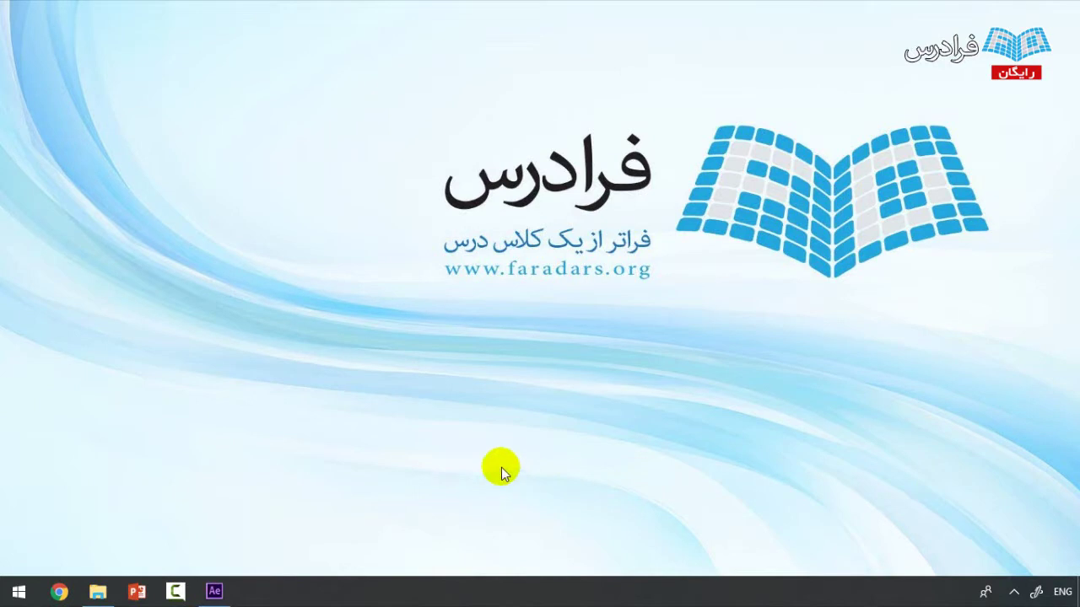
Bring up the Project 9 Footages folder in File Explorer and preview the Space Background.jpg image.
{"action": "left_click", "coordinate": [98, 592]}
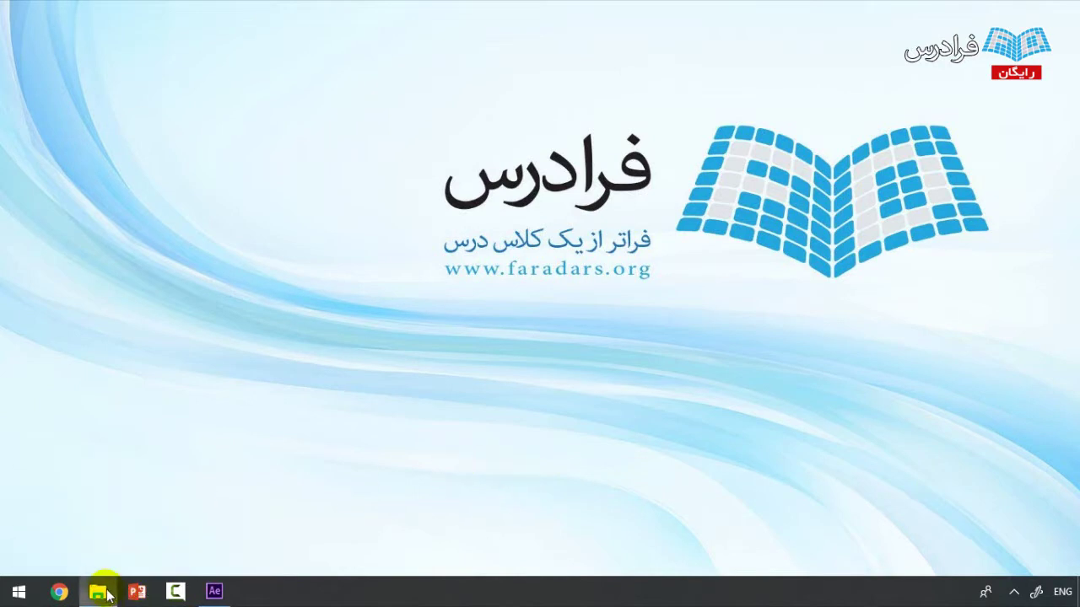
{"action": "left_click_drag", "start_coordinate": [595, 349], "coordinate": [392, 192]}
{"action": "left_click", "coordinate": [520, 346]}
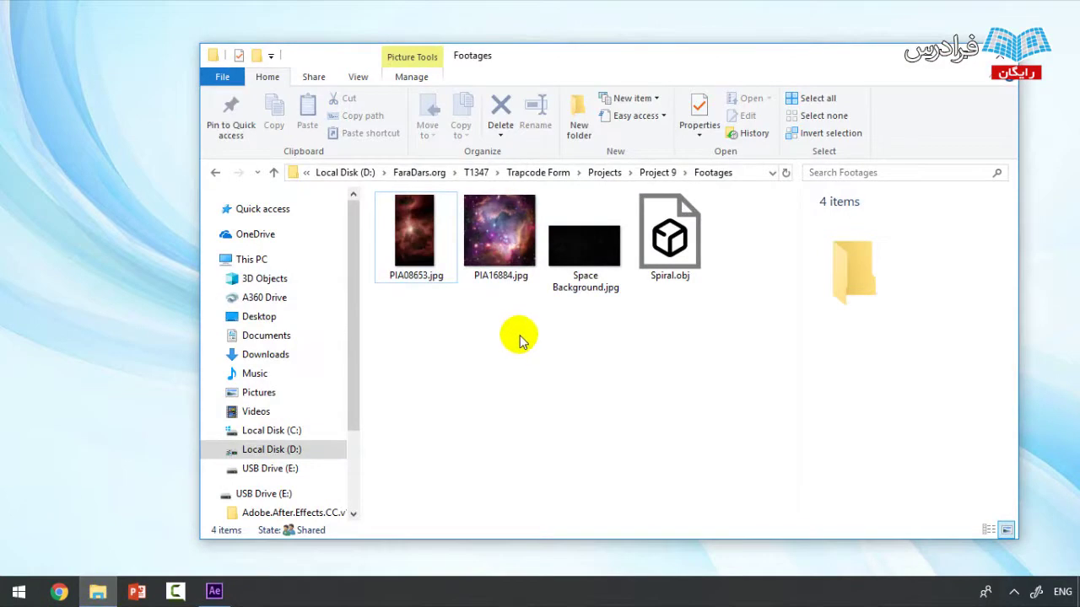
{"action": "double_click", "coordinate": [570, 262]}
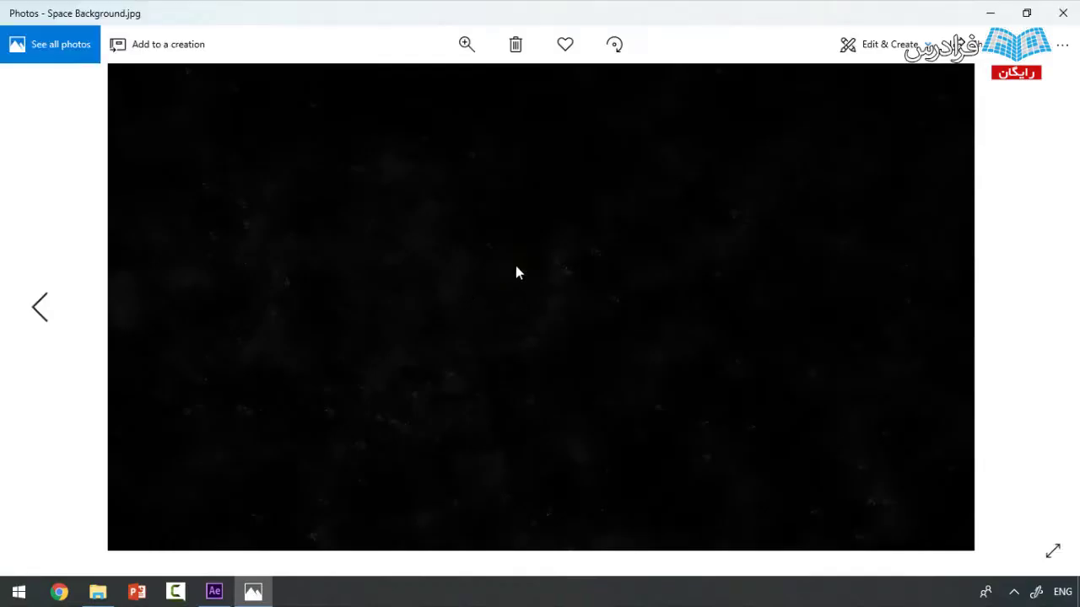
{"action": "left_click", "coordinate": [1065, 13]}
{"action": "left_click", "coordinate": [500, 225]}
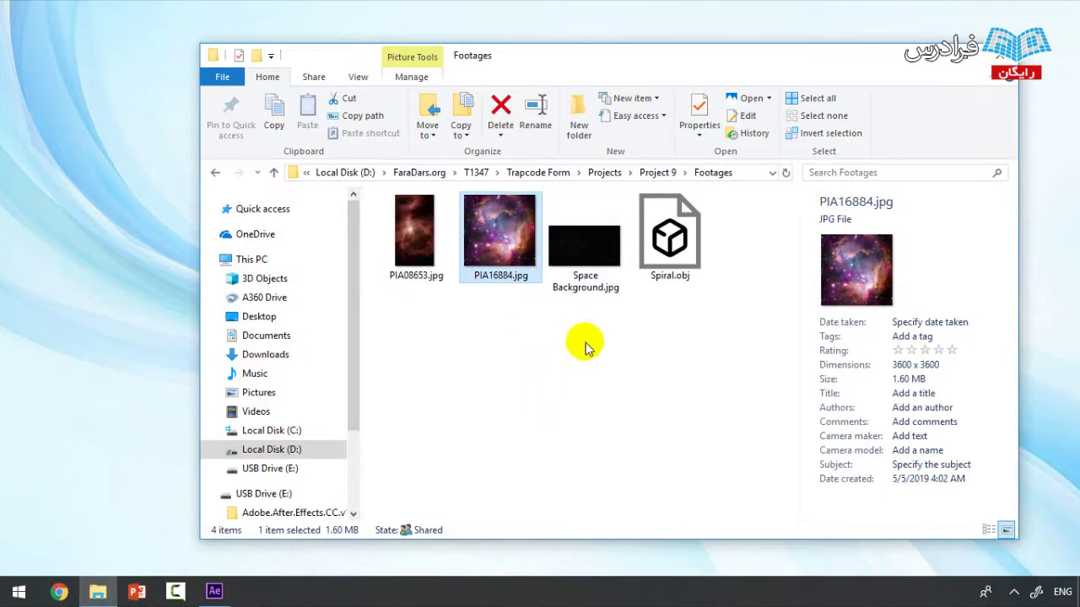
{"action": "left_click", "coordinate": [651, 304]}
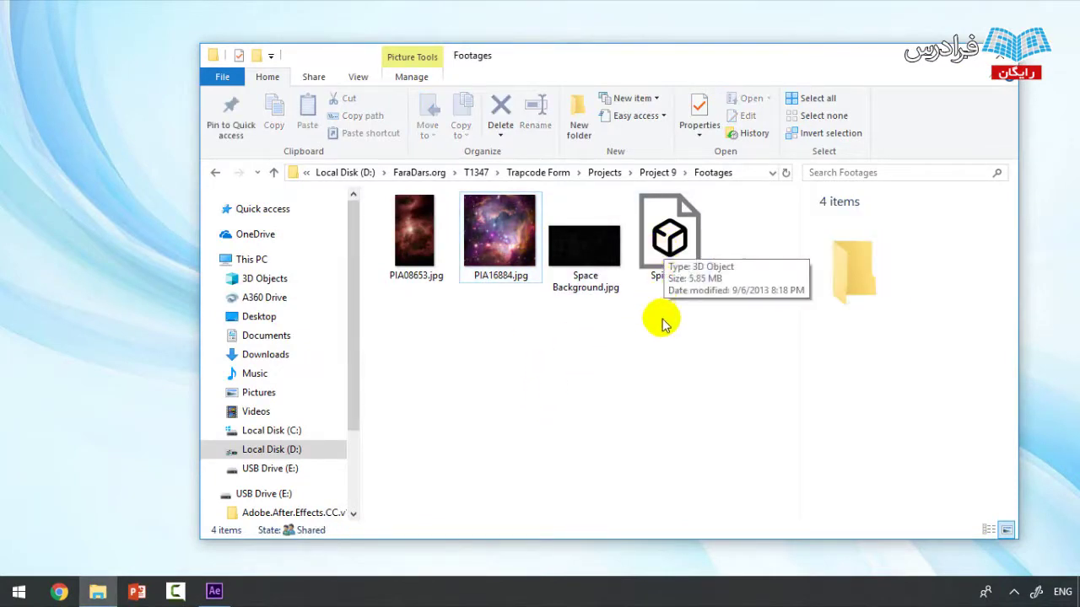
Open Spiral.obj in 3D Viewer, inspect the spiral model from several angles, and close the viewer.
{"action": "double_click", "coordinate": [671, 261]}
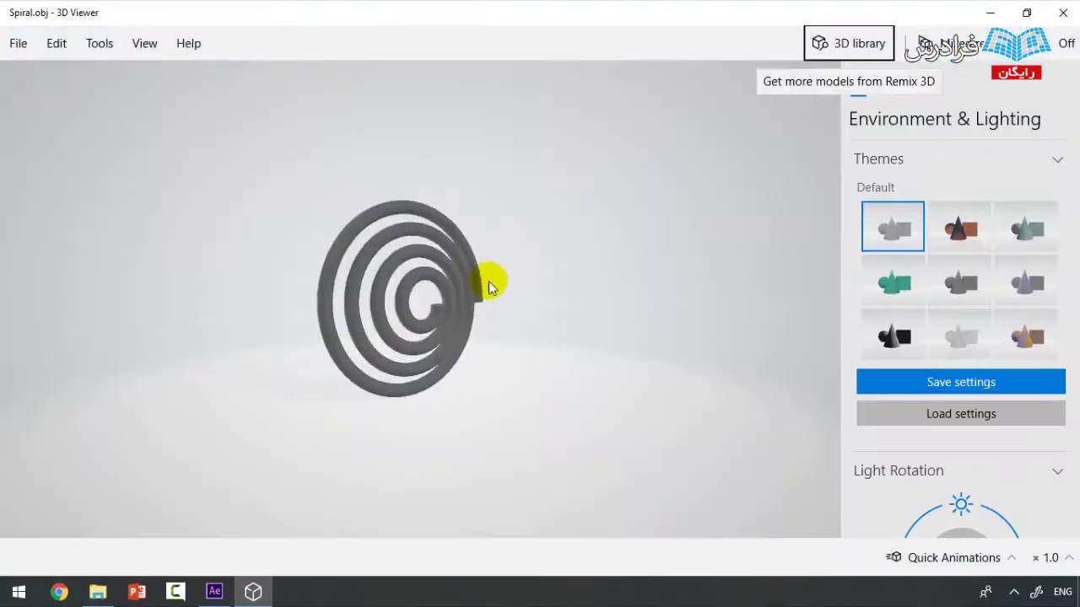
{"action": "left_click_drag", "start_coordinate": [587, 296], "coordinate": [329, 313]}
{"action": "left_click_drag", "start_coordinate": [422, 290], "coordinate": [438, 320]}
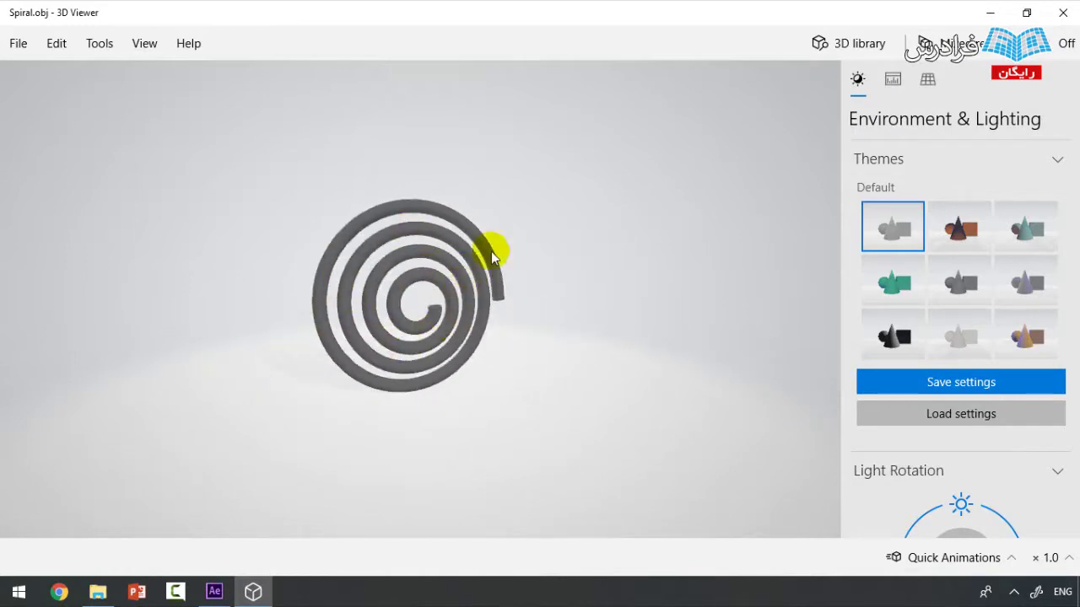
{"action": "left_click_drag", "start_coordinate": [397, 296], "coordinate": [338, 245]}
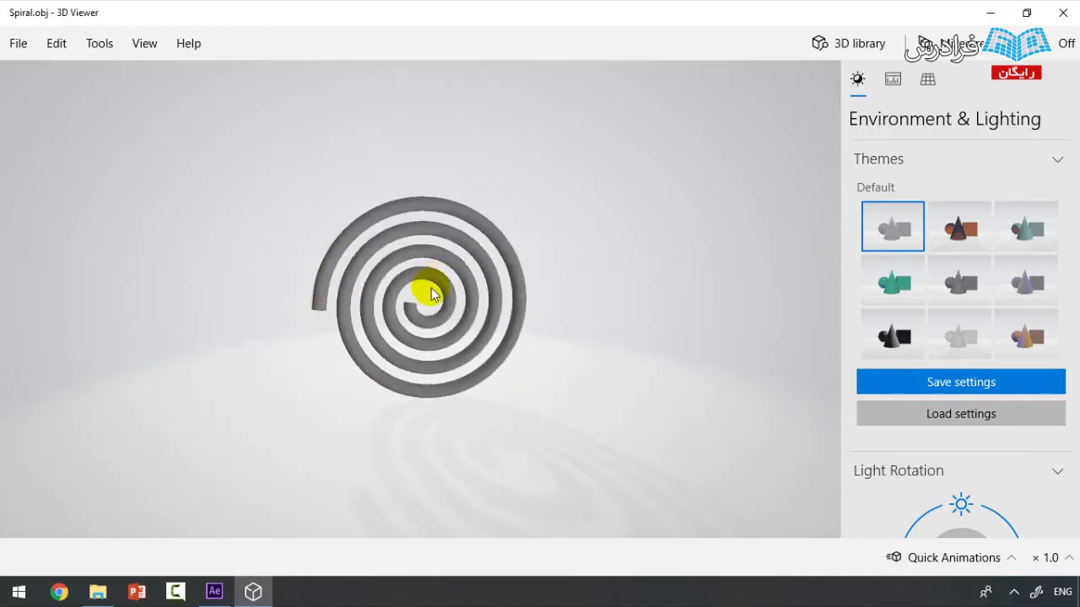
{"action": "left_click_drag", "start_coordinate": [430, 294], "coordinate": [422, 326]}
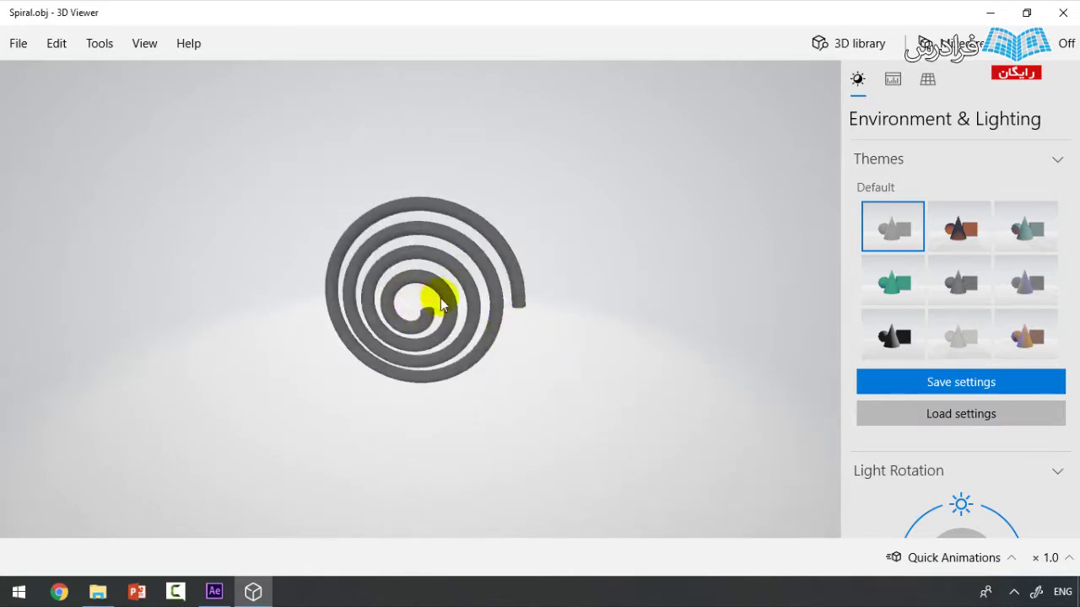
{"action": "left_click", "coordinate": [1063, 19]}
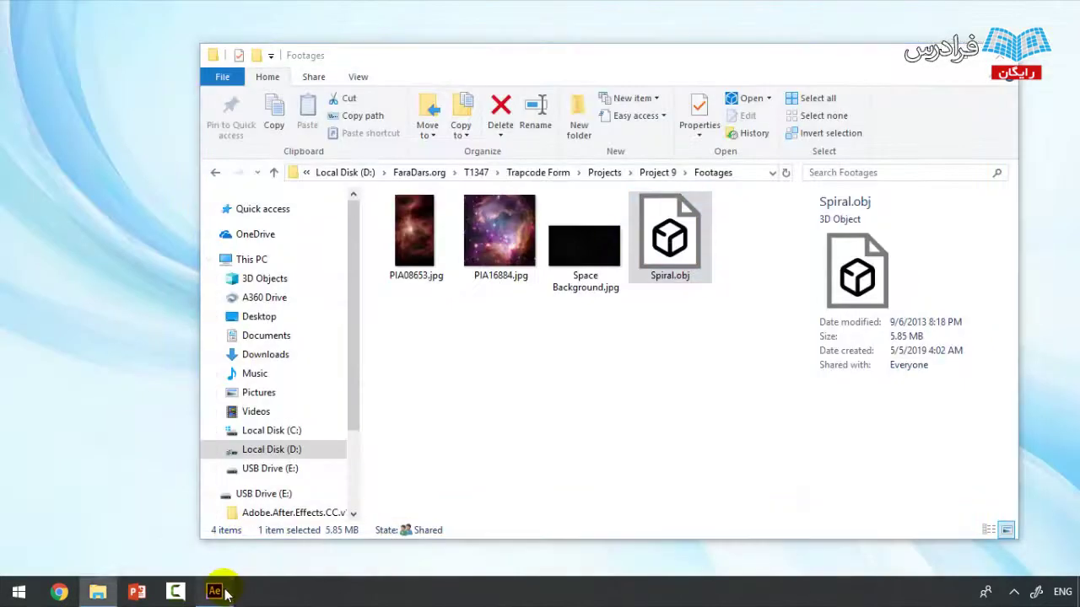
Import Spiral.obj, Space Background.jpg, PIA16884.jpg and PIA08653.jpg from the Footages folder into the After Effects project.
{"action": "left_click", "coordinate": [215, 592]}
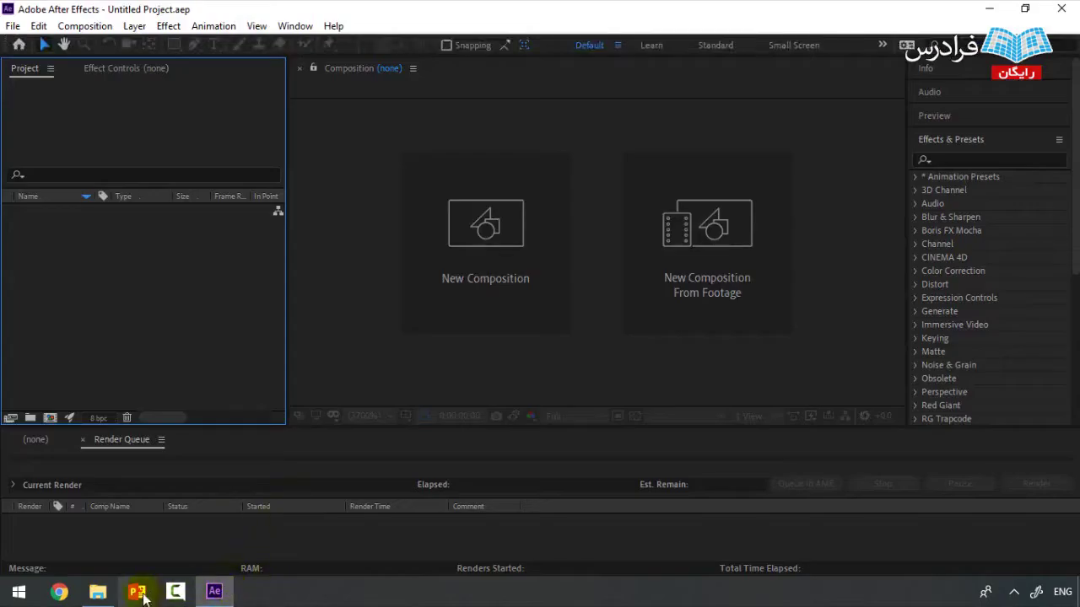
{"action": "left_click", "coordinate": [98, 593]}
{"action": "left_click_drag", "start_coordinate": [735, 365], "coordinate": [384, 187]}
{"action": "left_click_drag", "start_coordinate": [434, 236], "coordinate": [104, 303]}
Create a project folder named Images and move the three JPG files into it.
{"action": "right_click", "coordinate": [100, 307]}
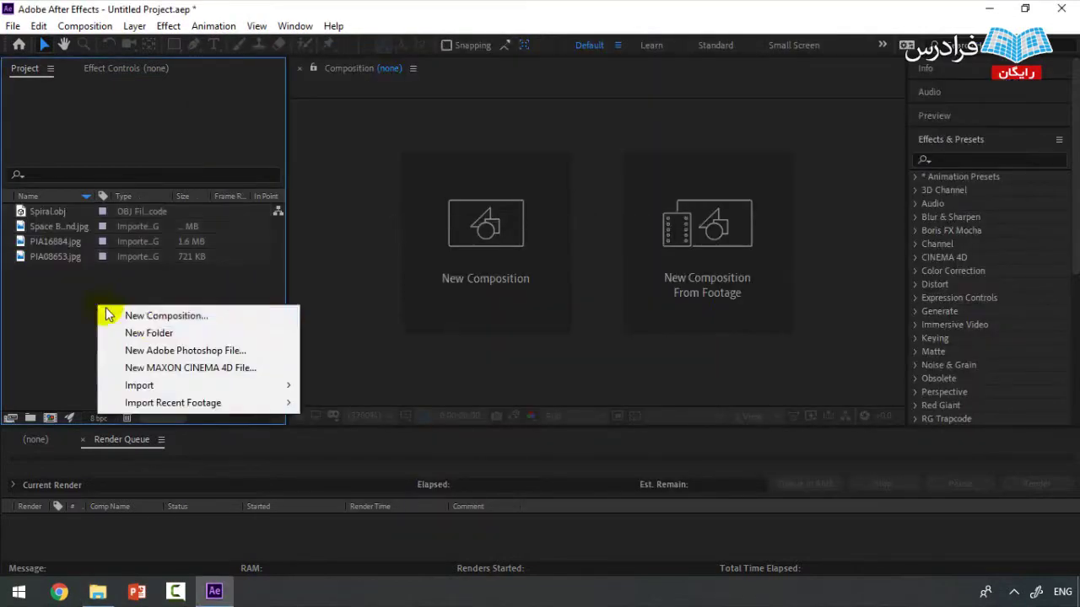
{"action": "left_click", "coordinate": [148, 332]}
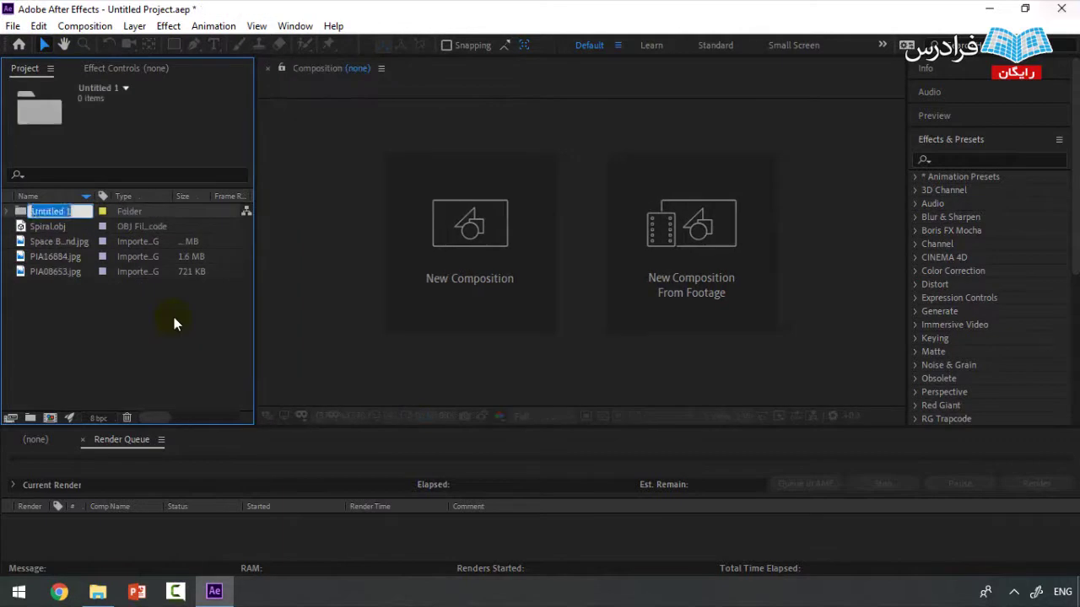
{"action": "type", "text": "s"}
{"action": "key", "text": "Return"}
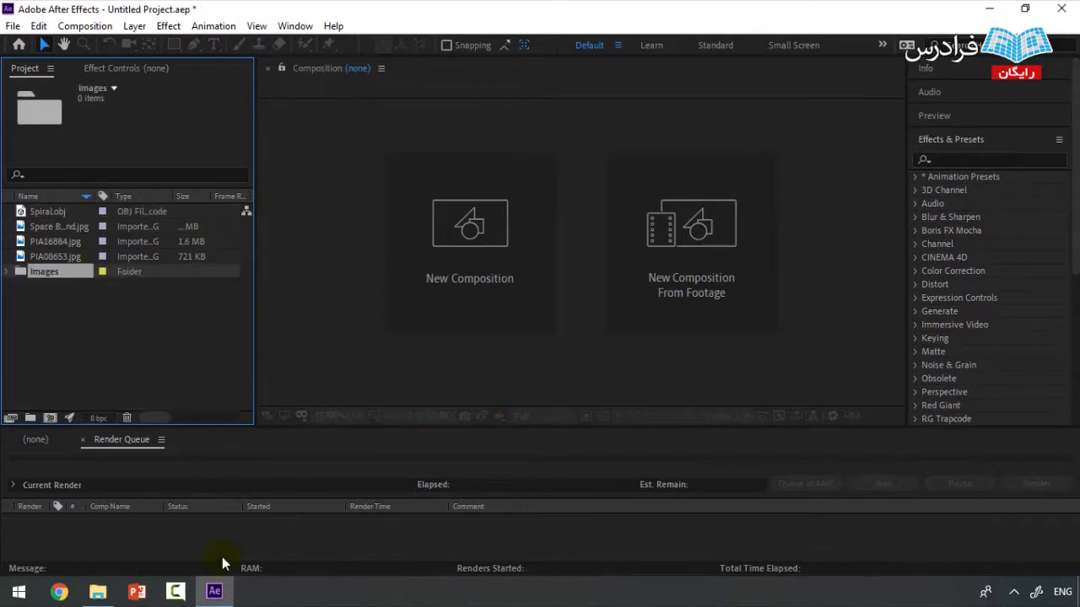
{"action": "left_click", "coordinate": [59, 226]}
{"action": "left_click", "coordinate": [56, 256], "text": "shift"}
{"action": "left_click_drag", "start_coordinate": [73, 242], "coordinate": [59, 289]}
{"action": "left_click", "coordinate": [9, 226]}
{"action": "right_click", "coordinate": [64, 272]}
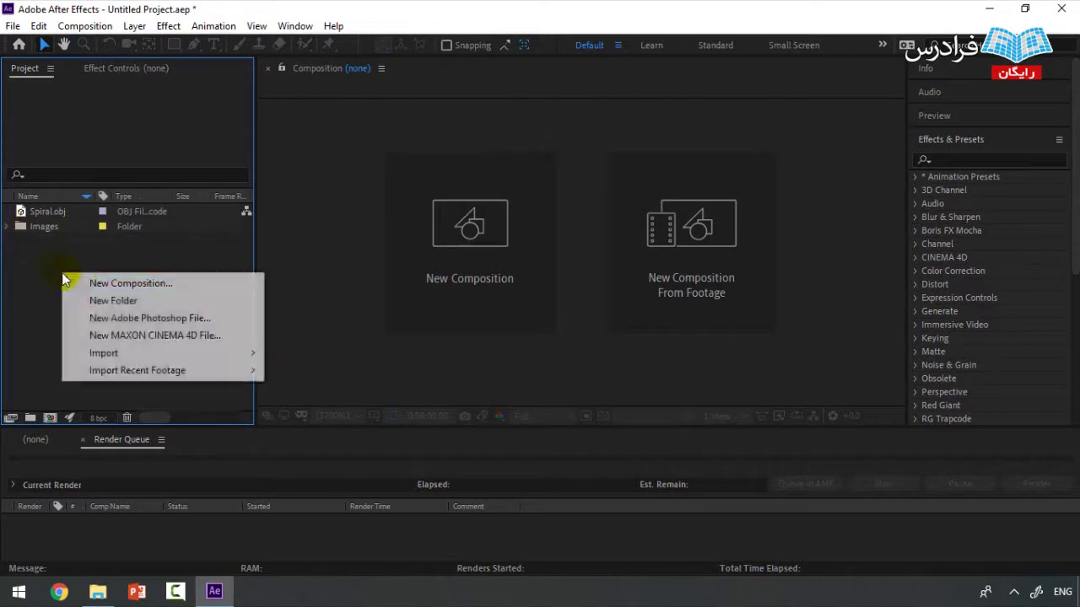
{"action": "left_click", "coordinate": [84, 285]}
{"action": "left_click", "coordinate": [725, 478]}
Create a project folder named Models, move Spiral.obj into it, and expand both project folders.
{"action": "right_click", "coordinate": [185, 312]}
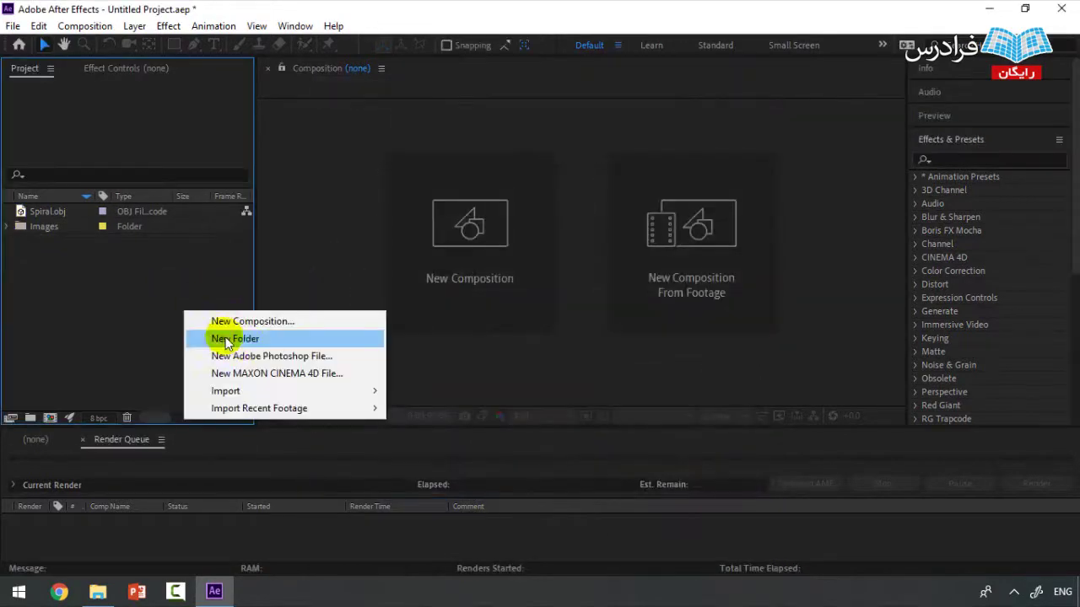
{"action": "left_click", "coordinate": [250, 341]}
{"action": "type", "text": "Models"}
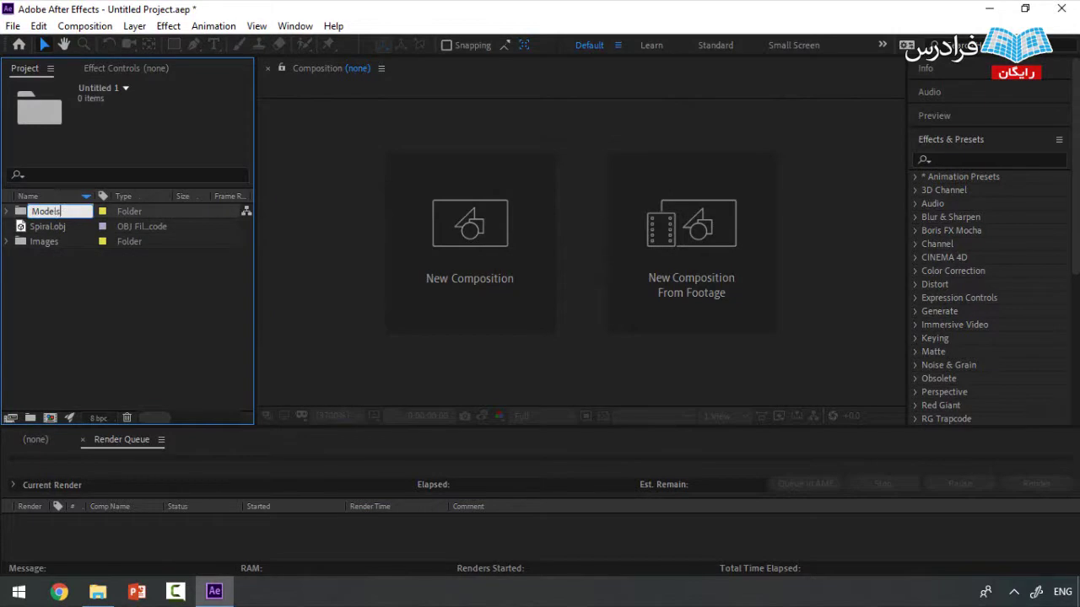
{"action": "key", "text": "Return"}
{"action": "left_click_drag", "start_coordinate": [75, 226], "coordinate": [50, 213]}
{"action": "left_click", "coordinate": [6, 212]}
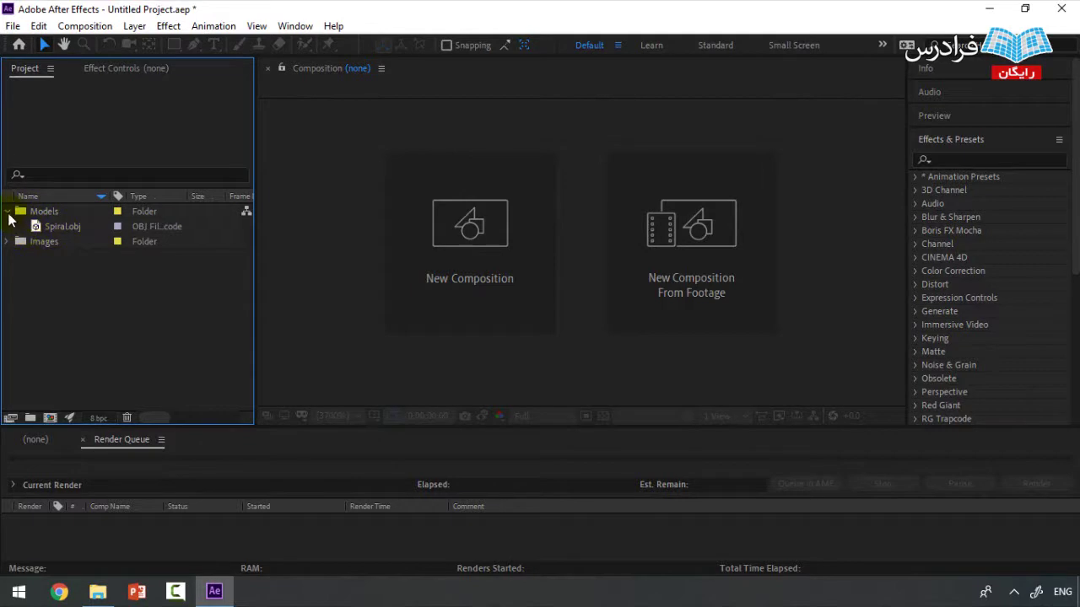
{"action": "left_click", "coordinate": [8, 241]}
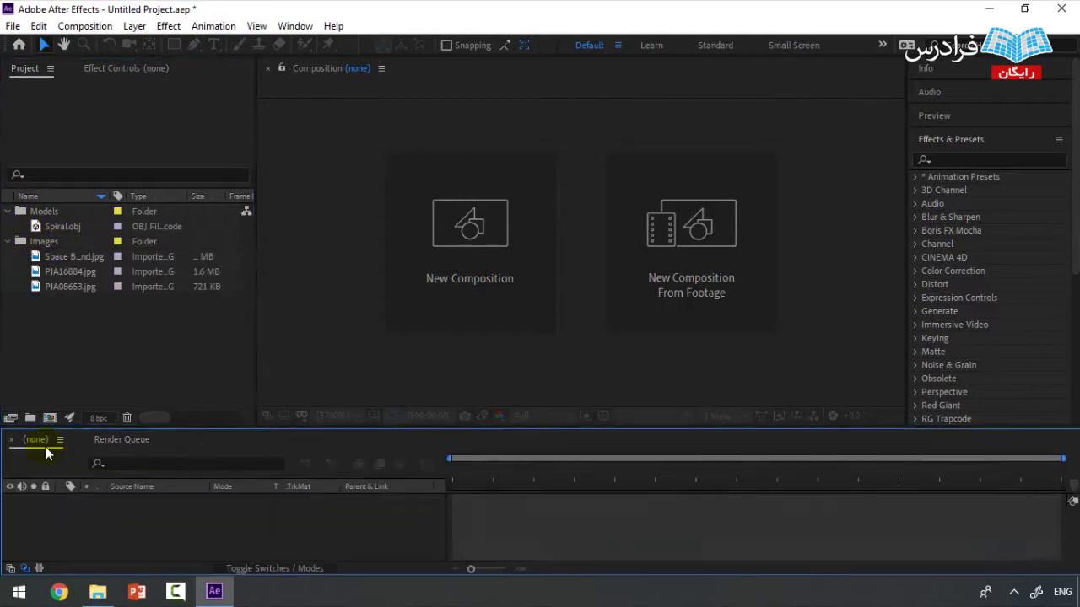
Create a composition named Main Particles with the HDV/HDTV 720 29.97 preset, 1280 x 720 px, and a 10-second duration.
{"action": "right_click", "coordinate": [137, 322]}
{"action": "left_click", "coordinate": [175, 329]}
{"action": "double_click", "coordinate": [529, 115]}
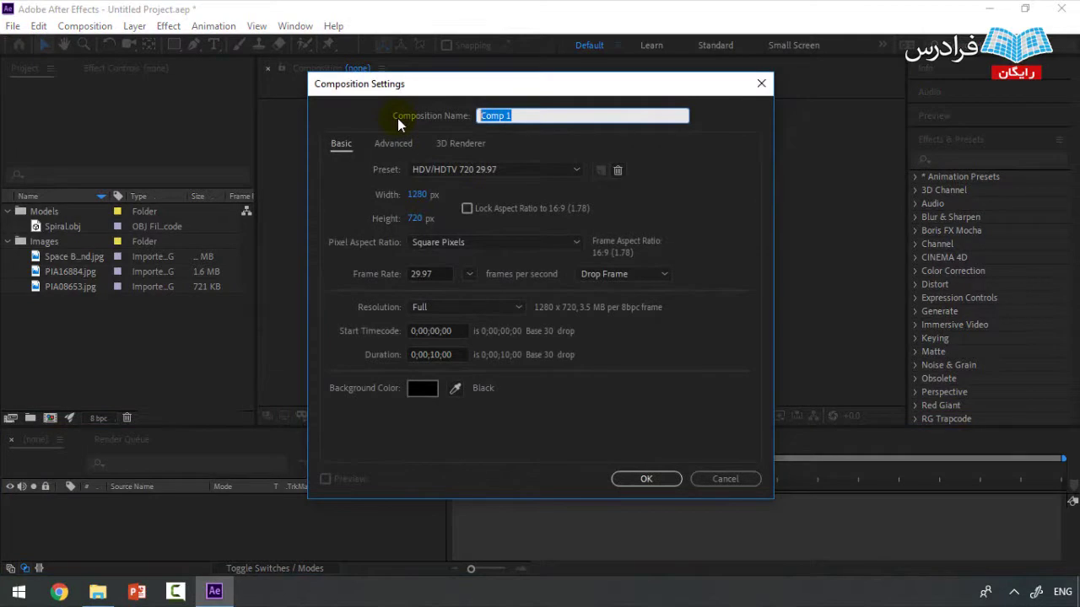
{"action": "type", "text": "Main Particles"}
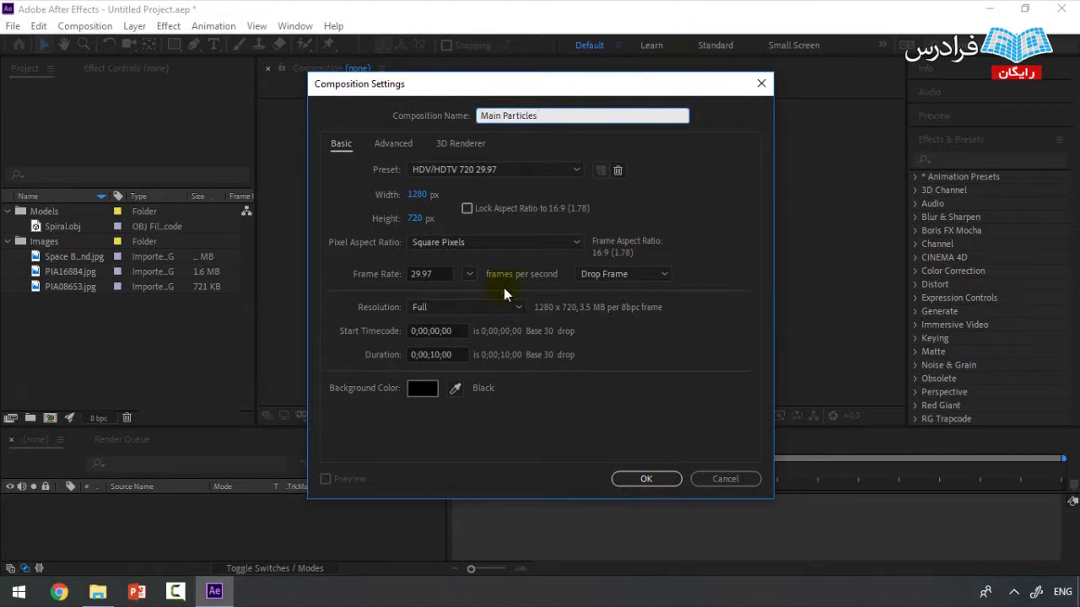
{"action": "left_click_drag", "start_coordinate": [572, 116], "coordinate": [427, 113]}
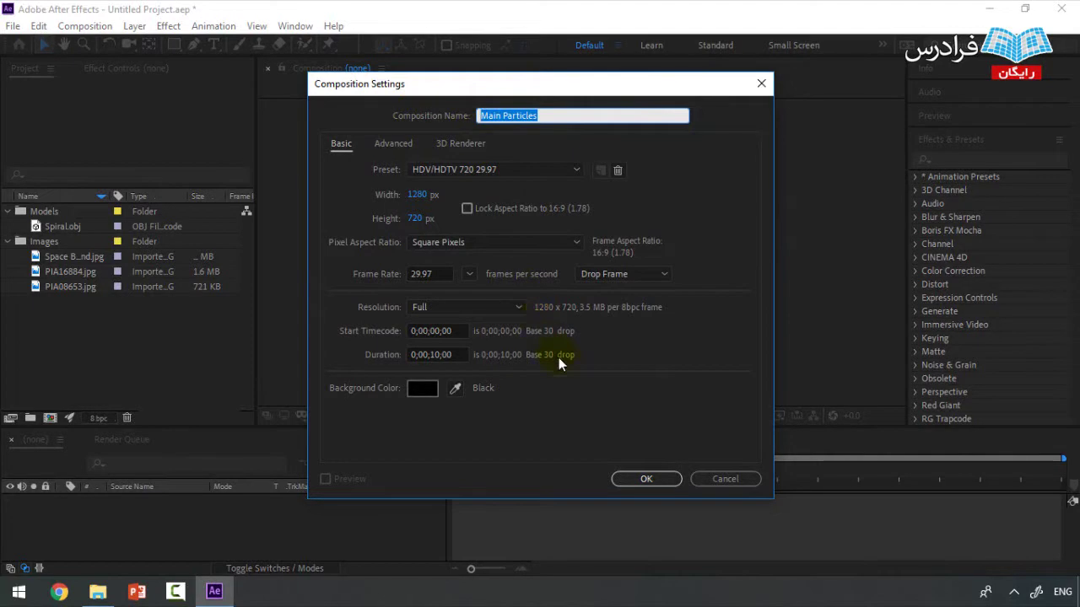
{"action": "left_click", "coordinate": [448, 355]}
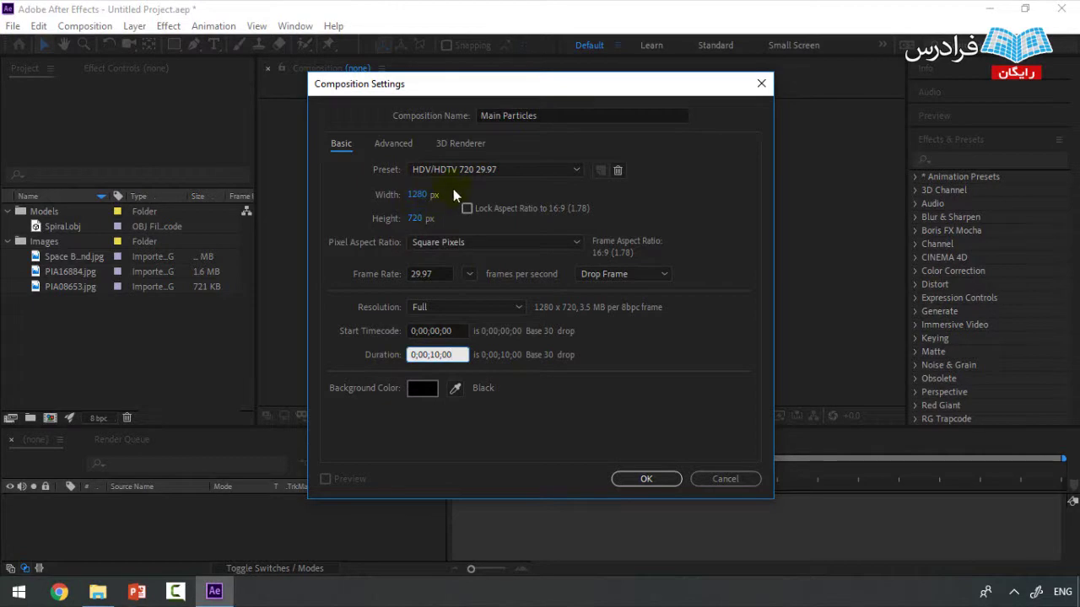
{"action": "left_click", "coordinate": [371, 209]}
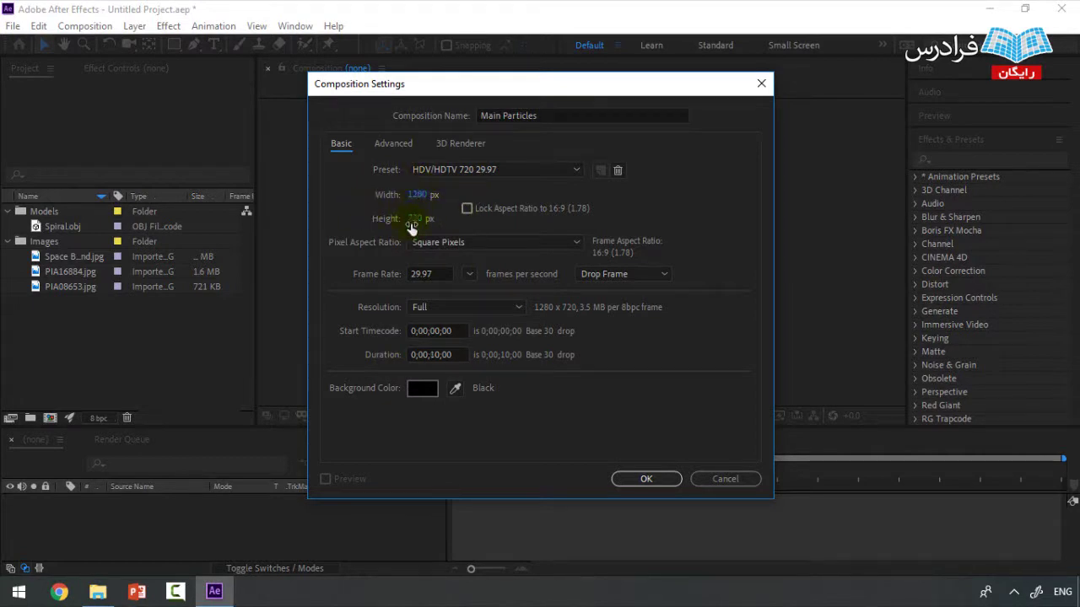
{"action": "left_click", "coordinate": [454, 169]}
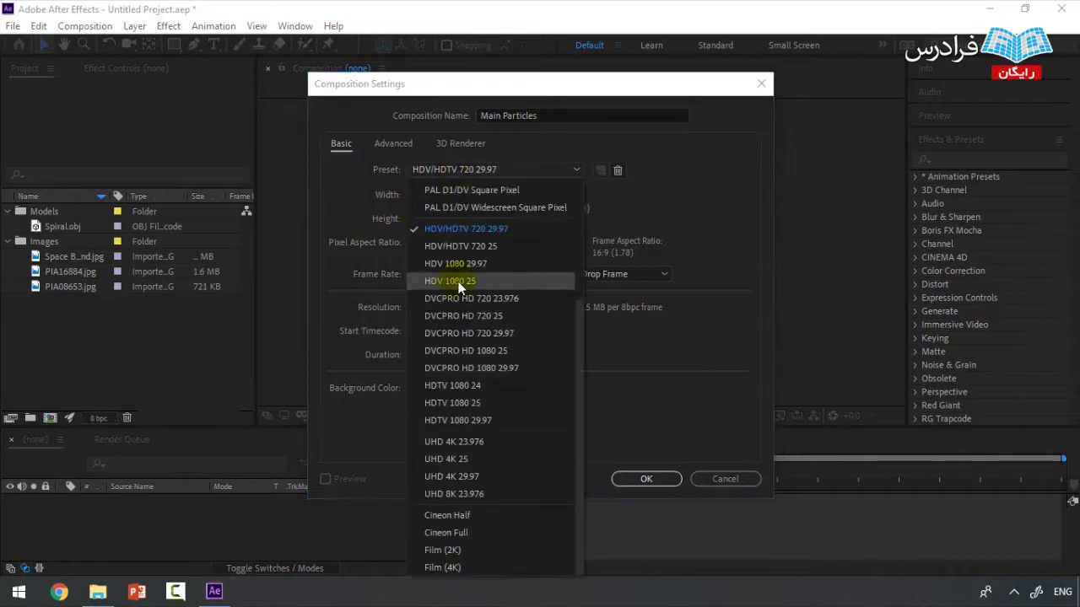
{"action": "left_click", "coordinate": [349, 210]}
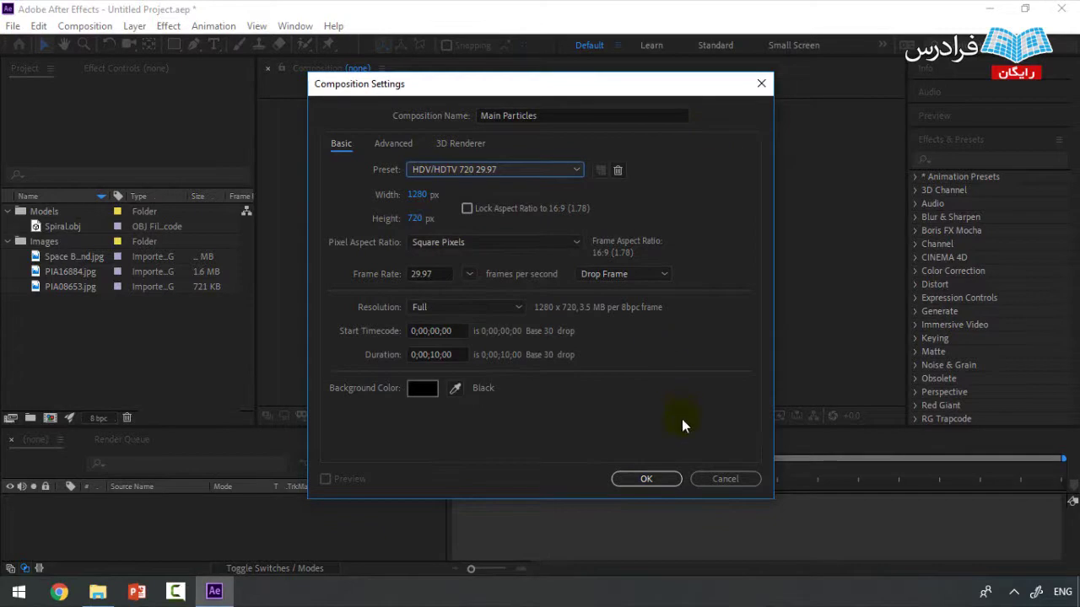
{"action": "left_click", "coordinate": [644, 480]}
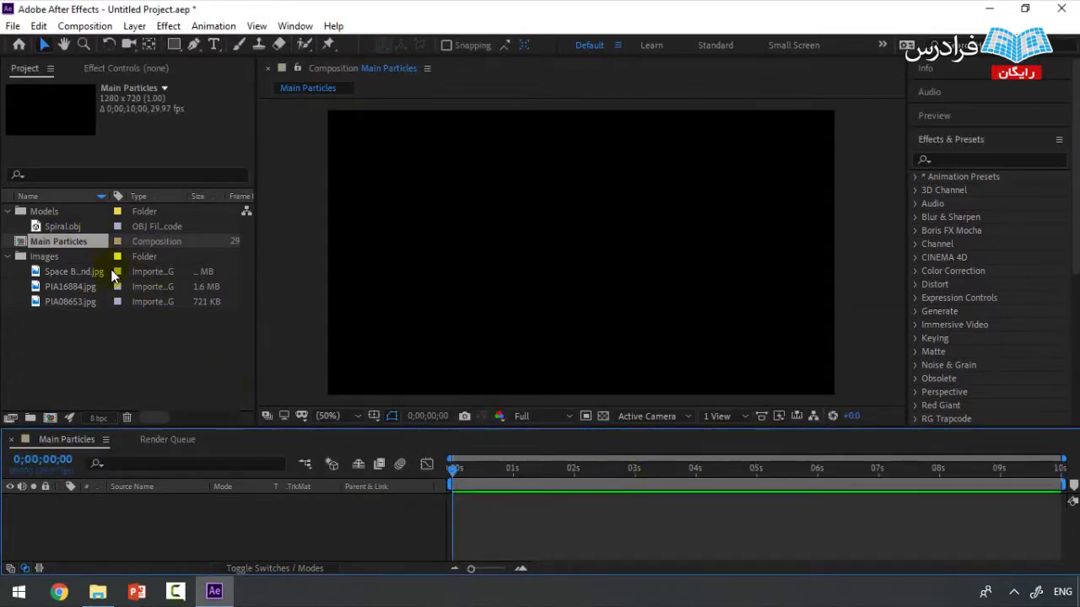
Add Space Background.jpg as a layer to the Main Particles composition and make it a 3D layer.
{"action": "left_click_drag", "start_coordinate": [80, 272], "coordinate": [154, 506]}
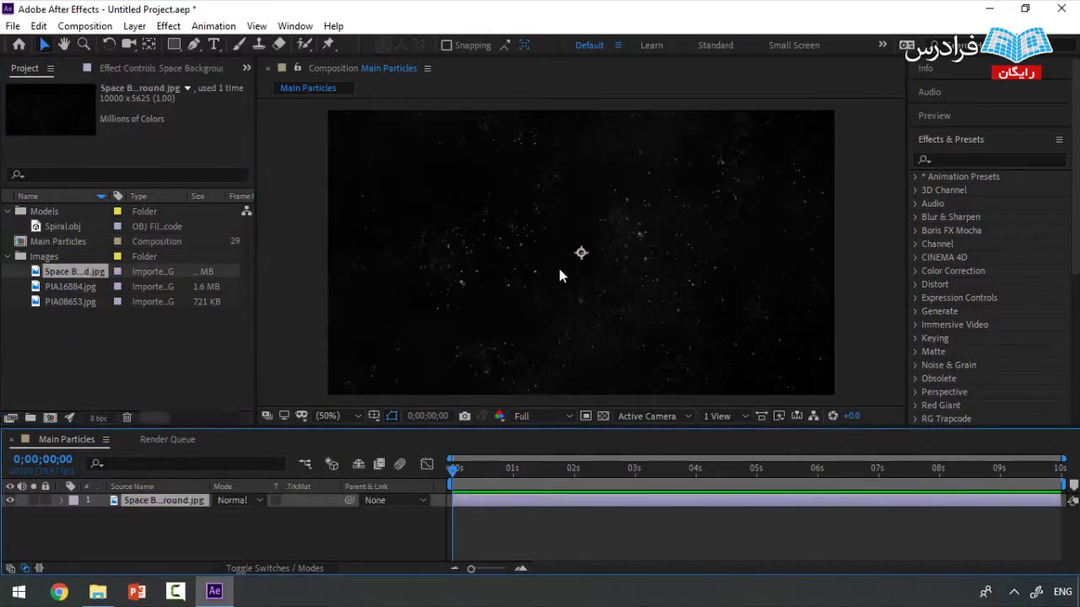
{"action": "left_click", "coordinate": [150, 501]}
{"action": "key", "text": "p"}
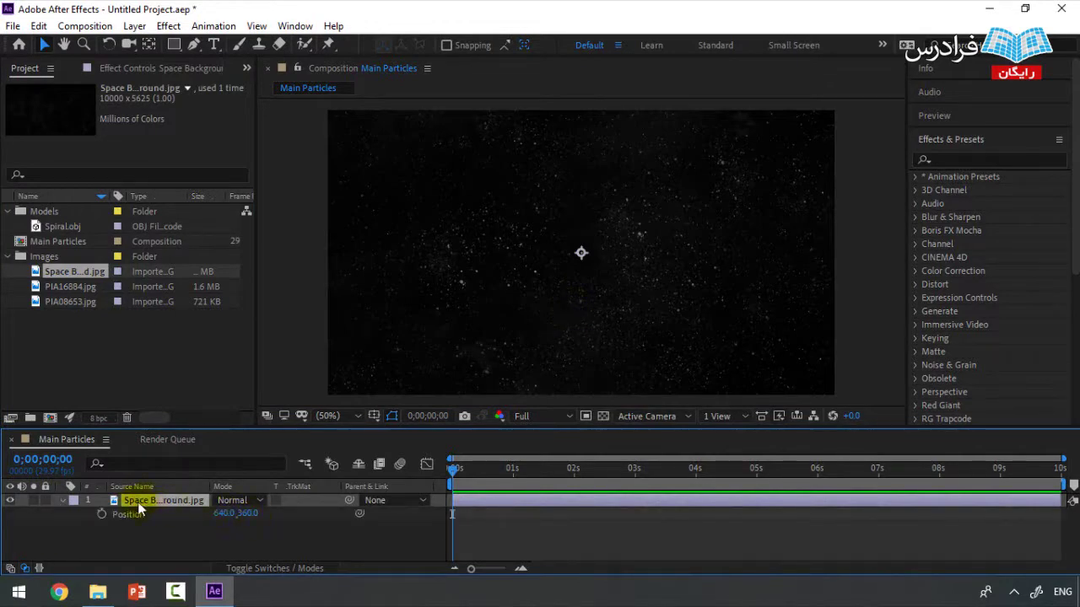
{"action": "left_click", "coordinate": [63, 501]}
{"action": "left_click", "coordinate": [280, 570]}
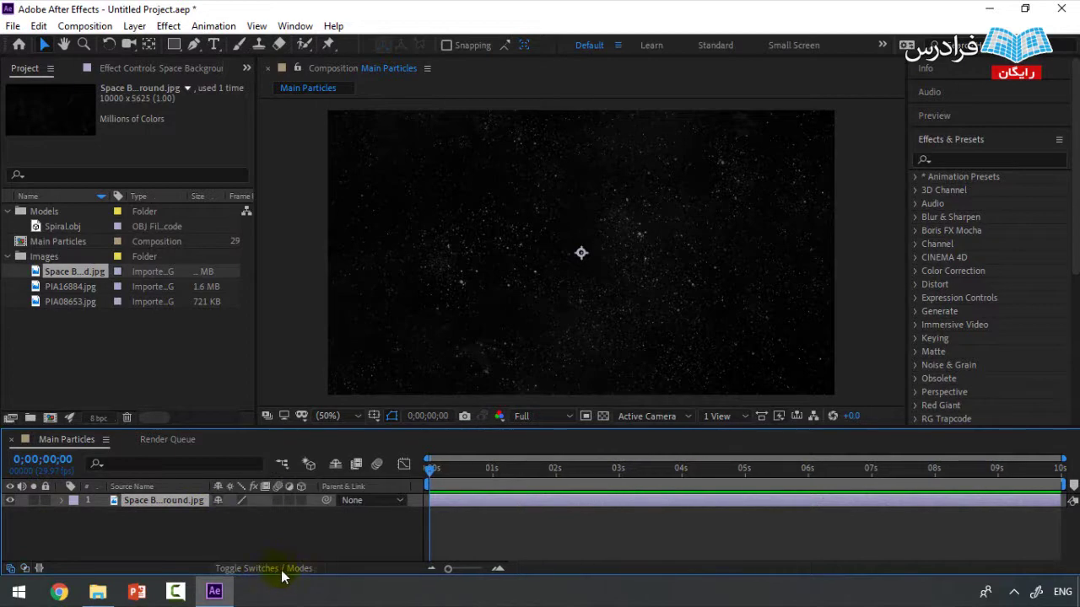
{"action": "left_click", "coordinate": [302, 500]}
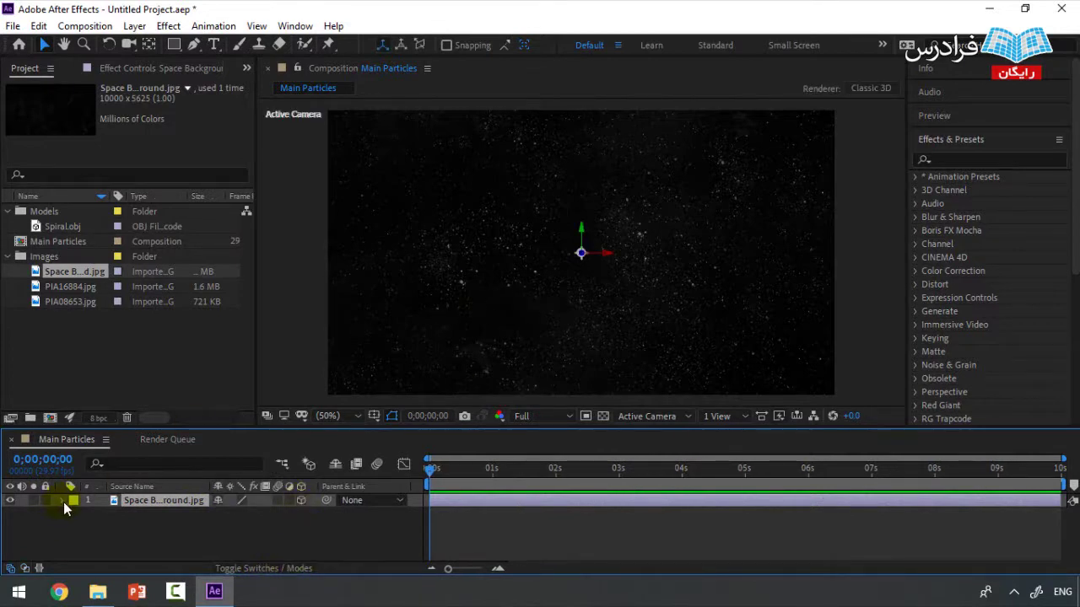
Push the Space Background layer back in depth by setting its Z position to 17000.
{"action": "key", "text": "p"}
{"action": "left_click_drag", "start_coordinate": [272, 513], "coordinate": [890, 496]}
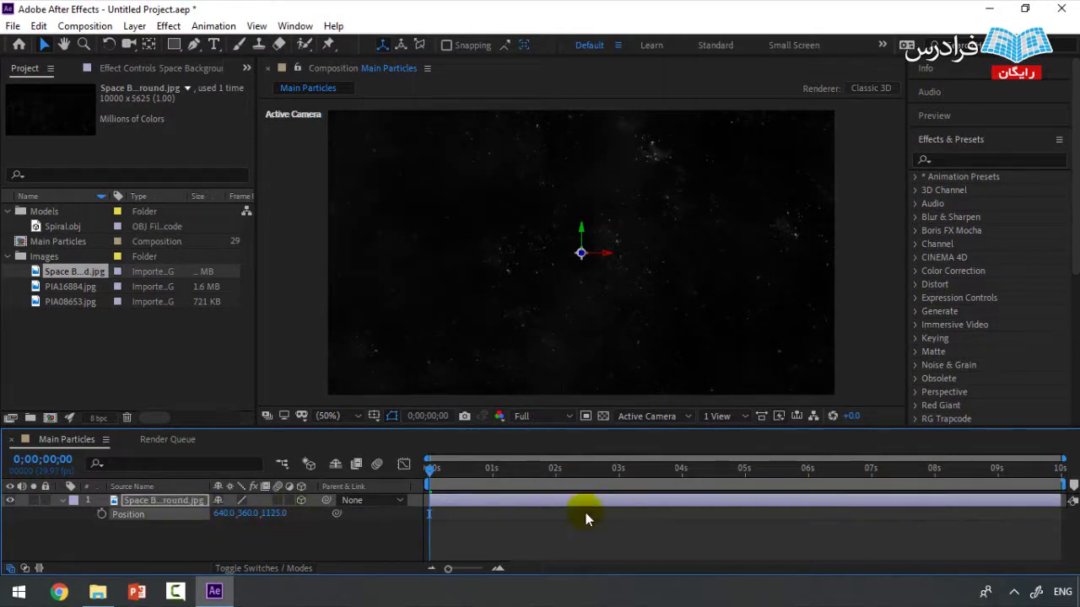
{"action": "left_click_drag", "start_coordinate": [278, 513], "coordinate": [738, 496]}
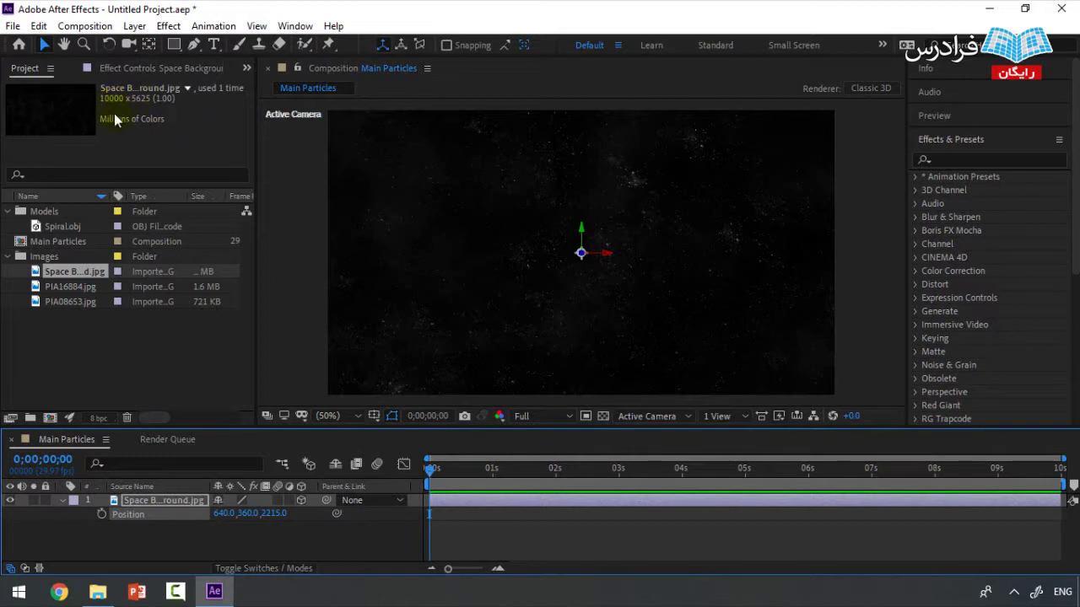
{"action": "left_click", "coordinate": [275, 513]}
{"action": "type", "text": "17000"}
{"action": "key", "text": "Return"}
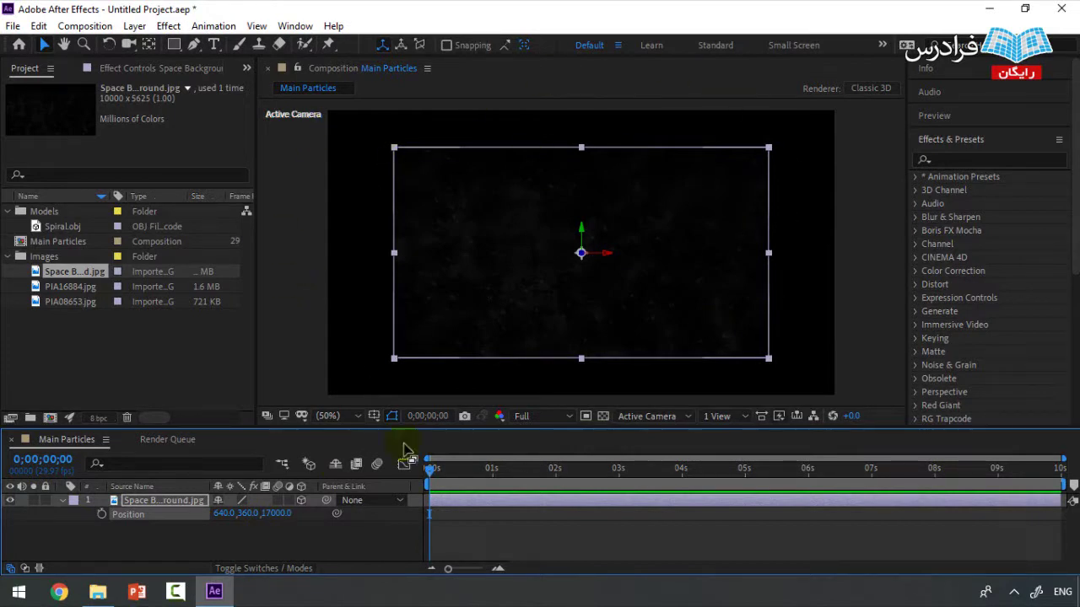
Try enlarging the Space Background layer by raising its linked scale to 4000%.
{"action": "key", "text": "s"}
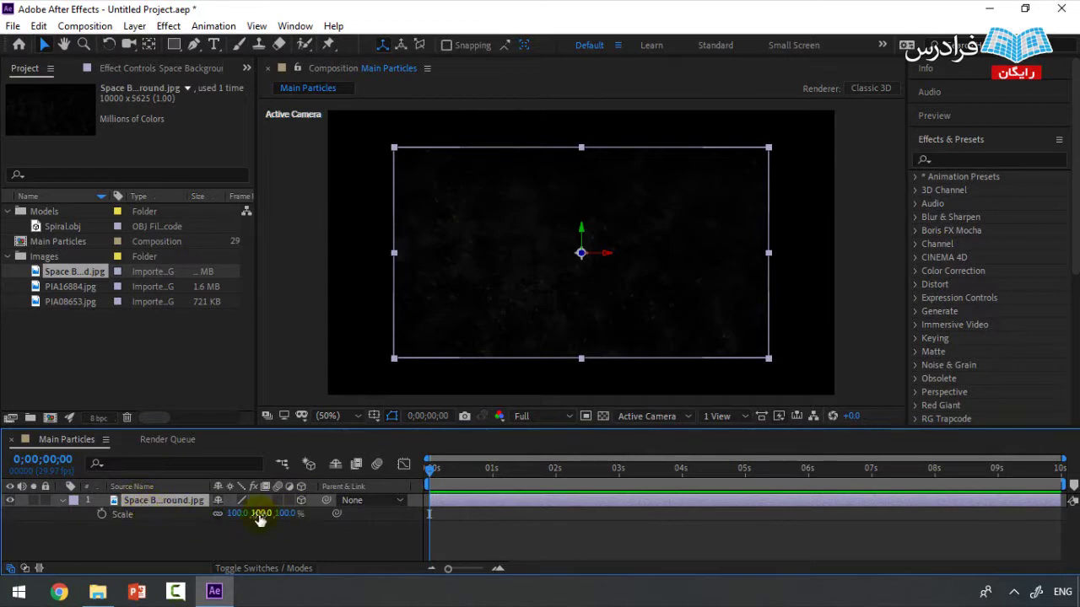
{"action": "left_click_drag", "start_coordinate": [261, 513], "coordinate": [940, 482]}
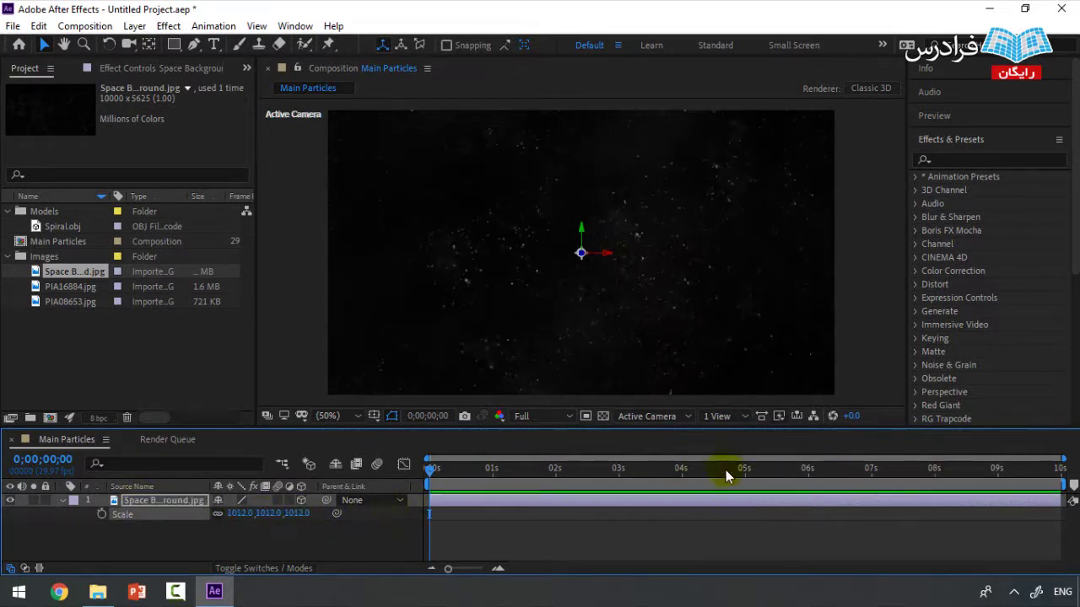
{"action": "left_click_drag", "start_coordinate": [254, 516], "coordinate": [799, 482]}
{"action": "left_click", "coordinate": [267, 513]}
{"action": "type", "text": "4000"}
{"action": "key", "text": "Return"}
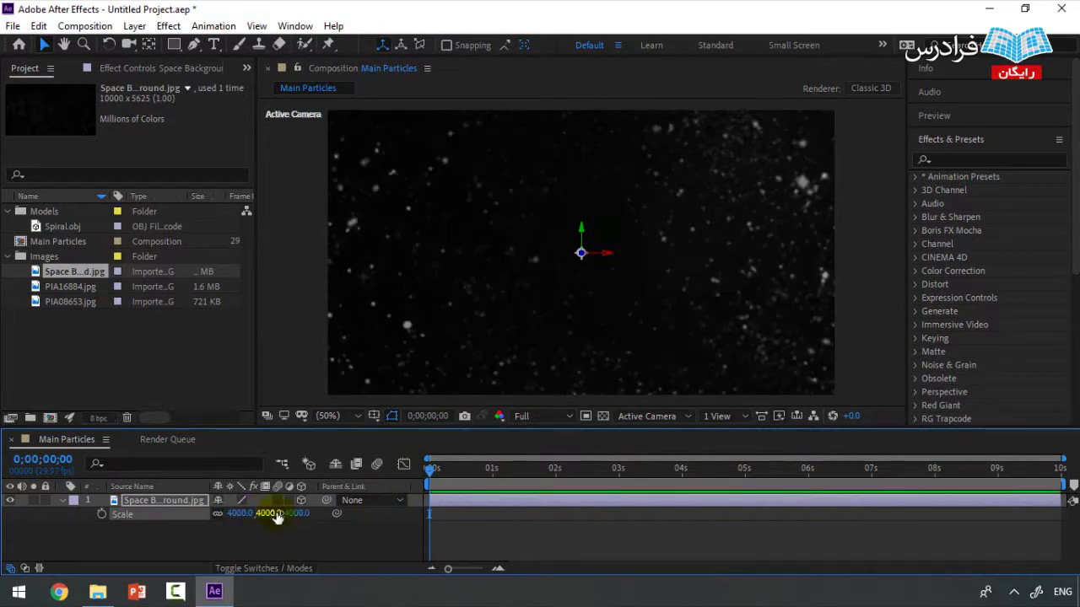
Set the Space Background layer's scale to 400% and fine-tune it so the stars fill the frame.
{"action": "left_click", "coordinate": [270, 514]}
{"action": "type", "text": "400"}
{"action": "key", "text": "Return"}
{"action": "left_click_drag", "start_coordinate": [263, 513], "coordinate": [302, 514]}
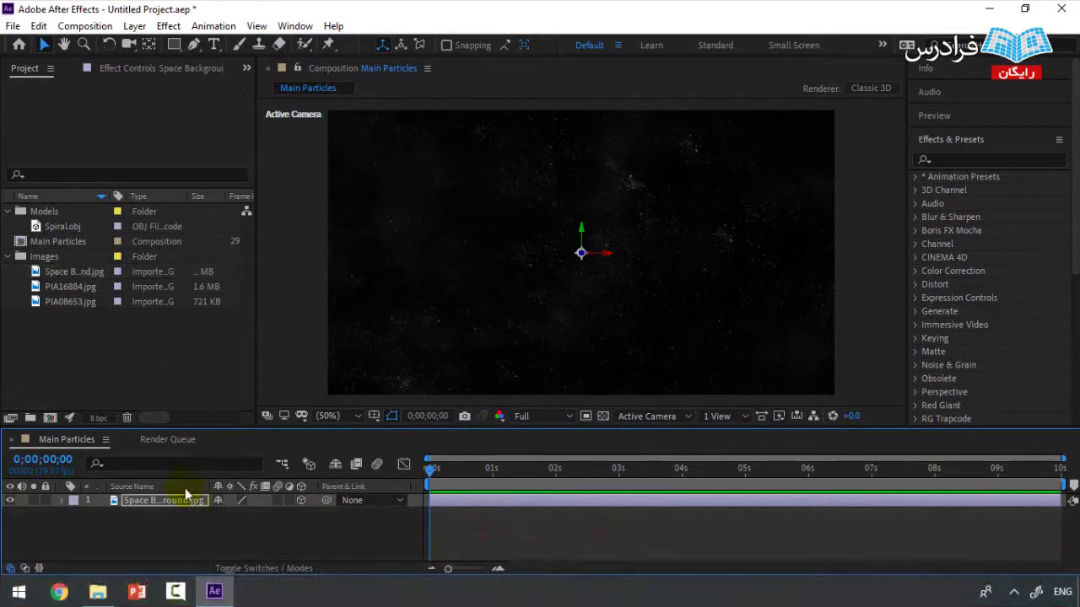
Add Spiral.obj to the composition below the Space Background layer and hide it.
{"action": "left_click", "coordinate": [65, 226]}
{"action": "left_click", "coordinate": [61, 226]}
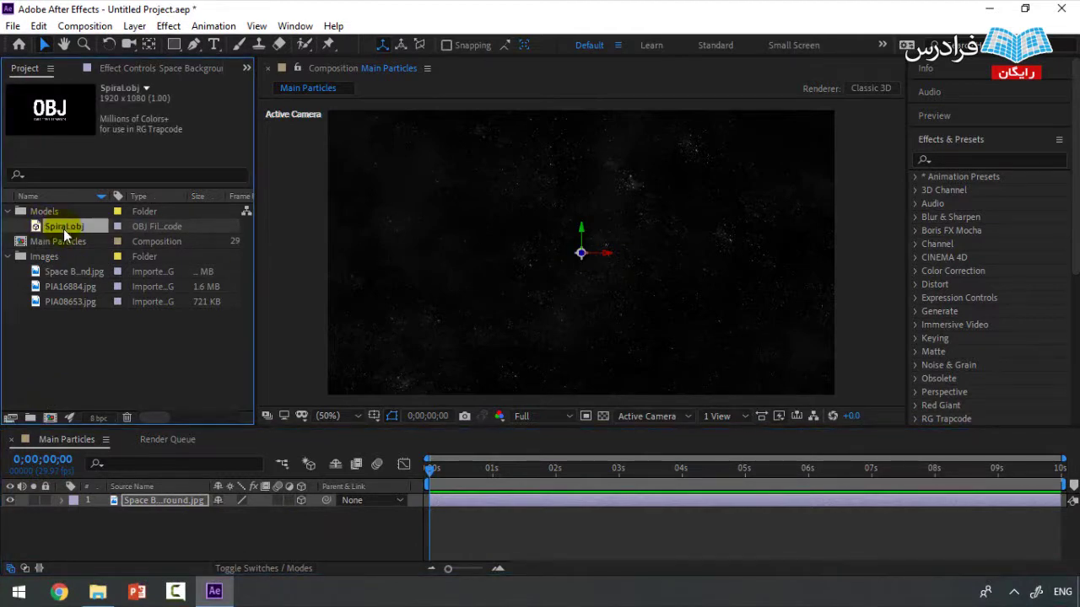
{"action": "left_click_drag", "start_coordinate": [70, 228], "coordinate": [155, 537]}
{"action": "left_click", "coordinate": [10, 514]}
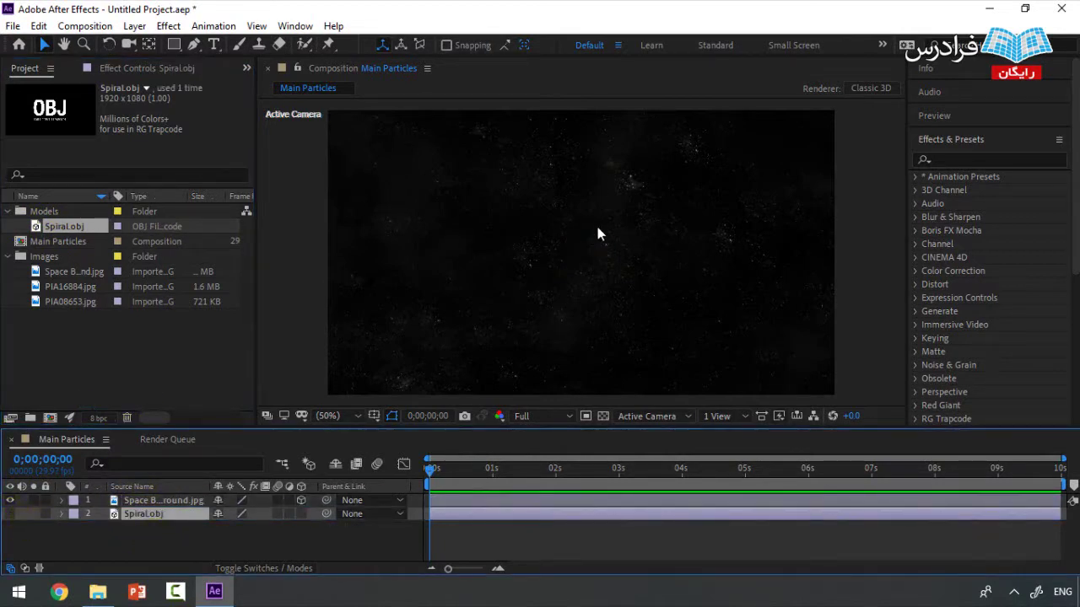
Preview the project's nebula images and add PIA16884.jpg to the composition as the layer below Spiral.obj.
{"action": "left_click", "coordinate": [52, 273]}
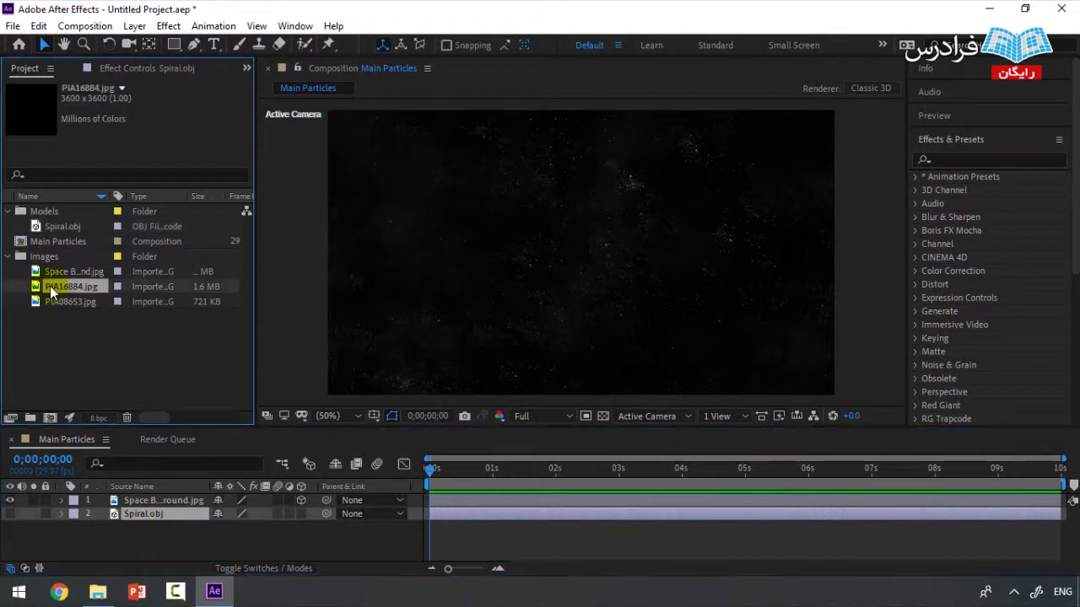
{"action": "left_click", "coordinate": [68, 301]}
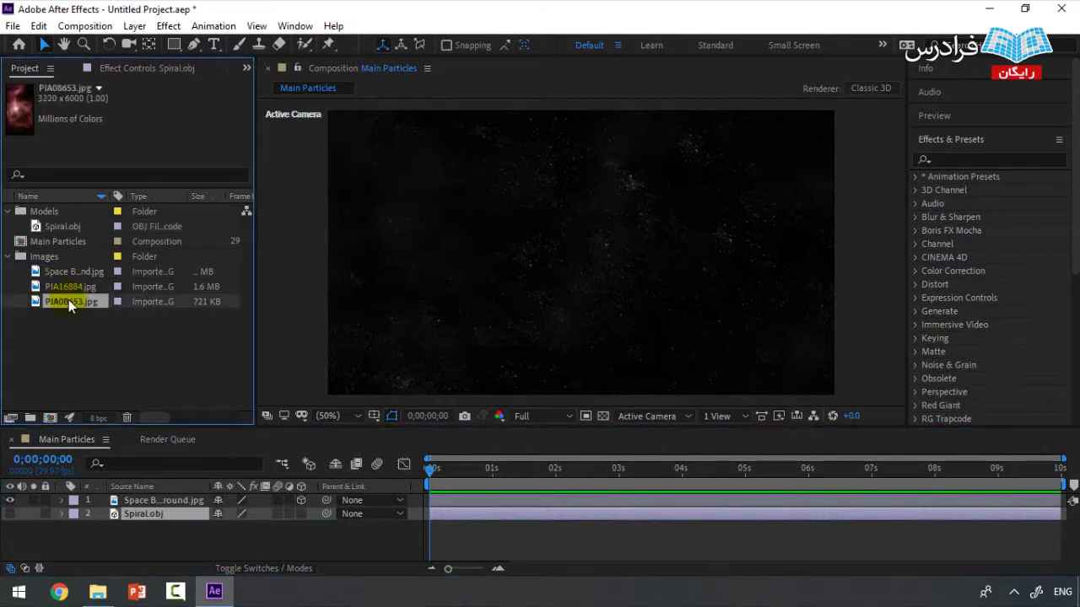
{"action": "left_click", "coordinate": [70, 287]}
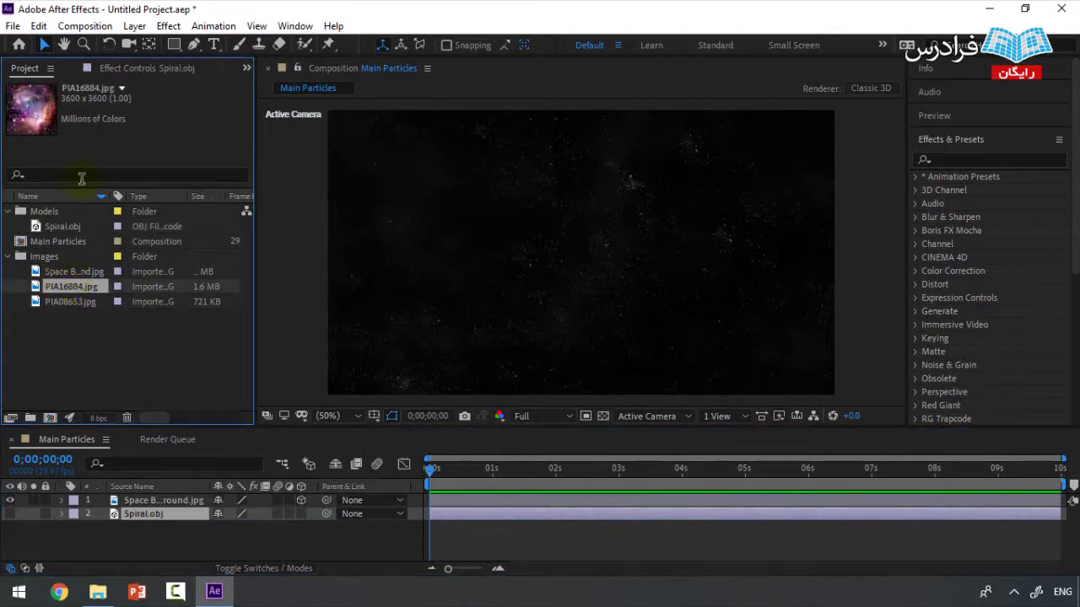
{"action": "left_click_drag", "start_coordinate": [49, 113], "coordinate": [145, 527]}
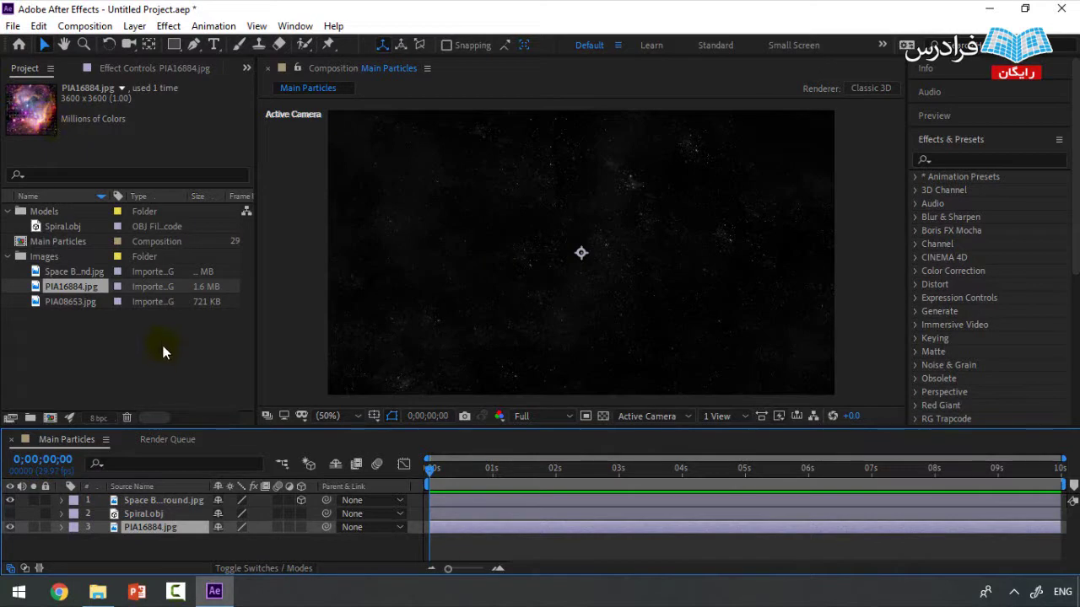
Hide the PIA16884.jpg layer and rename it Color Map.
{"action": "left_click", "coordinate": [9, 528]}
{"action": "key", "text": "Return"}
{"action": "type", "text": "Color Map"}
{"action": "key", "text": "Return"}
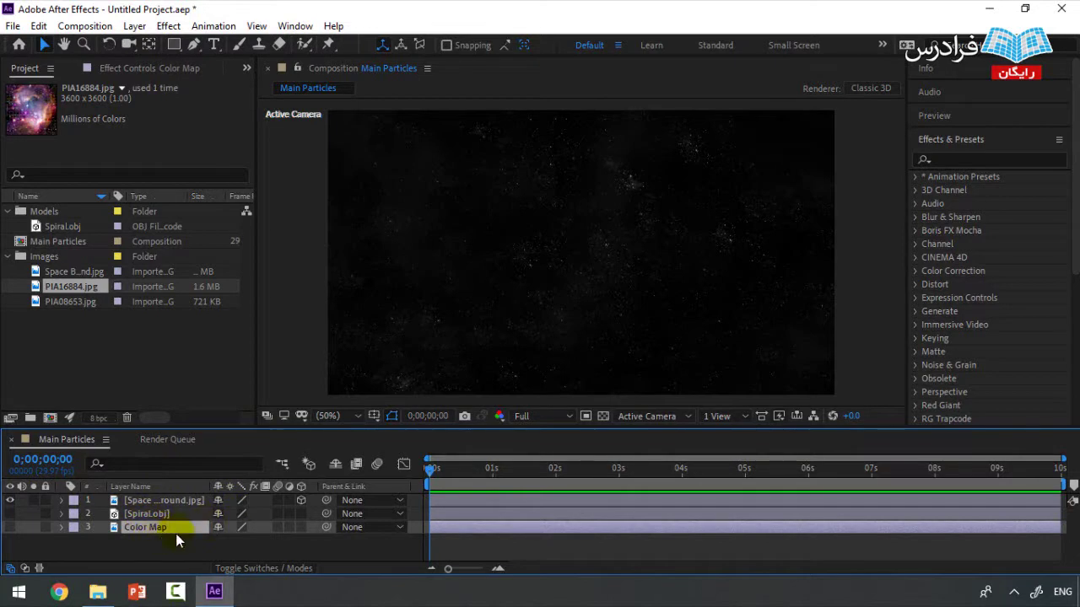
Create a black 1280 x 720 px solid layer named Main Particles.
{"action": "left_click", "coordinate": [171, 550]}
{"action": "right_click", "coordinate": [170, 543]}
{"action": "mouse_move", "coordinate": [202, 369]}
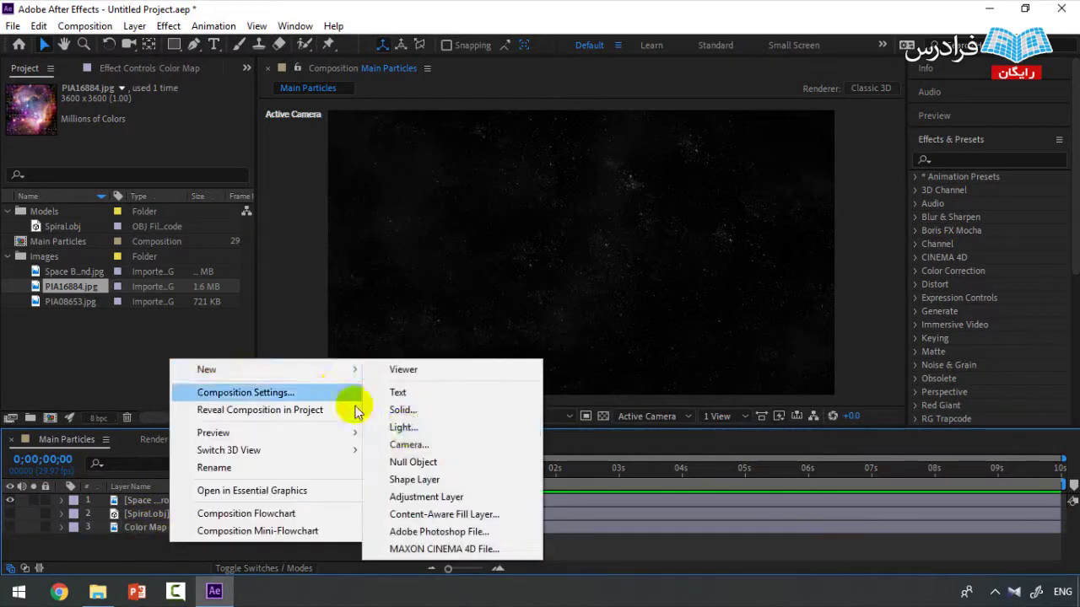
{"action": "left_click", "coordinate": [413, 409]}
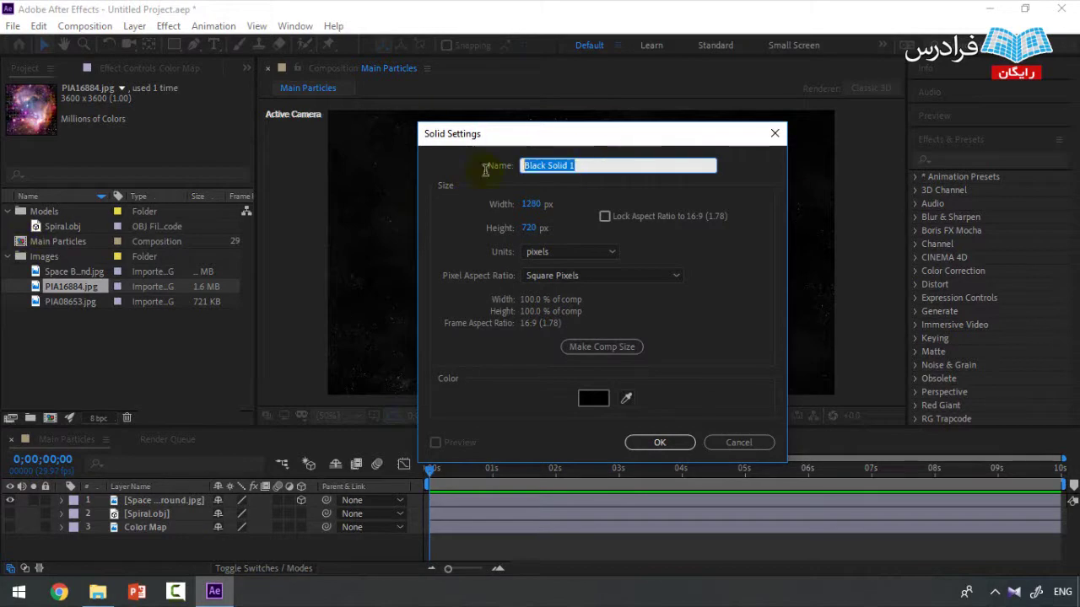
{"action": "type", "text": "Main "}
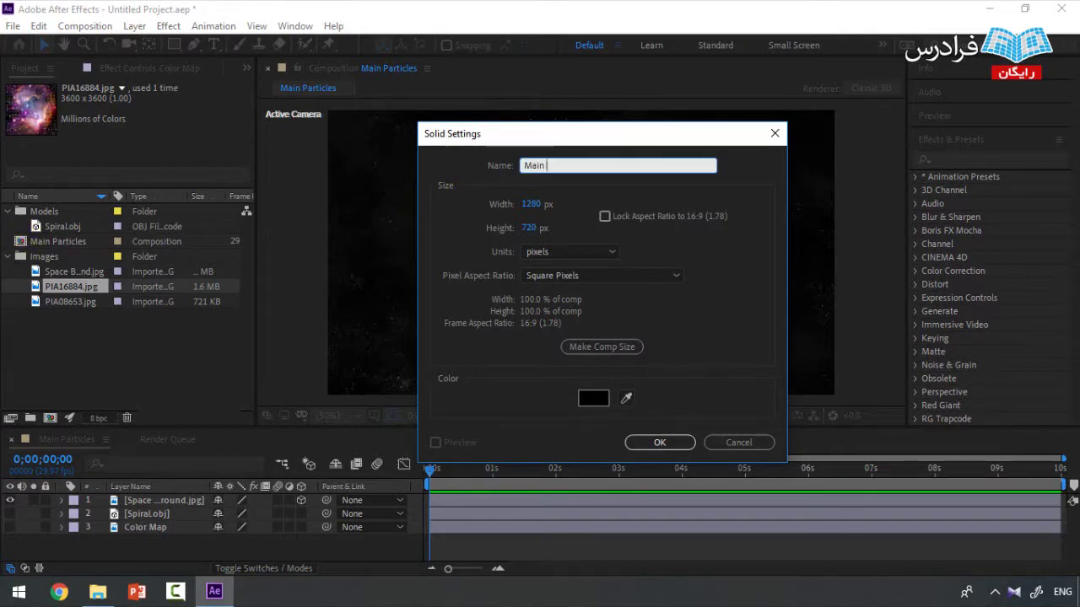
{"action": "type", "text": "Particlerss"}
{"action": "key", "text": "Return"}
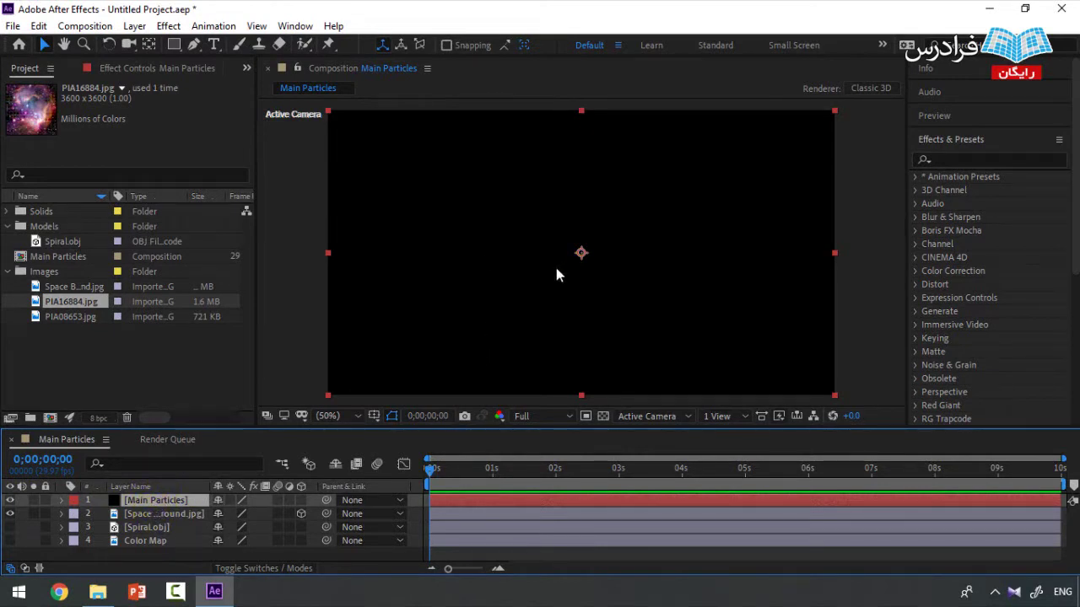
Rename the Main Particles composition as Galaxy.
{"action": "left_click", "coordinate": [64, 258]}
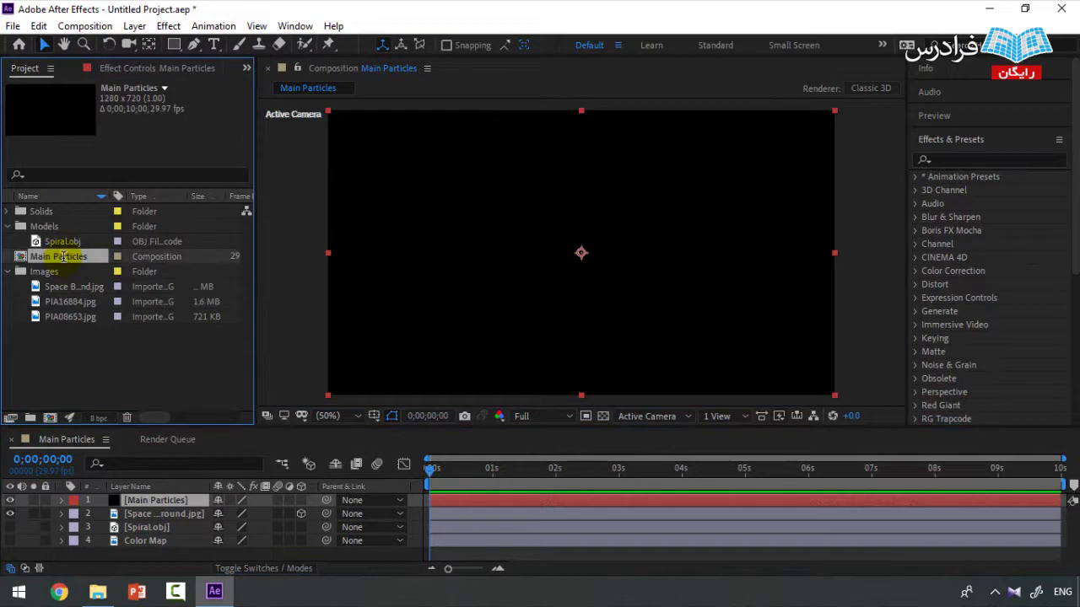
{"action": "key", "text": "Return"}
{"action": "type", "text": "Galax"}
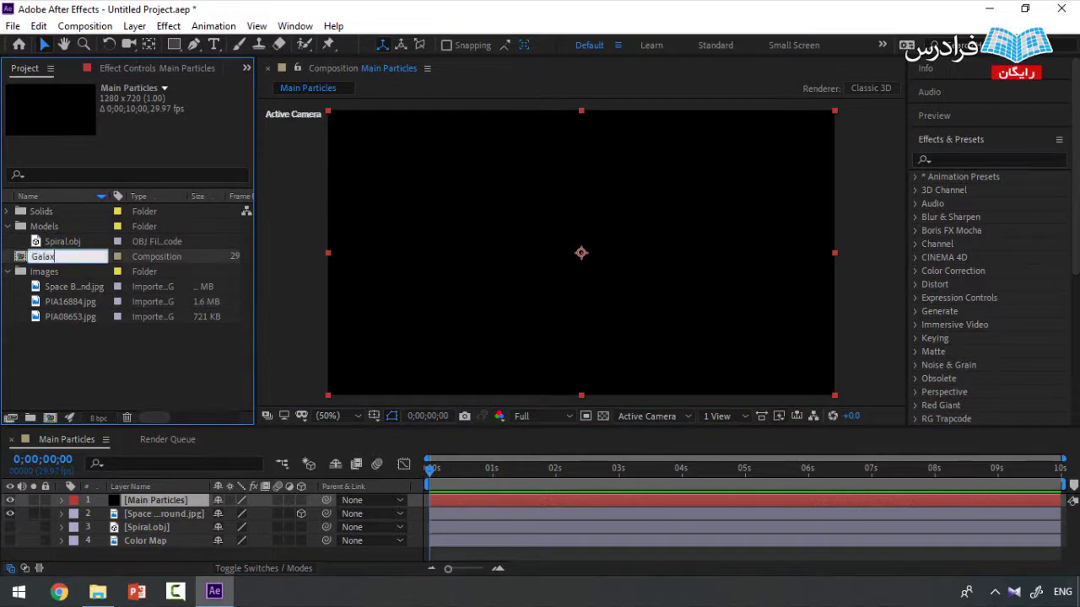
{"action": "type", "text": "y"}
{"action": "key", "text": "Return"}
{"action": "left_click_drag", "start_coordinate": [17, 314], "coordinate": [144, 504]}
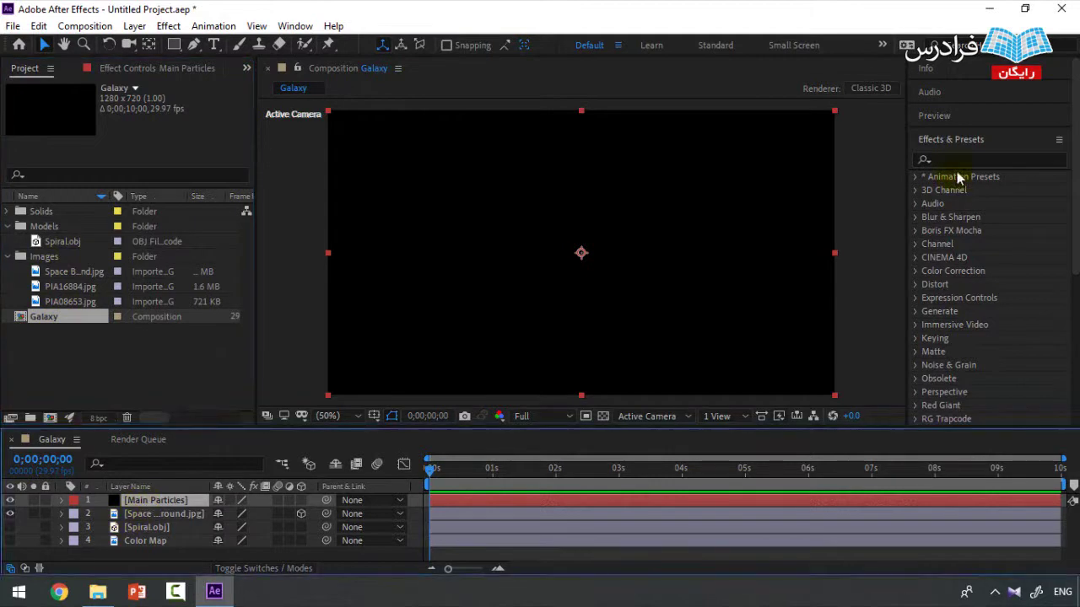
Find the RG Trapcode Form effect and apply it to the Main Particles layer.
{"action": "left_click", "coordinate": [964, 160]}
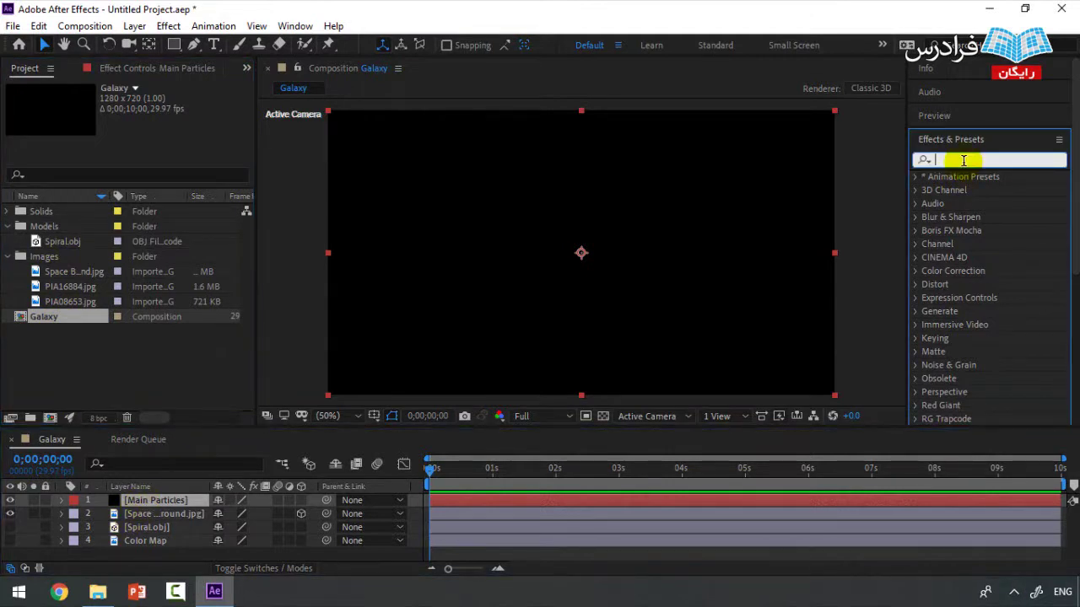
{"action": "type", "text": "form"}
{"action": "left_click_drag", "start_coordinate": [961, 326], "coordinate": [179, 500]}
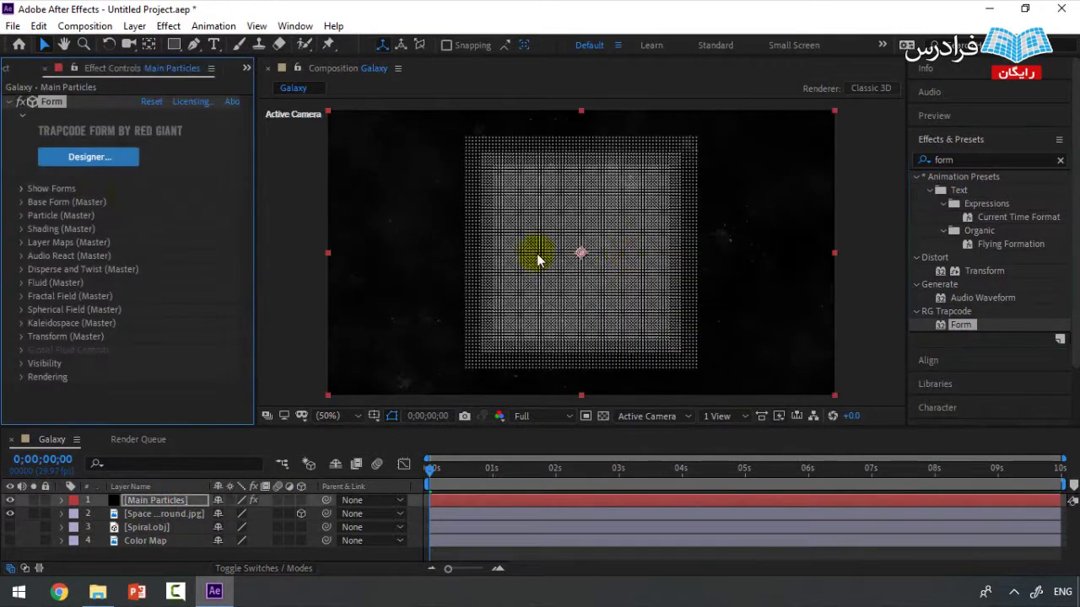
Set the base form of the Form effect to OBJ Model.
{"action": "left_click", "coordinate": [25, 202]}
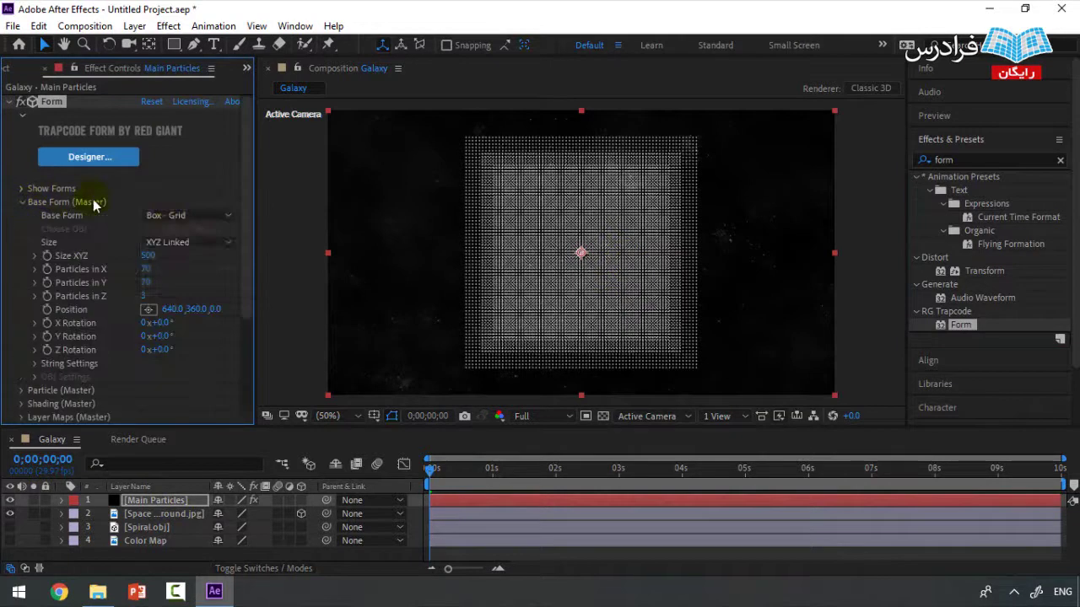
{"action": "left_click", "coordinate": [187, 215]}
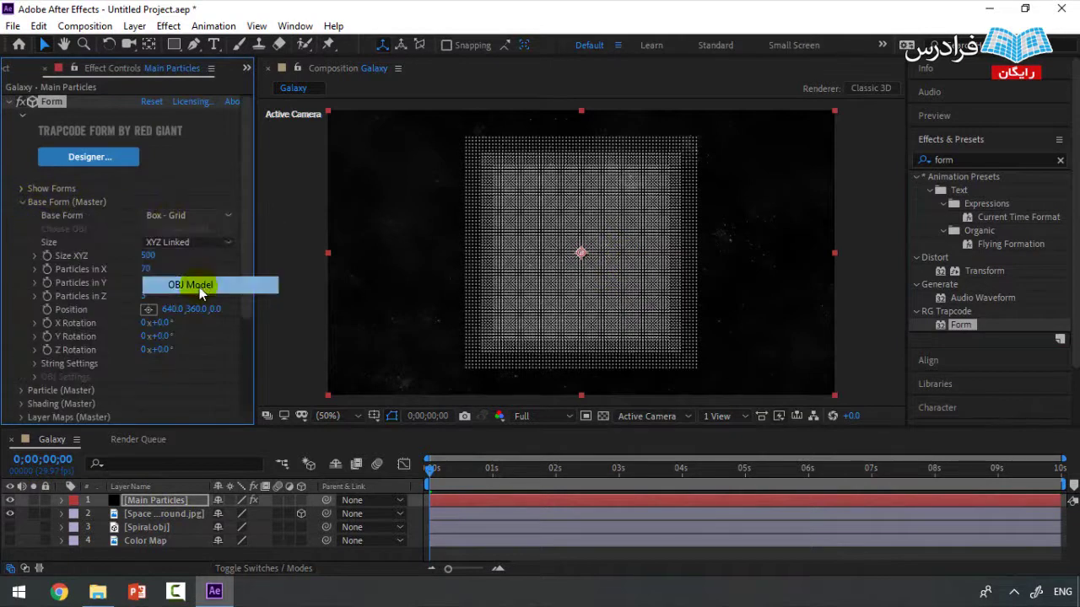
{"action": "left_click", "coordinate": [199, 287]}
{"action": "left_click", "coordinate": [22, 203]}
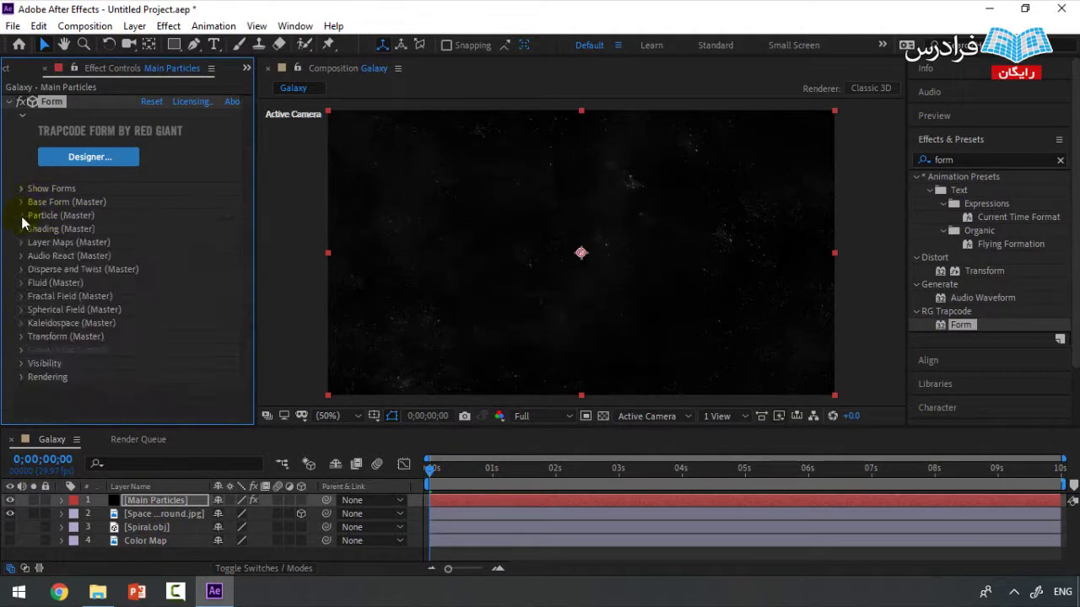
Assign the Spiral.obj layer as the 3D model in the Base Form's OBJ settings.
{"action": "left_click", "coordinate": [23, 215]}
{"action": "left_click", "coordinate": [20, 123]}
{"action": "left_click", "coordinate": [23, 203]}
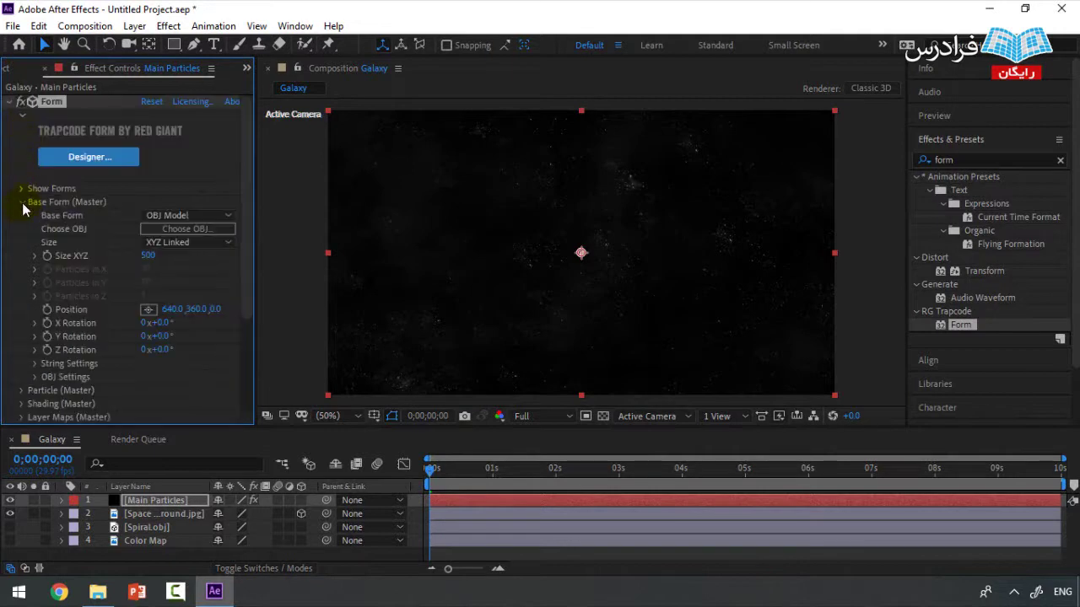
{"action": "left_click", "coordinate": [35, 377]}
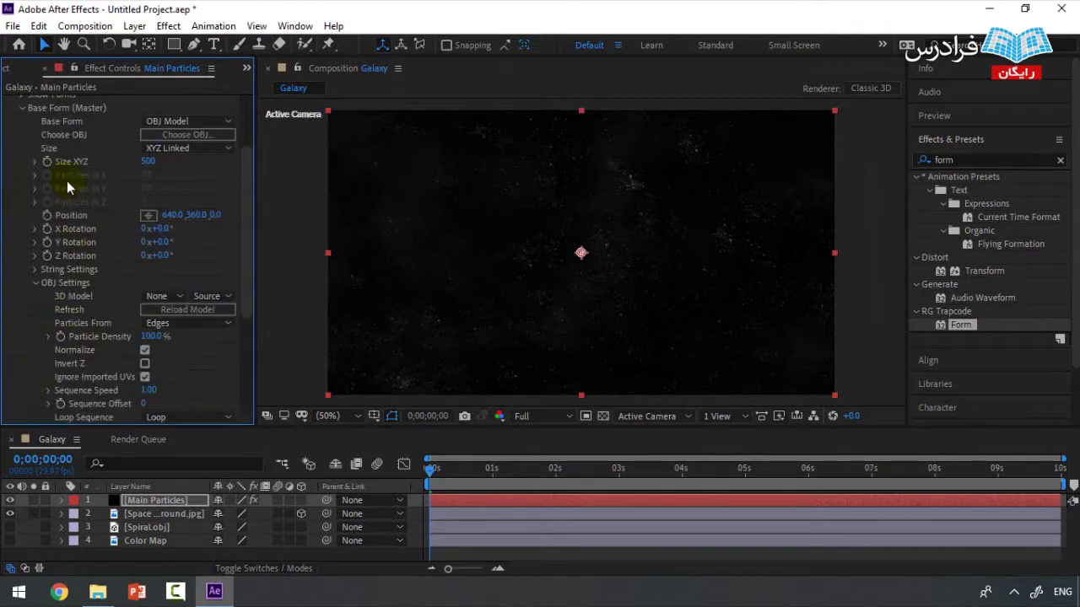
{"action": "left_click", "coordinate": [159, 297]}
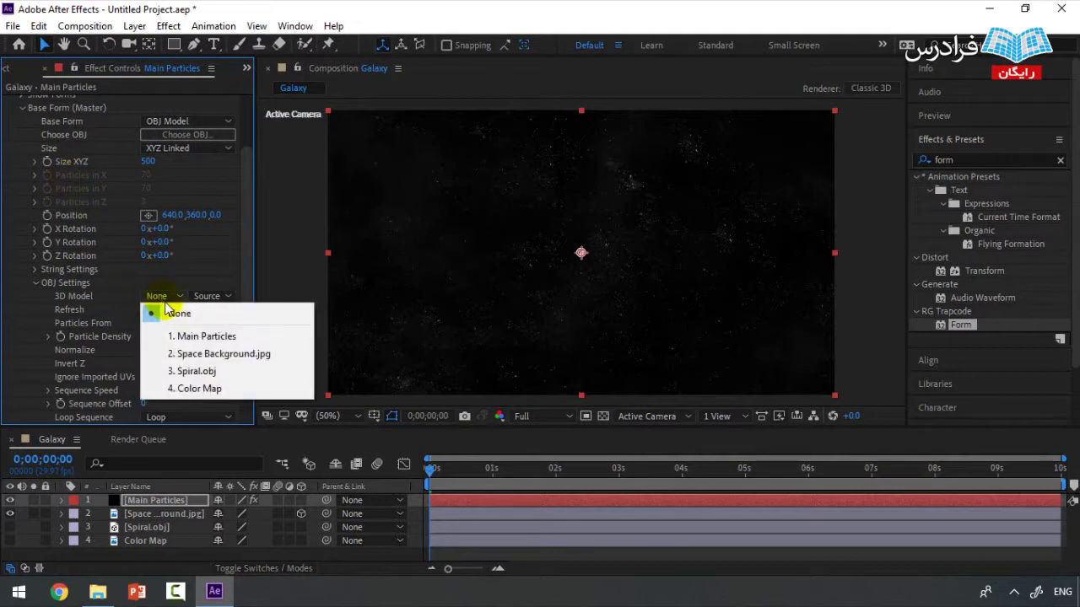
{"action": "left_click", "coordinate": [215, 375]}
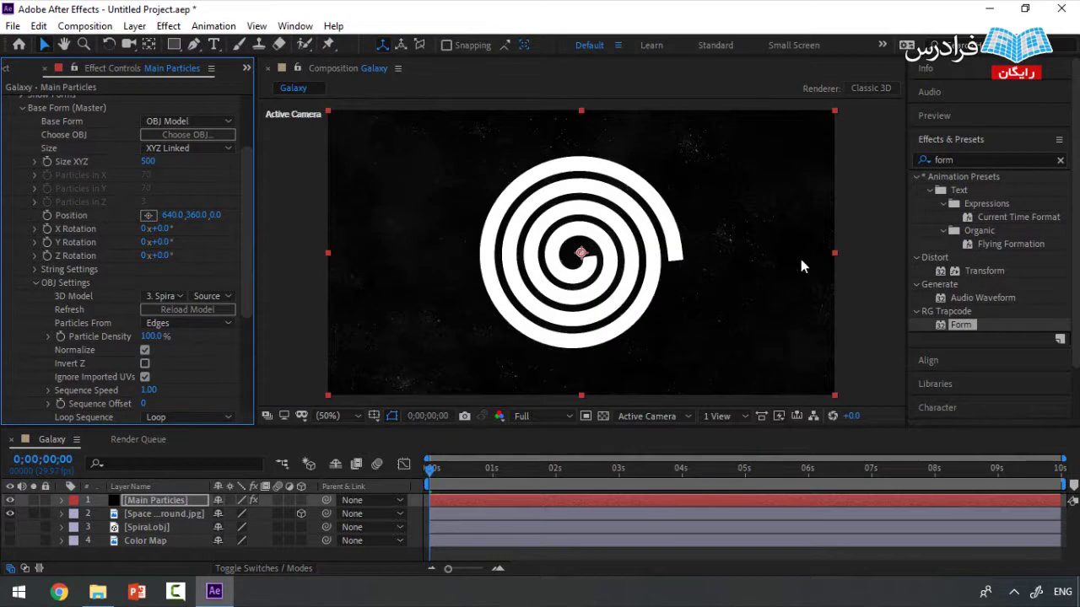
Set the Size XYZ of the spiral particle form to 200.
{"action": "scroll", "coordinate": [187, 237], "scroll_direction": "up", "scroll_amount": 3}
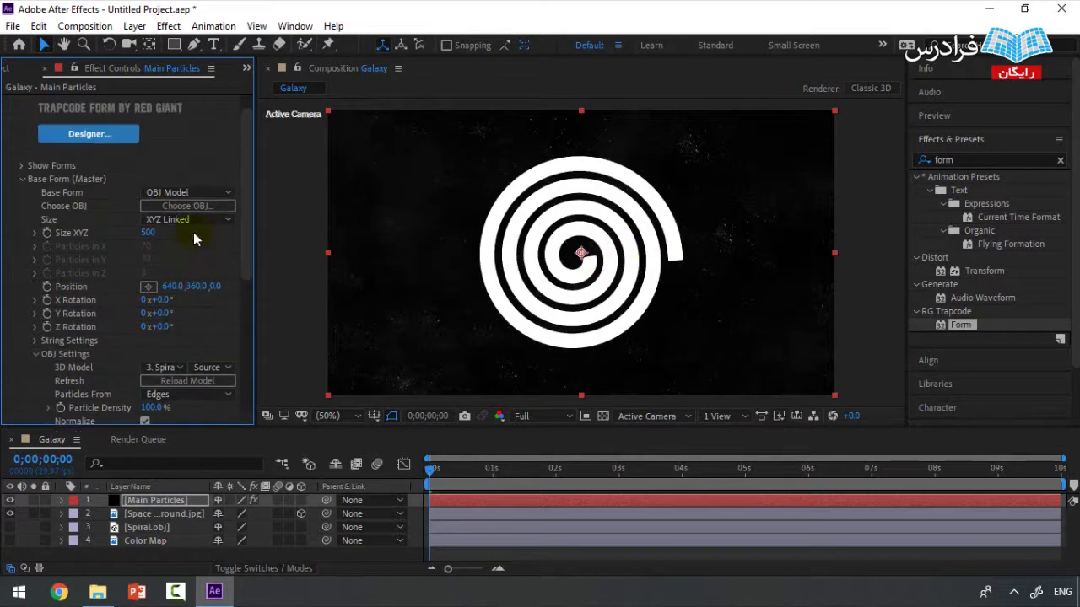
{"action": "left_click", "coordinate": [152, 233]}
{"action": "type", "text": "200"}
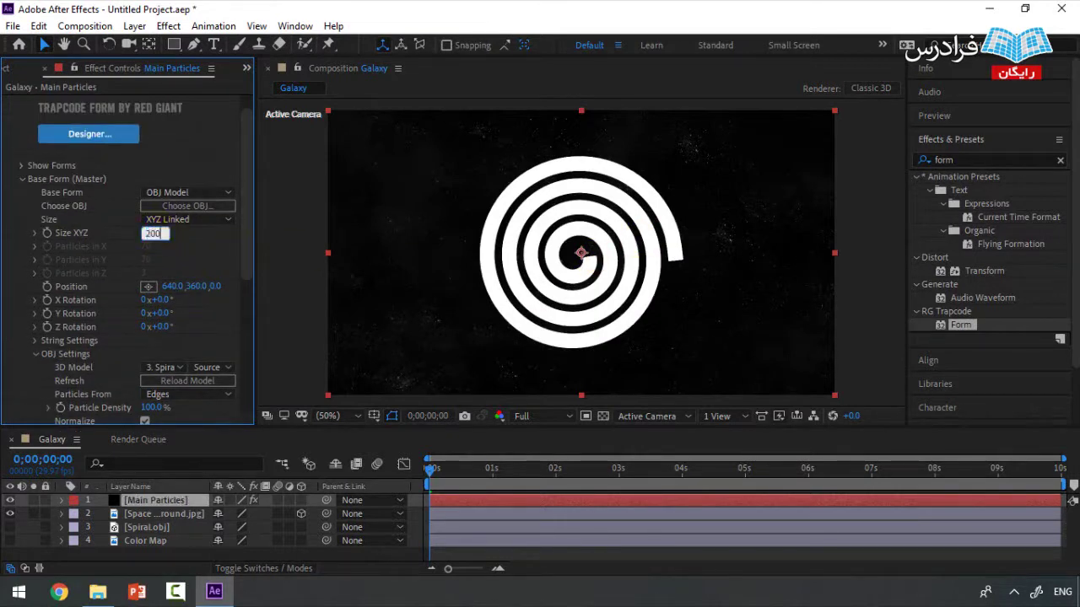
{"action": "key", "text": "Return"}
{"action": "left_click", "coordinate": [626, 264]}
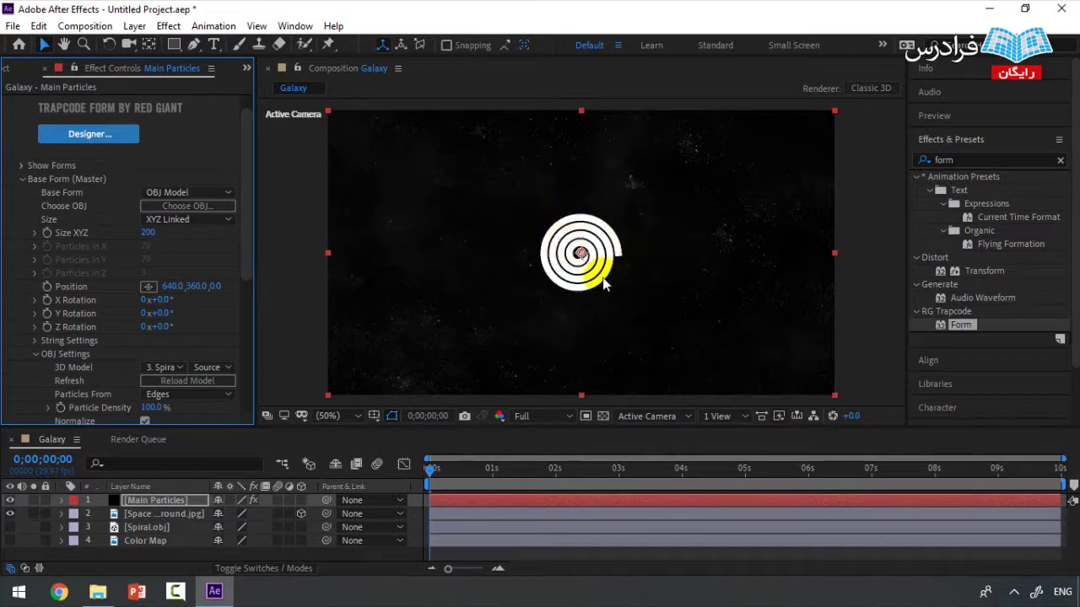
{"action": "scroll", "coordinate": [225, 302], "scroll_direction": "down", "scroll_amount": 1}
{"action": "left_click", "coordinate": [502, 318]}
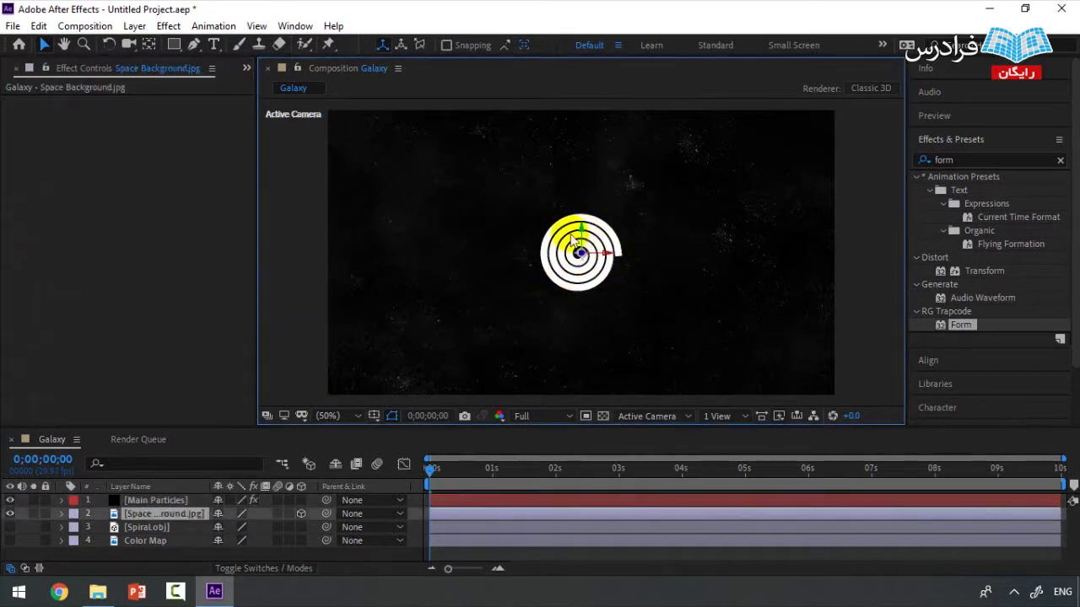
Add a two-node camera with a 75 mm focal length to the Galaxy composition and move it closer to the spiral.
{"action": "left_click", "coordinate": [135, 26]}
{"action": "mouse_move", "coordinate": [152, 44]}
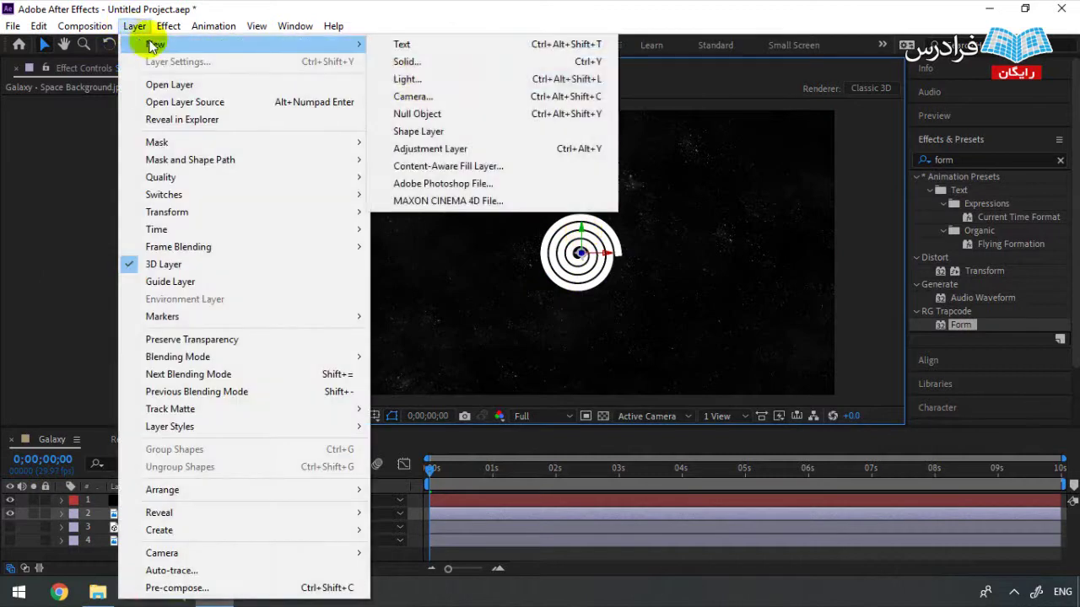
{"action": "left_click", "coordinate": [421, 96]}
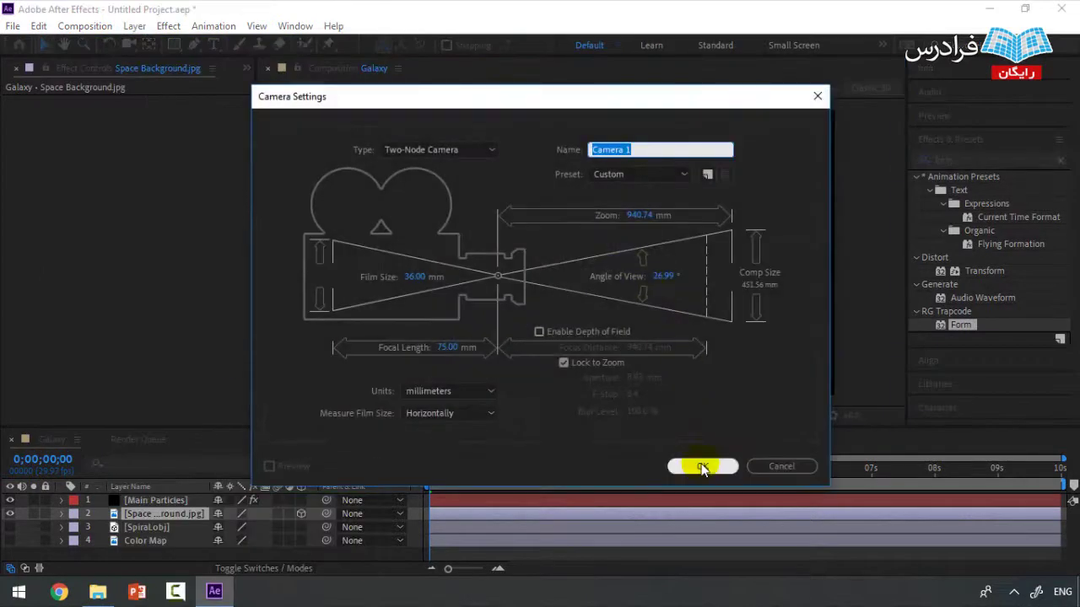
{"action": "left_click", "coordinate": [701, 467]}
{"action": "key", "text": "c"}
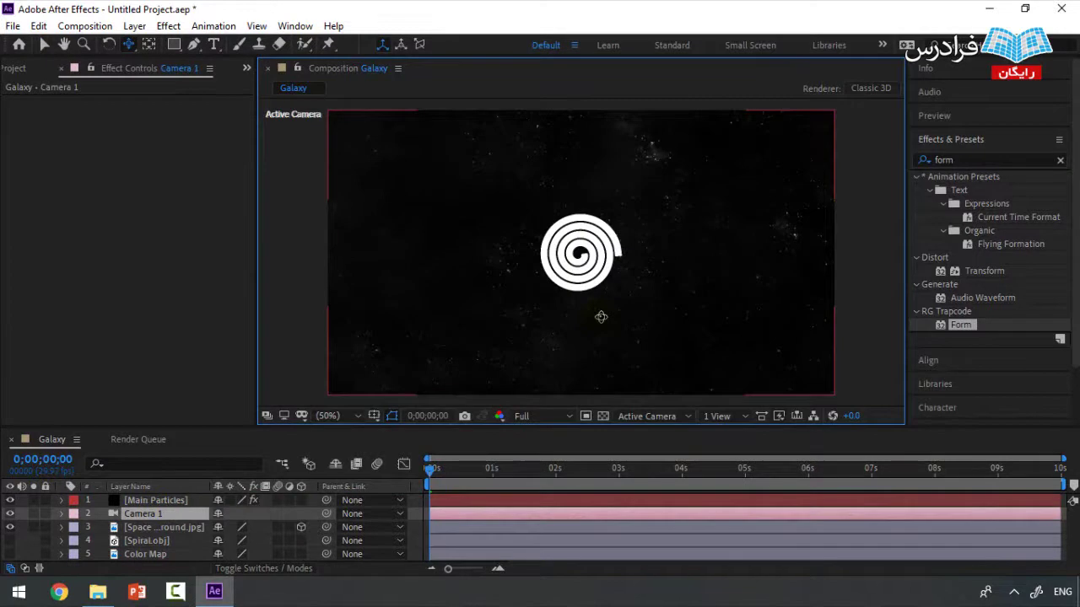
{"action": "mouse_move", "coordinate": [590, 326]}
{"action": "left_mouse_down"}
{"action": "mouse_move", "coordinate": [586, 279]}
{"action": "mouse_move", "coordinate": [595, 334]}
{"action": "left_mouse_up"}
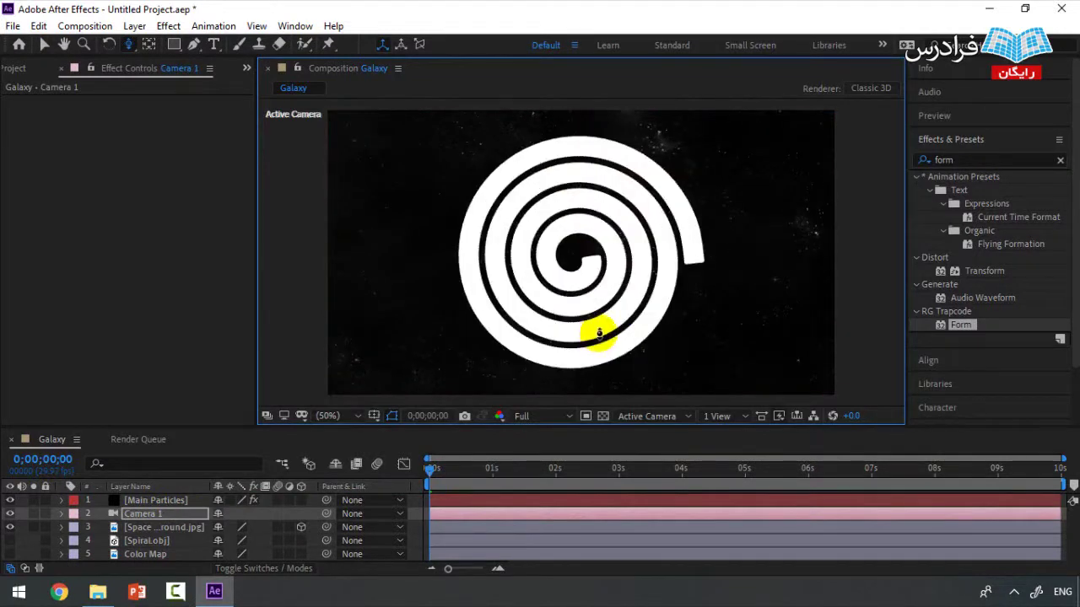
Lower the OBJ Particle Density of the Main Particles layer's Form effect to 20%, further to 10%, and set Particles From to Vertices.
{"action": "mouse_move", "coordinate": [609, 253]}
{"action": "left_mouse_down"}
{"action": "mouse_move", "coordinate": [622, 253]}
{"action": "mouse_move", "coordinate": [598, 234]}
{"action": "left_mouse_up"}
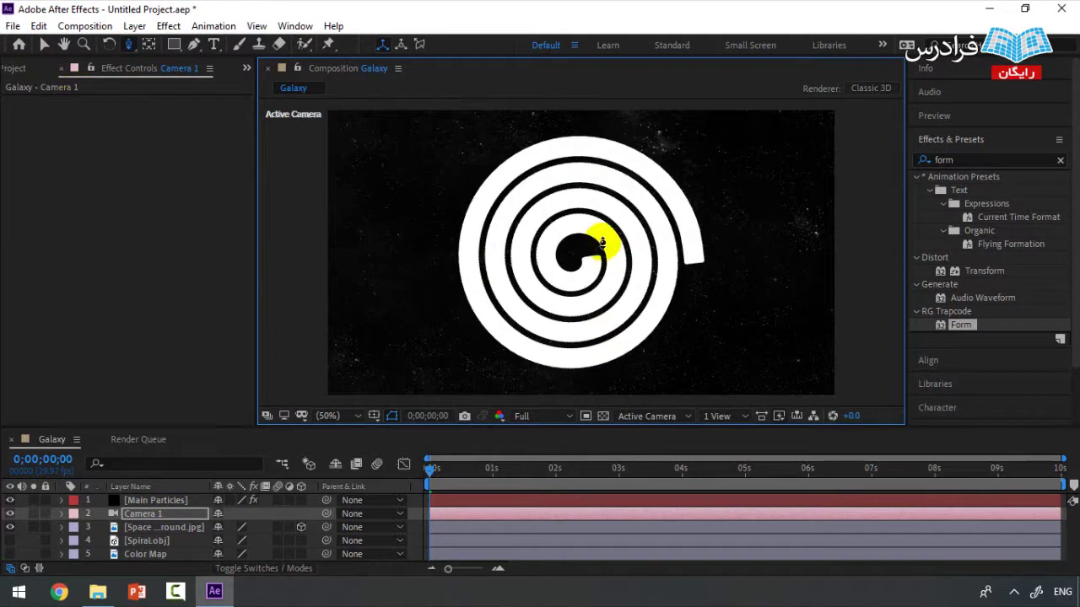
{"action": "left_click", "coordinate": [19, 68]}
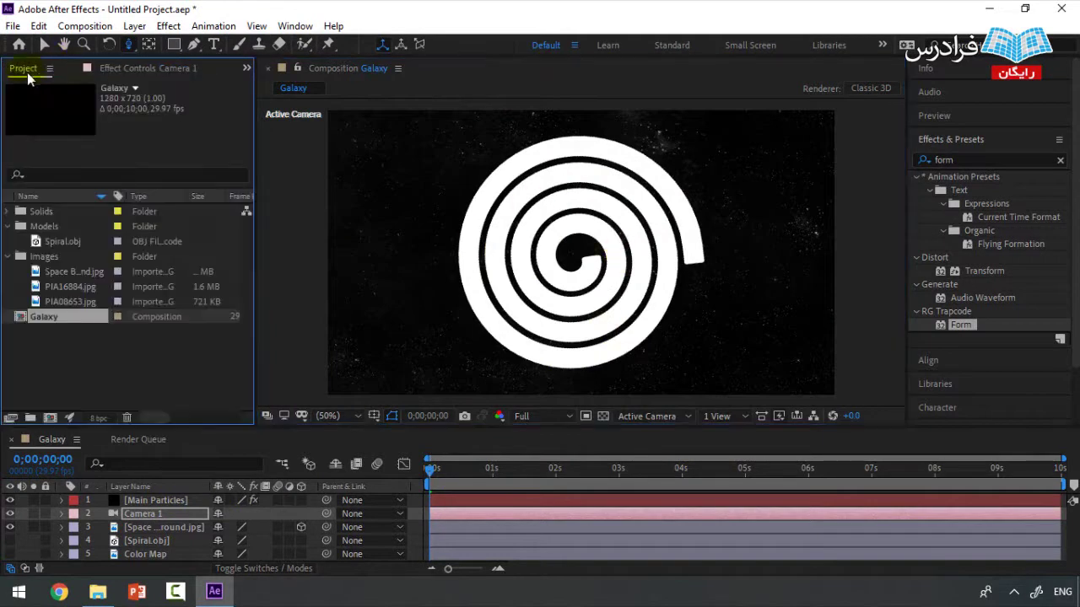
{"action": "left_click", "coordinate": [152, 500]}
{"action": "left_click", "coordinate": [129, 74]}
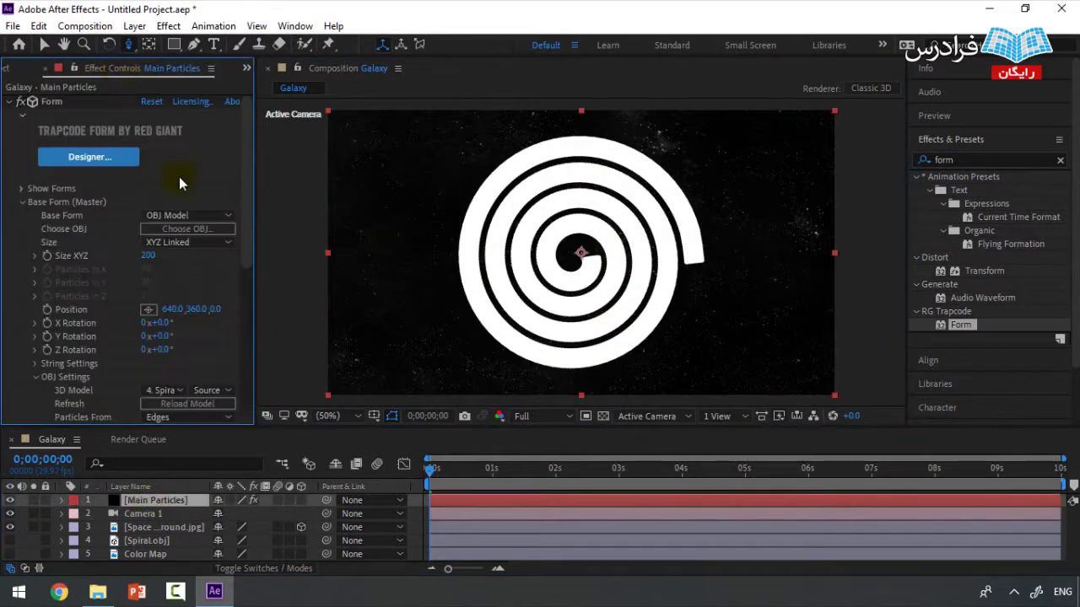
{"action": "scroll", "coordinate": [204, 313], "scroll_direction": "down", "scroll_amount": 5}
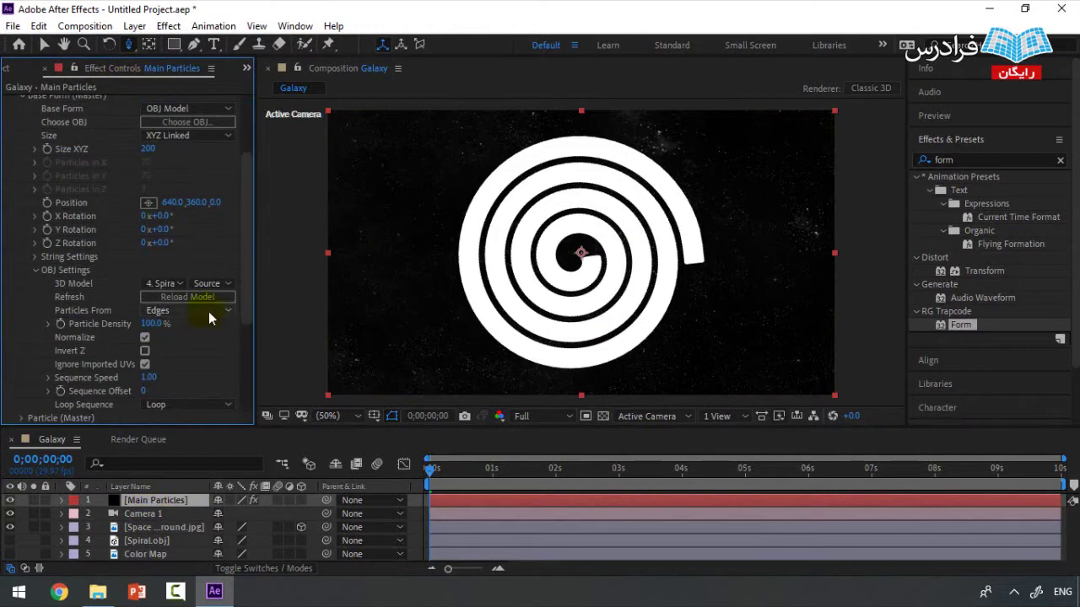
{"action": "left_click", "coordinate": [150, 324]}
{"action": "type", "text": "20"}
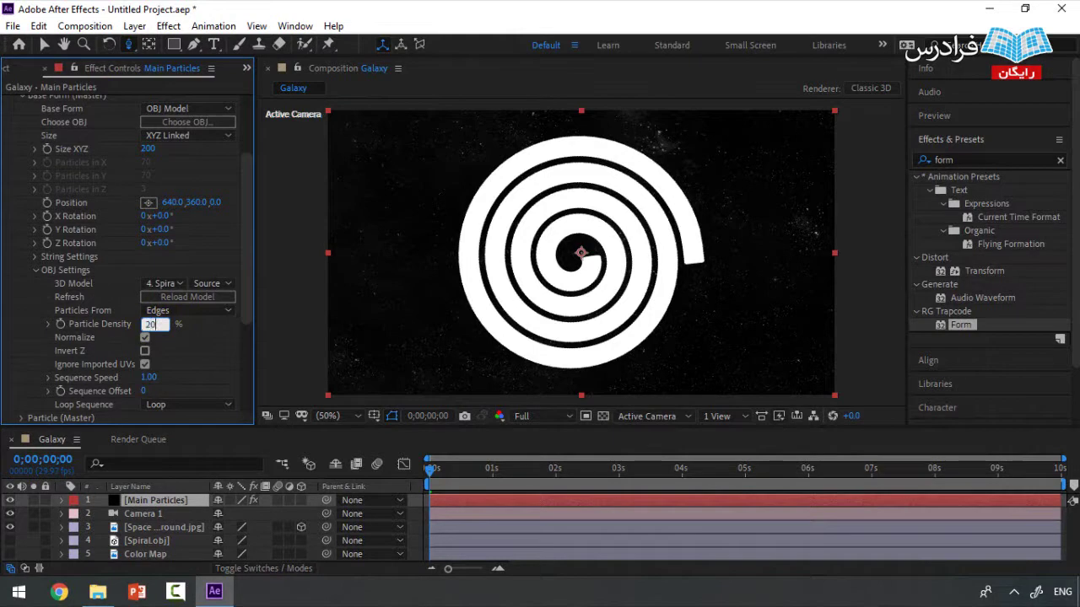
{"action": "key", "text": "Return"}
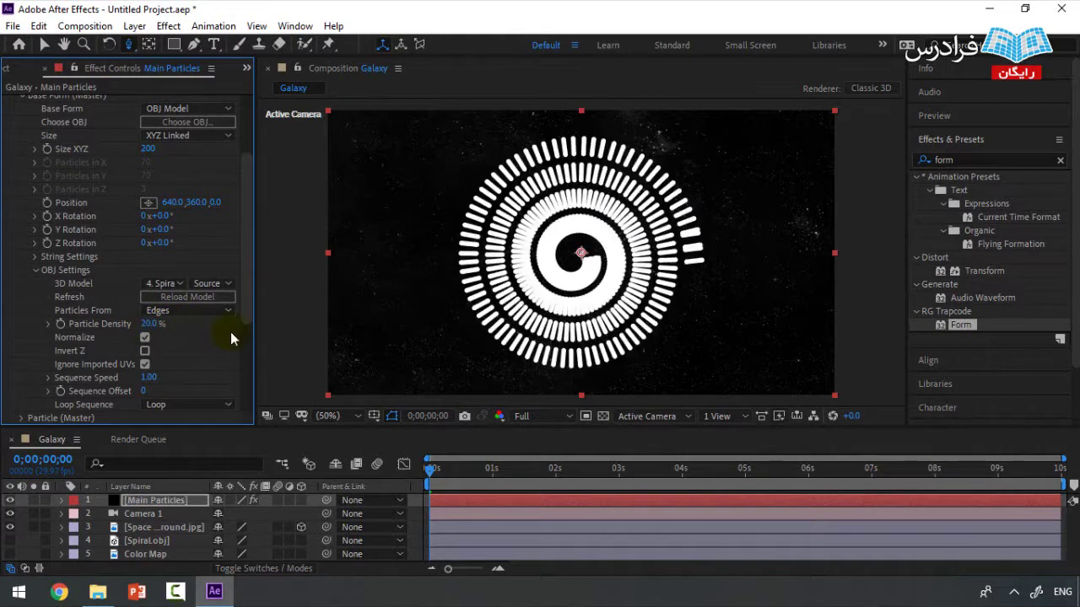
{"action": "left_click", "coordinate": [152, 324]}
{"action": "type", "text": "10"}
{"action": "key", "text": "Return"}
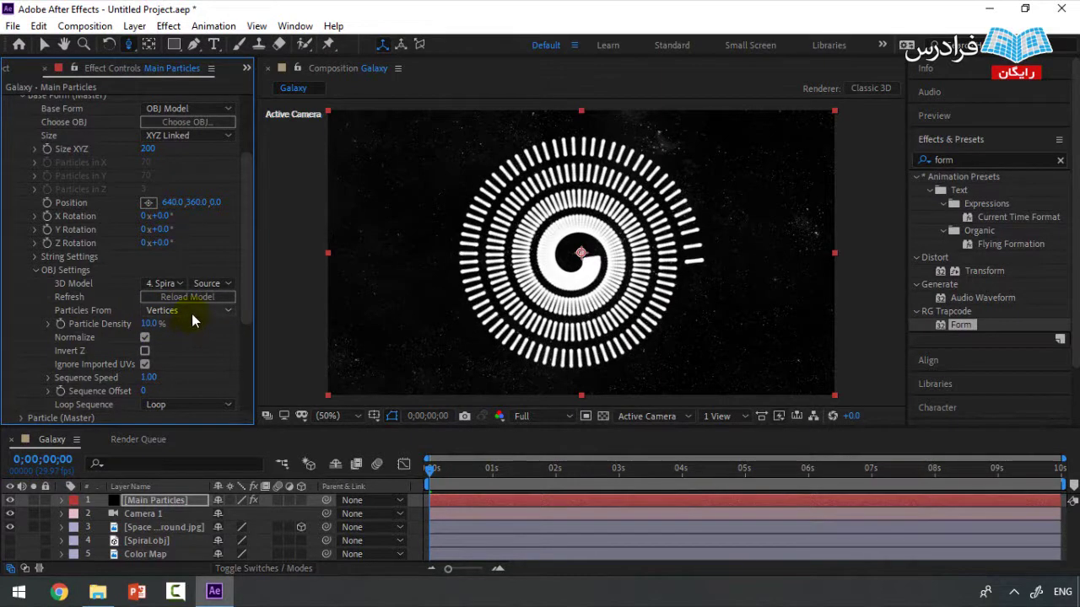
Try generating the spiral's particles from Volume, and try Particle Density values of 20% and 100%.
{"action": "left_click", "coordinate": [192, 311]}
{"action": "left_click", "coordinate": [196, 349]}
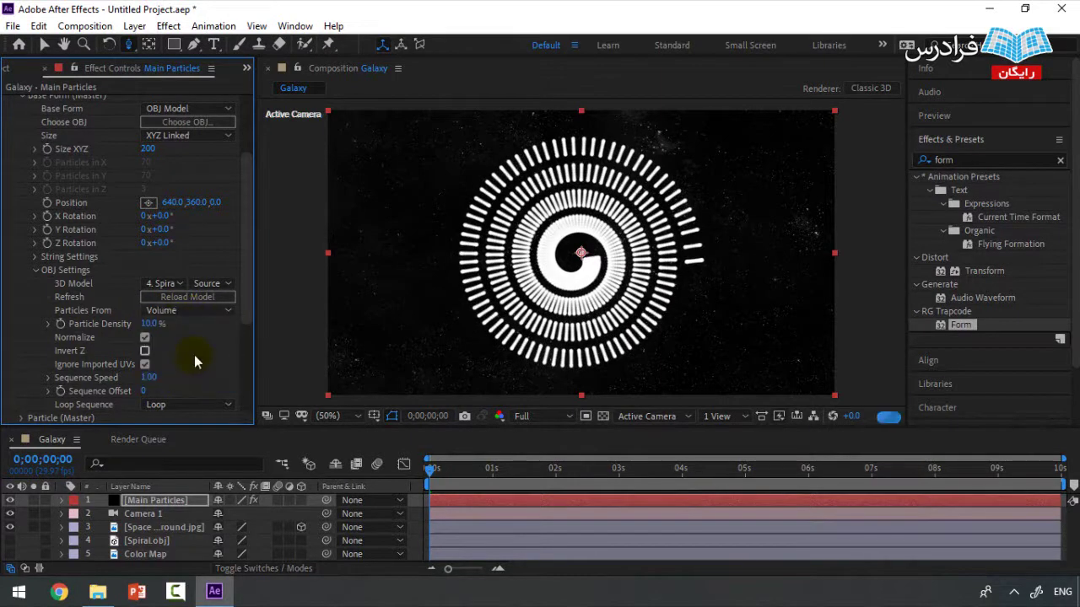
{"action": "left_click", "coordinate": [152, 324]}
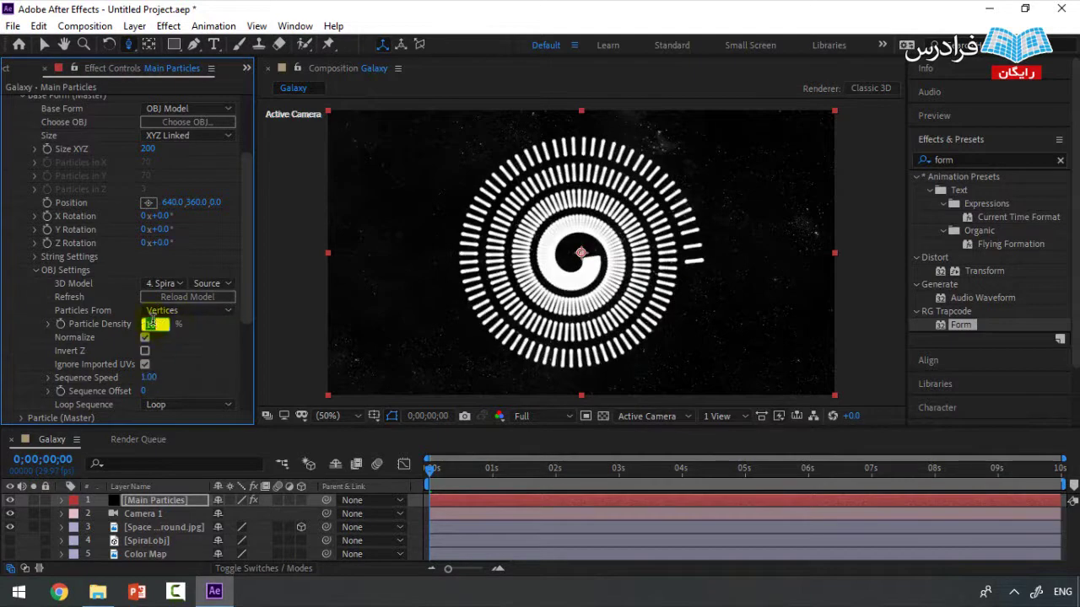
{"action": "type", "text": "20"}
{"action": "key", "text": "Return"}
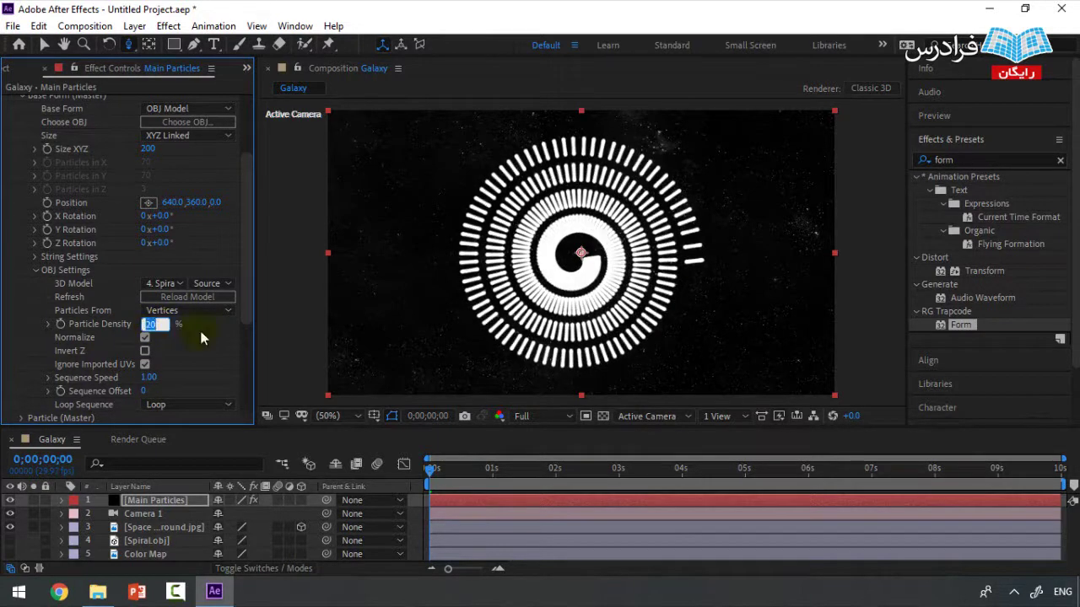
{"action": "type", "text": "100"}
{"action": "key", "text": "Return"}
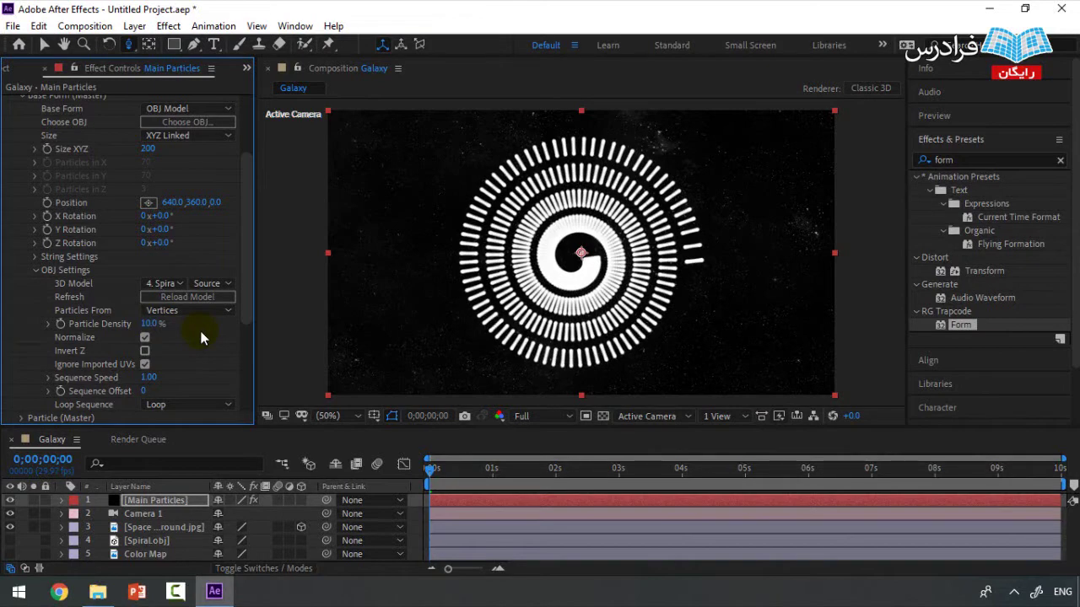
Reset the transform of the Camera 1 layer.
{"action": "scroll", "coordinate": [202, 331], "scroll_direction": "up", "scroll_amount": 3}
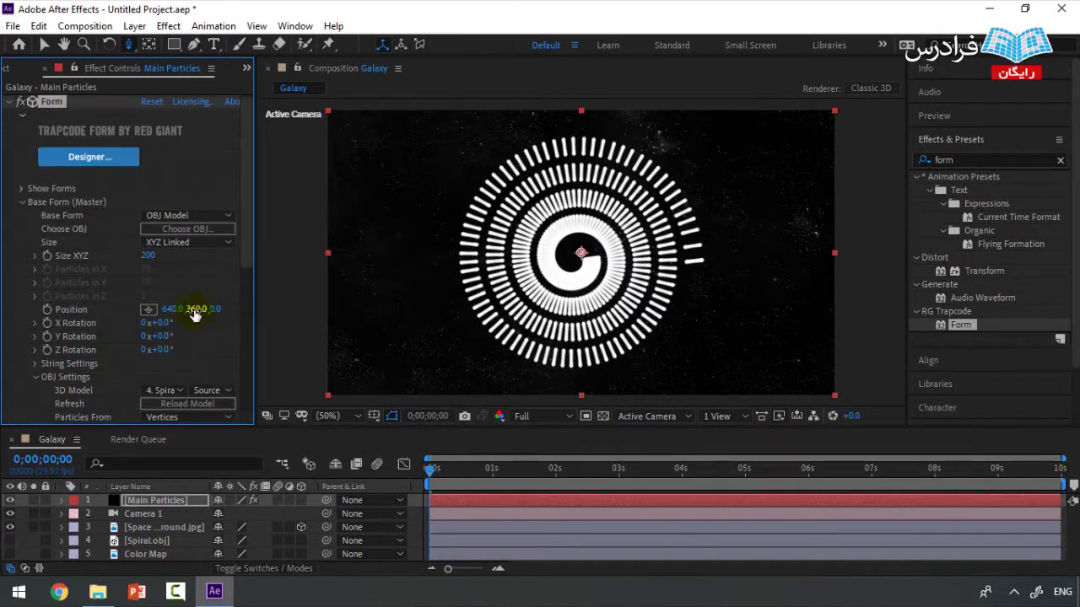
{"action": "left_click", "coordinate": [61, 514]}
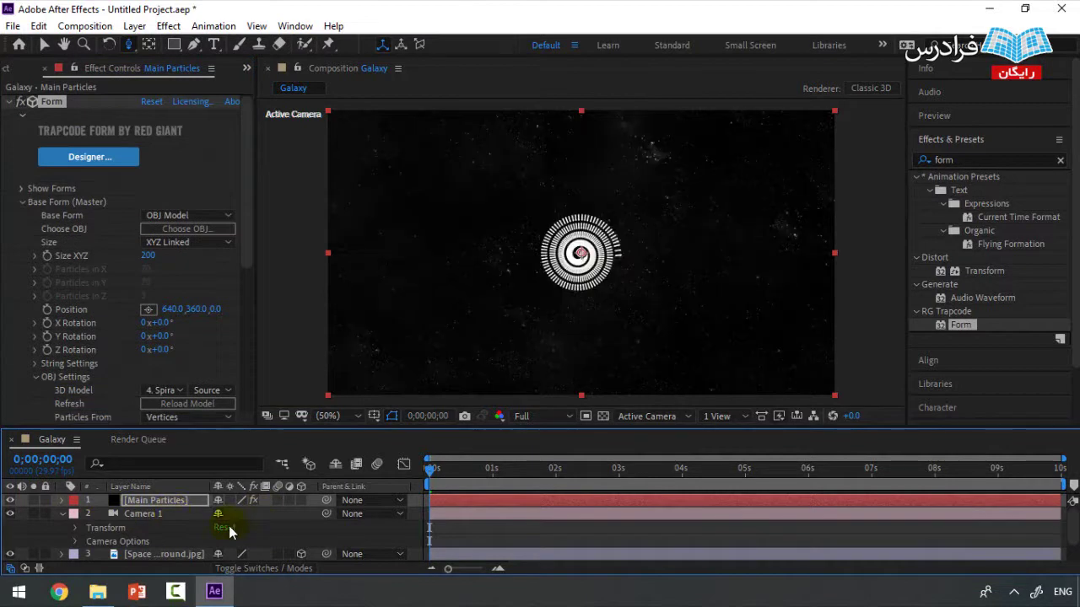
{"action": "left_click", "coordinate": [62, 514]}
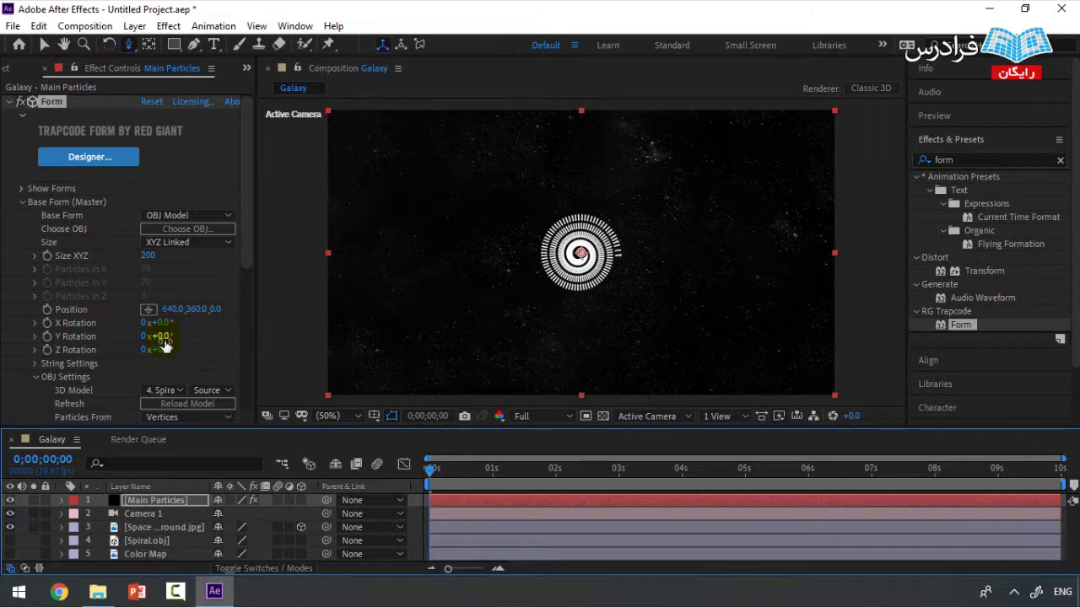
Add a null object to the Galaxy composition.
{"action": "right_click", "coordinate": [18, 515]}
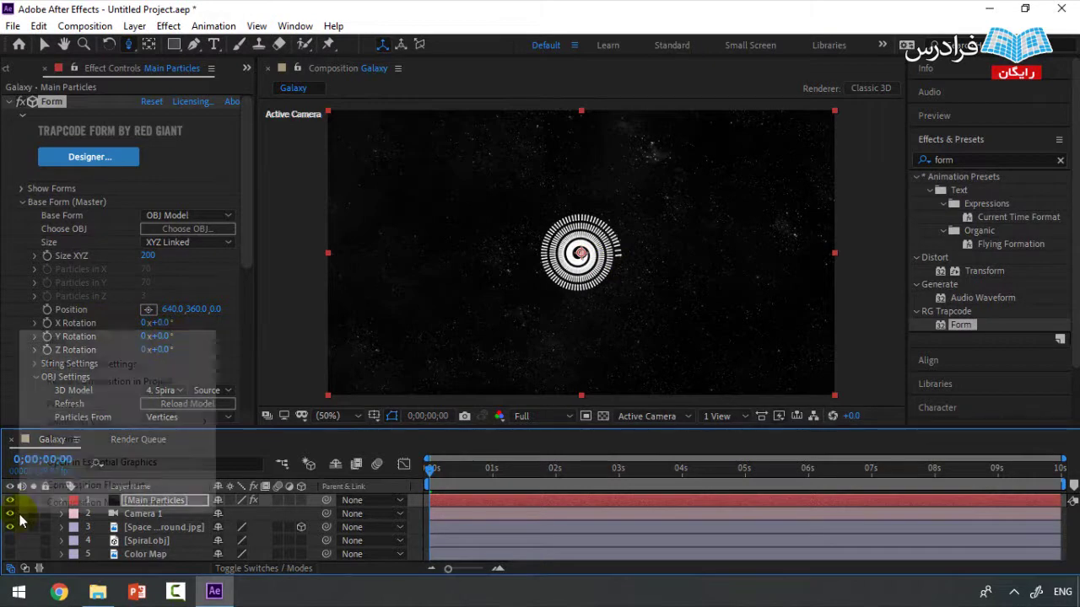
{"action": "mouse_move", "coordinate": [99, 346]}
{"action": "right_click", "coordinate": [22, 504]}
{"action": "mouse_move", "coordinate": [188, 334]}
{"action": "left_click", "coordinate": [267, 425]}
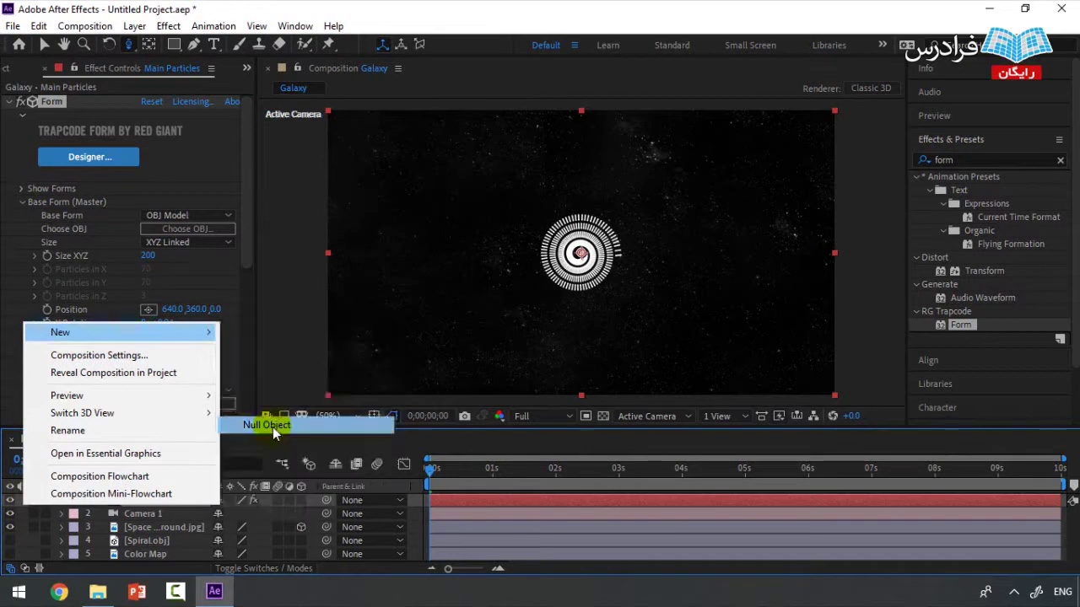
Switch to the Selection tool, reveal the null layer's rotation properties and make it a 3D layer.
{"action": "left_click", "coordinate": [173, 498]}
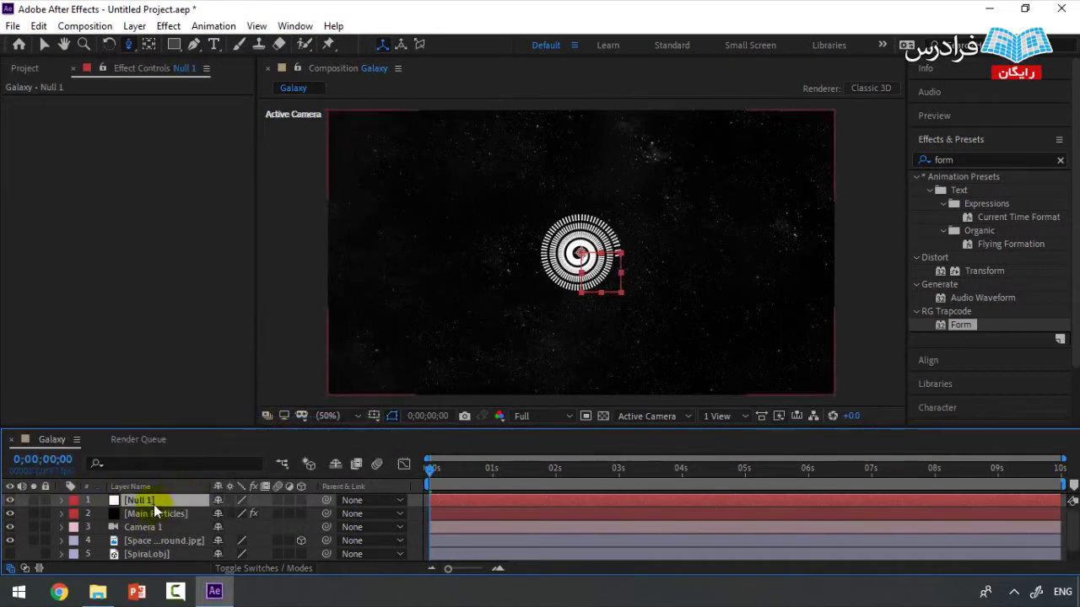
{"action": "left_click", "coordinate": [616, 258]}
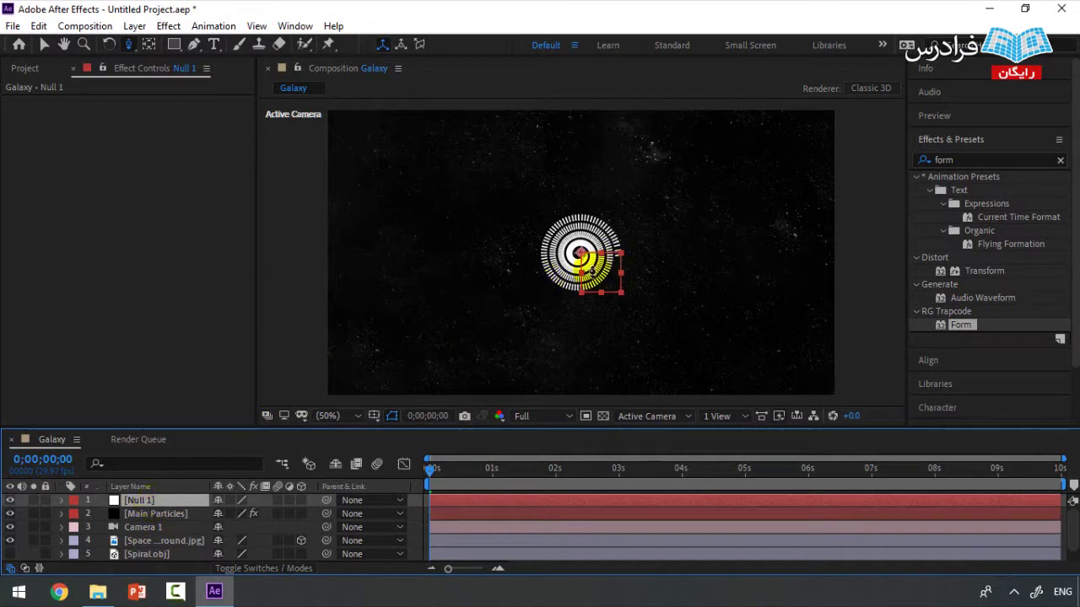
{"action": "left_click", "coordinate": [91, 498]}
{"action": "left_click", "coordinate": [46, 45]}
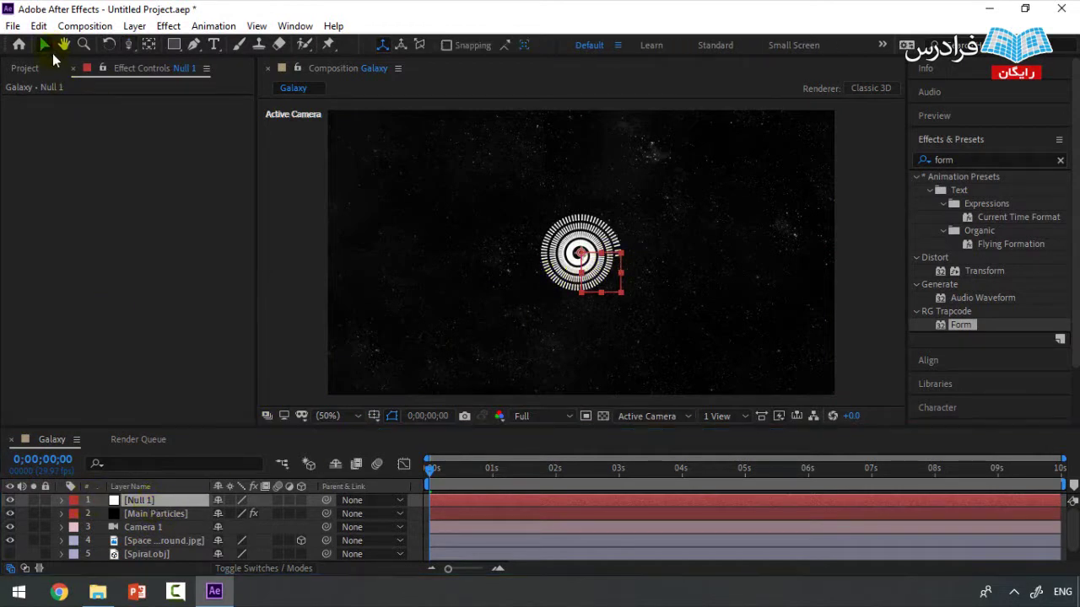
{"action": "left_click", "coordinate": [549, 256]}
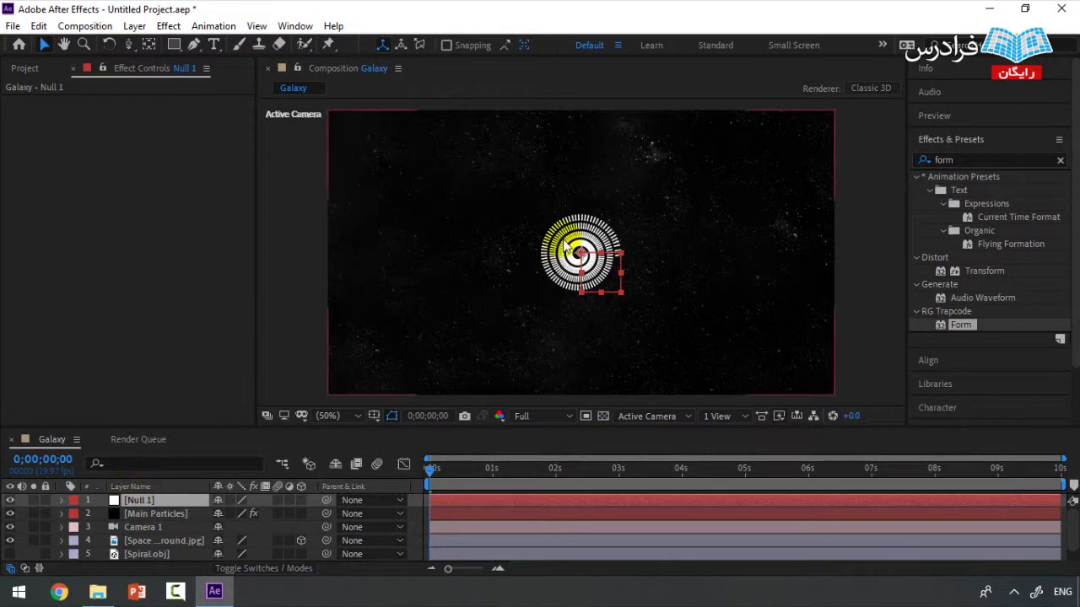
{"action": "left_click", "coordinate": [550, 253]}
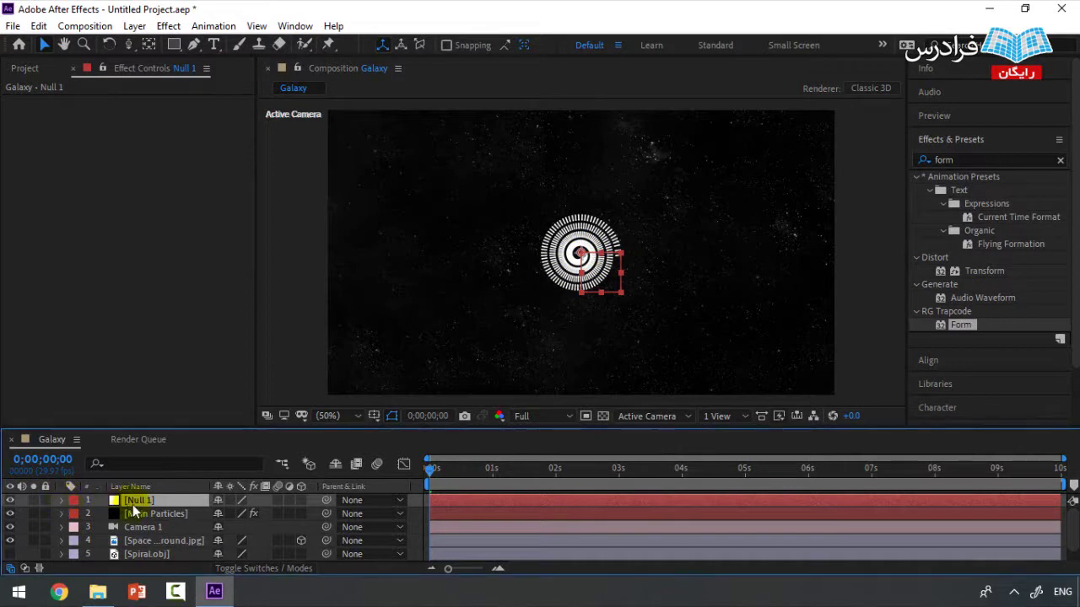
{"action": "key", "text": "r"}
{"action": "left_click", "coordinate": [300, 501]}
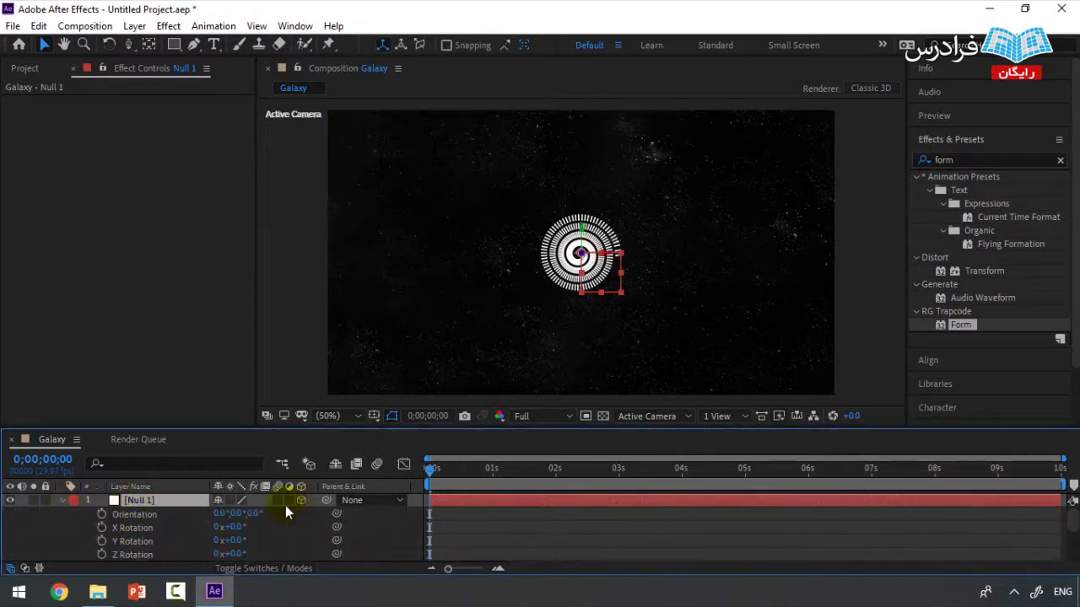
Enlarge the timeline and reveal the Base Form rotation properties of the Main Particles layer's Form effect there.
{"action": "scroll", "coordinate": [236, 519], "scroll_direction": "down", "scroll_amount": 2}
{"action": "scroll", "coordinate": [193, 523], "scroll_direction": "up", "scroll_amount": 2}
{"action": "left_click_drag", "start_coordinate": [291, 428], "coordinate": [300, 237]}
{"action": "left_click", "coordinate": [62, 390]}
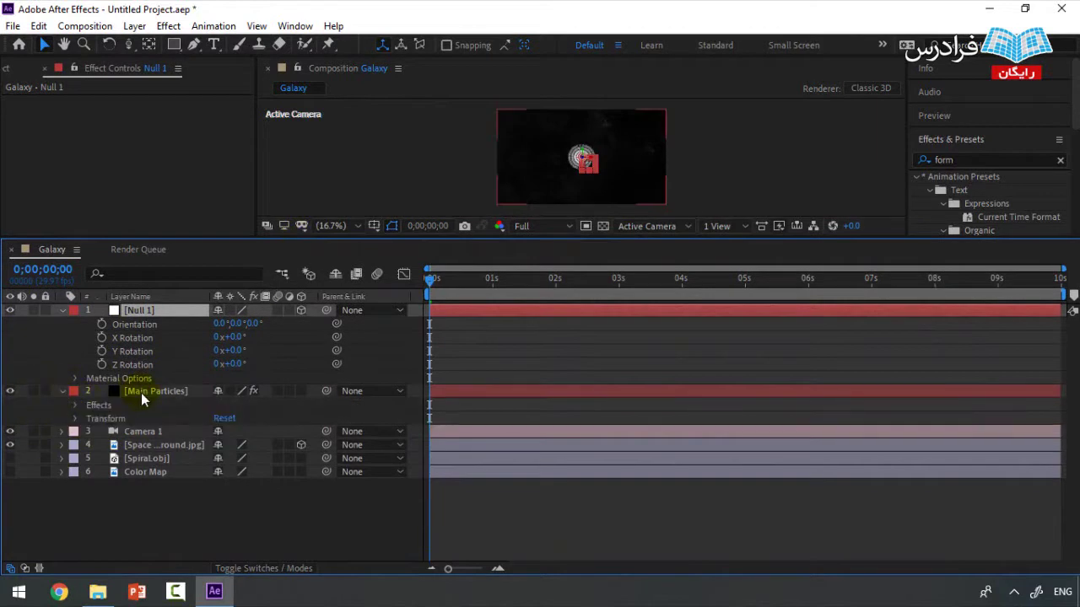
{"action": "left_click", "coordinate": [73, 406]}
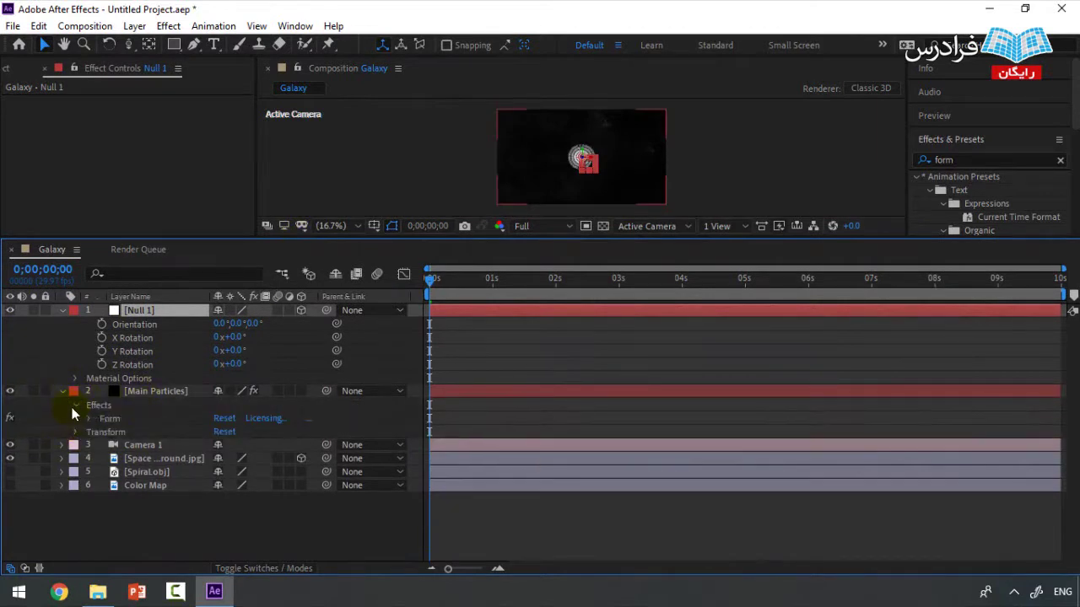
{"action": "left_click", "coordinate": [88, 419]}
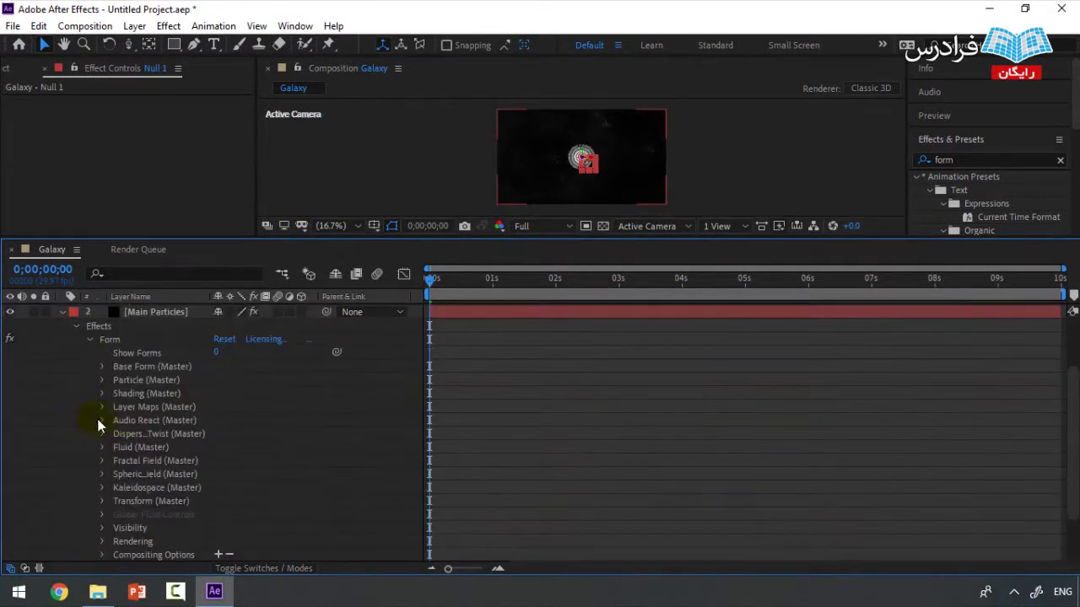
{"action": "left_click", "coordinate": [101, 367]}
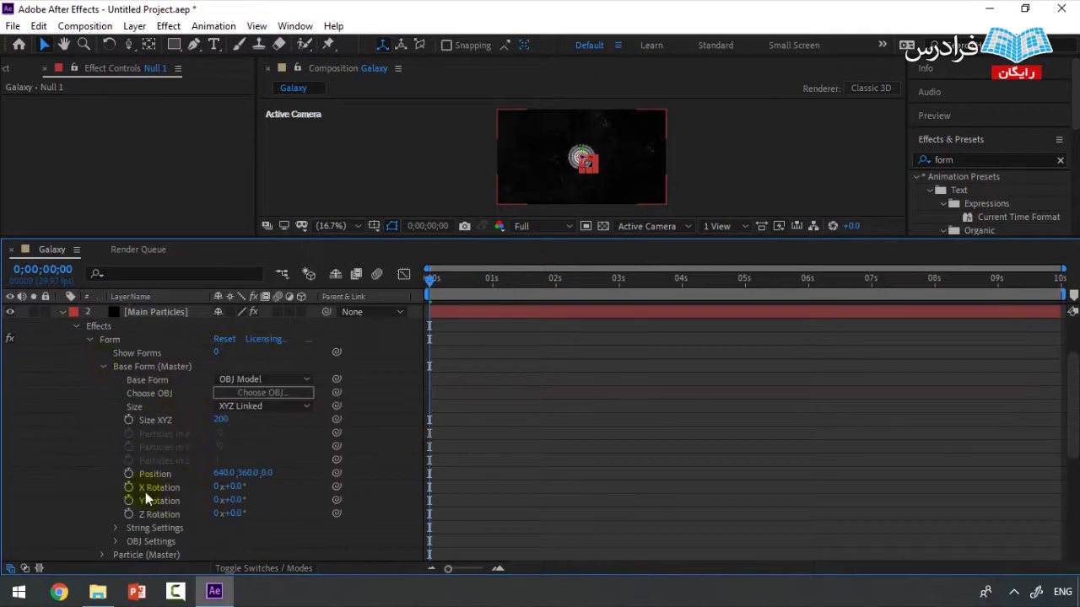
{"action": "scroll", "coordinate": [156, 380], "scroll_direction": "up", "scroll_amount": 3}
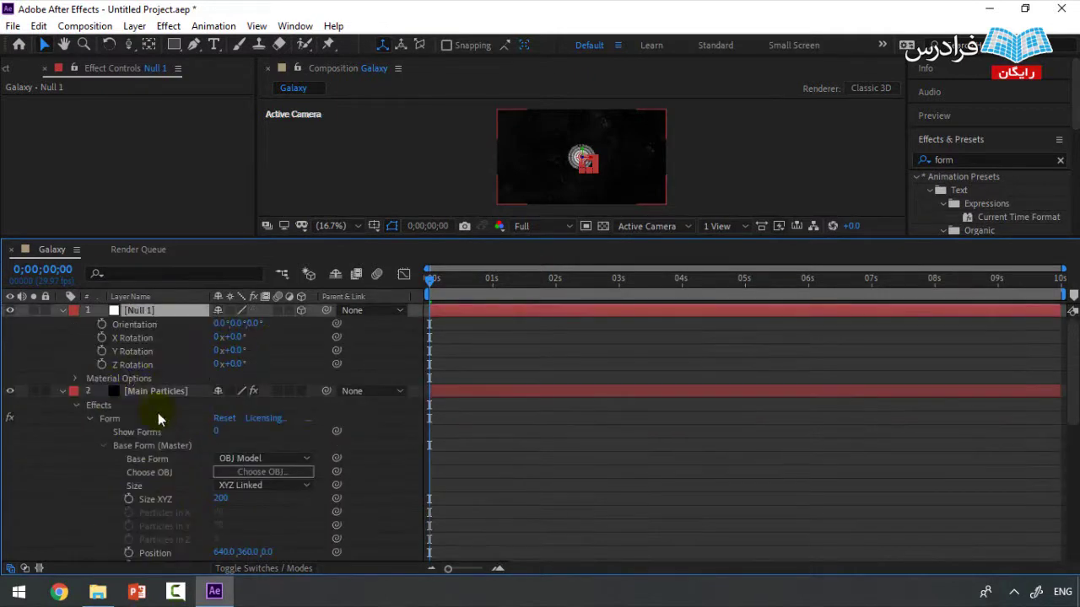
{"action": "scroll", "coordinate": [157, 411], "scroll_direction": "down", "scroll_amount": 2}
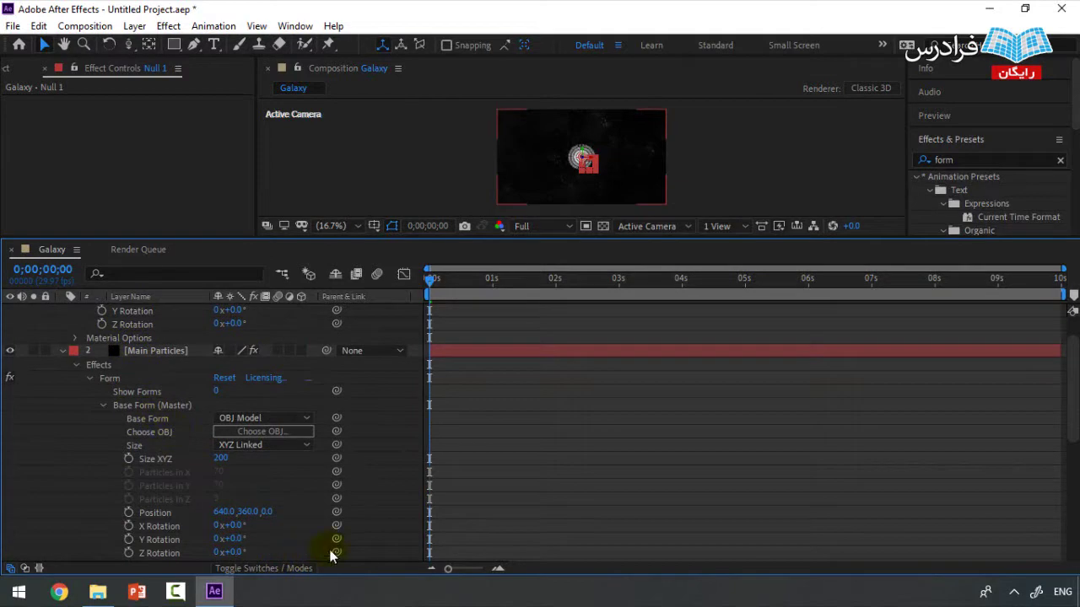
Link the Form effect's base form X Rotation and Y Rotation by expression to the matching rotations of Null 1.
{"action": "left_click", "coordinate": [129, 528], "text": "alt"}
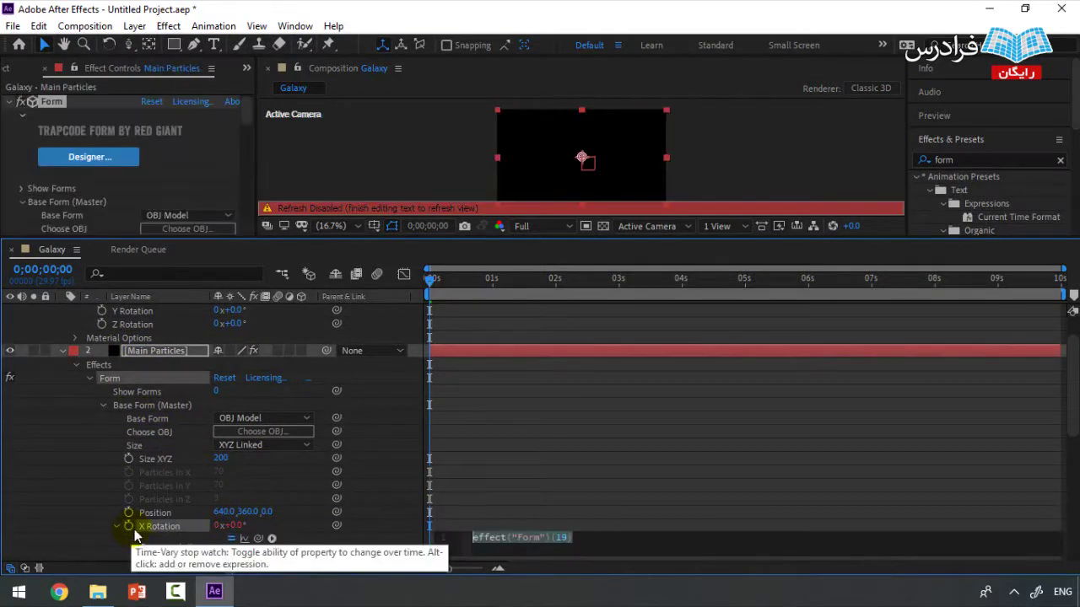
{"action": "left_click_drag", "start_coordinate": [337, 525], "coordinate": [137, 343]}
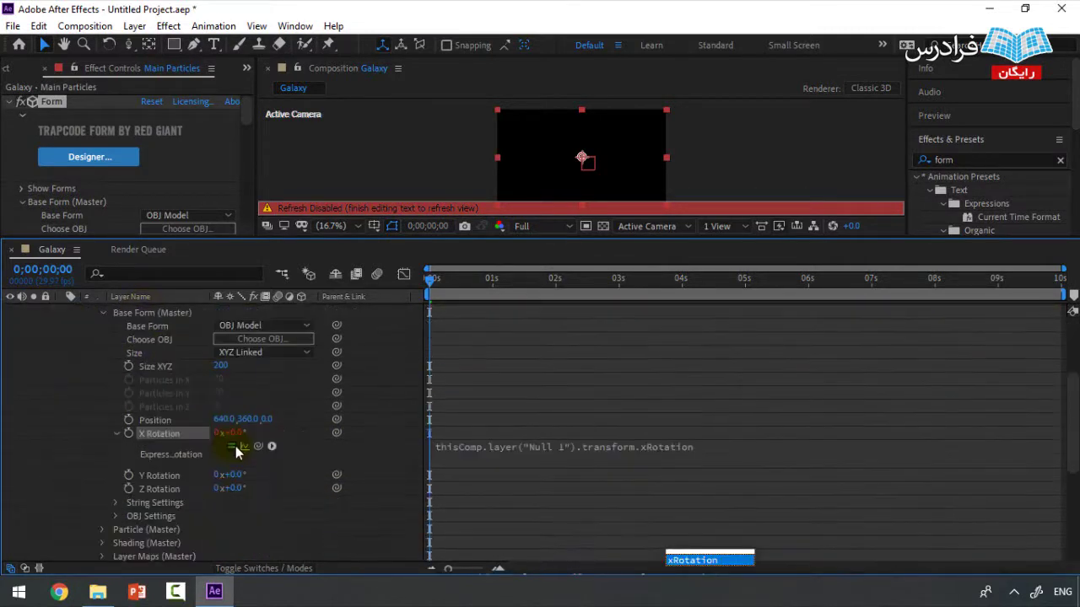
{"action": "left_click", "coordinate": [129, 475], "text": "alt"}
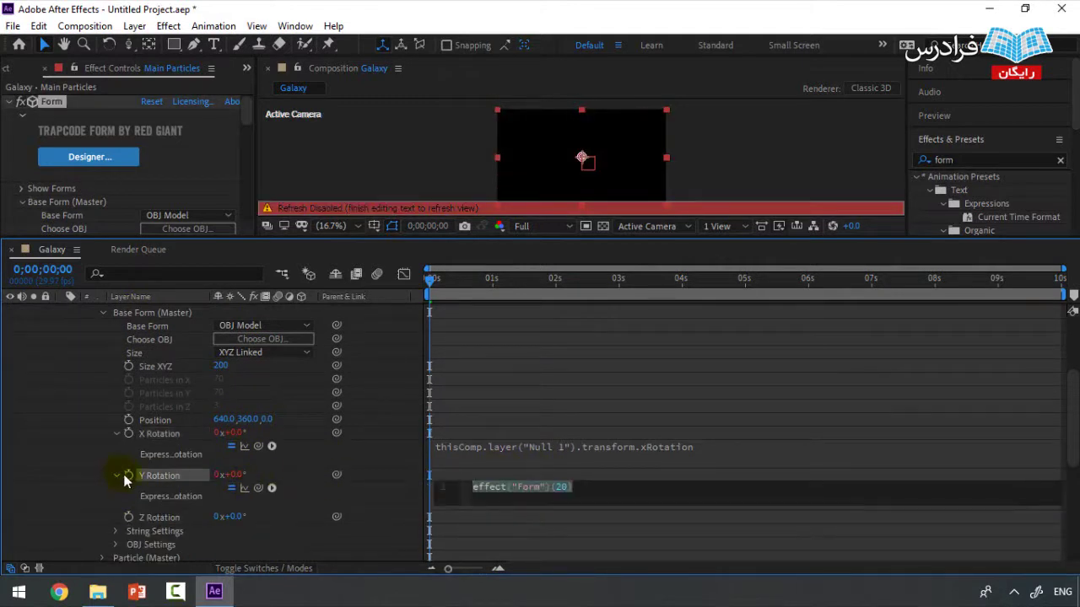
{"action": "left_click_drag", "start_coordinate": [336, 475], "coordinate": [143, 340]}
{"action": "left_click", "coordinate": [535, 518]}
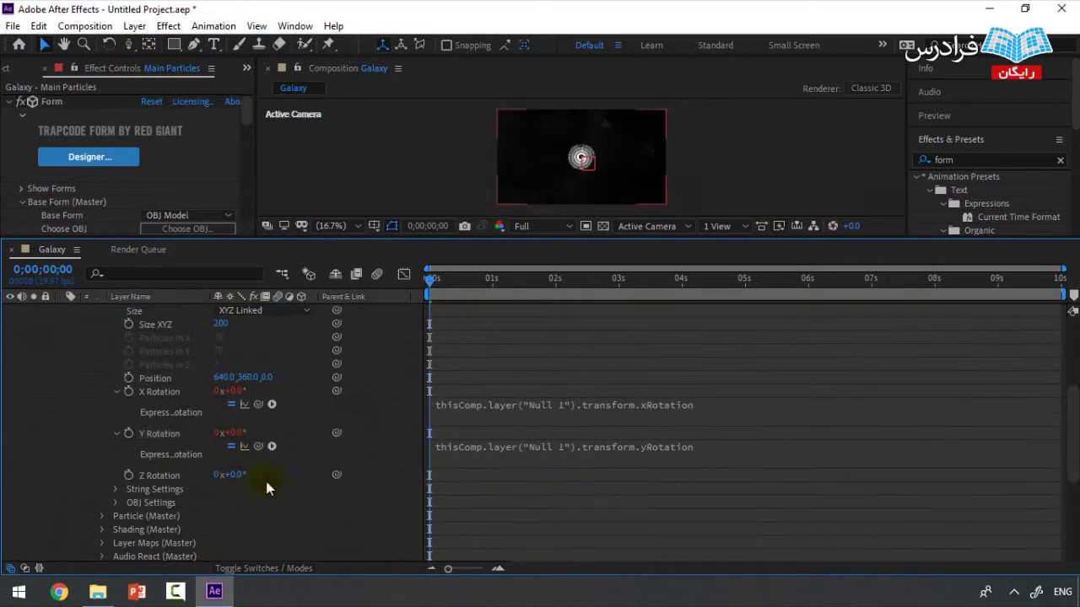
Link the base form's Z Rotation by expression to Null 1's Z Rotation and shrink the timeline to enlarge the composition view.
{"action": "left_click", "coordinate": [129, 476], "text": "alt"}
{"action": "left_click_drag", "start_coordinate": [335, 475], "coordinate": [140, 364]}
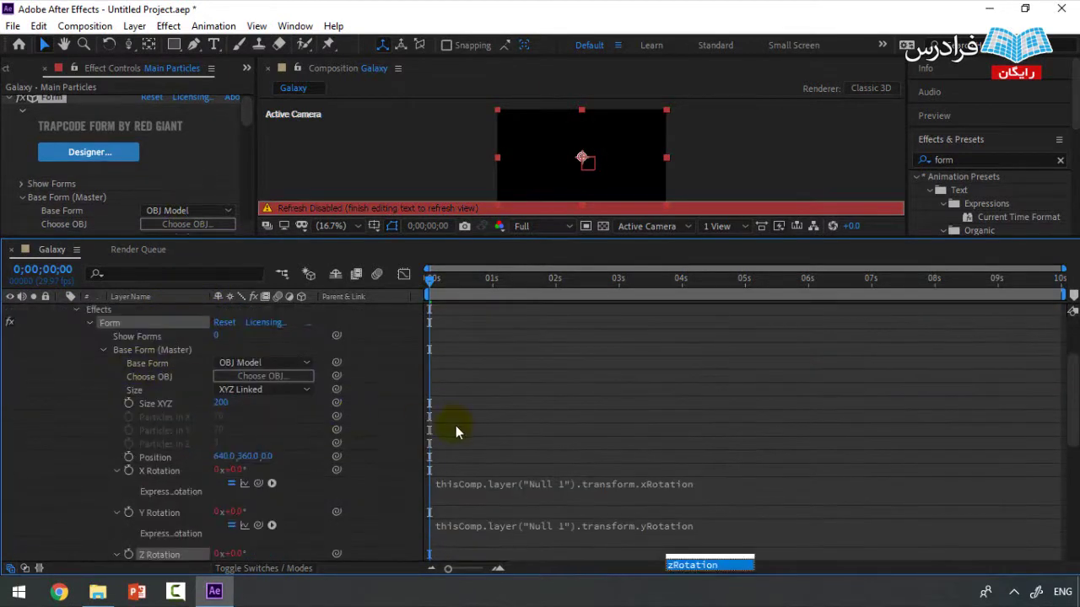
{"action": "left_click_drag", "start_coordinate": [505, 263], "coordinate": [507, 427]}
{"action": "scroll", "coordinate": [178, 531], "scroll_direction": "up", "scroll_amount": 3}
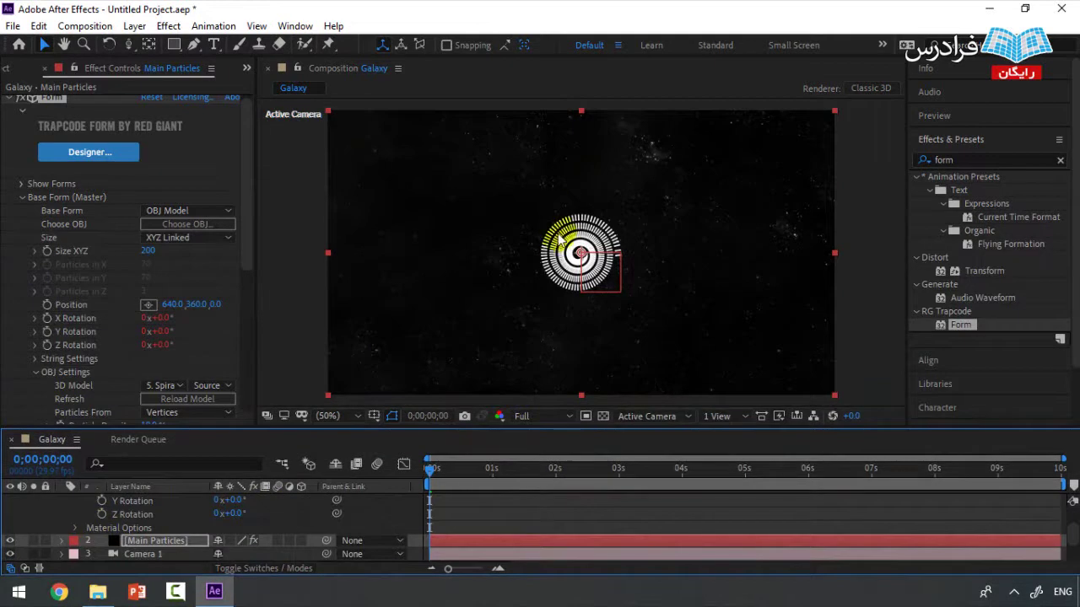
{"action": "scroll", "coordinate": [147, 521], "scroll_direction": "up", "scroll_amount": 2}
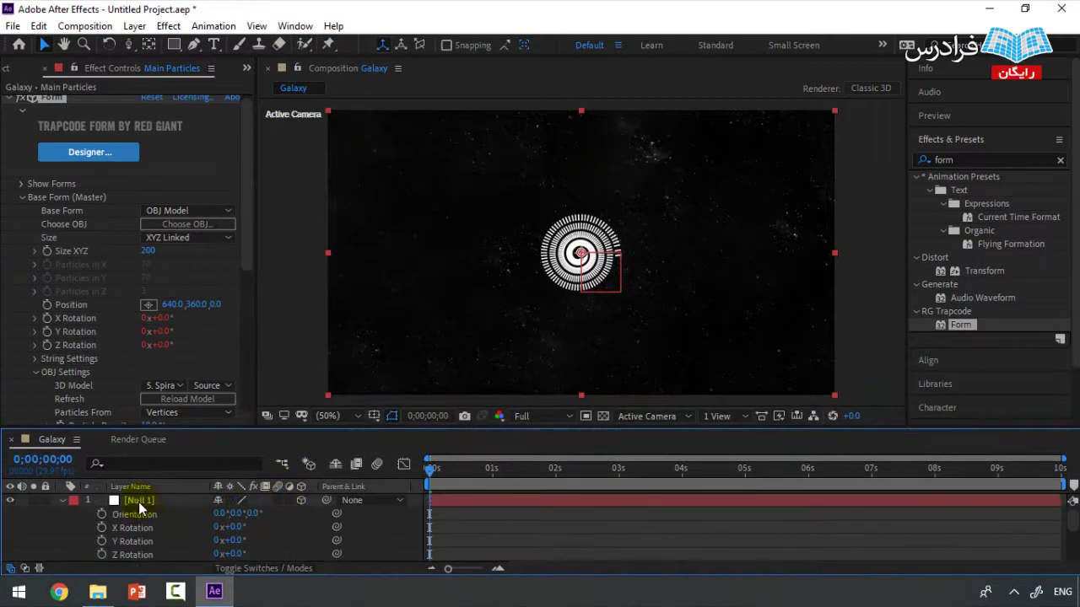
Rename the Null 1 layer as Controller.
{"action": "left_click", "coordinate": [139, 504]}
{"action": "key", "text": "Return"}
{"action": "type", "text": "Controller"}
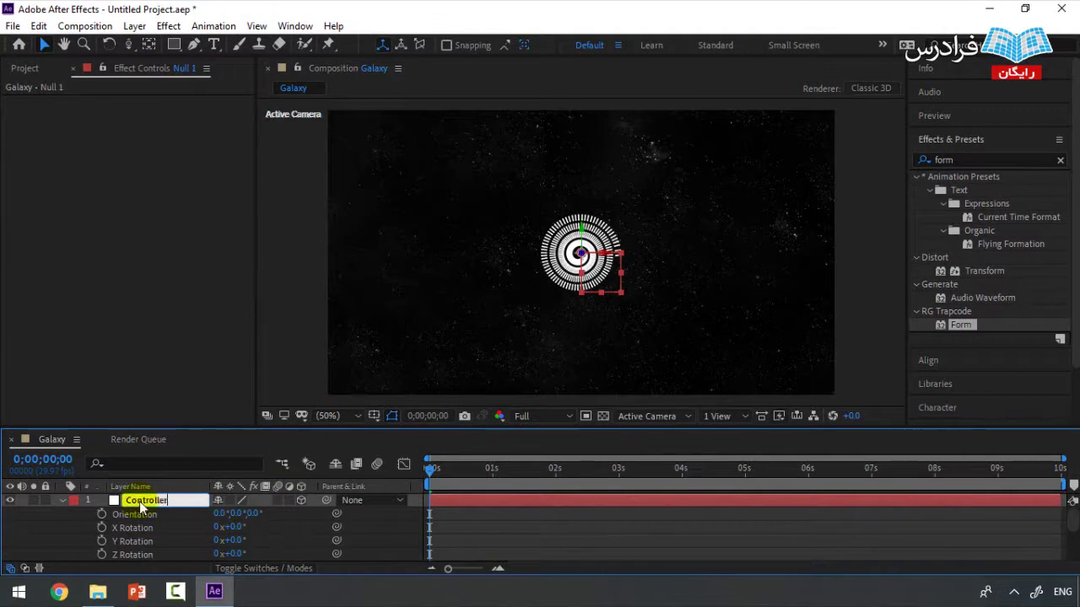
{"action": "key", "text": "Return"}
Try the Controller at X Rotation -17° and Y Rotation -59°, and reset both rotations to 0°.
{"action": "mouse_move", "coordinate": [235, 528]}
{"action": "left_mouse_down"}
{"action": "mouse_move", "coordinate": [308, 525]}
{"action": "mouse_move", "coordinate": [152, 527]}
{"action": "mouse_move", "coordinate": [218, 526]}
{"action": "left_mouse_up"}
{"action": "left_click_drag", "start_coordinate": [229, 541], "coordinate": [187, 547]}
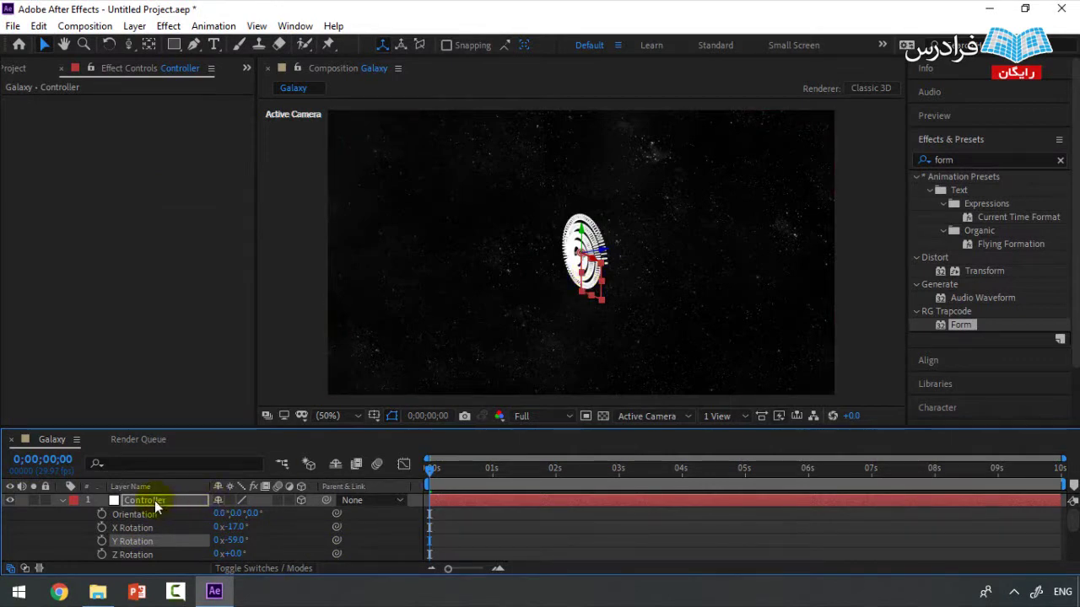
{"action": "left_click", "coordinate": [235, 540]}
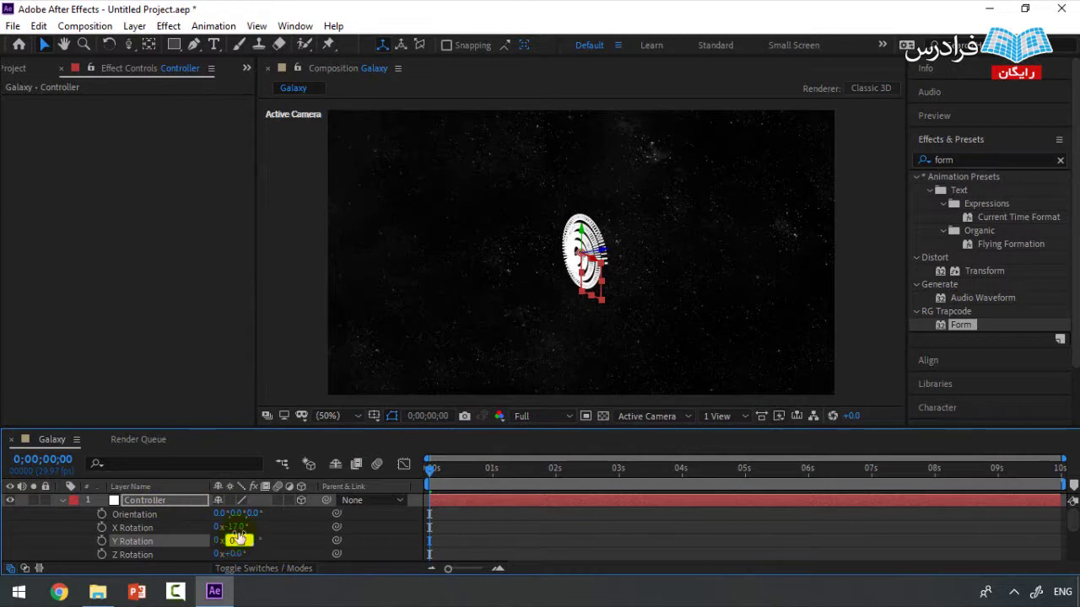
{"action": "type", "text": "0"}
{"action": "key", "text": "Return"}
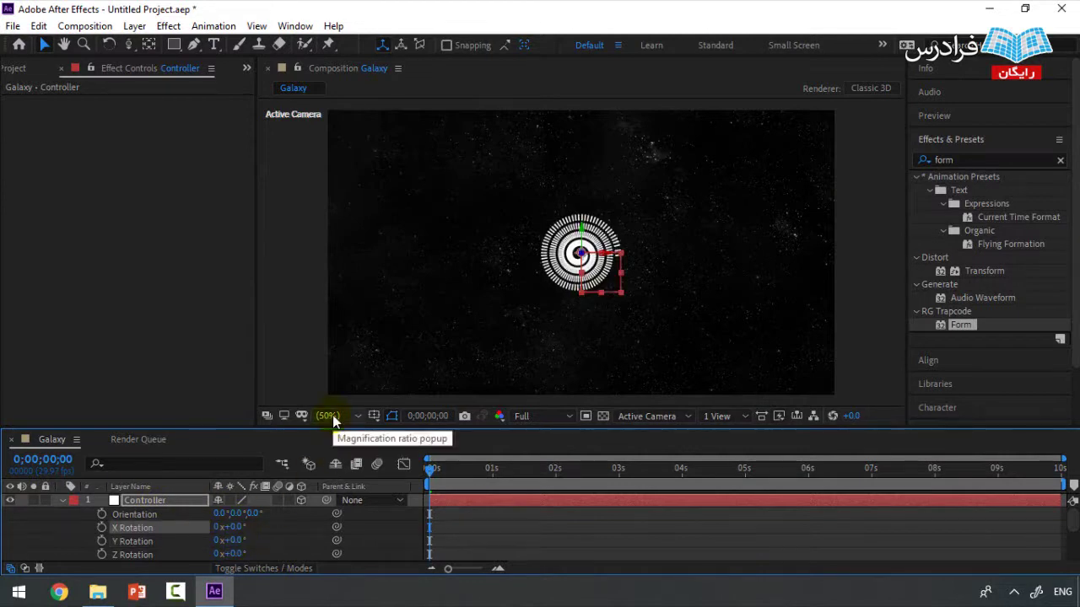
Hide the Controller layer, set its X Rotation to -49° and Y Rotation to 18°, and collapse its properties.
{"action": "left_click", "coordinate": [8, 511]}
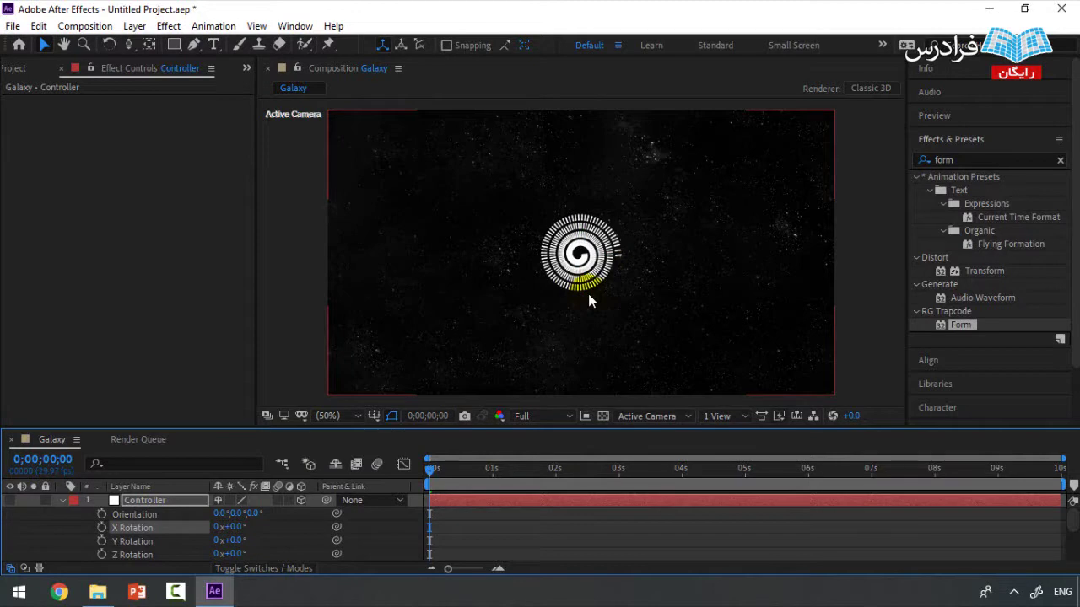
{"action": "mouse_move", "coordinate": [232, 527]}
{"action": "left_mouse_down"}
{"action": "mouse_move", "coordinate": [200, 530]}
{"action": "mouse_move", "coordinate": [257, 540]}
{"action": "mouse_move", "coordinate": [247, 540]}
{"action": "left_mouse_up"}
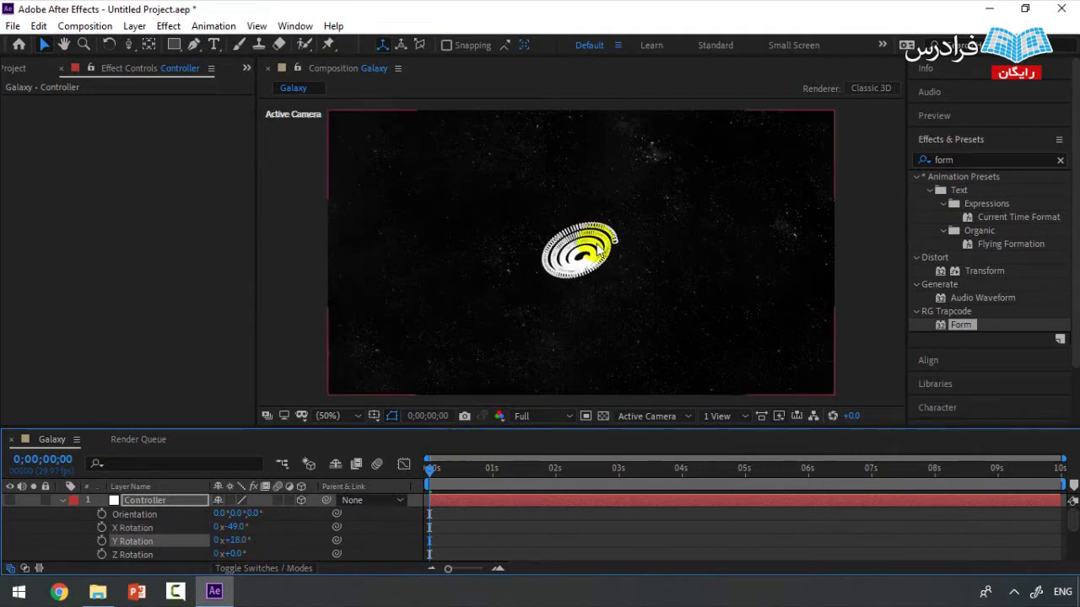
{"action": "left_click", "coordinate": [61, 501]}
Change the Main Particles layer's Form Size mode to XYZ Individual and set Size X to 970.
{"action": "left_click", "coordinate": [156, 514]}
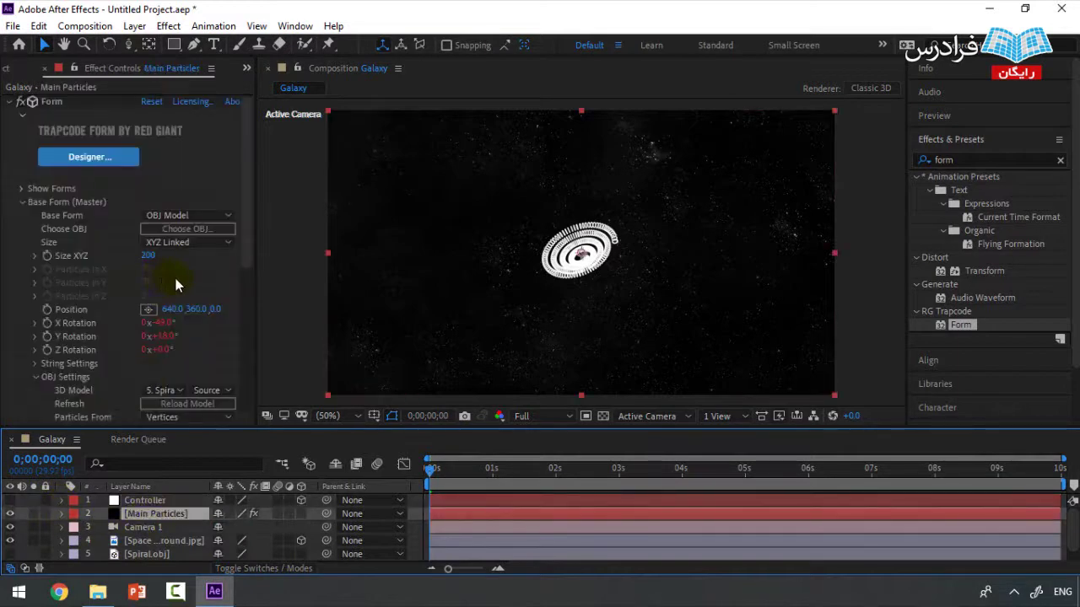
{"action": "left_click", "coordinate": [207, 243]}
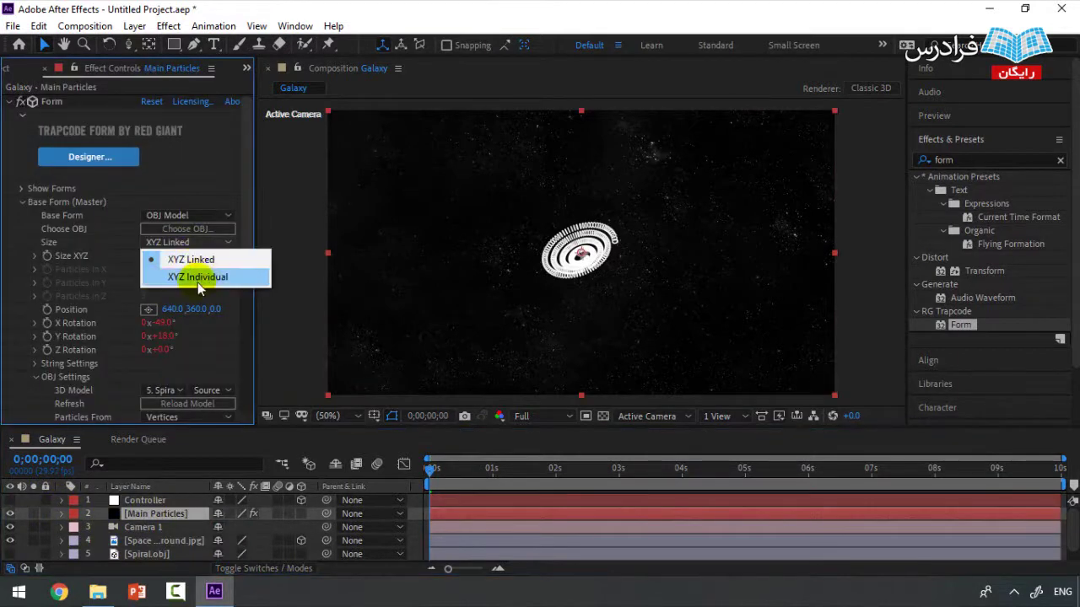
{"action": "left_click", "coordinate": [199, 279]}
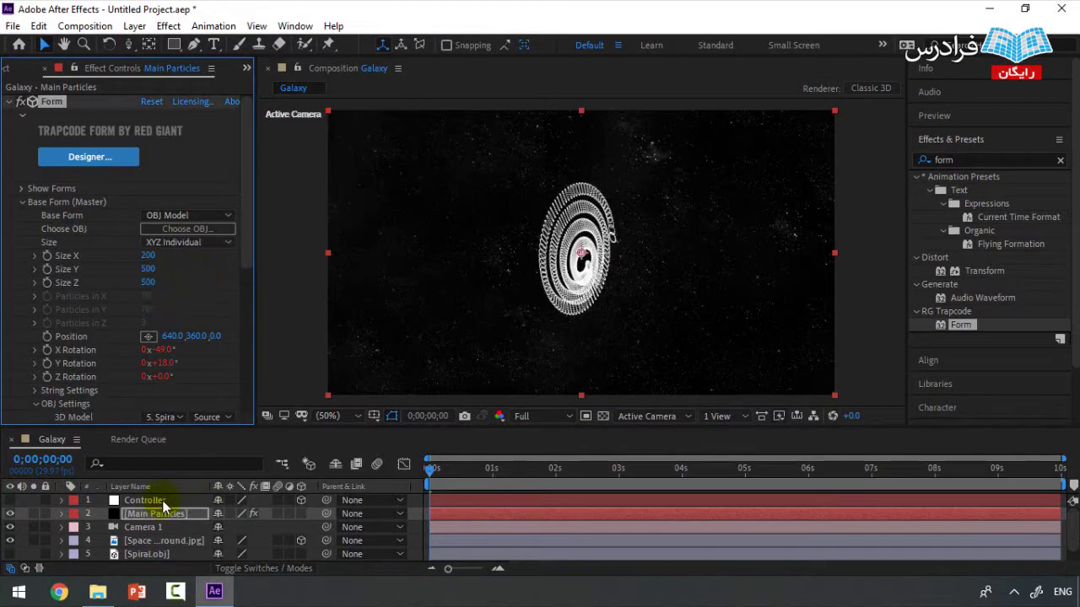
{"action": "left_click_drag", "start_coordinate": [149, 256], "coordinate": [211, 255]}
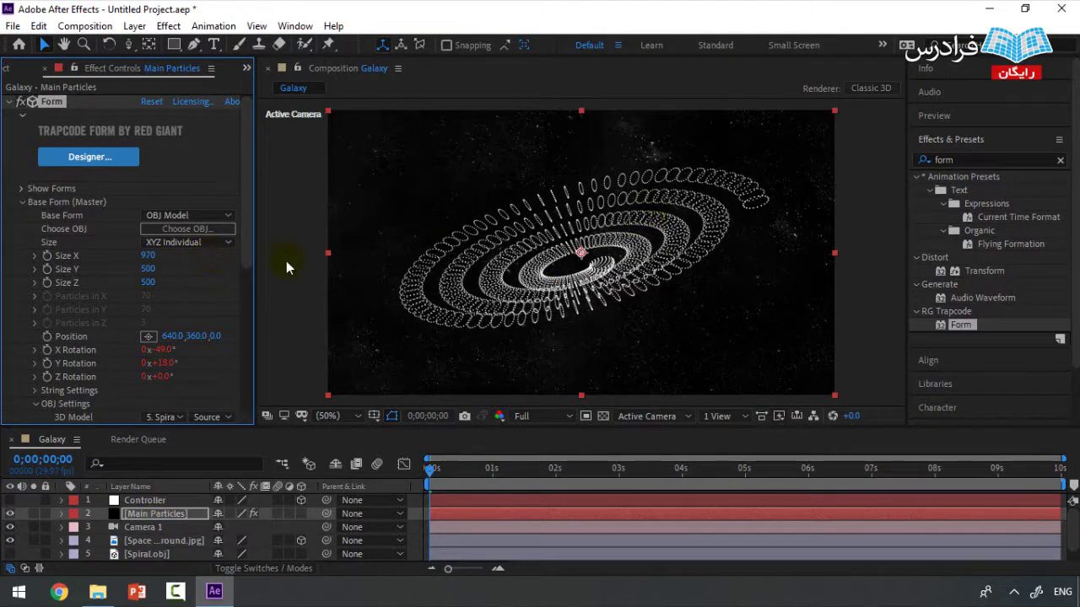
Set the base form's Size Y to 510 and Size Z to 400.
{"action": "left_click_drag", "start_coordinate": [148, 269], "coordinate": [193, 289]}
{"action": "left_click", "coordinate": [150, 282]}
{"action": "type", "text": "0"}
{"action": "key", "text": "Return"}
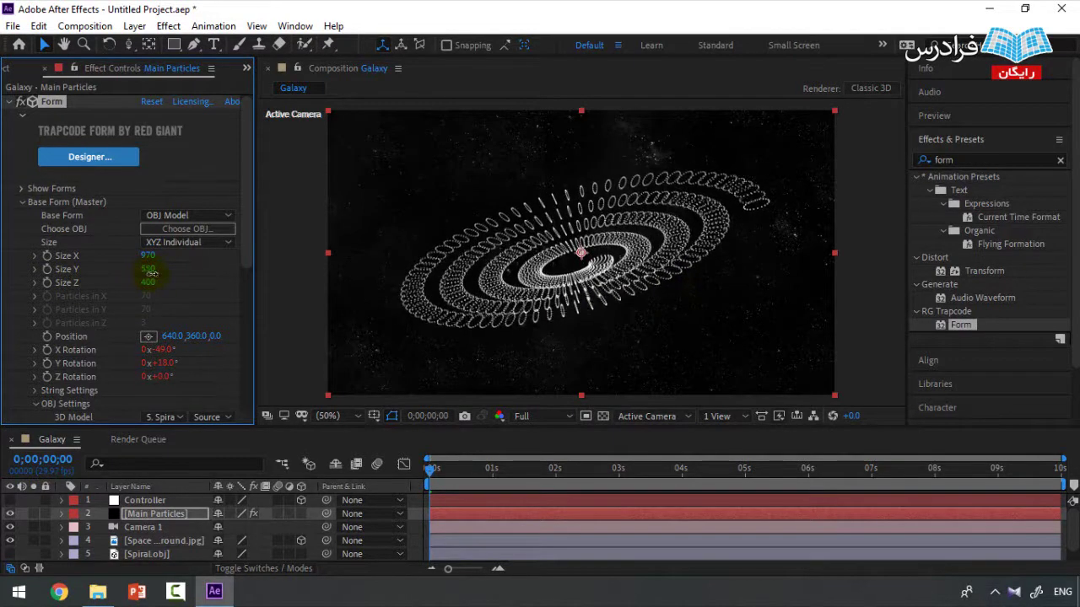
{"action": "left_click_drag", "start_coordinate": [150, 272], "coordinate": [425, 262]}
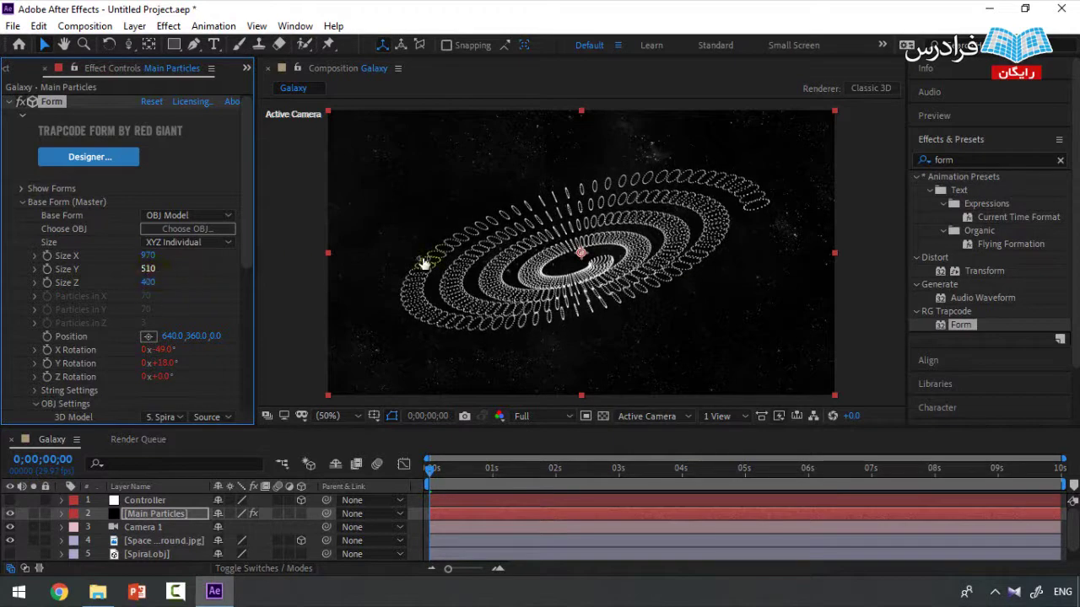
Try lower Particle Density values for the spiral in Form's OBJ Settings, ending at about 8%.
{"action": "scroll", "coordinate": [223, 265], "scroll_direction": "down", "scroll_amount": 5}
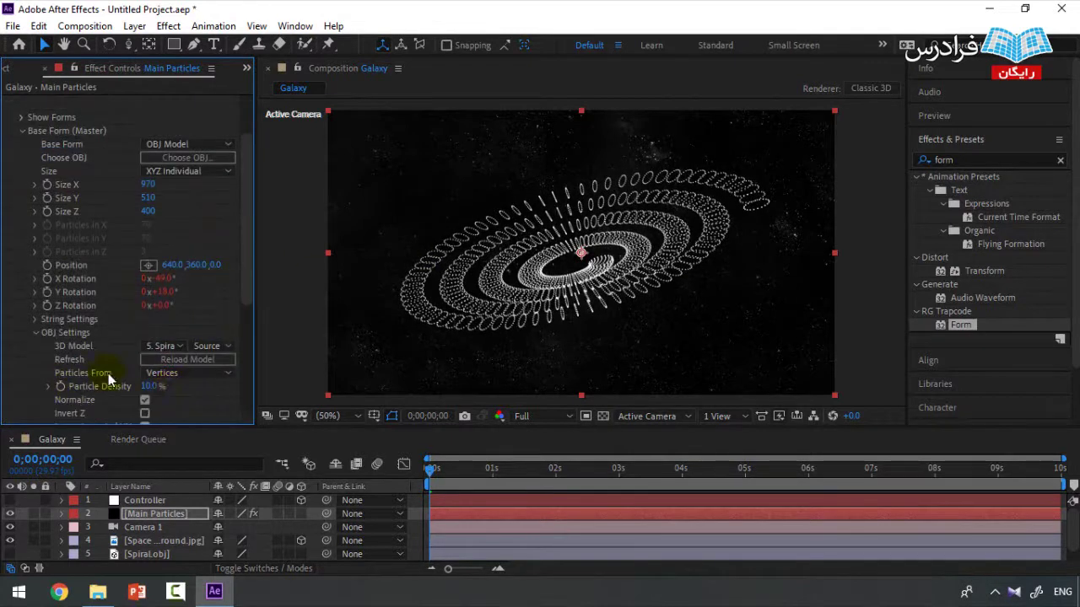
{"action": "scroll", "coordinate": [174, 389], "scroll_direction": "down", "scroll_amount": 1}
{"action": "left_click_drag", "start_coordinate": [149, 350], "coordinate": [139, 349]}
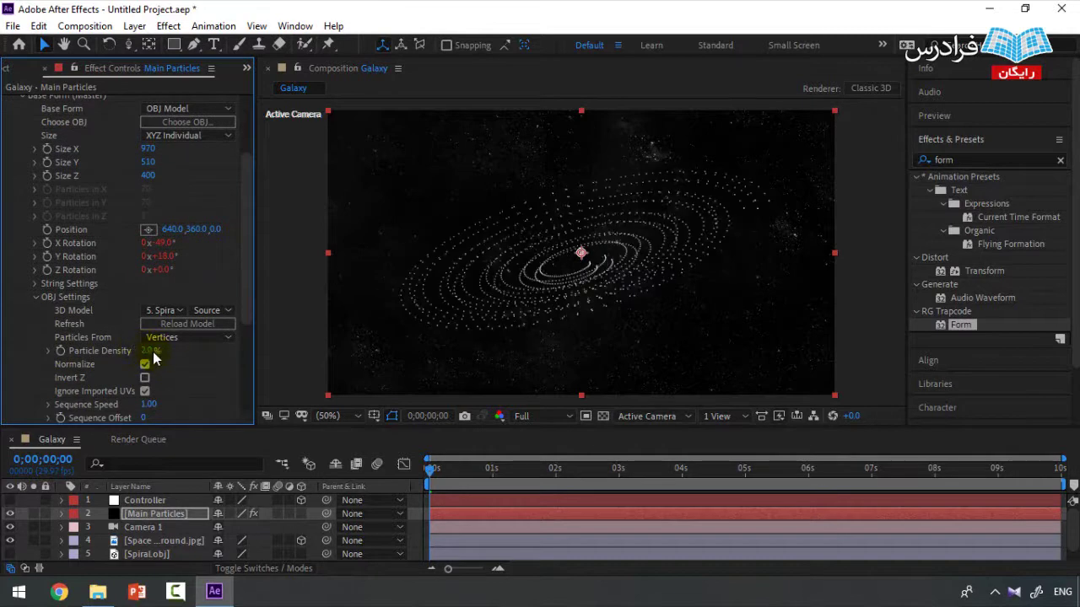
{"action": "left_click_drag", "start_coordinate": [145, 351], "coordinate": [149, 354]}
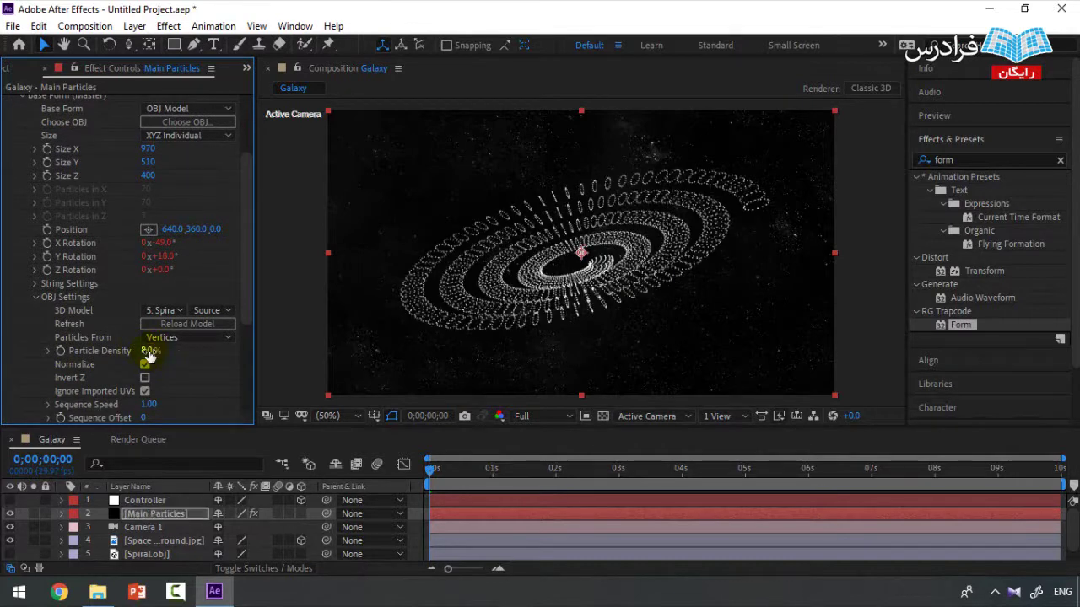
Try generating the spiral's particles from Edges with a Particle Density of 160%.
{"action": "left_click", "coordinate": [181, 338]}
{"action": "left_click", "coordinate": [188, 370]}
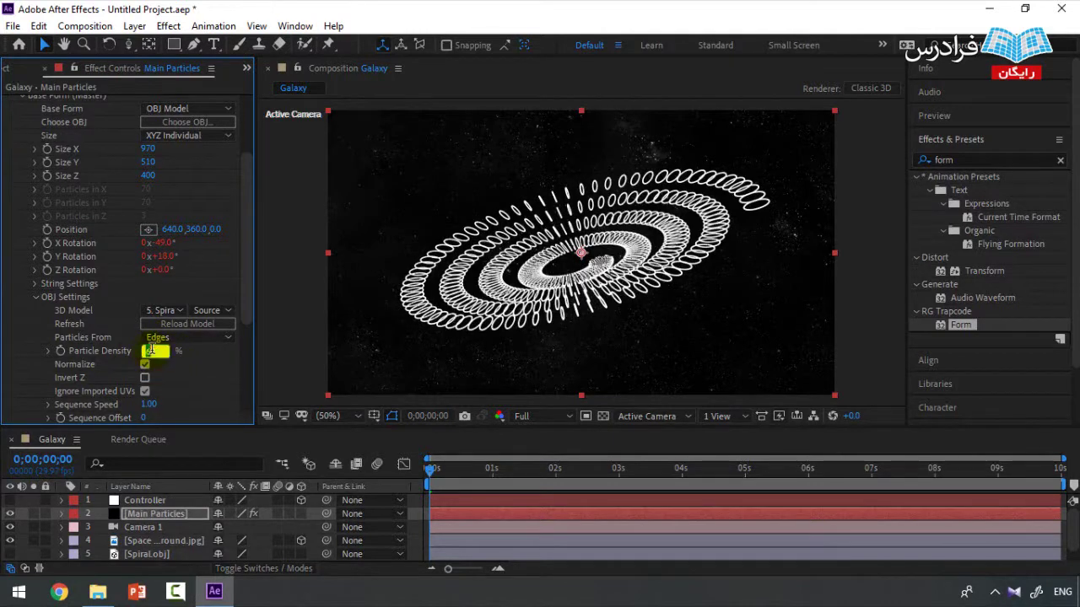
{"action": "left_click_drag", "start_coordinate": [152, 355], "coordinate": [270, 345]}
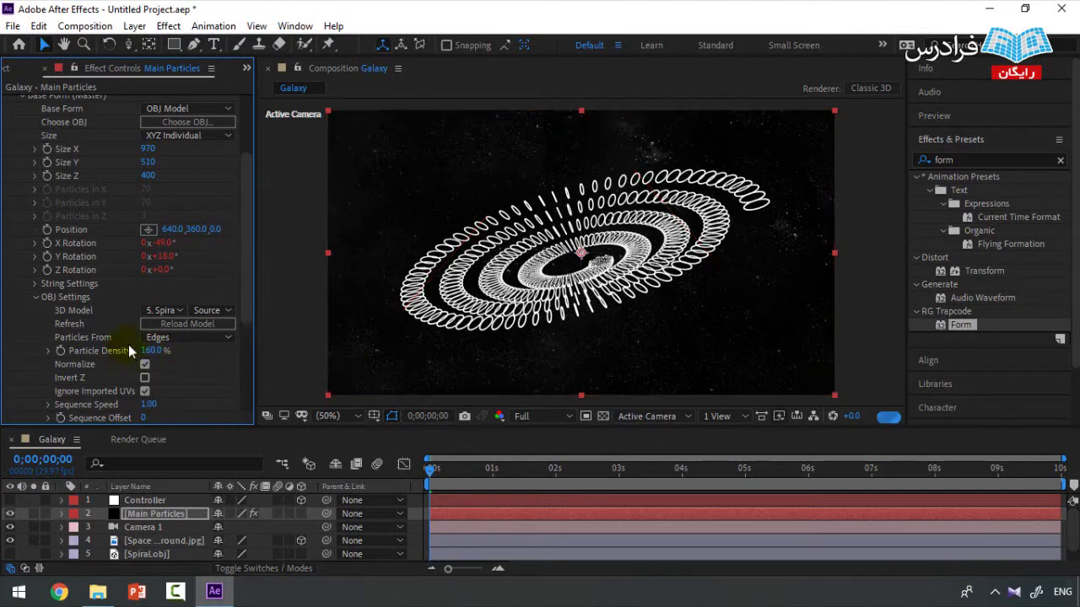
Generate the spiral's particles from Vertices and set the Particle Density to 7%.
{"action": "left_click", "coordinate": [173, 337]}
{"action": "left_click", "coordinate": [152, 353]}
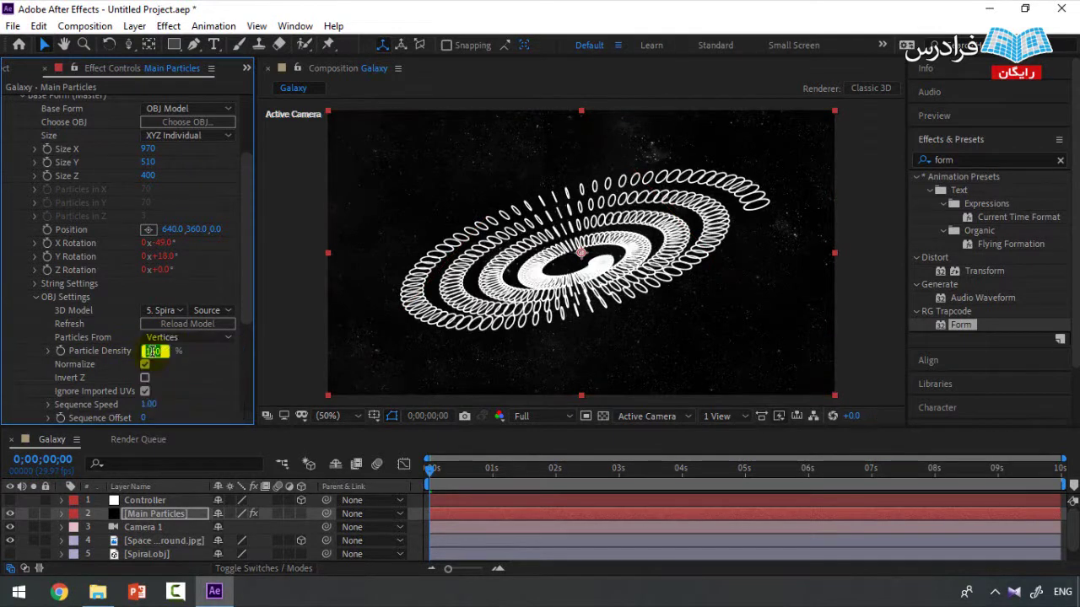
{"action": "type", "text": "7"}
{"action": "key", "text": "Return"}
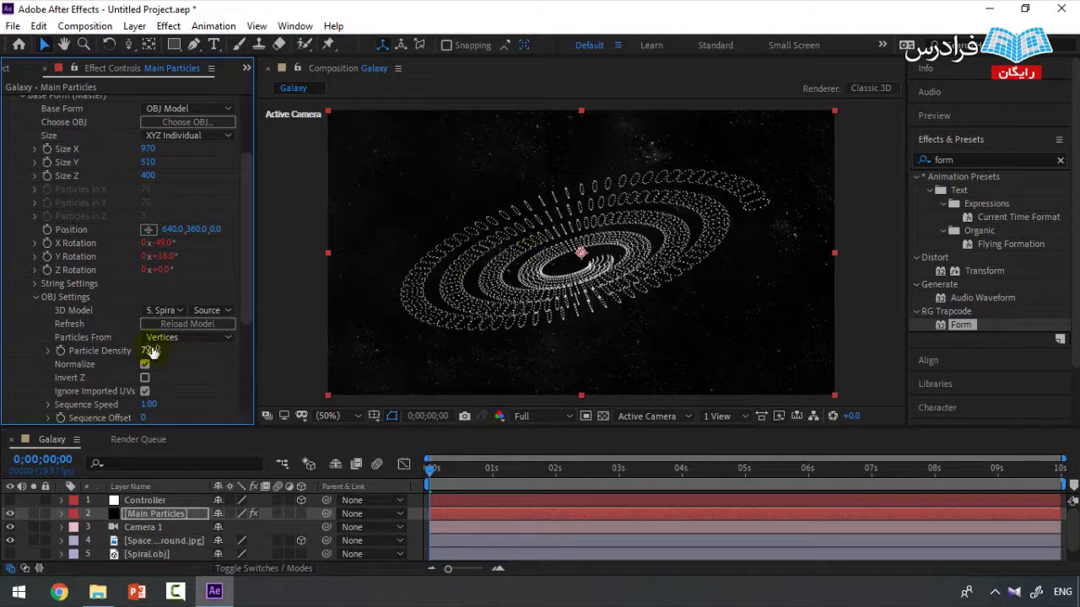
Expand Form's Layer Maps settings, locate the Color Map layer in the timeline and reselect Main Particles.
{"action": "scroll", "coordinate": [172, 338], "scroll_direction": "down", "scroll_amount": 5}
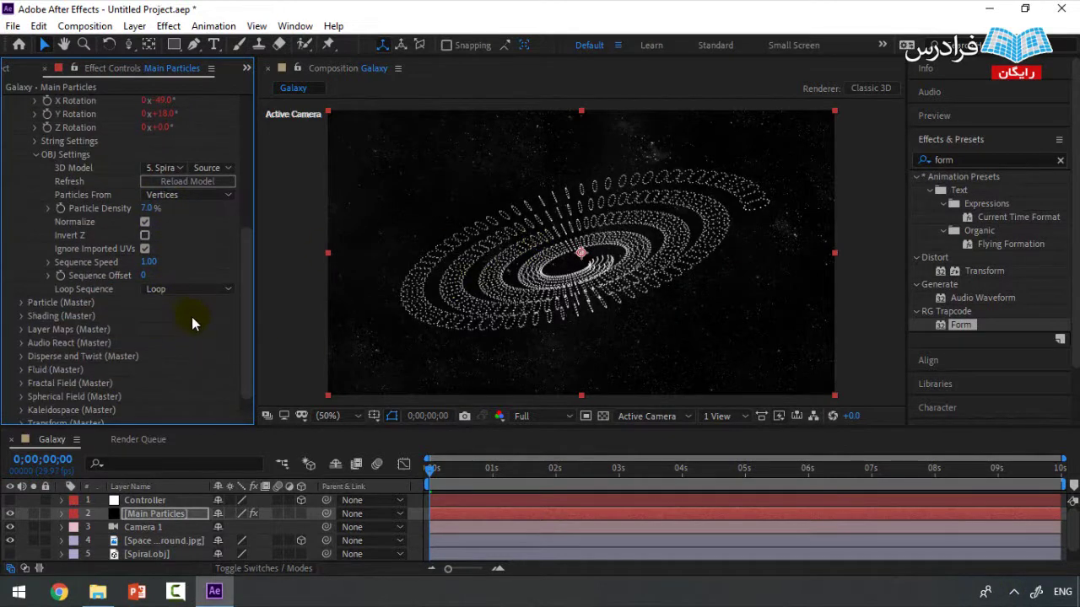
{"action": "left_click", "coordinate": [22, 329]}
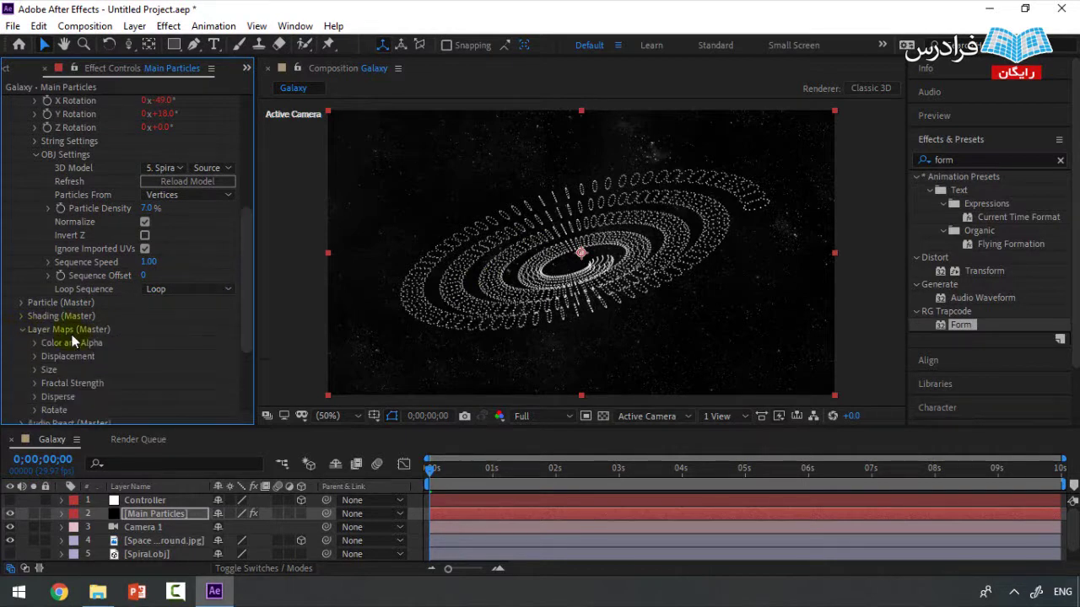
{"action": "scroll", "coordinate": [54, 375], "scroll_direction": "down", "scroll_amount": 1}
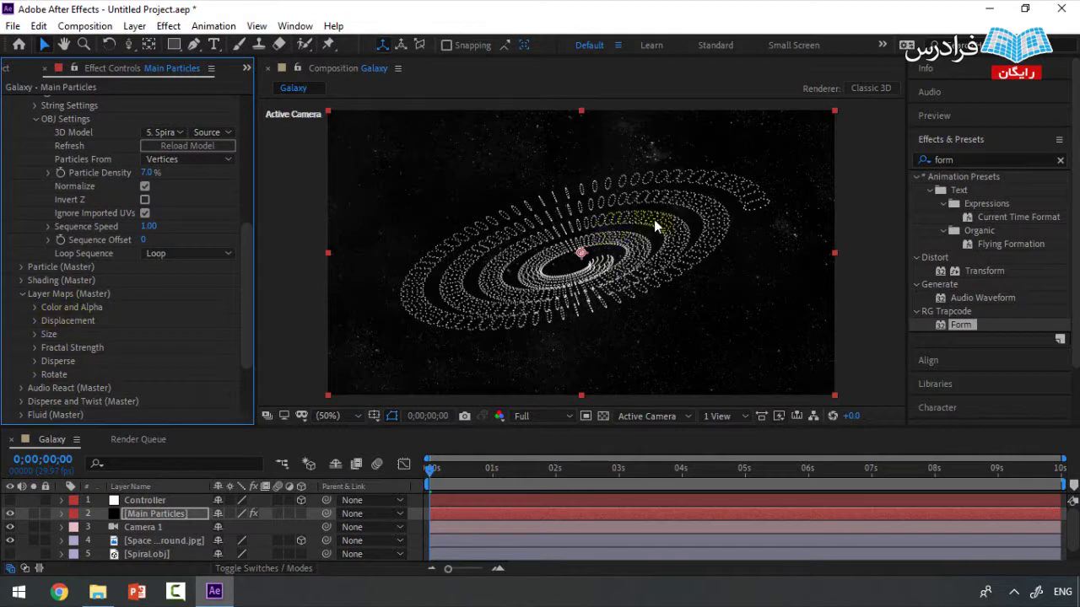
{"action": "scroll", "coordinate": [152, 540], "scroll_direction": "down", "scroll_amount": 1}
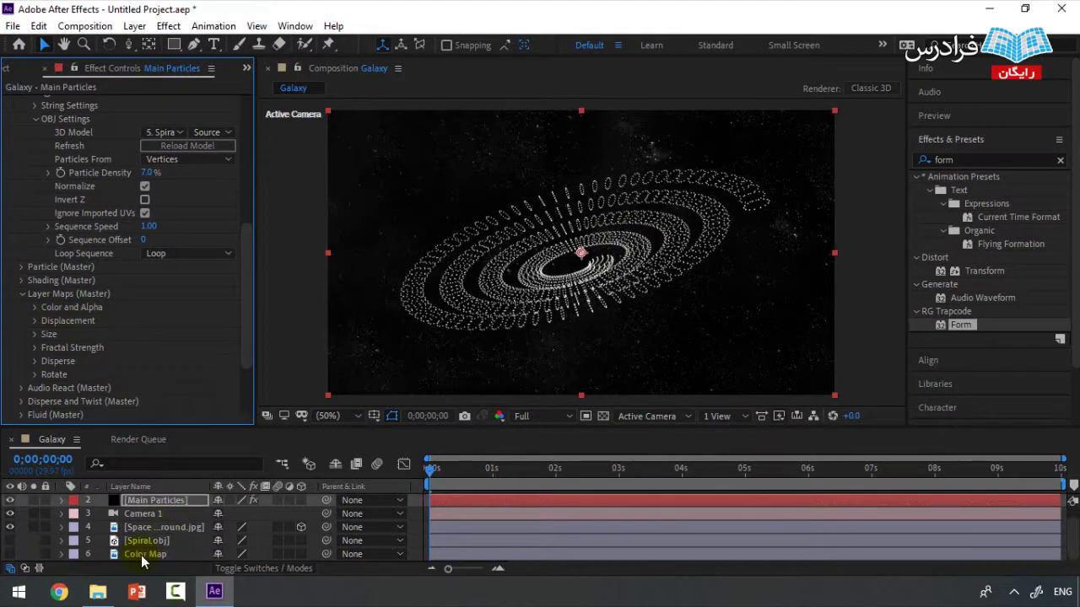
{"action": "left_click", "coordinate": [141, 556]}
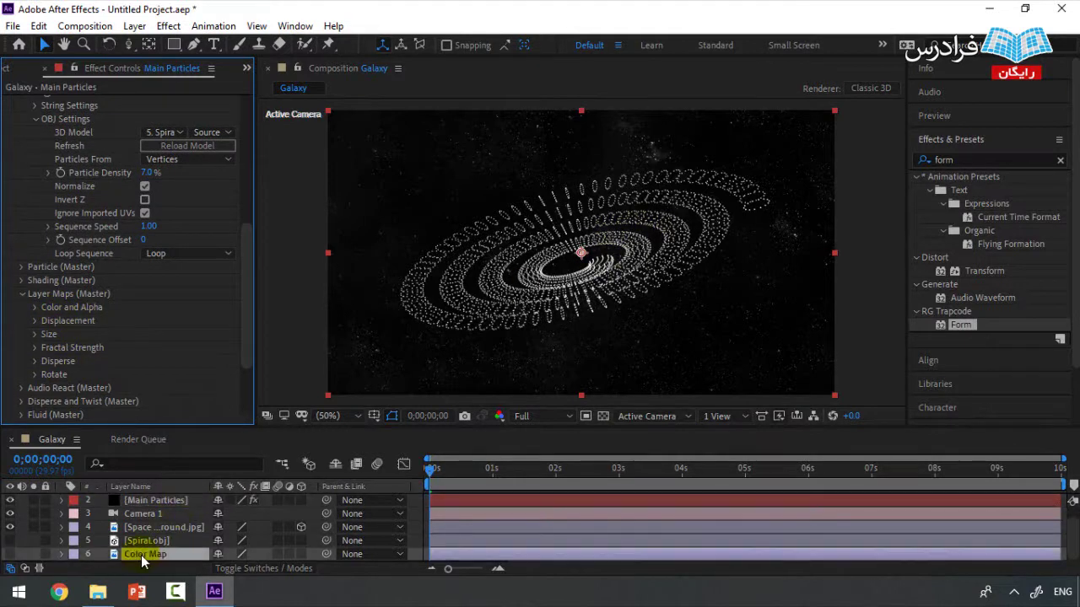
{"action": "left_click", "coordinate": [146, 501]}
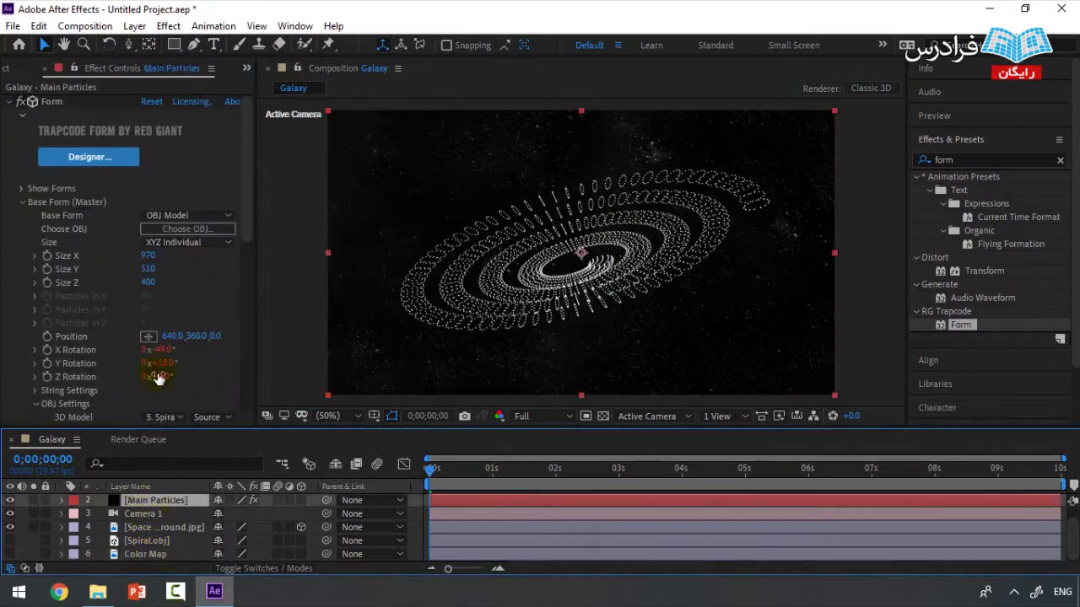
Assign the Color Map layer to Form's Color and Alpha layer map and set Map Over to XY.
{"action": "scroll", "coordinate": [127, 367], "scroll_direction": "down", "scroll_amount": 6}
{"action": "left_click", "coordinate": [35, 308]}
{"action": "left_click", "coordinate": [150, 321]}
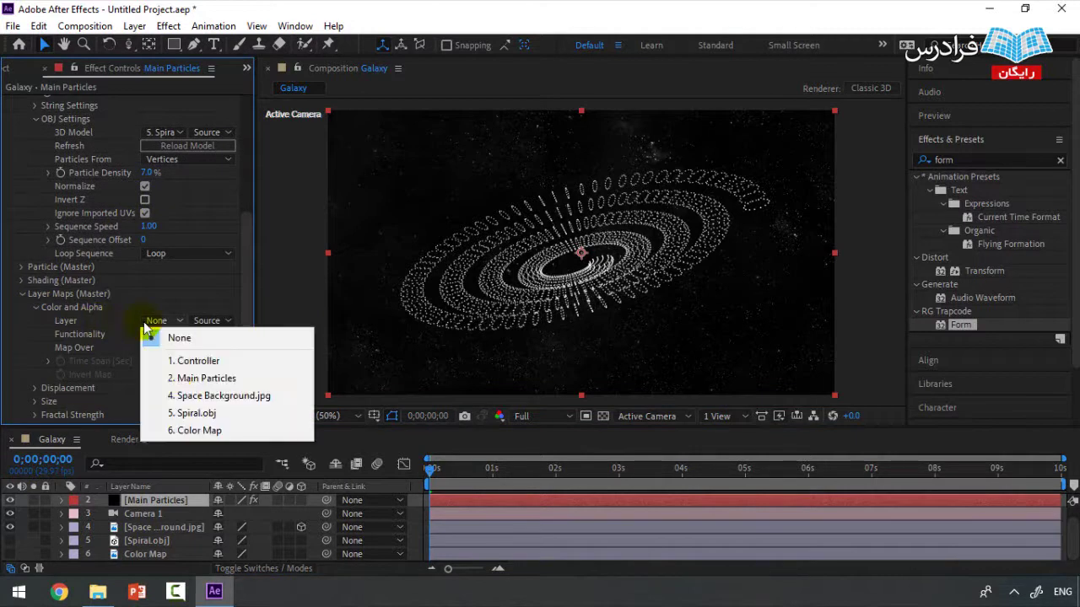
{"action": "left_click", "coordinate": [182, 432]}
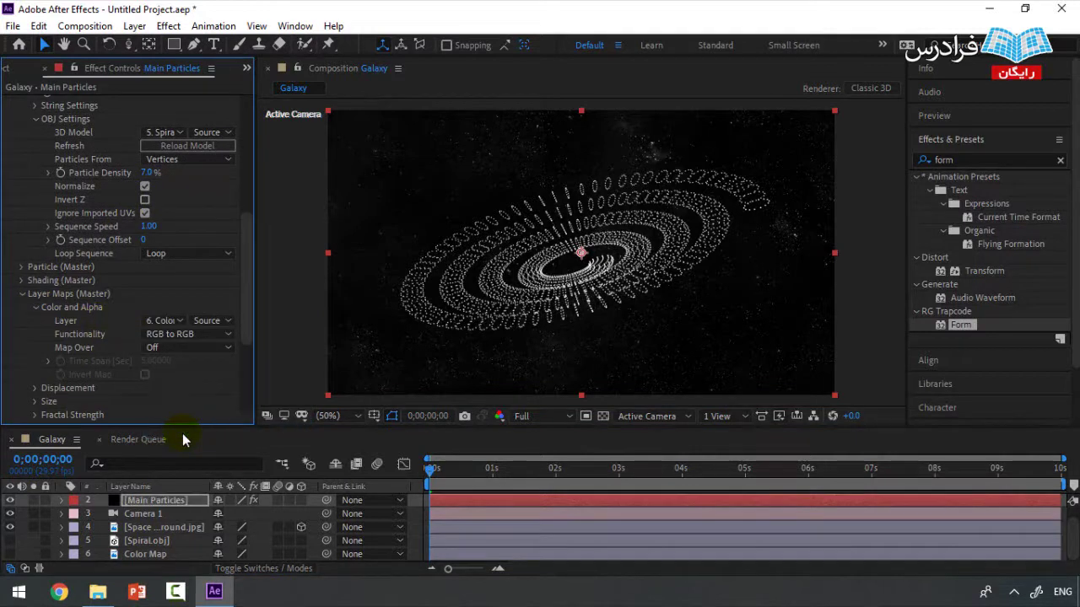
{"action": "left_click", "coordinate": [164, 348]}
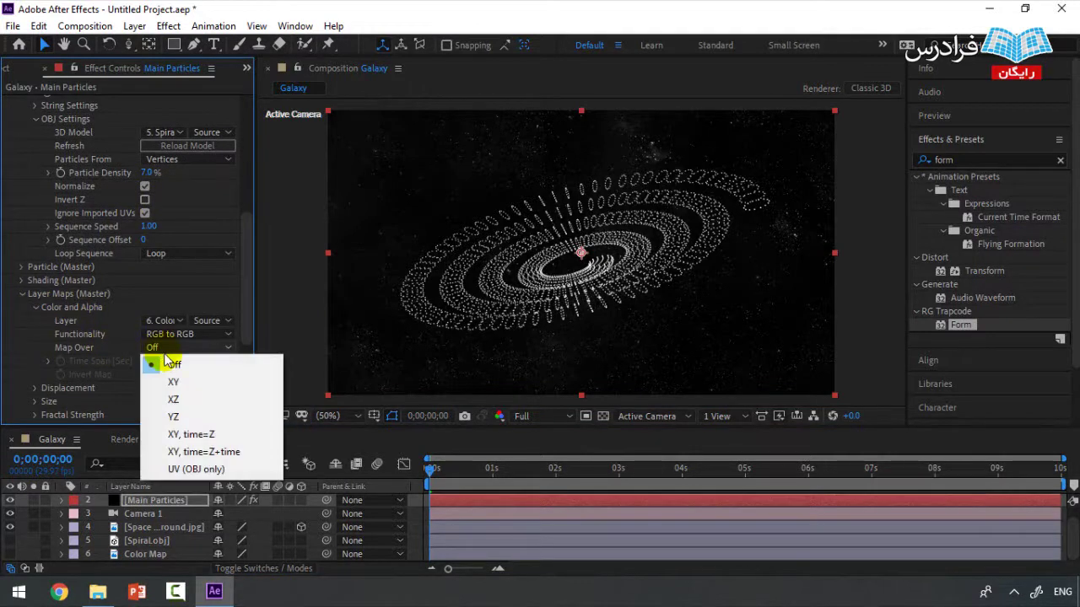
{"action": "left_click", "coordinate": [182, 381]}
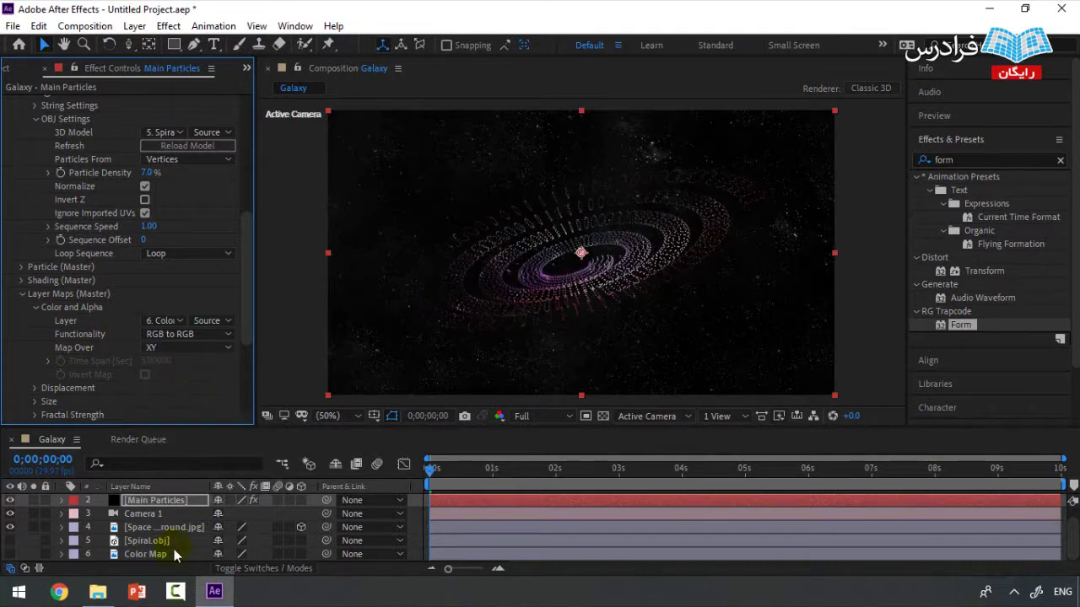
Preview the PIA16884.jpg source image among the project items and return to the Form effect's settings.
{"action": "left_click", "coordinate": [15, 69]}
{"action": "left_click", "coordinate": [74, 287]}
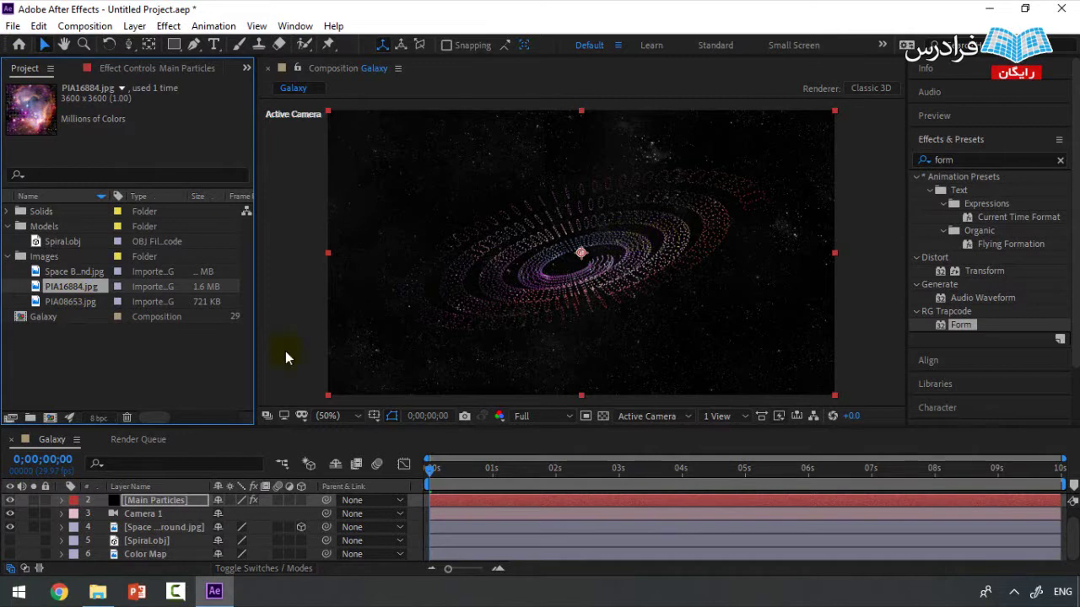
{"action": "left_click", "coordinate": [106, 68]}
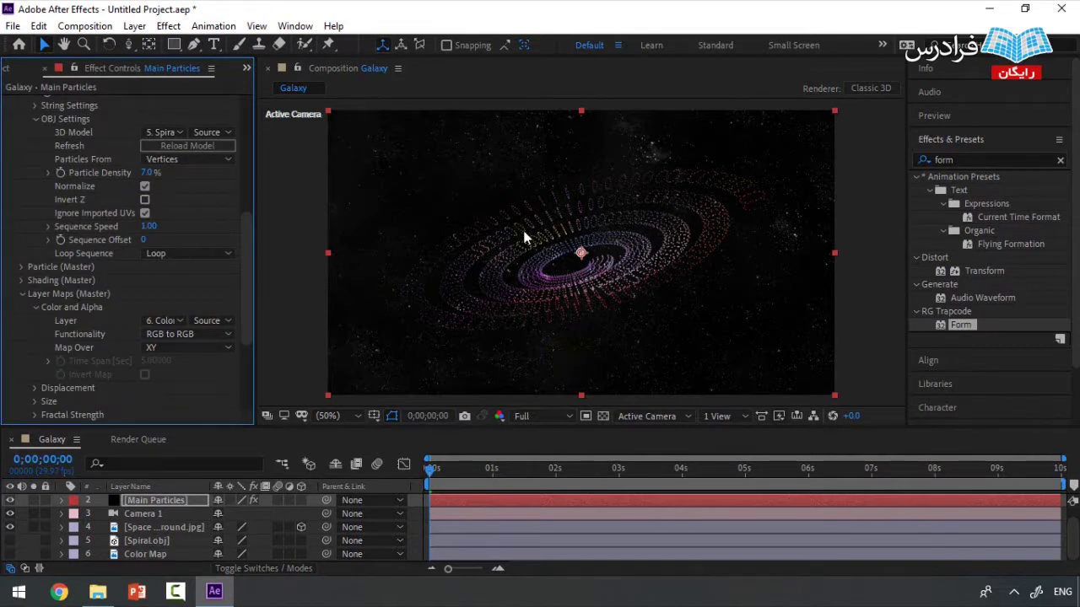
Collapse Form's Layer Maps settings and increase the Disperse amount in Disperse and Twist to scatter the spiral particles.
{"action": "scroll", "coordinate": [194, 284], "scroll_direction": "down", "scroll_amount": 1}
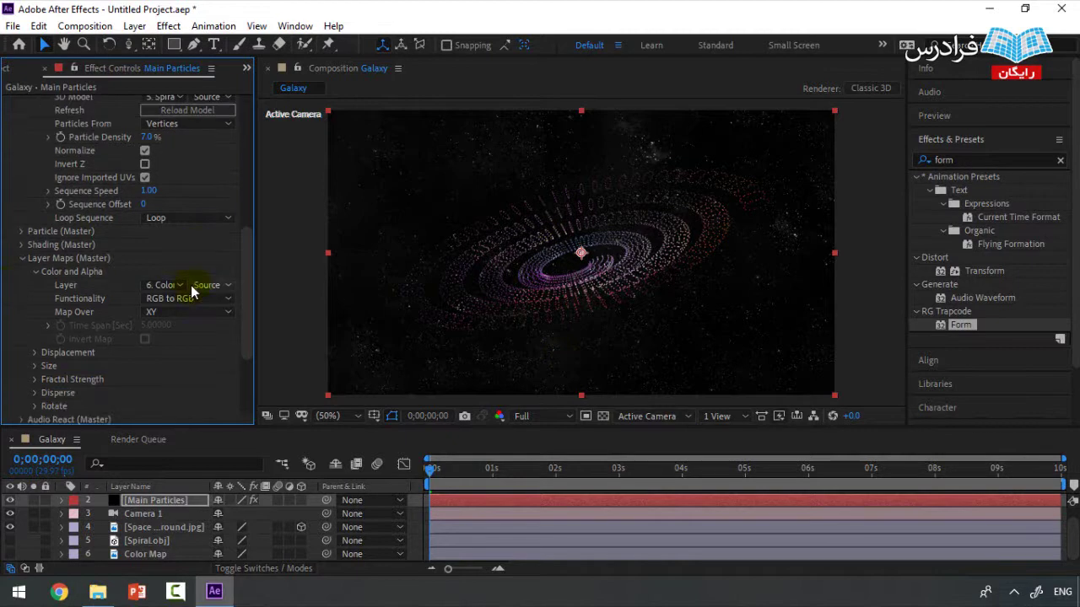
{"action": "left_click", "coordinate": [22, 260]}
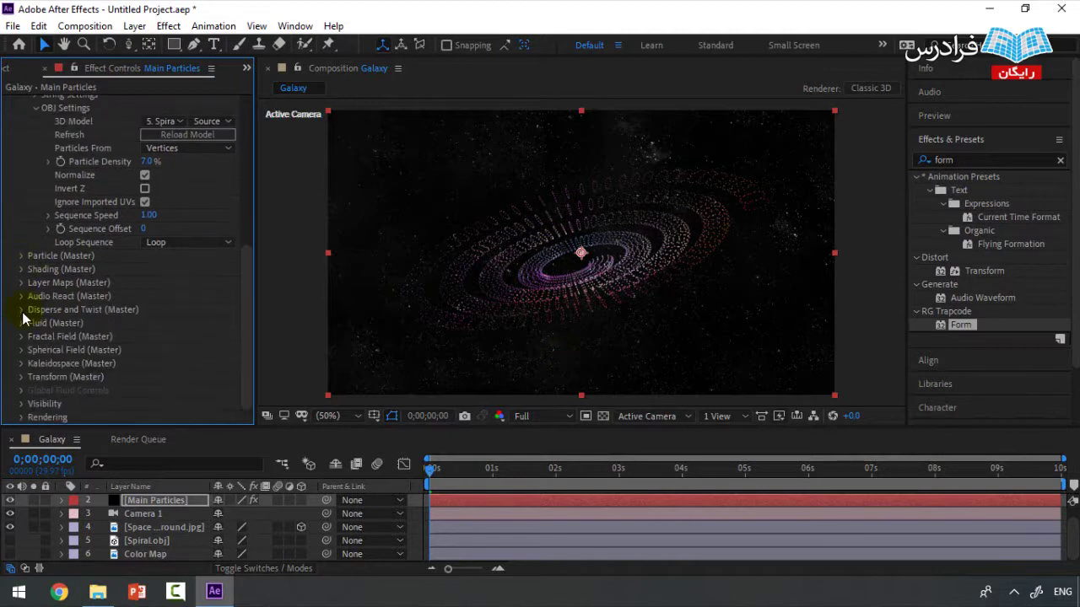
{"action": "left_click", "coordinate": [21, 310]}
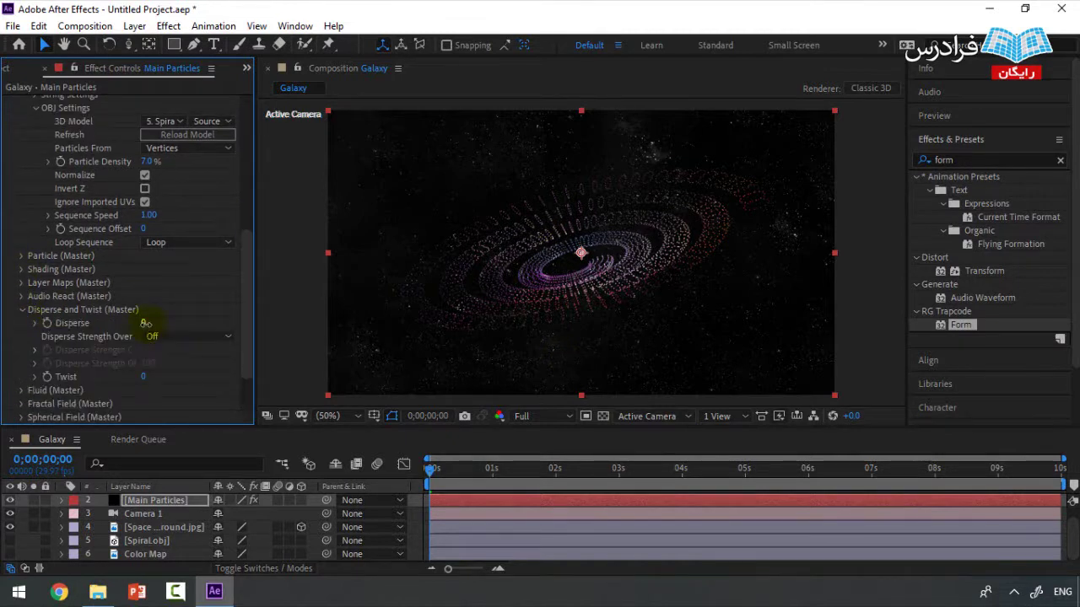
{"action": "left_click_drag", "start_coordinate": [149, 324], "coordinate": [149, 326]}
{"action": "scroll", "coordinate": [175, 320], "scroll_direction": "up", "scroll_amount": 5}
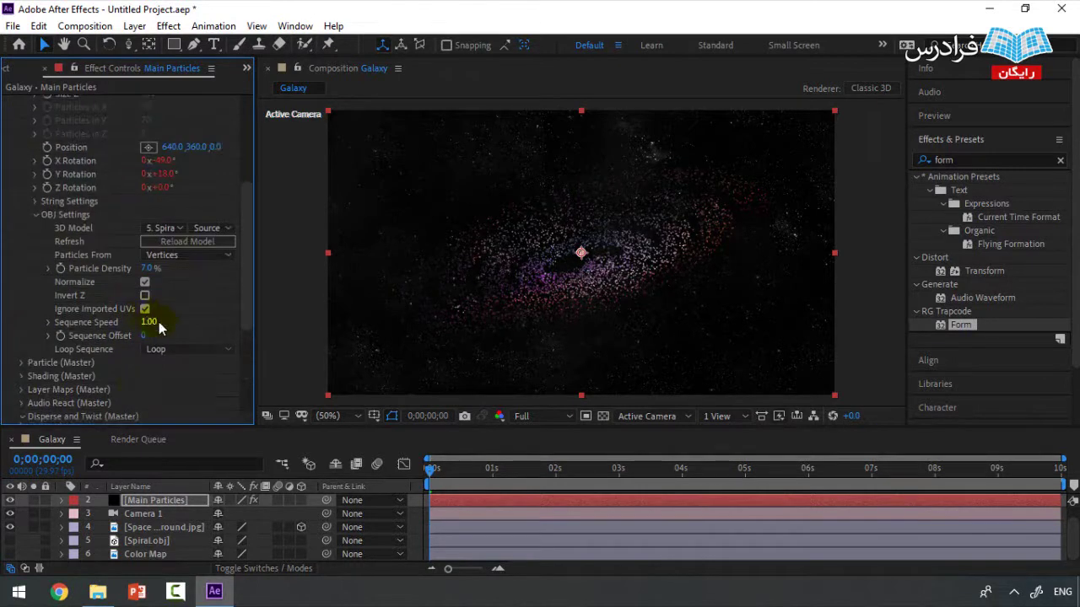
Try a Particle Density of 5% in the OBJ Settings of Form on Main Particles.
{"action": "left_click", "coordinate": [147, 304]}
{"action": "key", "text": "Return"}
{"action": "left_click", "coordinate": [148, 303]}
{"action": "type", "text": "5"}
{"action": "key", "text": "Return"}
Expand Form's Particle (Master) settings and set the particle Size to 1.
{"action": "left_click", "coordinate": [21, 399]}
{"action": "scroll", "coordinate": [84, 374], "scroll_direction": "down", "scroll_amount": 5}
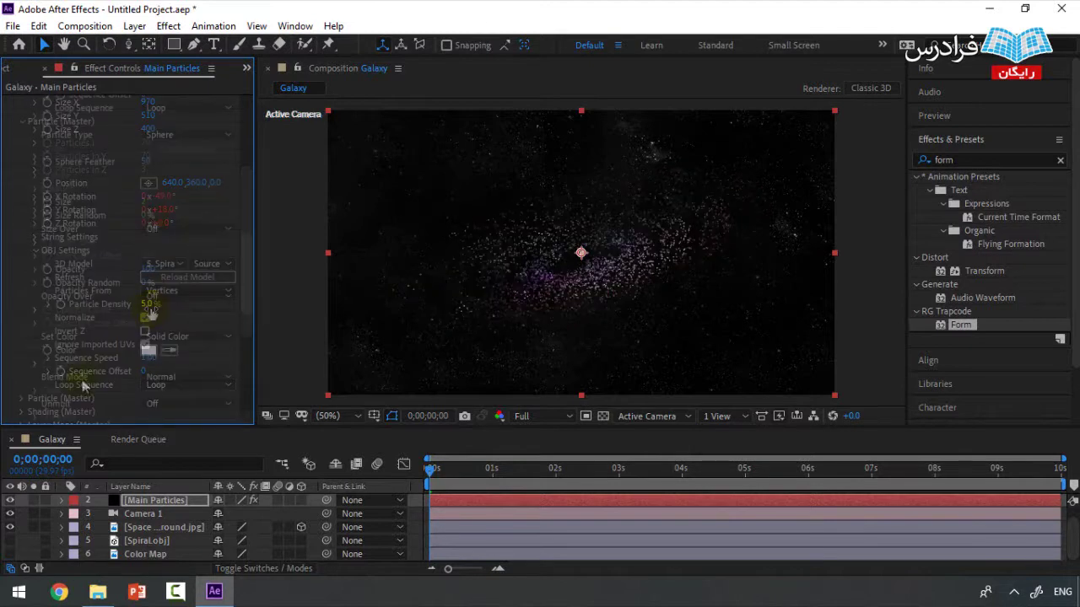
{"action": "left_click", "coordinate": [145, 204]}
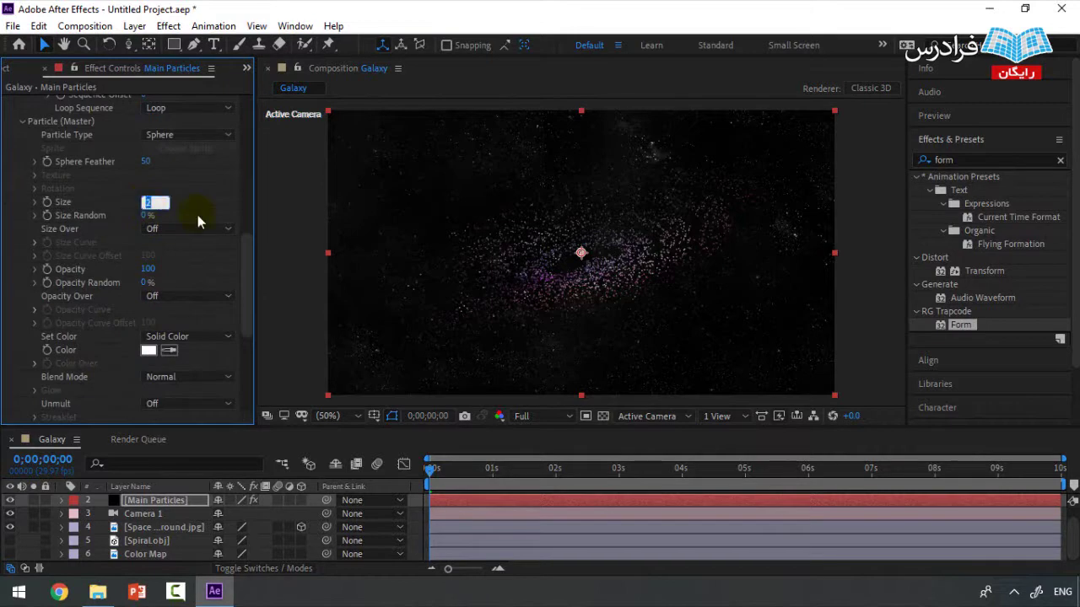
{"action": "type", "text": "1"}
{"action": "key", "text": "Return"}
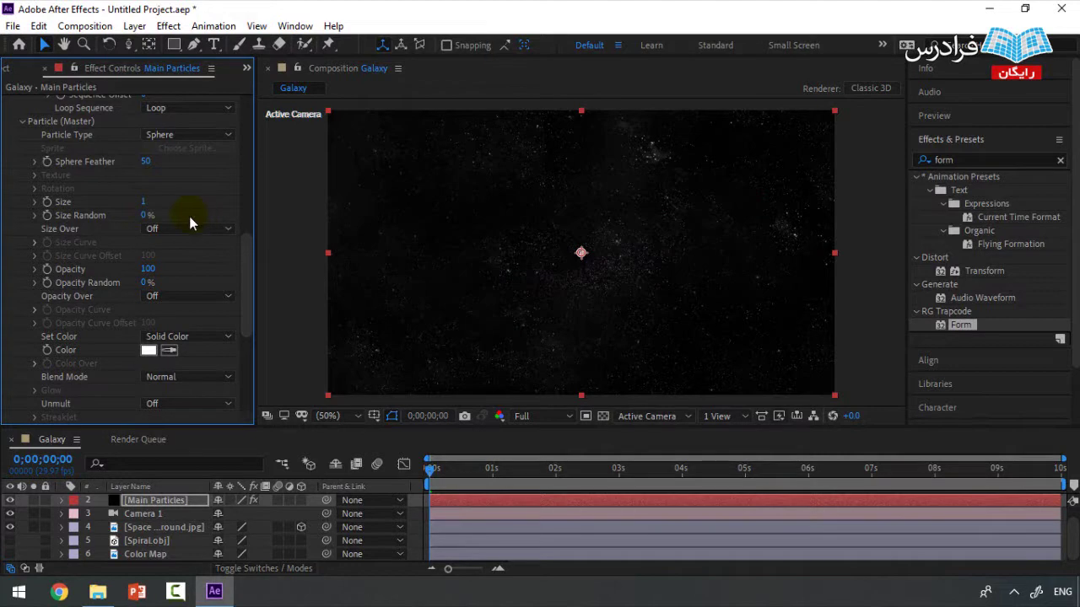
Raise the Particle Density in Form's OBJ Settings to 25%.
{"action": "scroll", "coordinate": [189, 216], "scroll_direction": "up", "scroll_amount": 5}
{"action": "left_click", "coordinate": [146, 205]}
{"action": "type", "text": "20"}
{"action": "key", "text": "Return"}
{"action": "left_click_drag", "start_coordinate": [148, 210], "coordinate": [160, 207]}
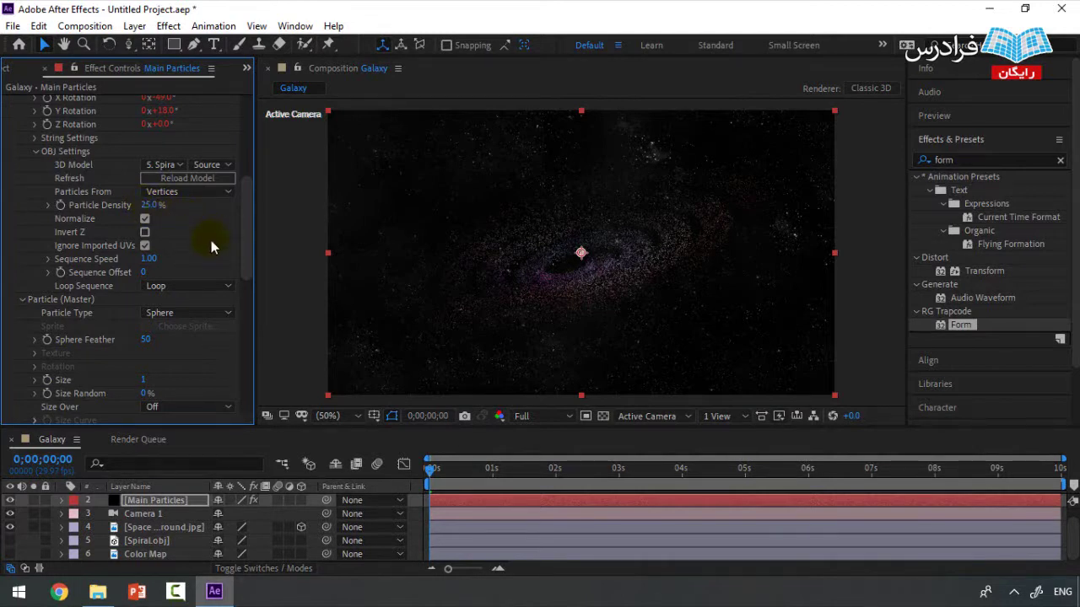
Expand Form's Fractal Field (Master) settings and set Affect Size to 1.
{"action": "scroll", "coordinate": [206, 252], "scroll_direction": "down", "scroll_amount": 2}
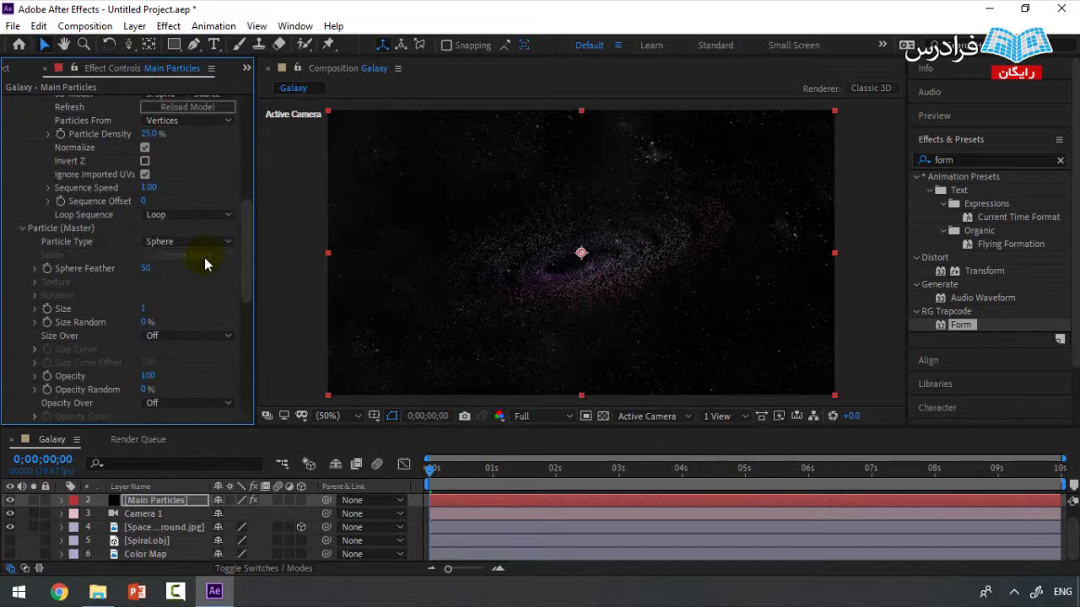
{"action": "scroll", "coordinate": [194, 266], "scroll_direction": "down", "scroll_amount": 7}
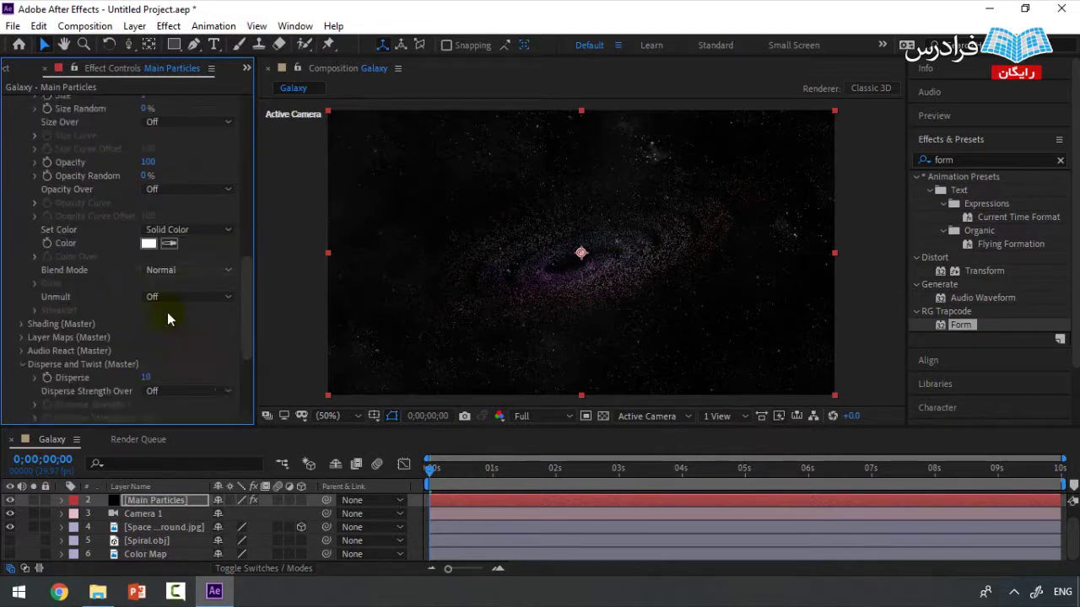
{"action": "scroll", "coordinate": [147, 320], "scroll_direction": "down", "scroll_amount": 3}
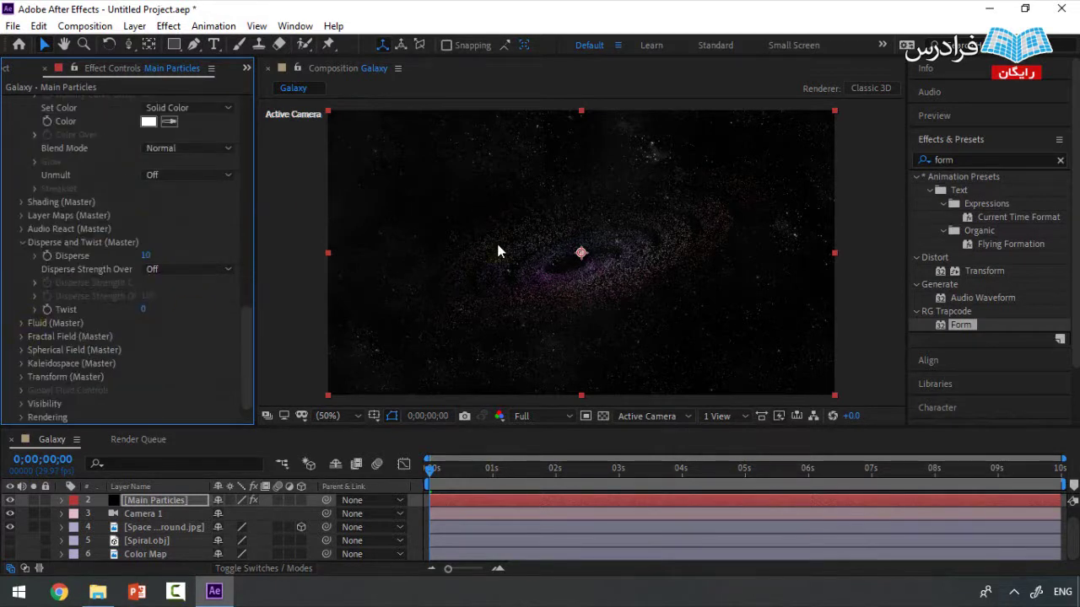
{"action": "left_click", "coordinate": [21, 336]}
{"action": "scroll", "coordinate": [57, 143], "scroll_direction": "down", "scroll_amount": 7}
{"action": "scroll", "coordinate": [57, 143], "scroll_direction": "up", "scroll_amount": 2}
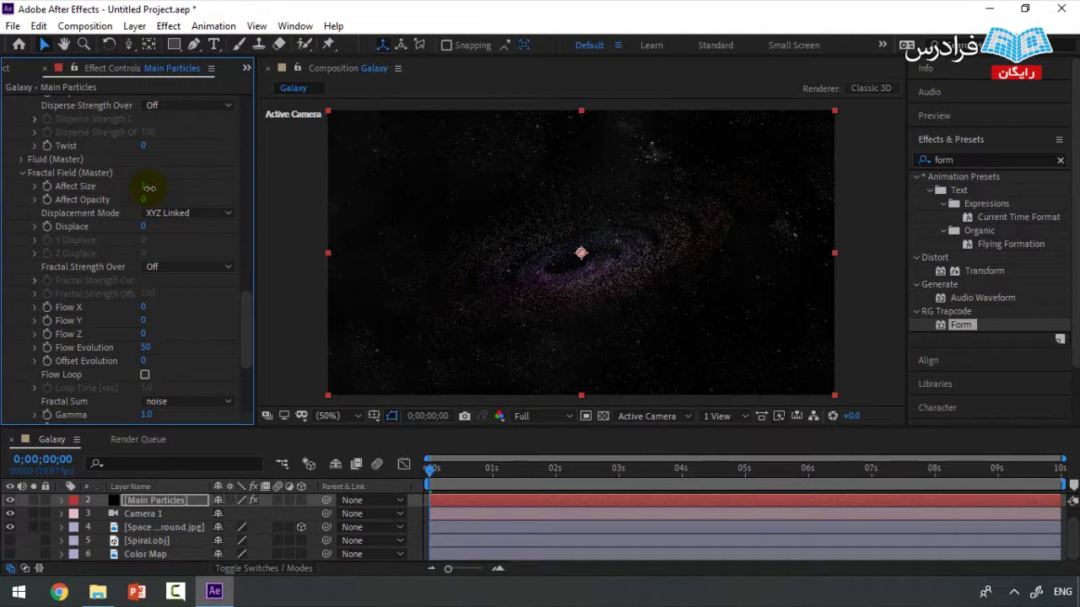
{"action": "left_click_drag", "start_coordinate": [148, 187], "coordinate": [160, 187]}
{"action": "left_click", "coordinate": [144, 186]}
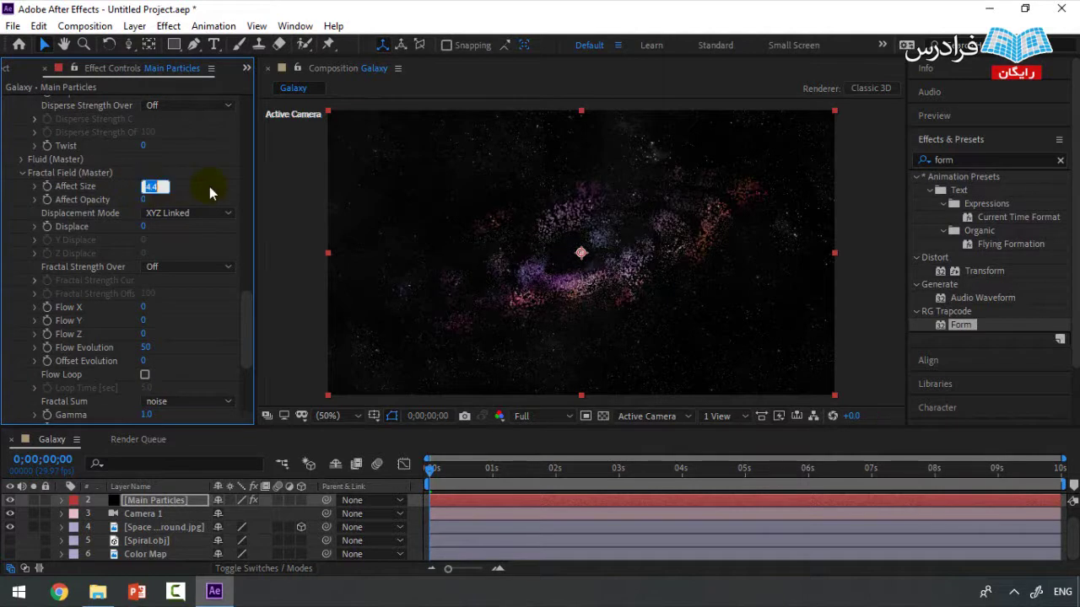
{"action": "type", "text": "1"}
{"action": "key", "text": "Return"}
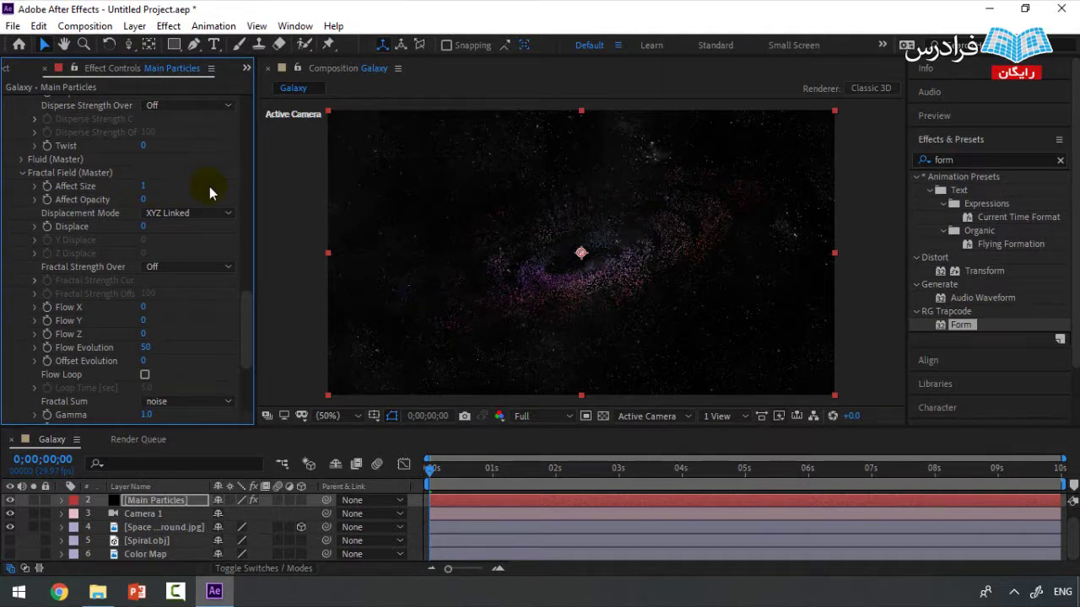
Compare Affect Size at 0 and 1, keeping 1, then preview the animation and return to the first frame.
{"action": "left_click", "coordinate": [144, 187]}
{"action": "type", "text": "0"}
{"action": "key", "text": "Return"}
{"action": "left_click", "coordinate": [144, 187]}
{"action": "type", "text": "1"}
{"action": "key", "text": "Return"}
{"action": "key", "text": "space"}
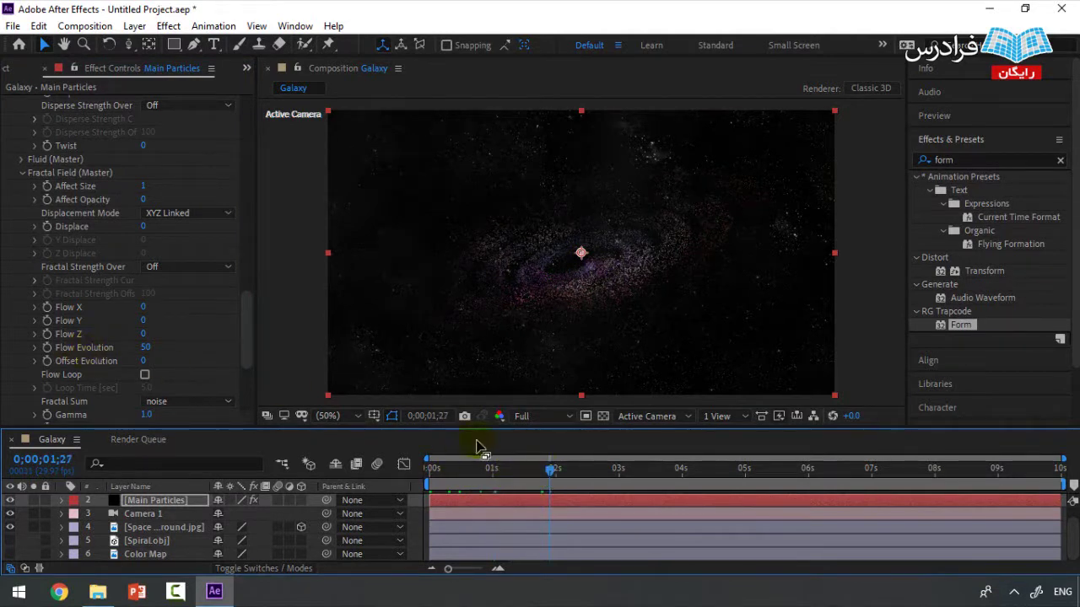
{"action": "left_click_drag", "start_coordinate": [553, 469], "coordinate": [379, 472]}
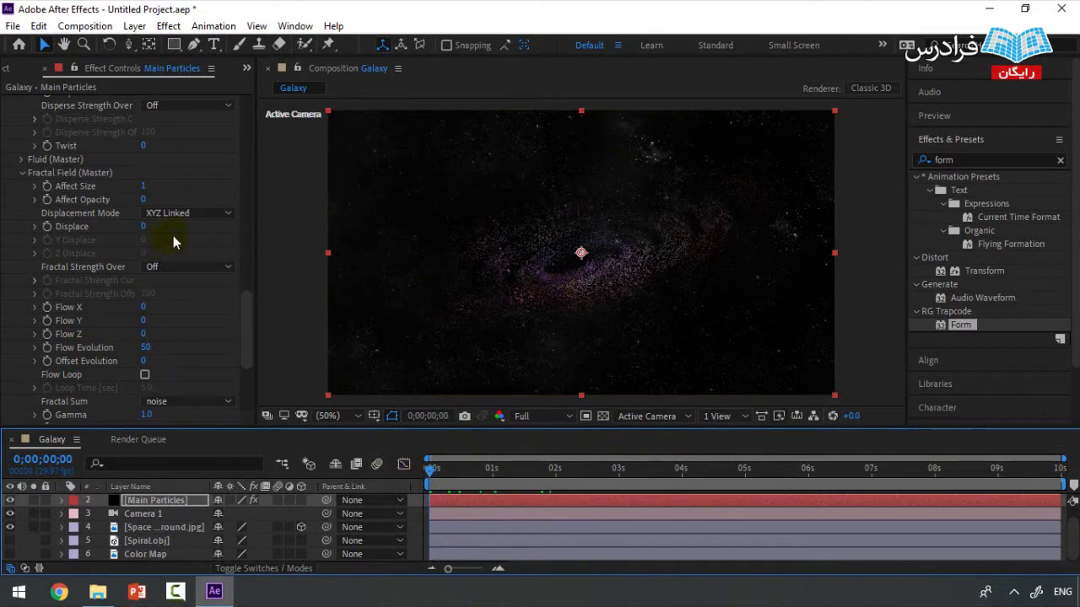
Set Affect Opacity in Fractal Field to 10 and scrub to about three seconds to check the particles.
{"action": "mouse_move", "coordinate": [144, 200]}
{"action": "left_mouse_down"}
{"action": "mouse_move", "coordinate": [193, 203]}
{"action": "mouse_move", "coordinate": [160, 205]}
{"action": "left_mouse_up"}
{"action": "left_click", "coordinate": [152, 199]}
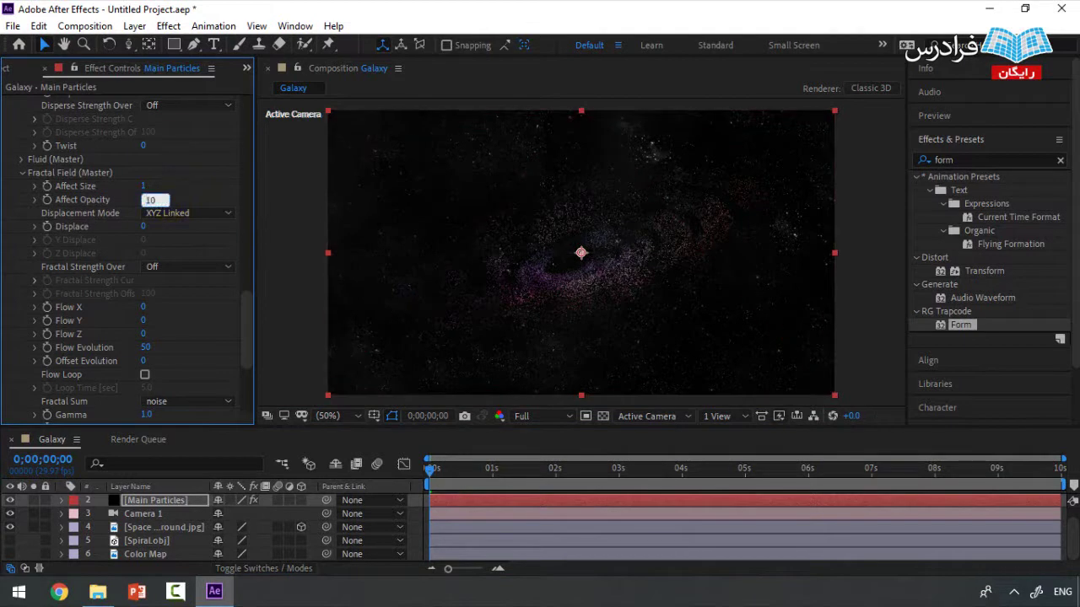
{"action": "left_click_drag", "start_coordinate": [433, 473], "coordinate": [609, 477]}
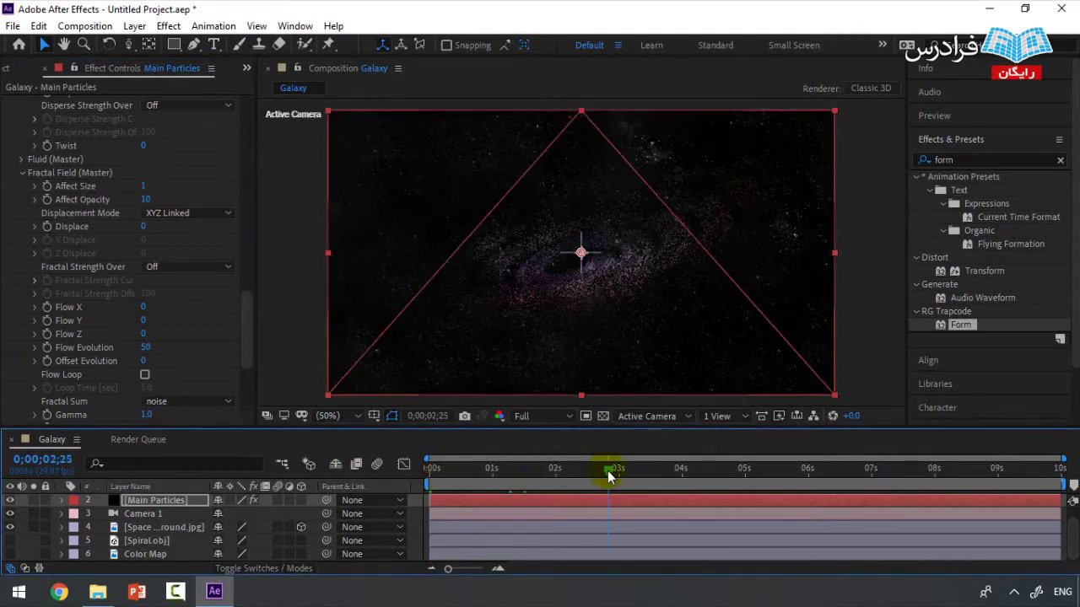
Compare Affect Opacity at 0 and 10, keeping 10, and scrub the timeline back to the first frame.
{"action": "left_click", "coordinate": [149, 200]}
{"action": "type", "text": "0"}
{"action": "key", "text": "Return"}
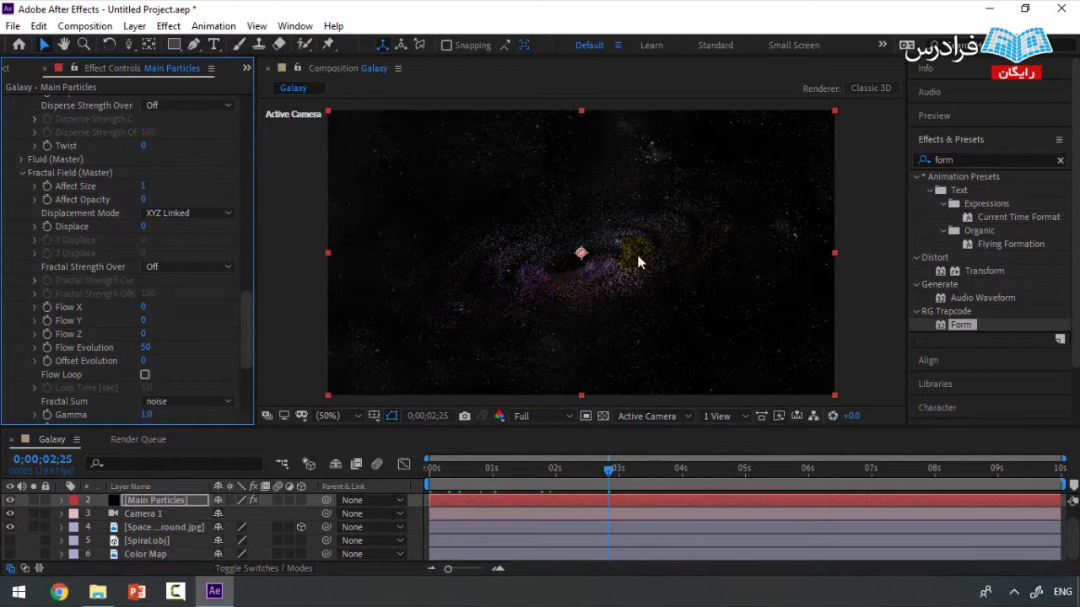
{"action": "left_click", "coordinate": [148, 200]}
{"action": "type", "text": "10"}
{"action": "key", "text": "Return"}
{"action": "left_click_drag", "start_coordinate": [633, 467], "coordinate": [541, 468]}
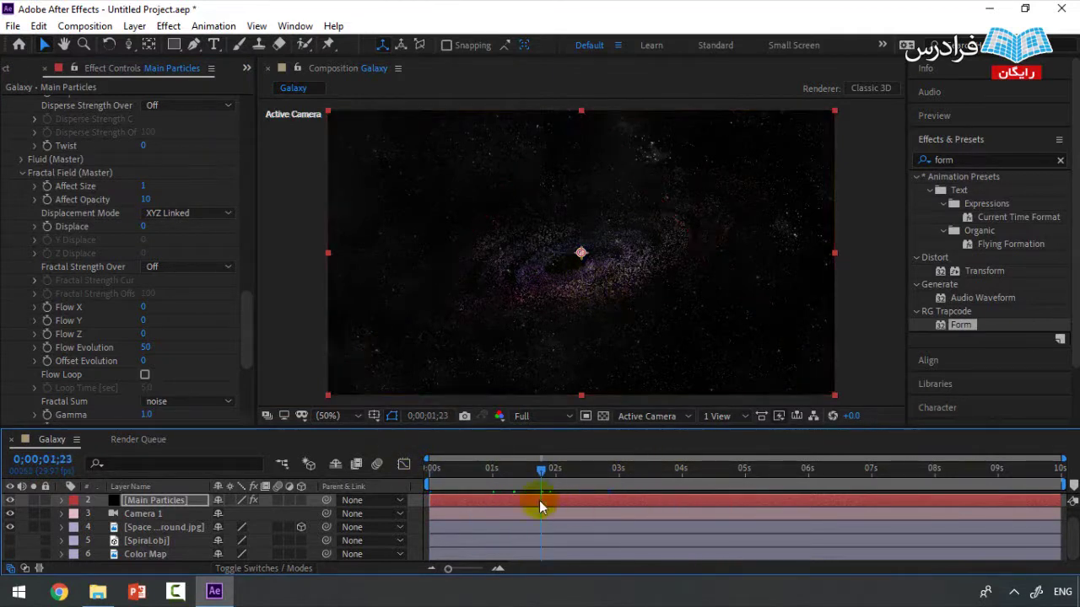
{"action": "left_click_drag", "start_coordinate": [538, 469], "coordinate": [428, 467]}
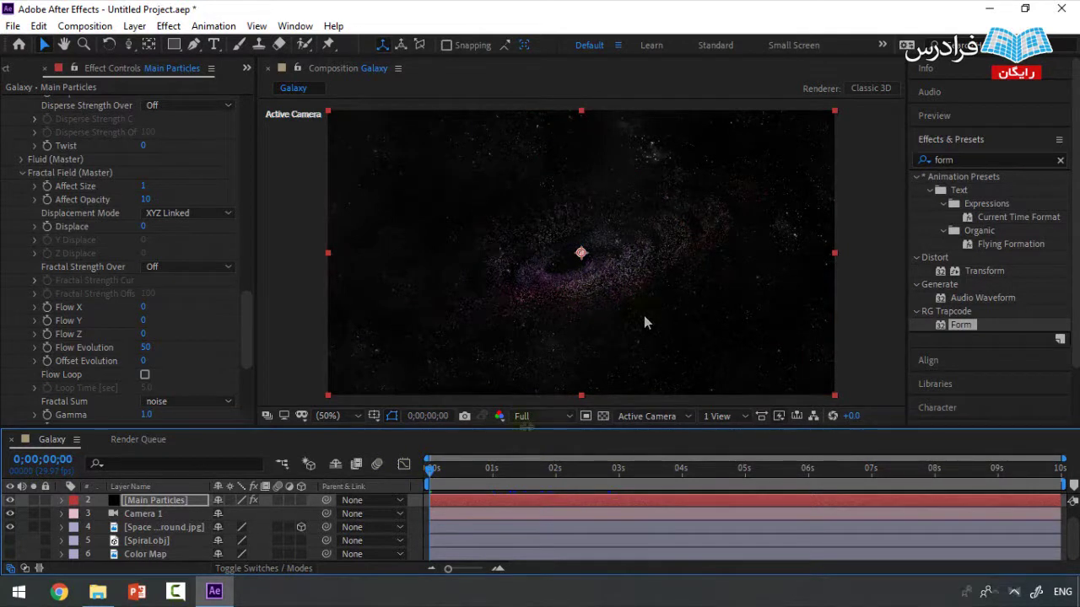
{"action": "left_click", "coordinate": [451, 469]}
{"action": "left_click_drag", "start_coordinate": [454, 478], "coordinate": [428, 475]}
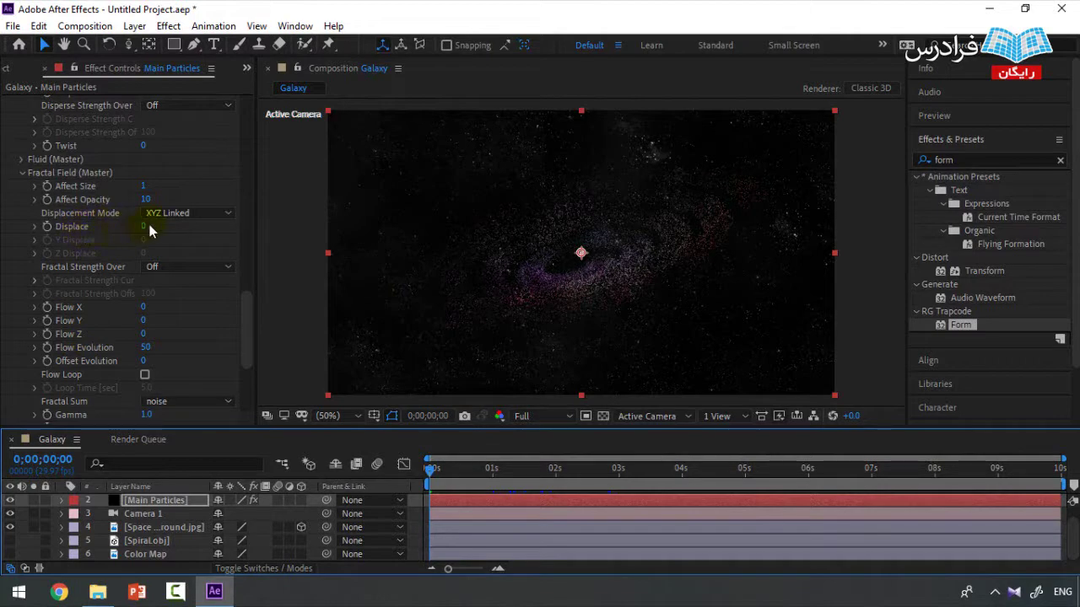
Try a Fractal Field Displace of 61 and check the particle motion at several times up to about five seconds.
{"action": "left_click_drag", "start_coordinate": [146, 226], "coordinate": [196, 227]}
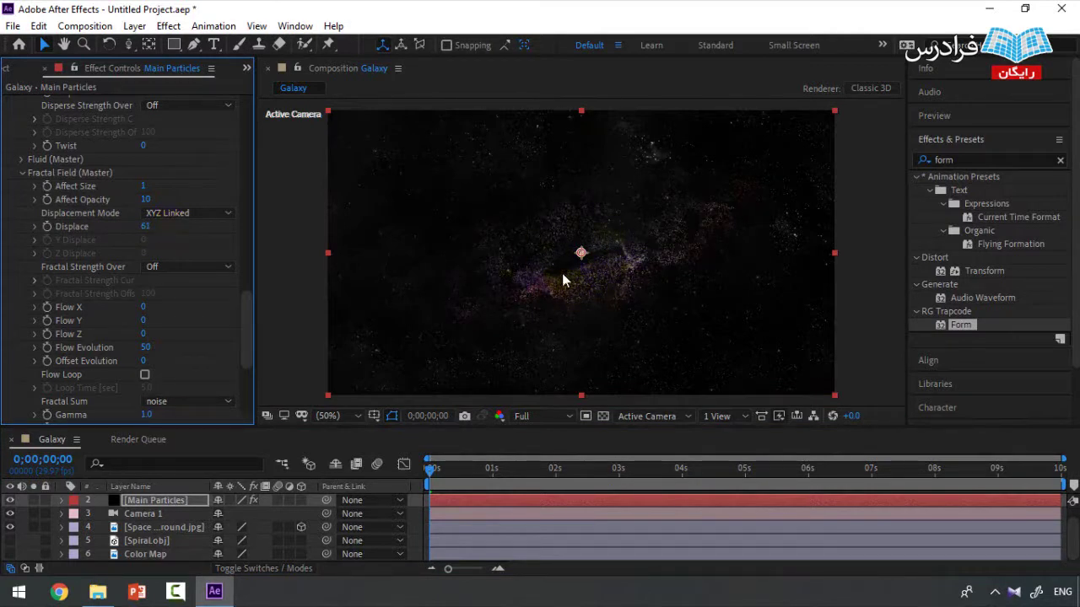
{"action": "left_click_drag", "start_coordinate": [465, 475], "coordinate": [561, 469]}
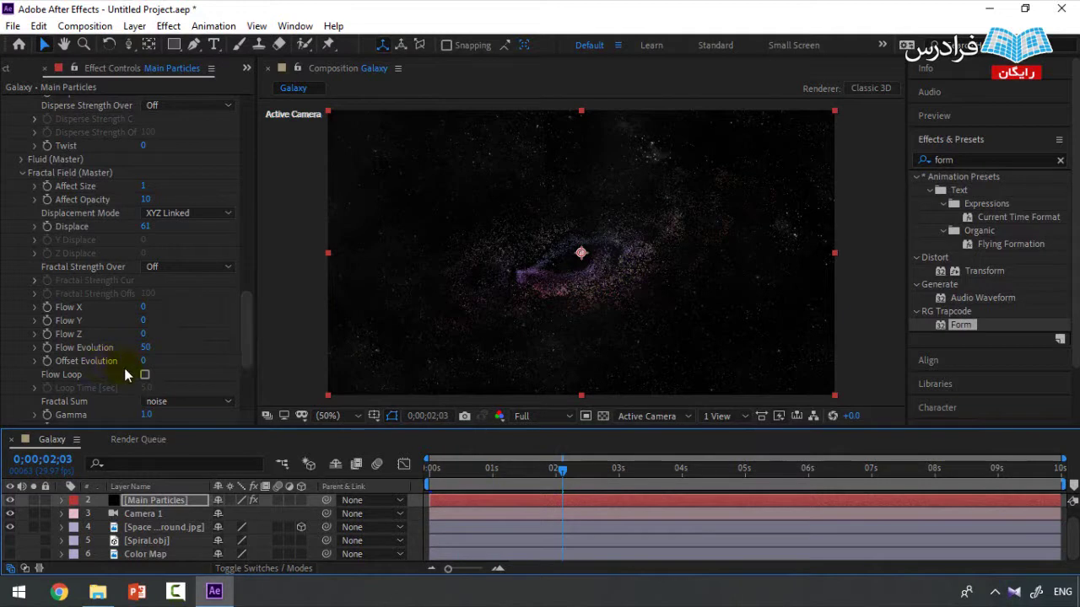
{"action": "left_click", "coordinate": [648, 468]}
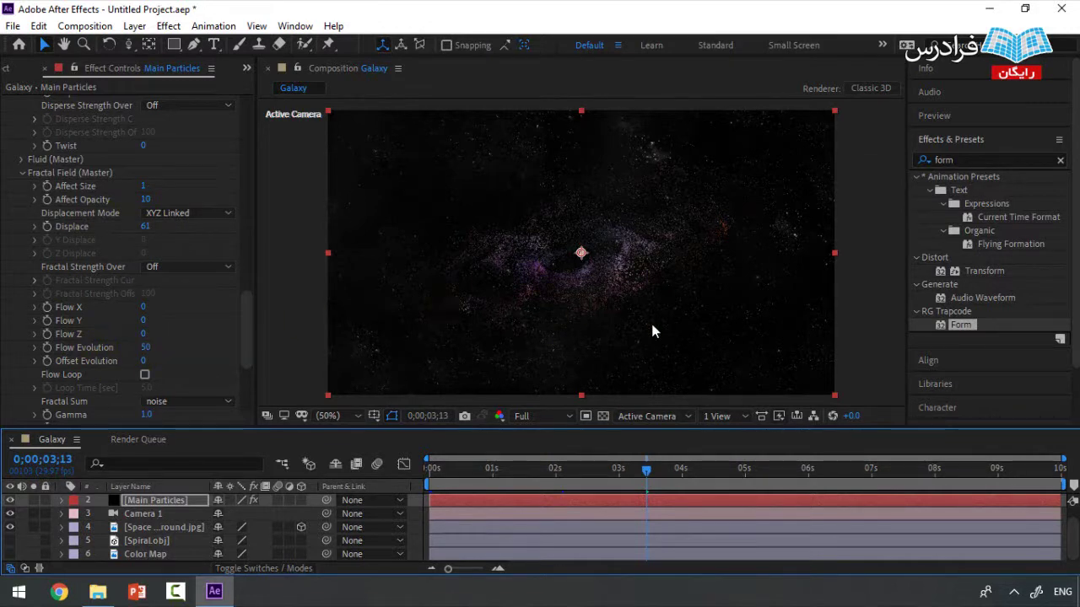
{"action": "left_click", "coordinate": [737, 468]}
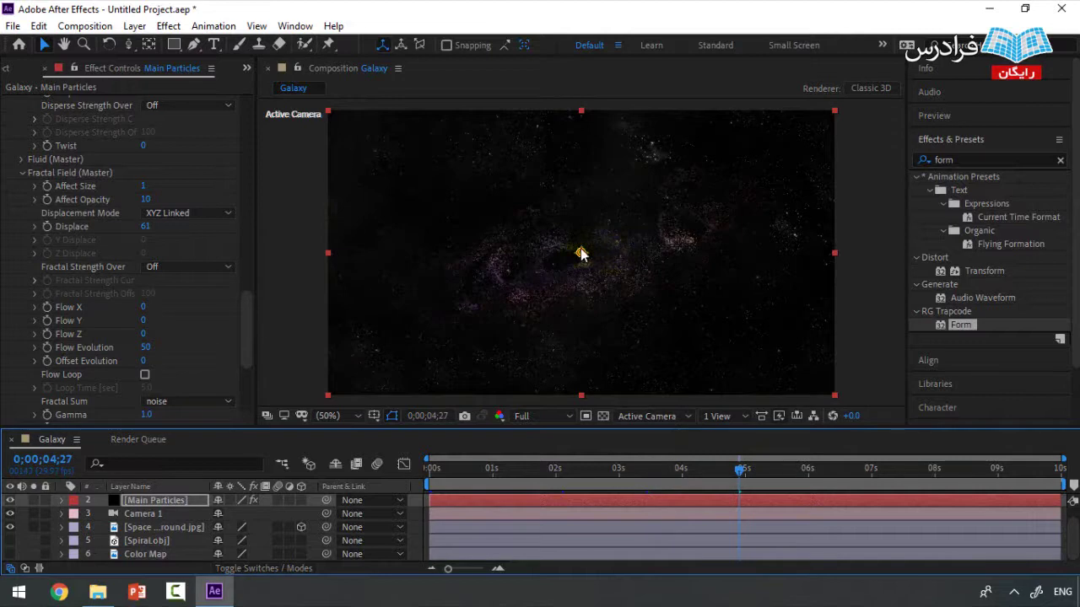
{"action": "left_click", "coordinate": [761, 471]}
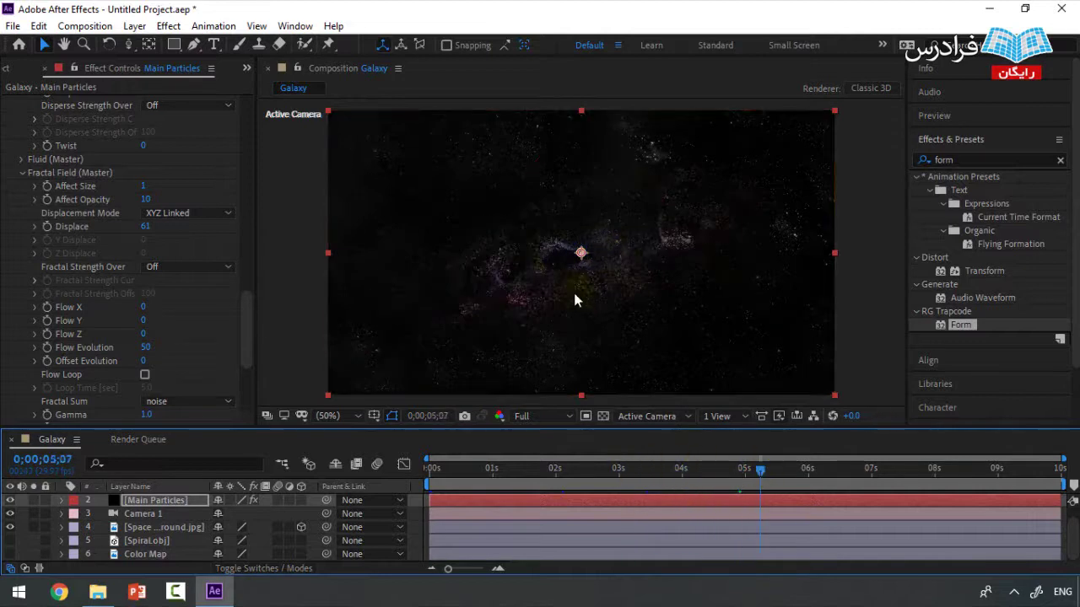
Set Flow Evolution to 0 and Displace to 100 in Fractal Field, and scrub back to the first frame.
{"action": "left_click", "coordinate": [144, 347]}
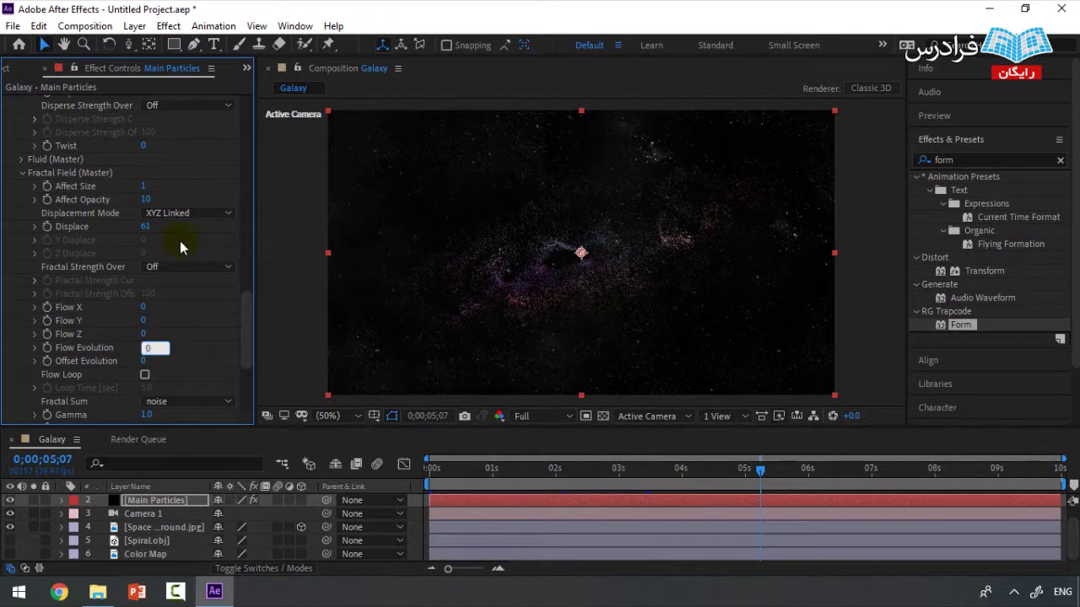
{"action": "left_click", "coordinate": [146, 226]}
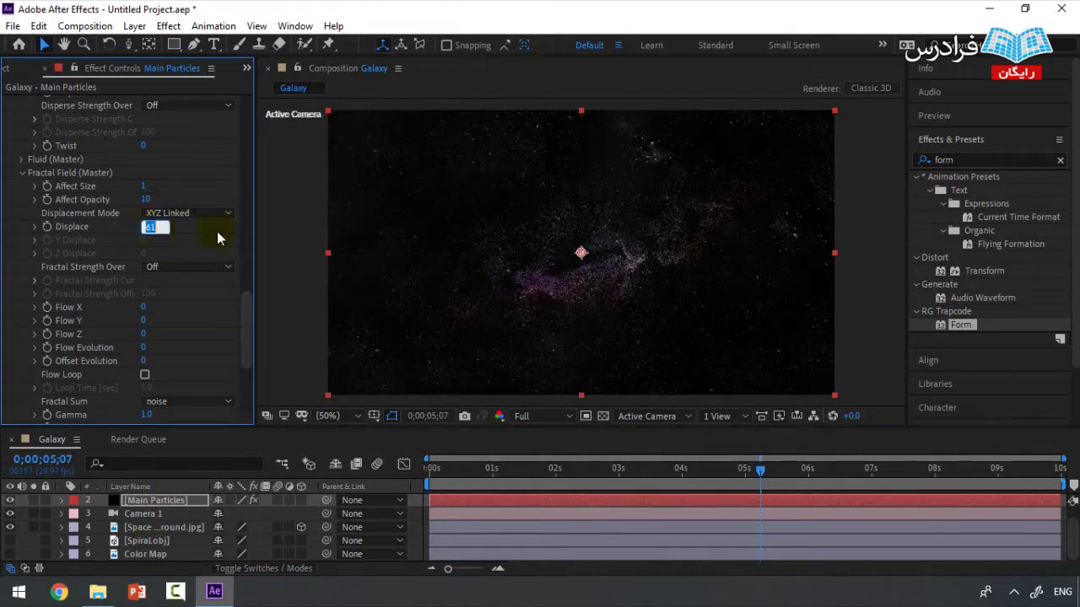
{"action": "type", "text": "100"}
{"action": "key", "text": "Return"}
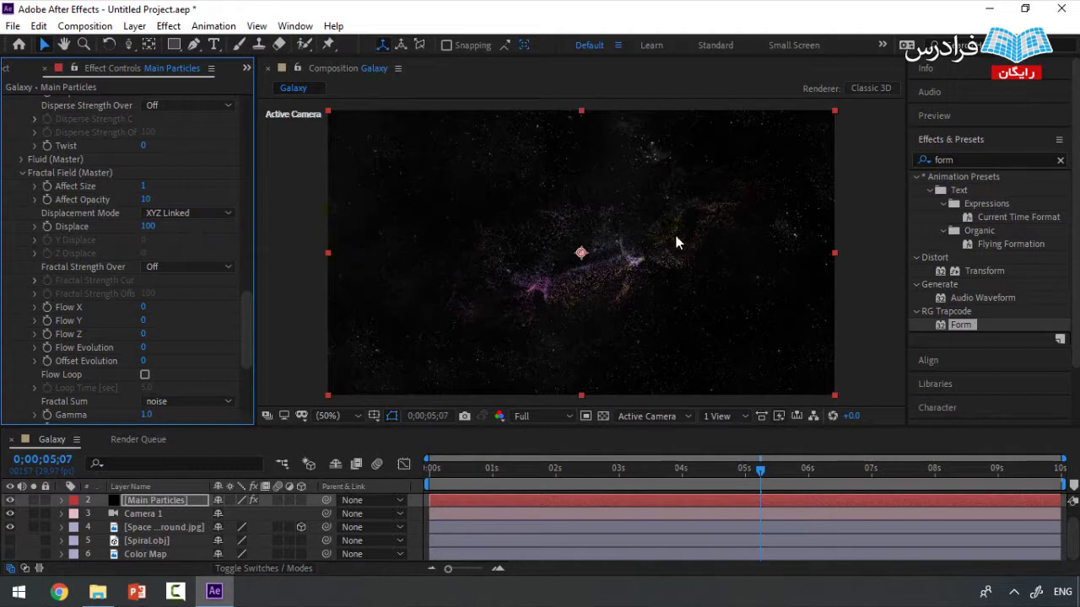
{"action": "left_click_drag", "start_coordinate": [760, 469], "coordinate": [376, 473]}
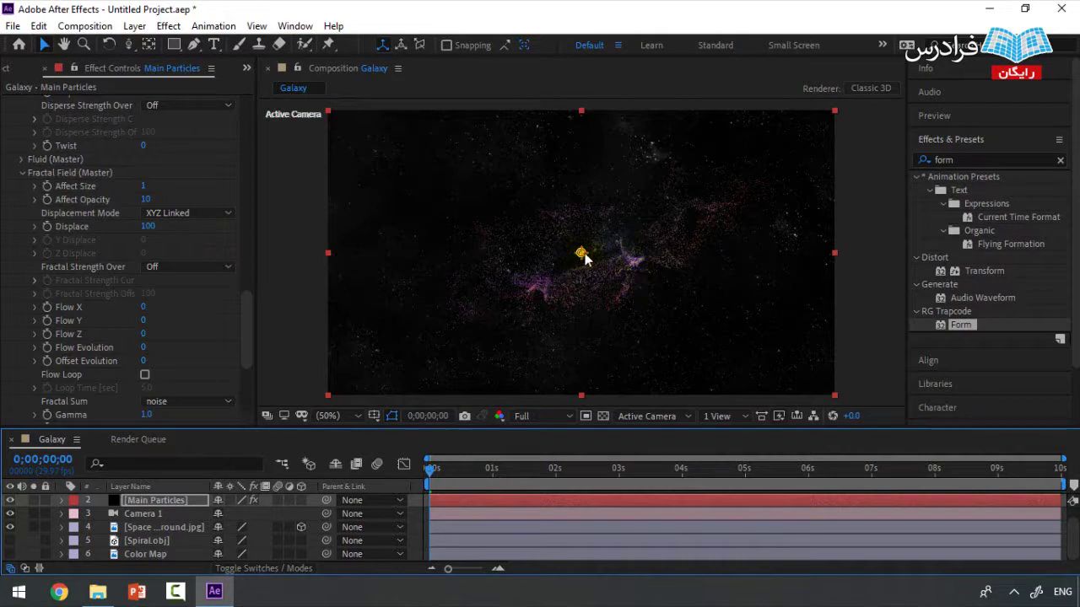
Duplicate the Main Particles layer and rename the copy Small Particles.
{"action": "left_click", "coordinate": [182, 502]}
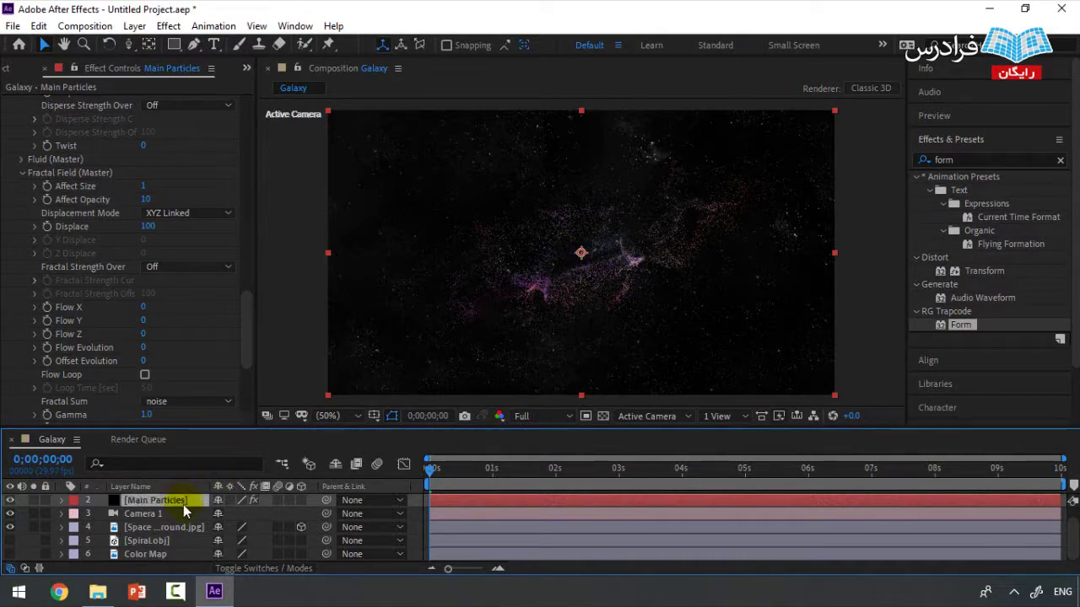
{"action": "key", "text": "ctrl+d"}
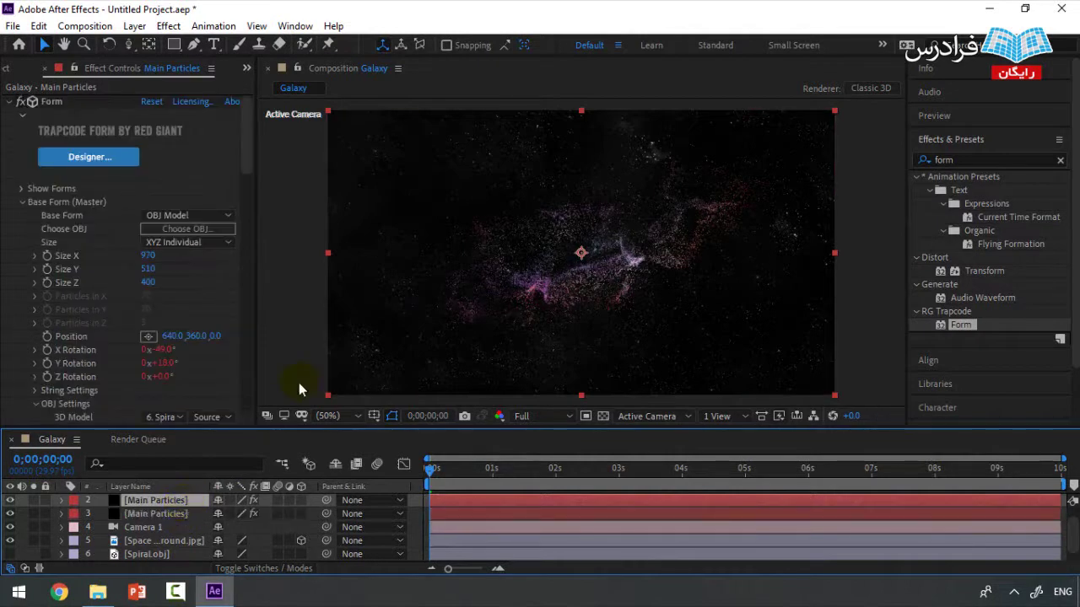
{"action": "key", "text": "Return"}
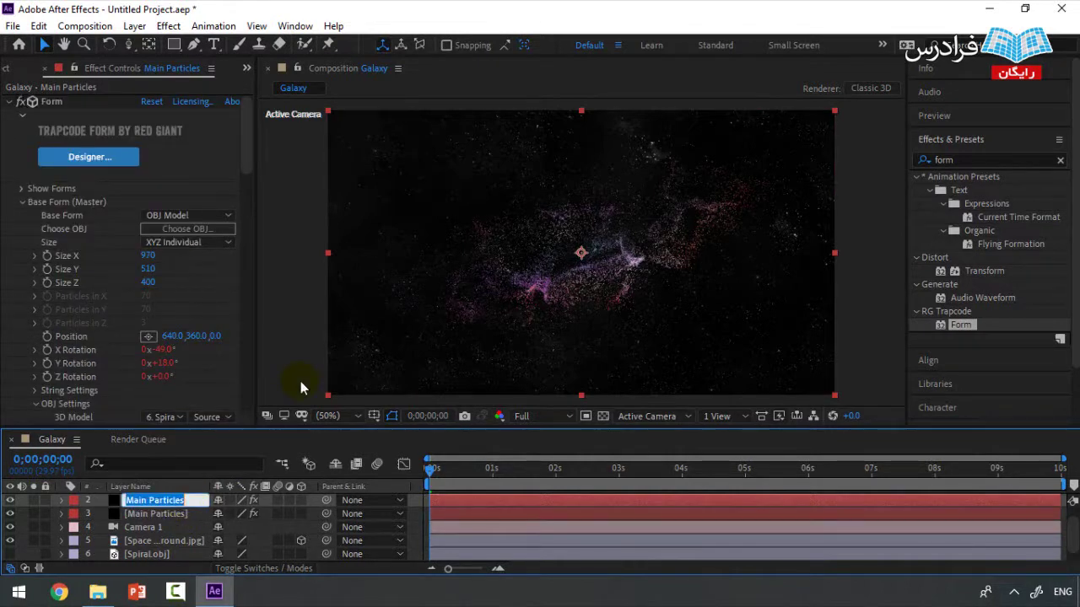
{"action": "type", "text": "Small"}
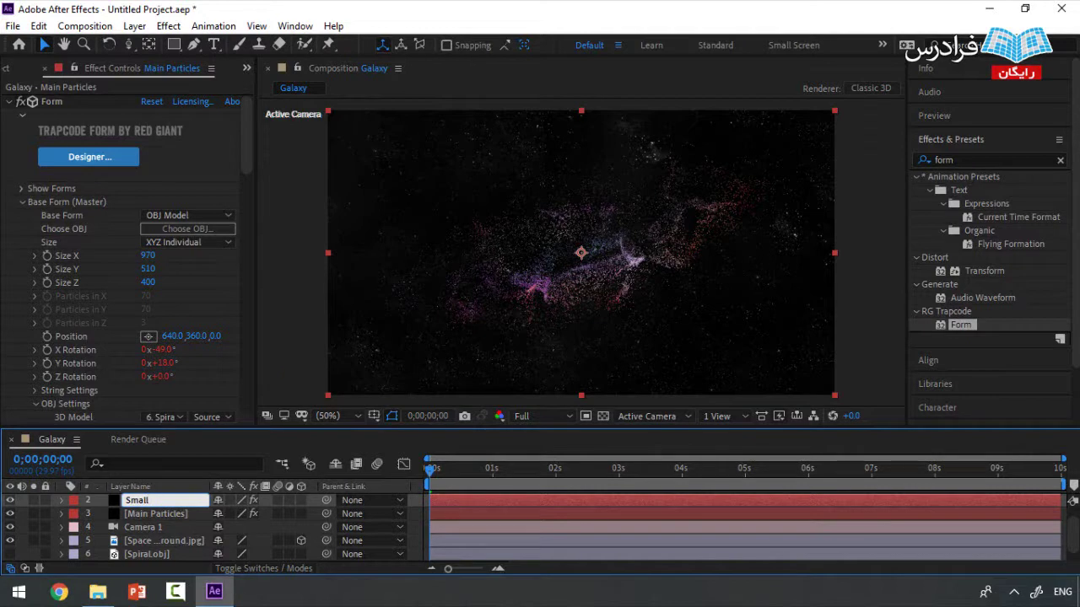
{"action": "key", "text": "Return"}
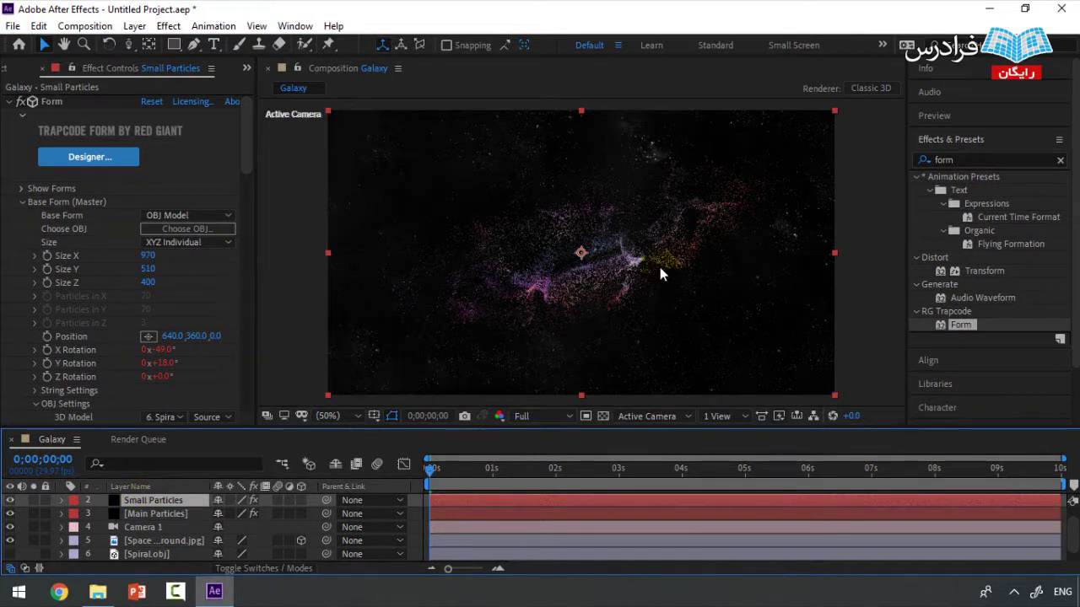
{"action": "key", "text": "ctrl+v"}
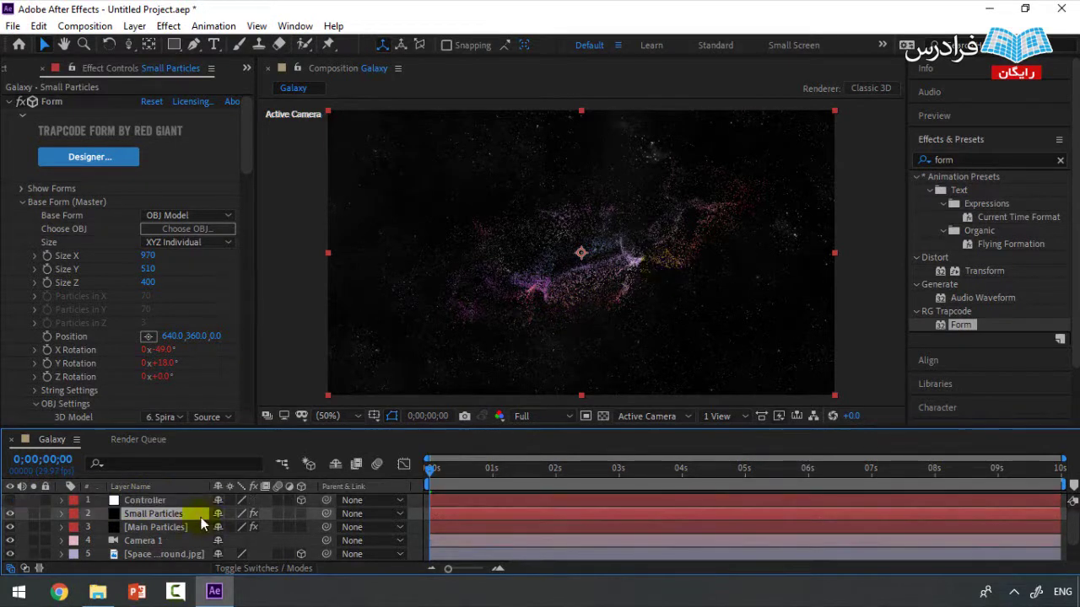
Set the Form particle Size of the Small Particles layer to 0.6.
{"action": "scroll", "coordinate": [208, 318], "scroll_direction": "down", "scroll_amount": 10}
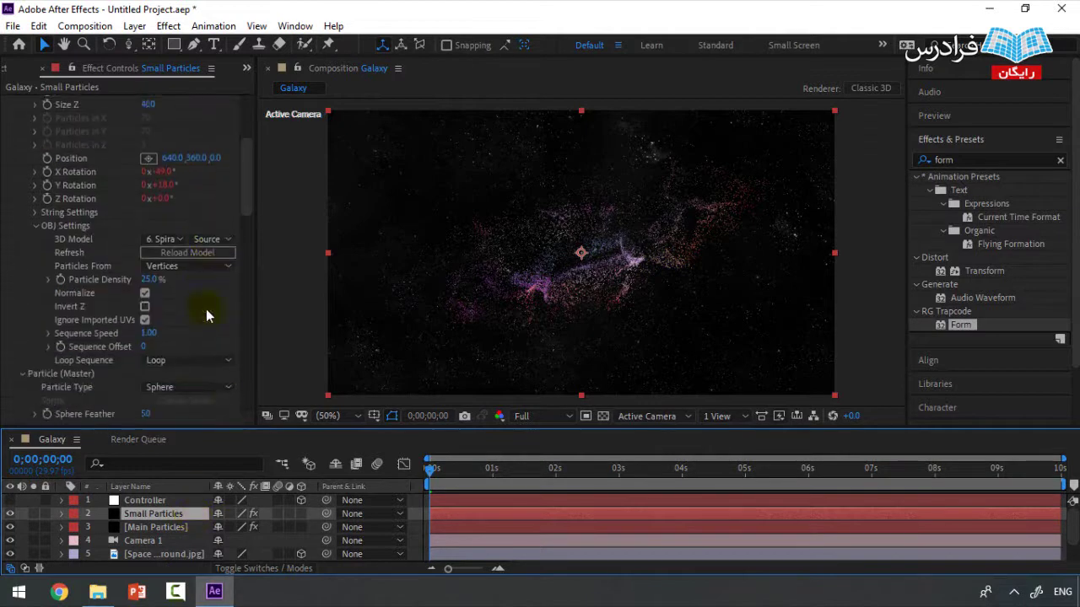
{"action": "scroll", "coordinate": [204, 324], "scroll_direction": "down", "scroll_amount": 2}
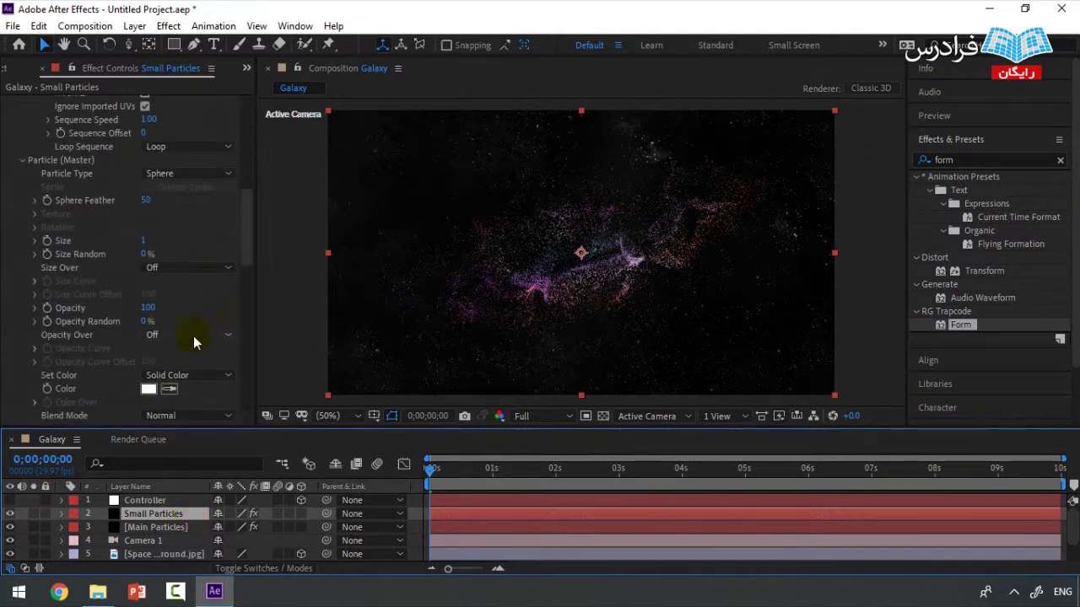
{"action": "left_click", "coordinate": [146, 243]}
{"action": "type", "text": "1"}
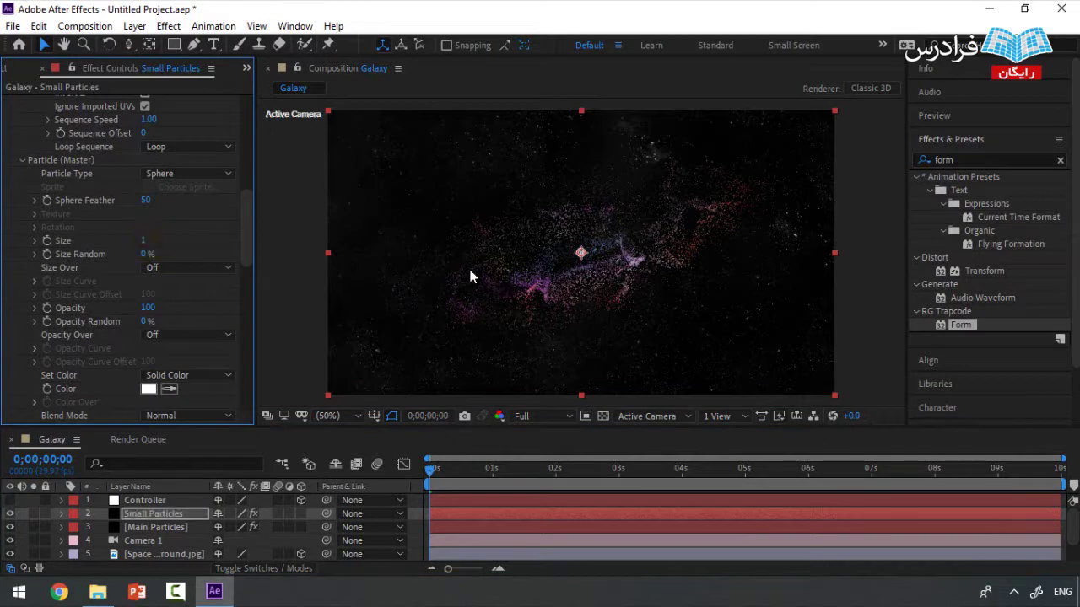
Set Disperse to 15 in the Disperse and Twist settings of Small Particles.
{"action": "scroll", "coordinate": [210, 289], "scroll_direction": "down", "scroll_amount": 10}
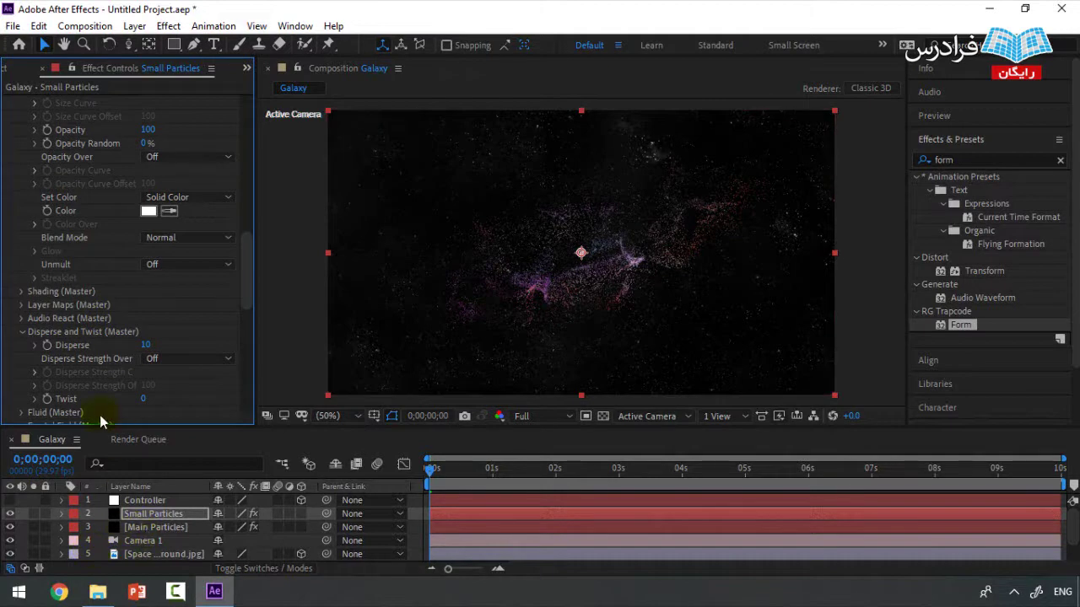
{"action": "scroll", "coordinate": [120, 374], "scroll_direction": "down", "scroll_amount": 2}
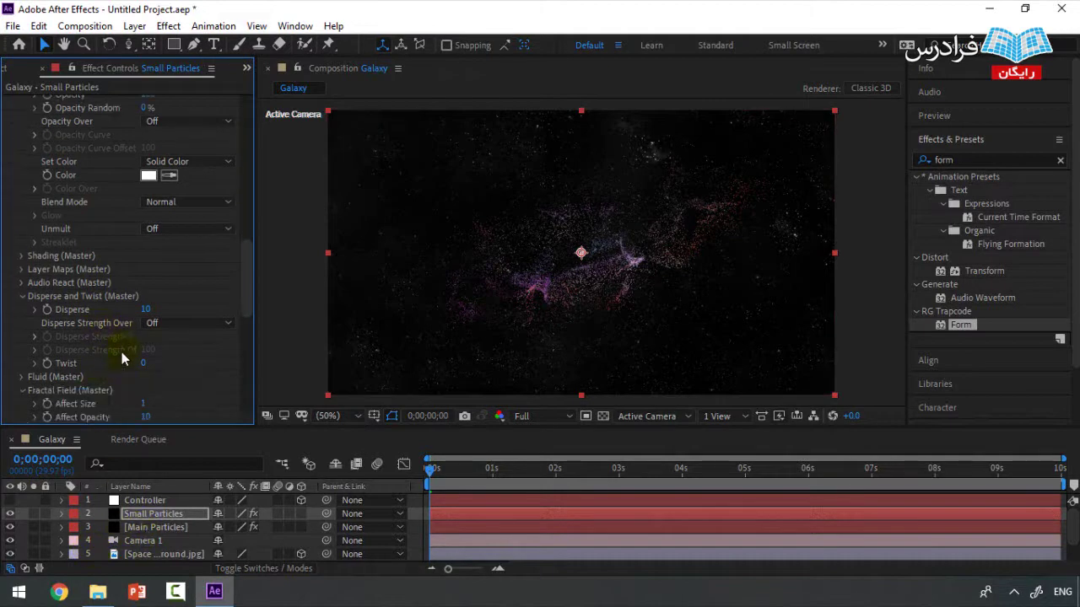
{"action": "left_click", "coordinate": [146, 310]}
{"action": "key", "text": "Return"}
{"action": "mouse_move", "coordinate": [149, 310]}
{"action": "left_mouse_down"}
{"action": "mouse_move", "coordinate": [217, 309]}
{"action": "mouse_move", "coordinate": [149, 309]}
{"action": "left_mouse_up"}
{"action": "left_click", "coordinate": [145, 309]}
Set the Fractal Field Displace of Small Particles to 80 and compare the view with that layer hidden and shown.
{"action": "scroll", "coordinate": [143, 305], "scroll_direction": "down", "scroll_amount": 3}
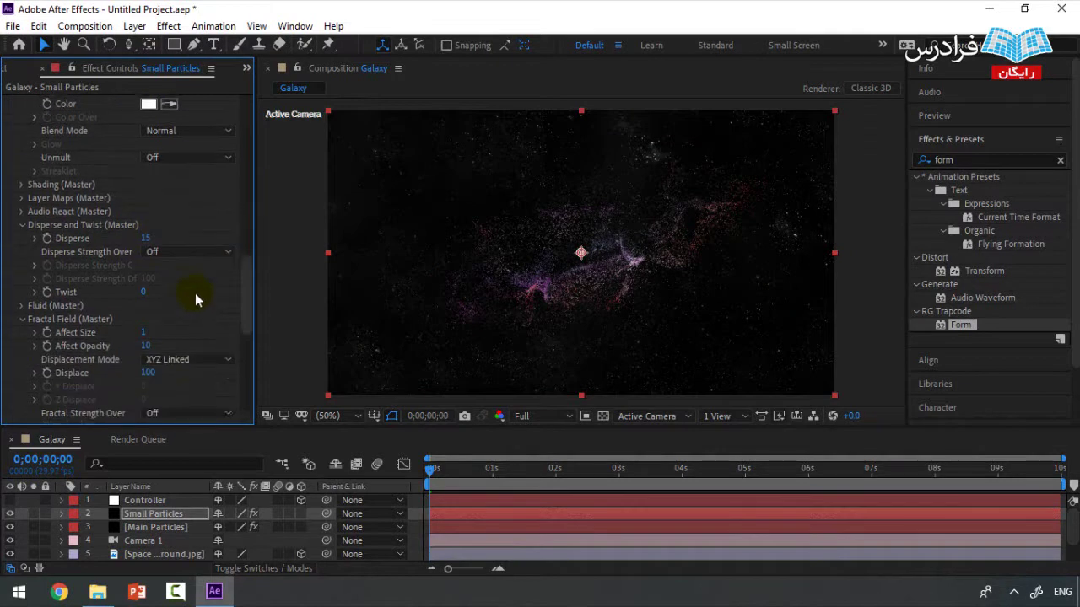
{"action": "mouse_move", "coordinate": [150, 342]}
{"action": "left_mouse_down"}
{"action": "mouse_move", "coordinate": [122, 343]}
{"action": "mouse_move", "coordinate": [157, 337]}
{"action": "left_mouse_up"}
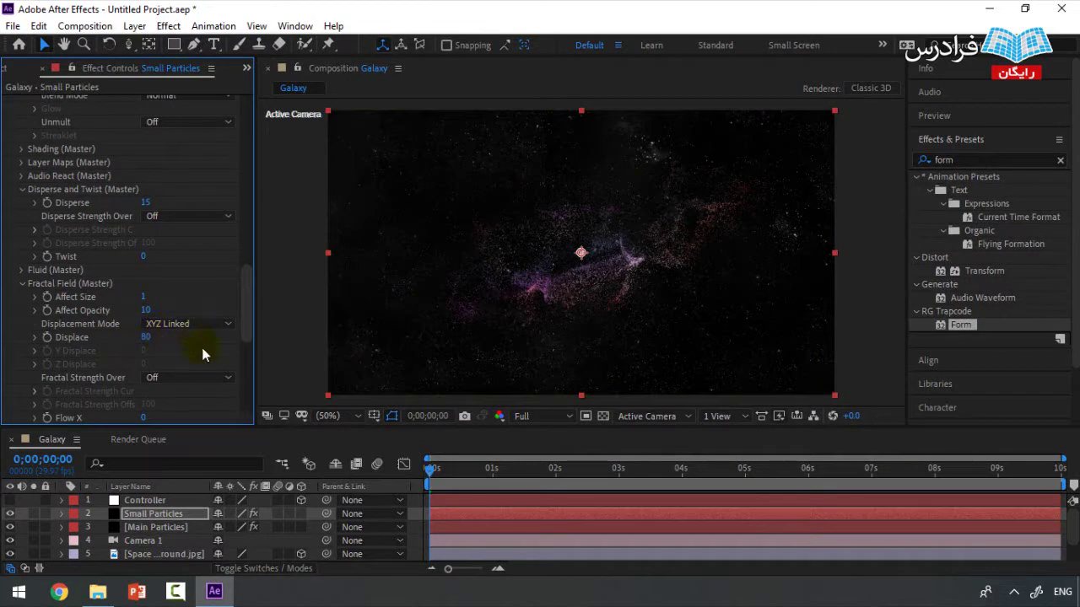
{"action": "left_click", "coordinate": [10, 514]}
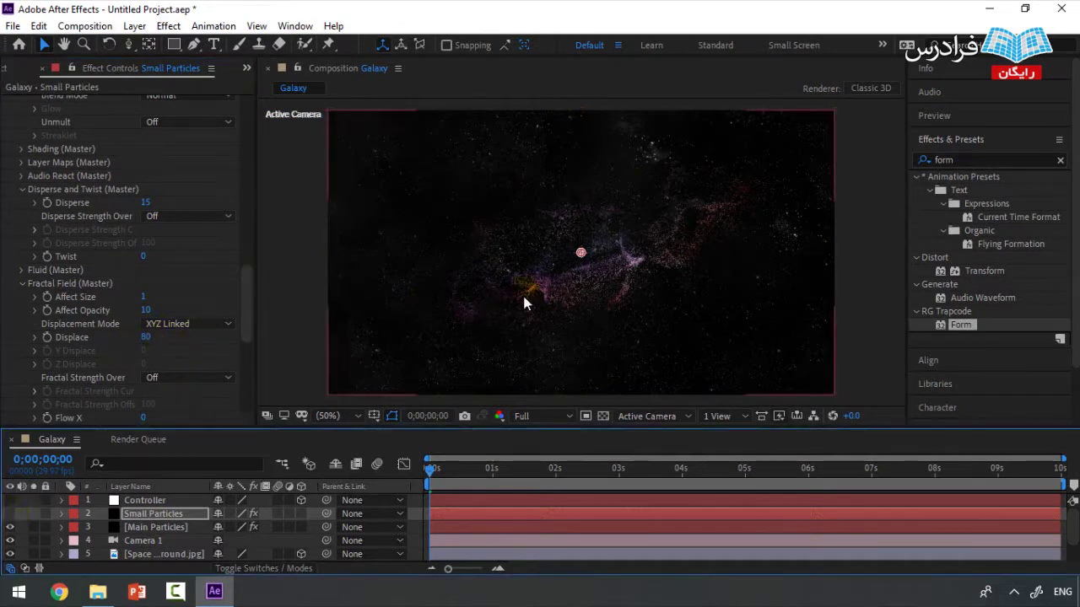
{"action": "left_click", "coordinate": [11, 514]}
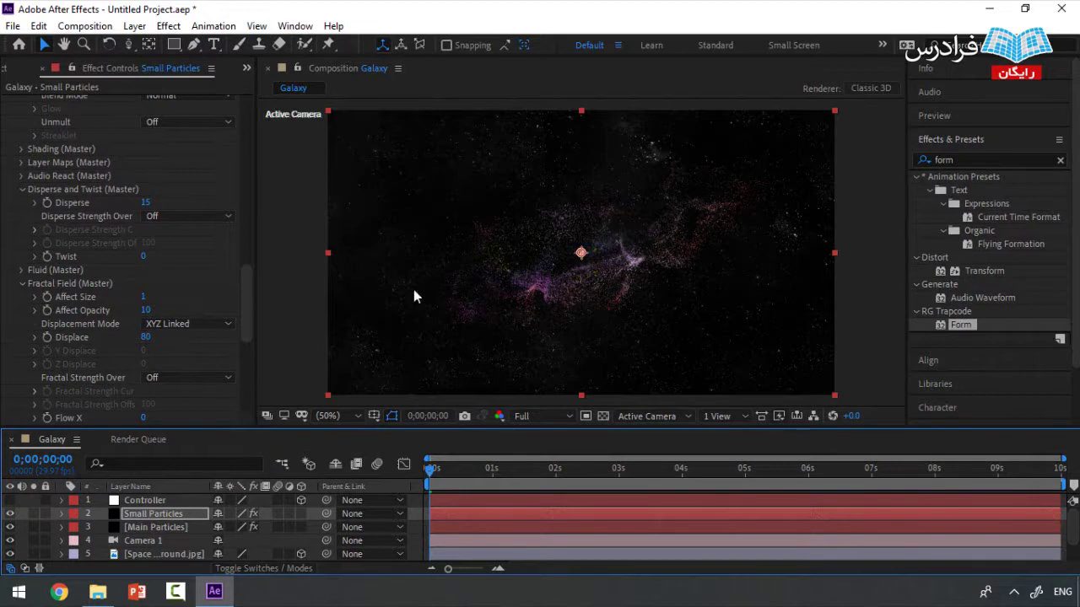
Set the OBJ Particle Density of the Small Particles layer to 20%.
{"action": "left_click_drag", "start_coordinate": [241, 289], "coordinate": [244, 157]}
{"action": "left_click", "coordinate": [150, 302]}
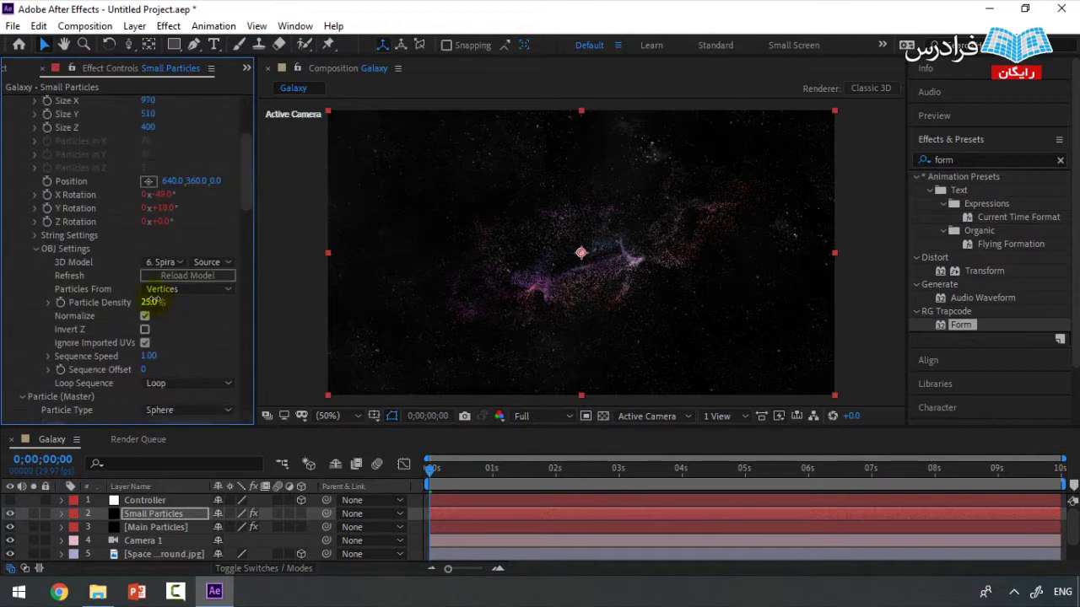
{"action": "type", "text": "20"}
{"action": "key", "text": "Return"}
Set the OBJ Particle Density of the Main Particles layer to 20% as well.
{"action": "left_click", "coordinate": [157, 527]}
{"action": "scroll", "coordinate": [154, 376], "scroll_direction": "down", "scroll_amount": 3}
{"action": "left_click", "coordinate": [151, 314]}
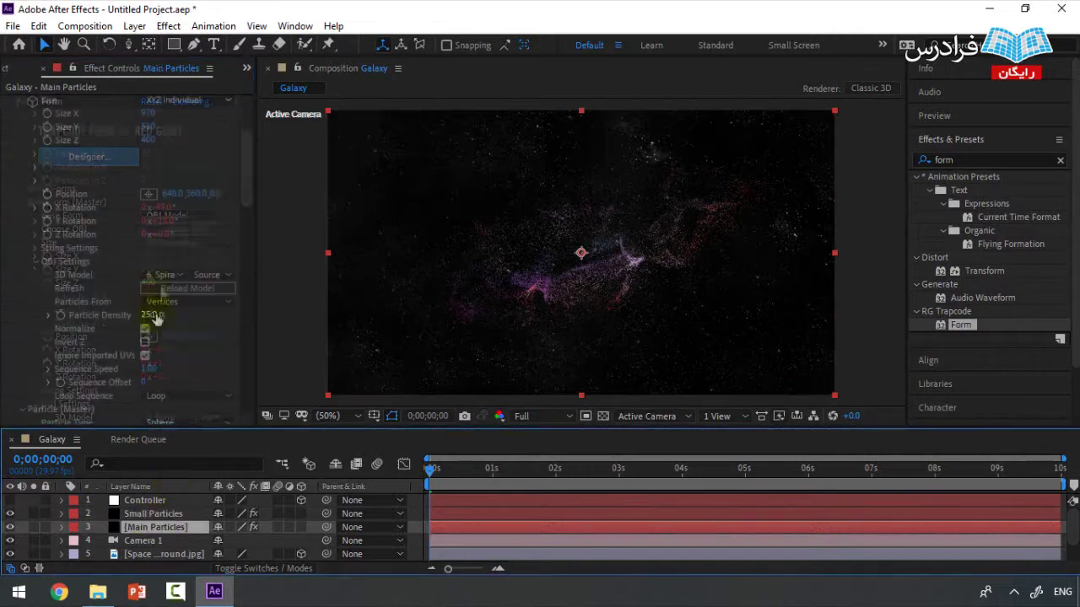
{"action": "key", "text": "Return"}
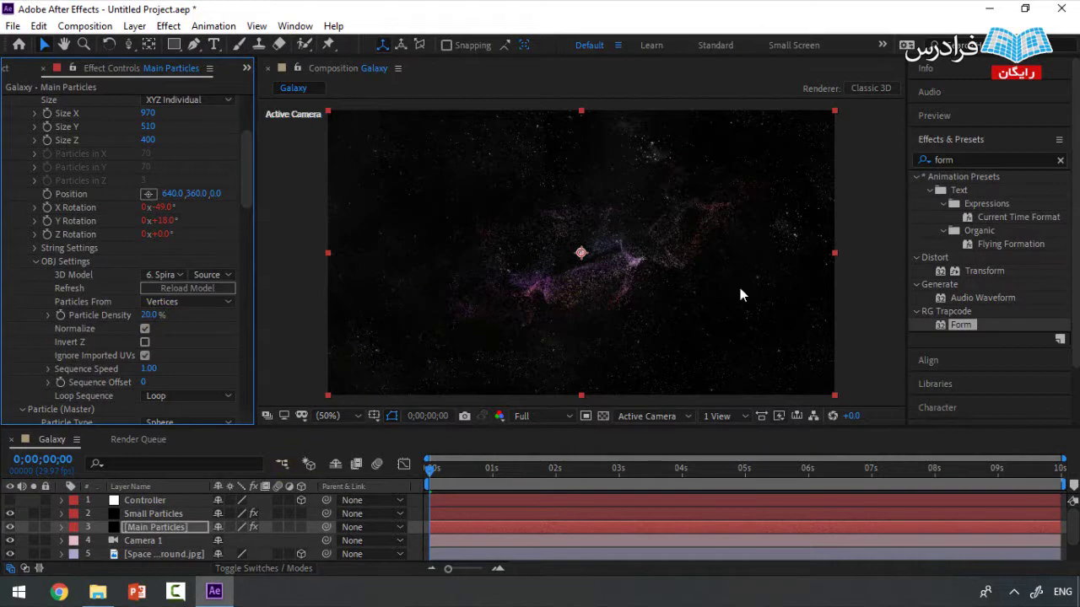
Search the effects for "glow" and apply the Stylize Glow effect to the Main Particles layer.
{"action": "left_click", "coordinate": [1060, 160]}
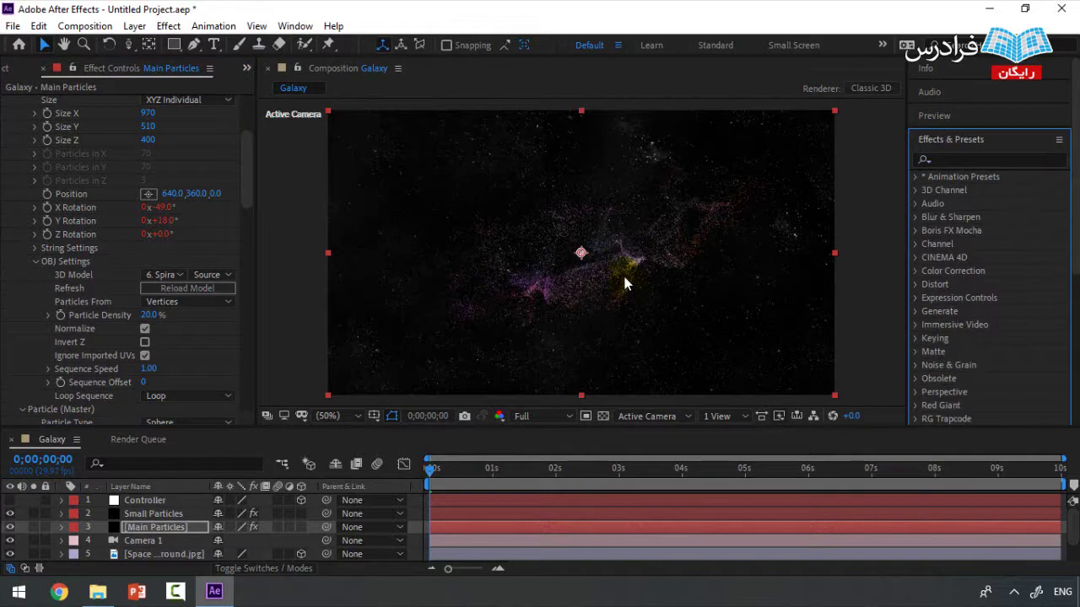
{"action": "left_click", "coordinate": [972, 157]}
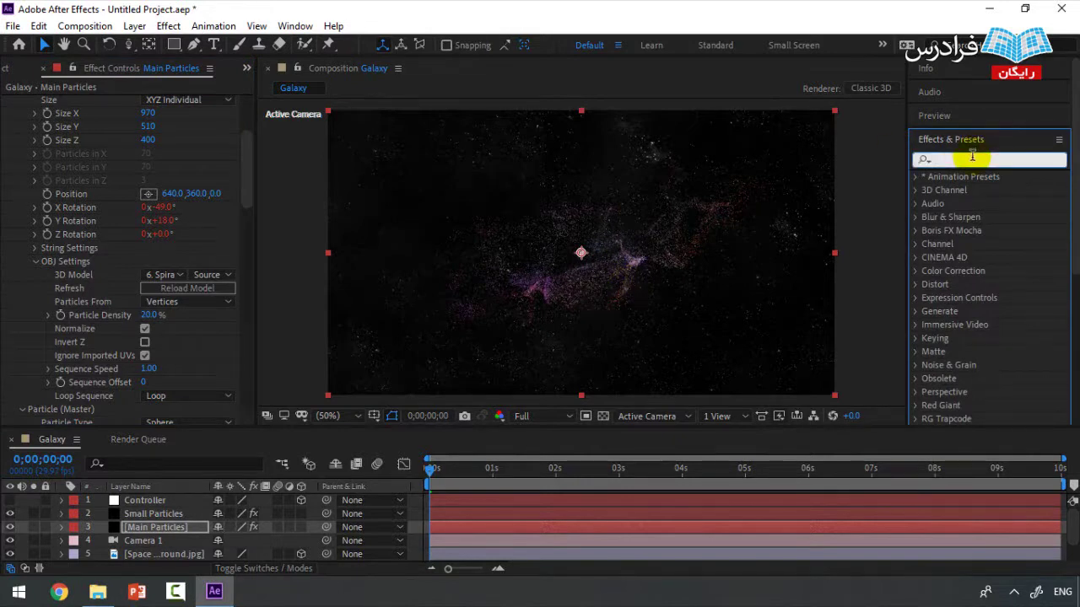
{"action": "type", "text": "glow"}
{"action": "left_click_drag", "start_coordinate": [978, 259], "coordinate": [175, 525]}
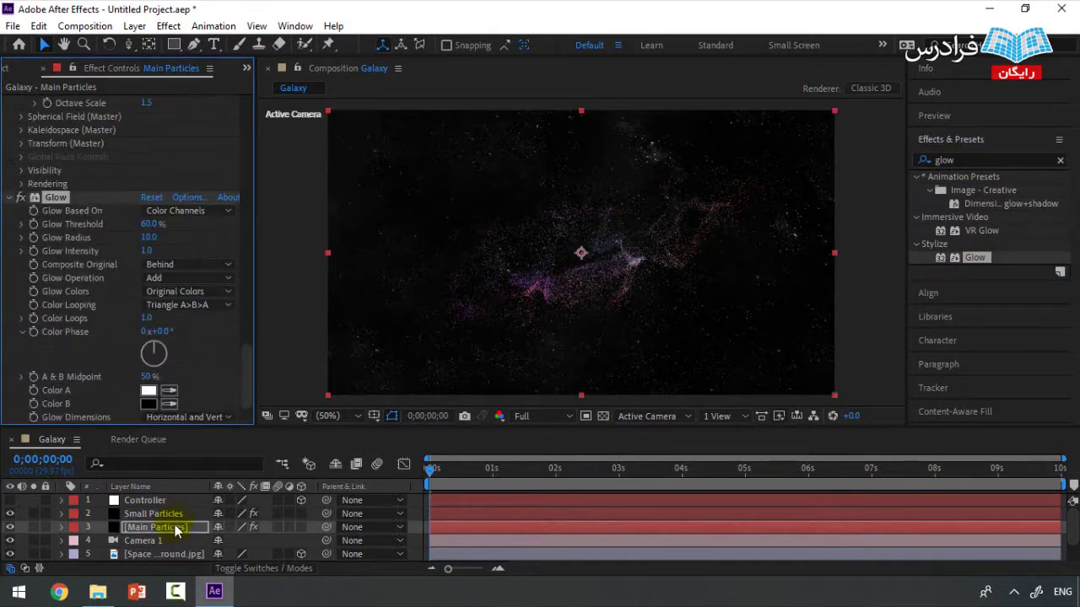
Try a Glow Threshold of 40% on Main Particles and settle on 50%.
{"action": "left_click_drag", "start_coordinate": [150, 224], "coordinate": [132, 227]}
{"action": "left_click", "coordinate": [150, 224]}
{"action": "type", "text": "40"}
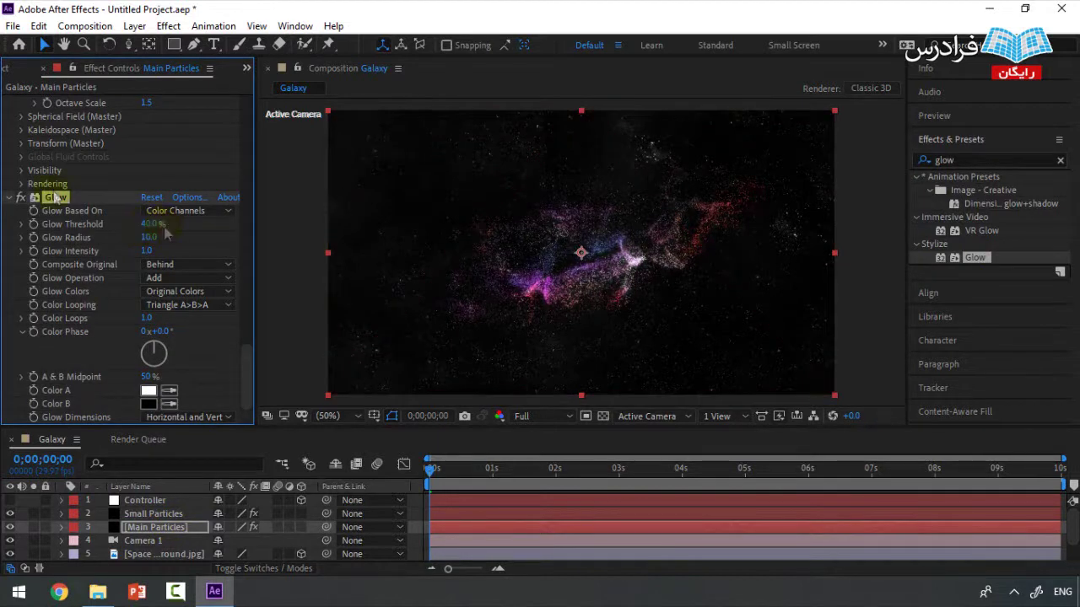
{"action": "left_click", "coordinate": [55, 197]}
{"action": "left_click", "coordinate": [152, 224]}
{"action": "type", "text": "50"}
{"action": "key", "text": "Return"}
Paste the Glow effect from Main Particles onto Small Particles and collapse the Form and Glow settings.
{"action": "left_click", "coordinate": [152, 515]}
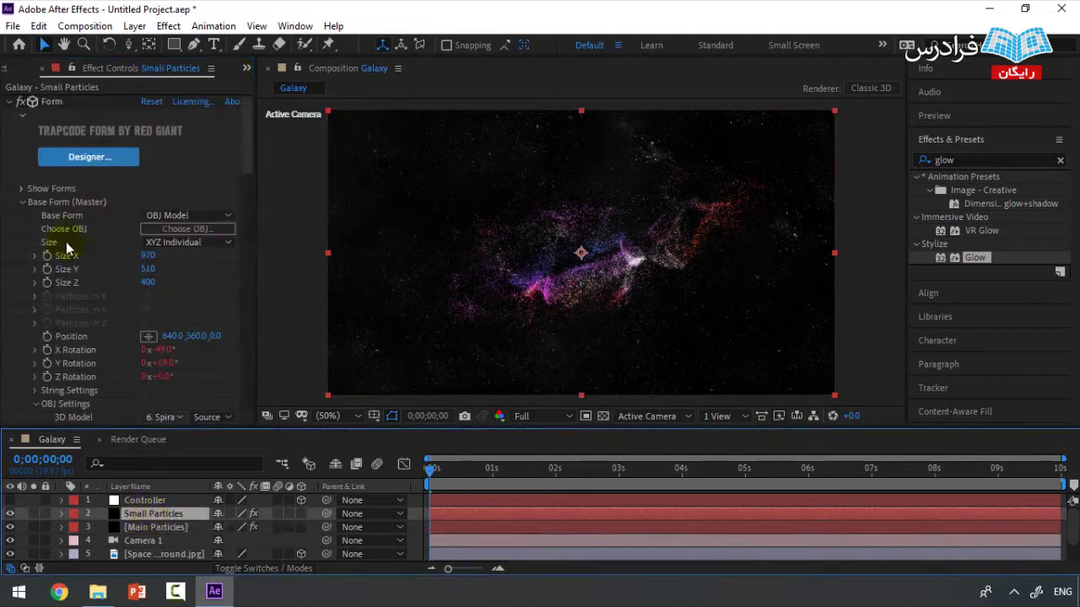
{"action": "left_click", "coordinate": [11, 102]}
{"action": "key", "text": "ctrl+v"}
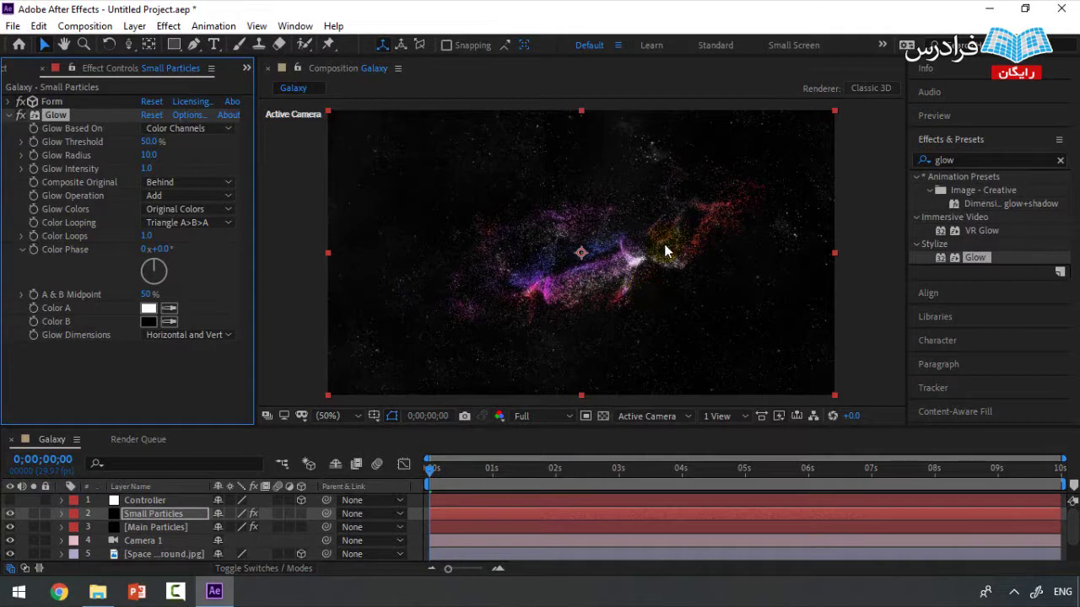
{"action": "left_click", "coordinate": [9, 115]}
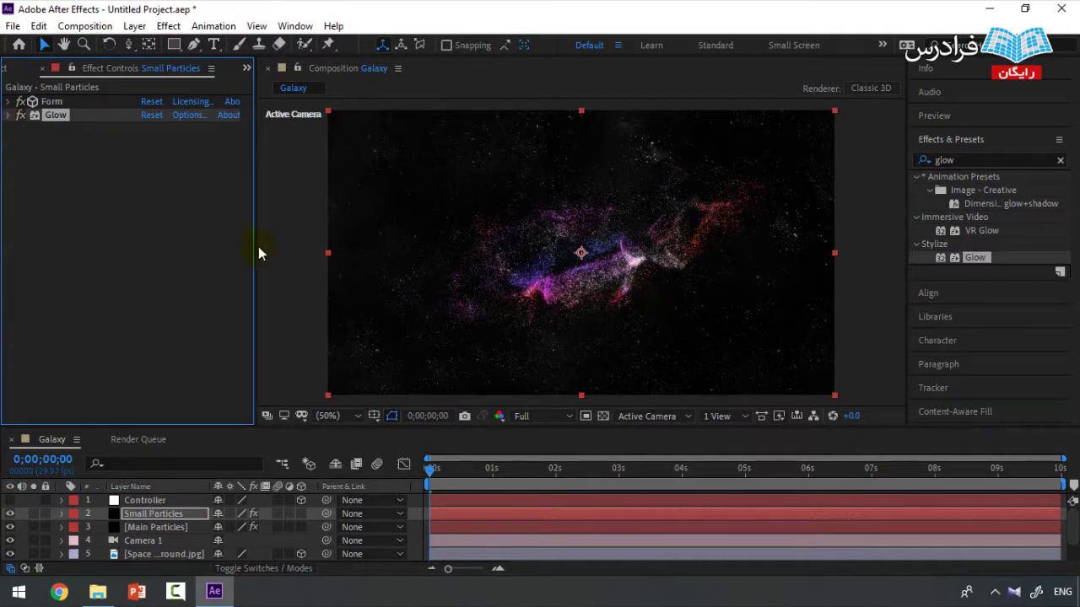
Duplicate the Small Particles layer and rename the copy Energy.
{"action": "left_click", "coordinate": [167, 511]}
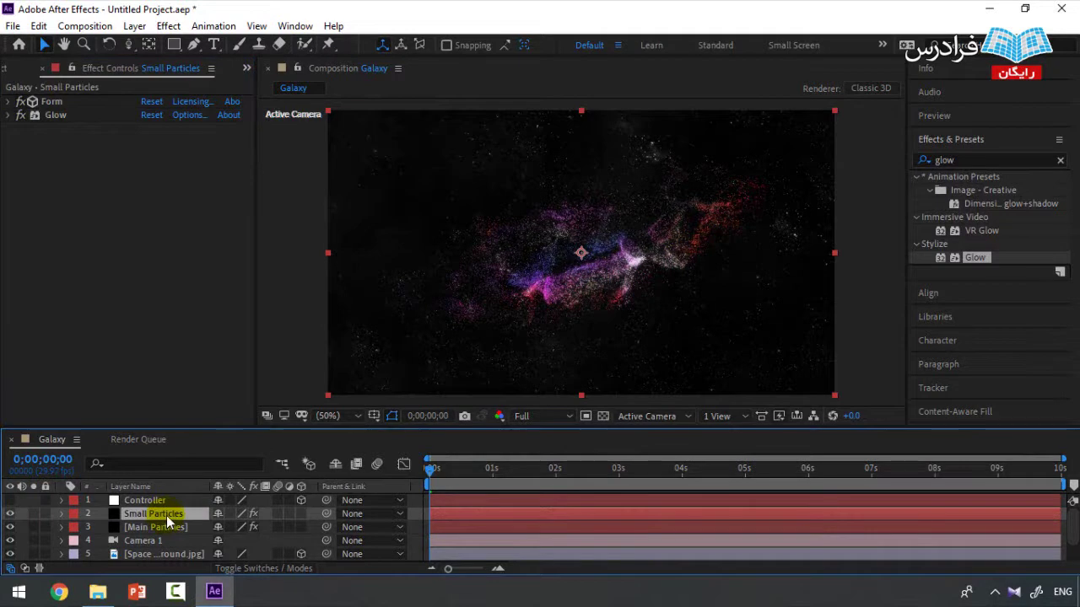
{"action": "key", "text": "ctrl+d"}
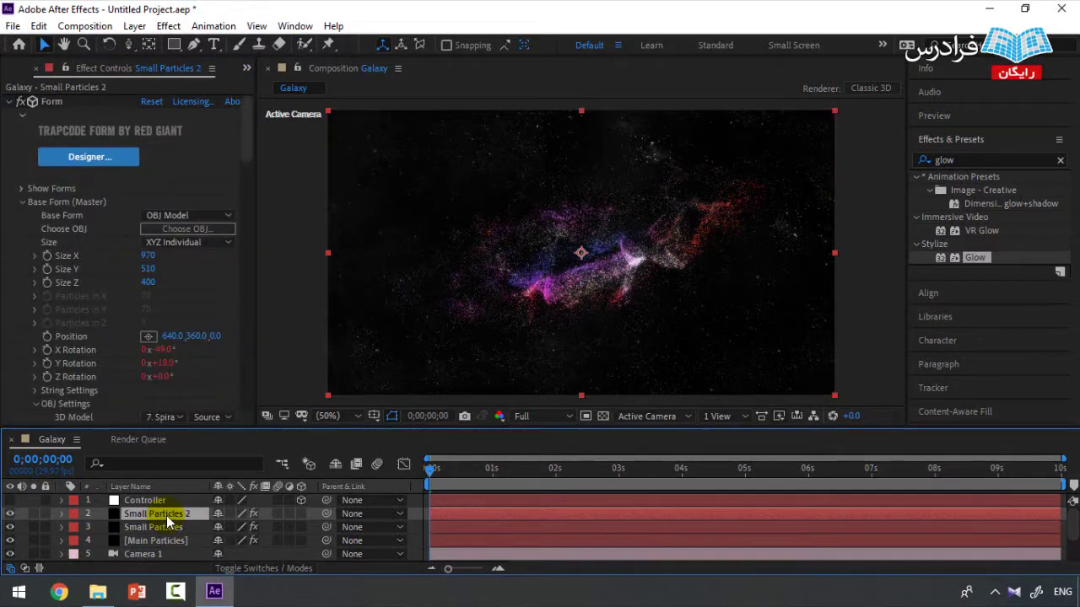
{"action": "key", "text": "Return"}
{"action": "type", "text": "Energy"}
{"action": "key", "text": "Return"}
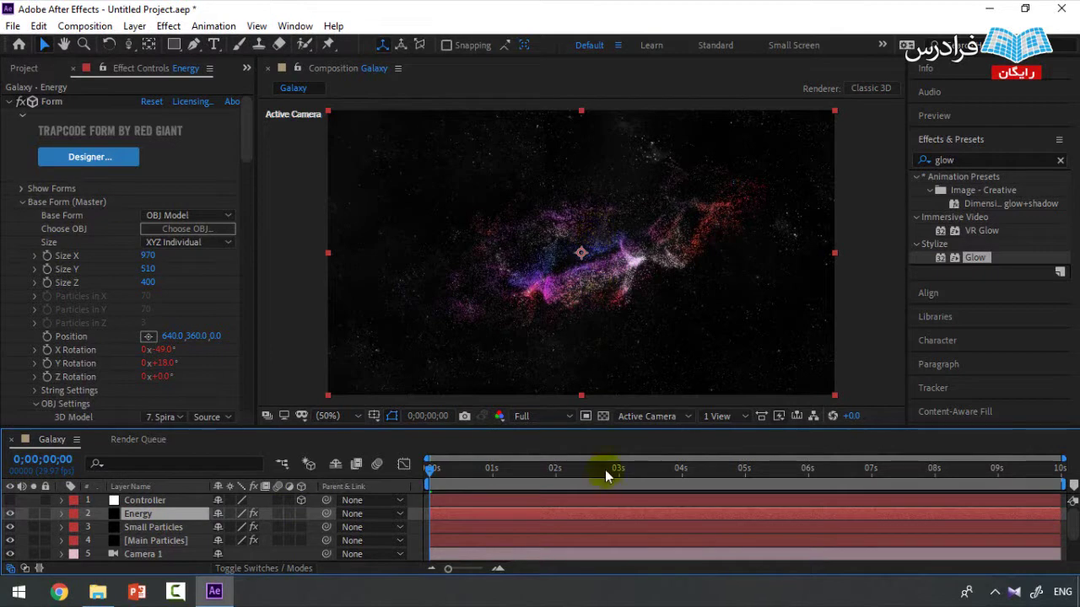
Solo the Energy layer and set its Form particle Size to 2.
{"action": "scroll", "coordinate": [197, 295], "scroll_direction": "down", "scroll_amount": 5}
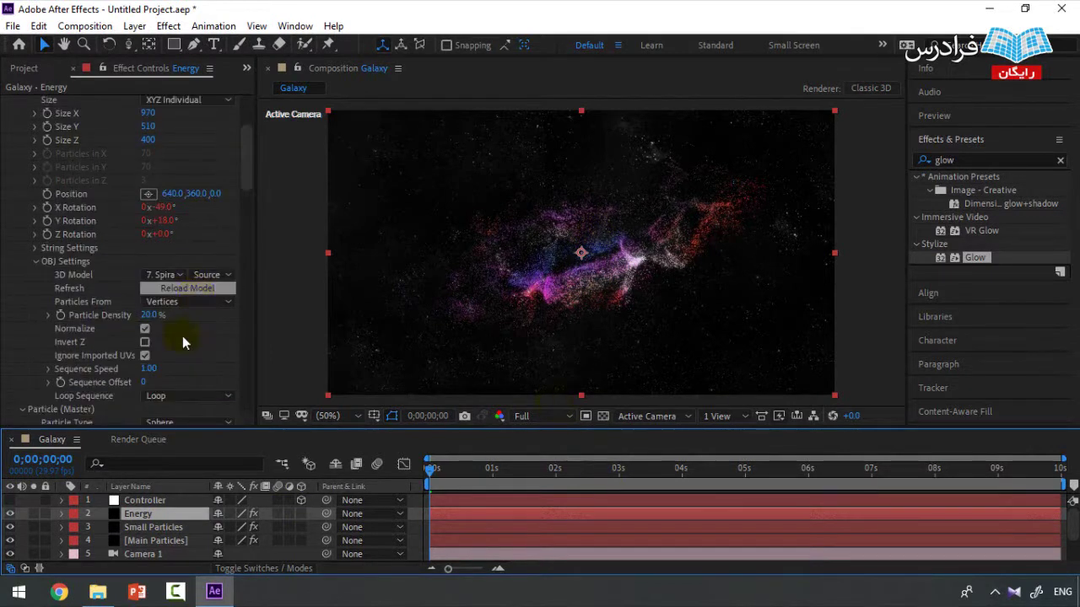
{"action": "left_click", "coordinate": [33, 514]}
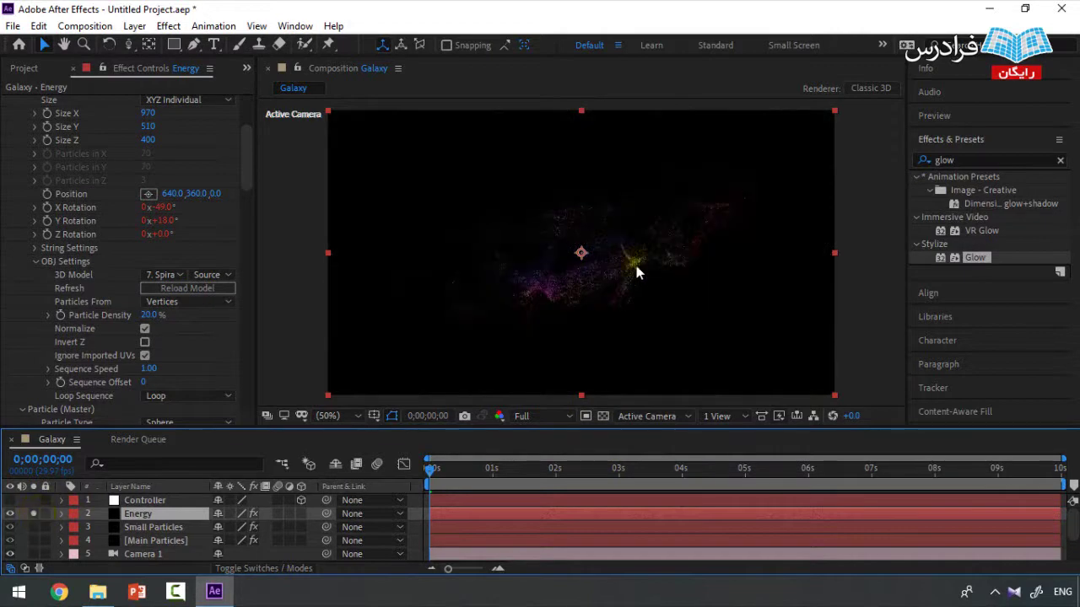
{"action": "scroll", "coordinate": [194, 310], "scroll_direction": "down", "scroll_amount": 4}
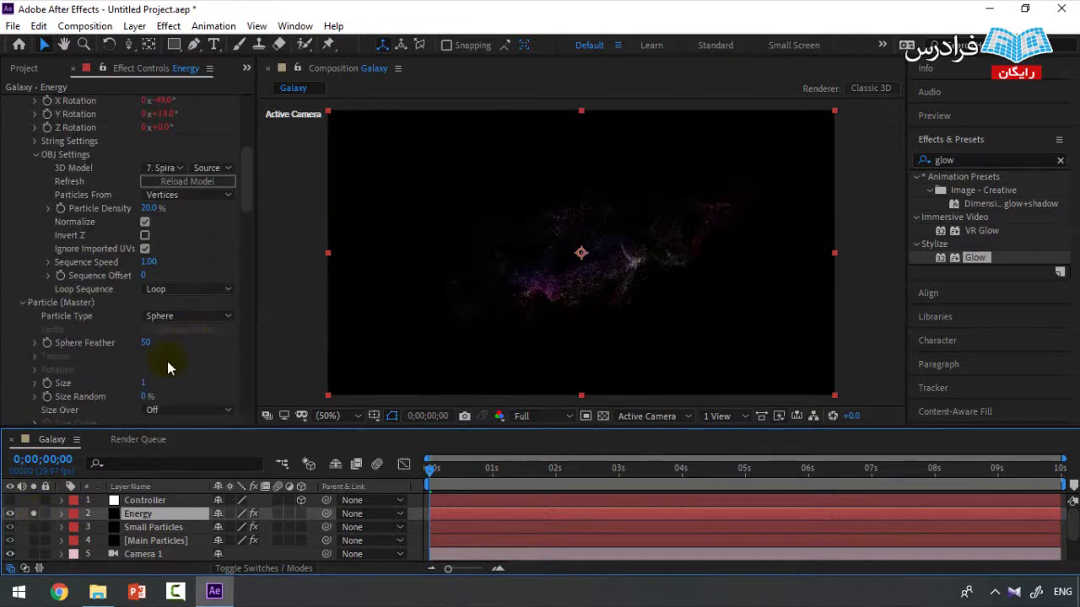
{"action": "left_click", "coordinate": [145, 384]}
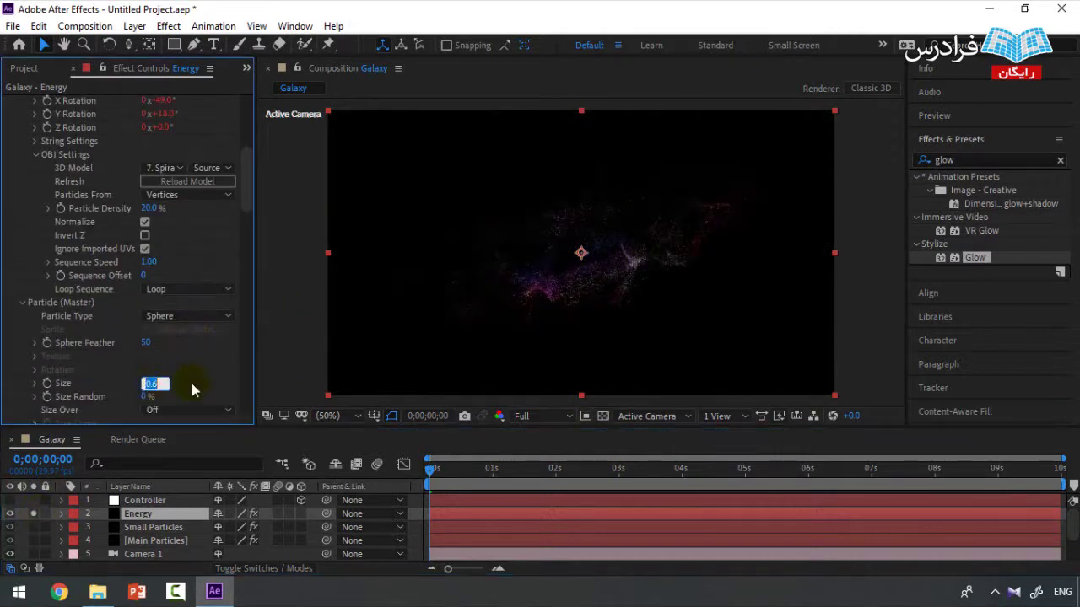
{"action": "type", "text": "2"}
{"action": "key", "text": "Return"}
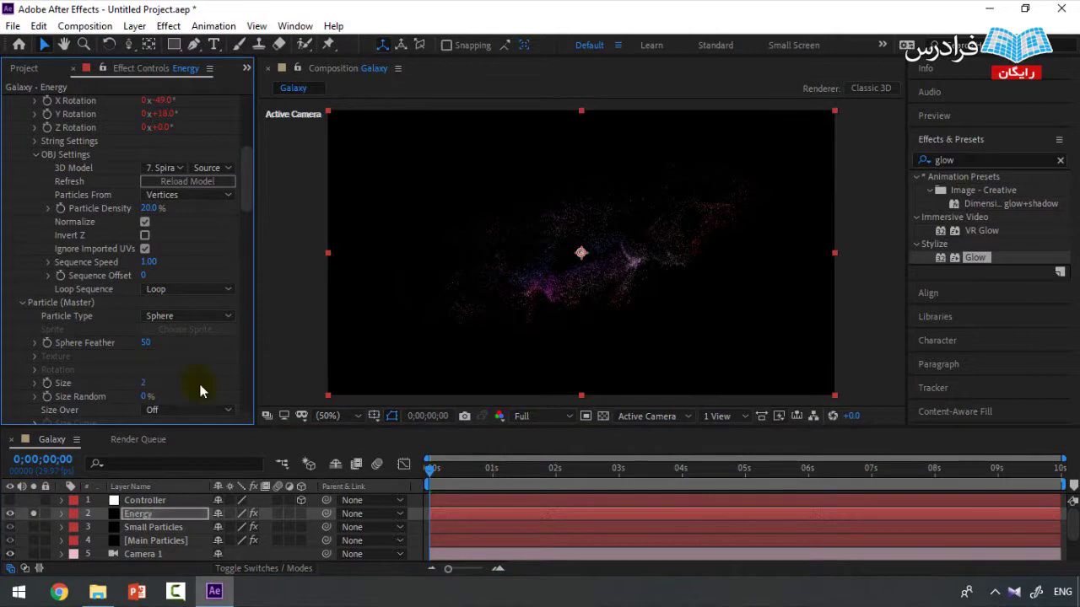
Search the effects for "vector" and apply CC Vector Blur to the Energy layer.
{"action": "left_click", "coordinate": [995, 160]}
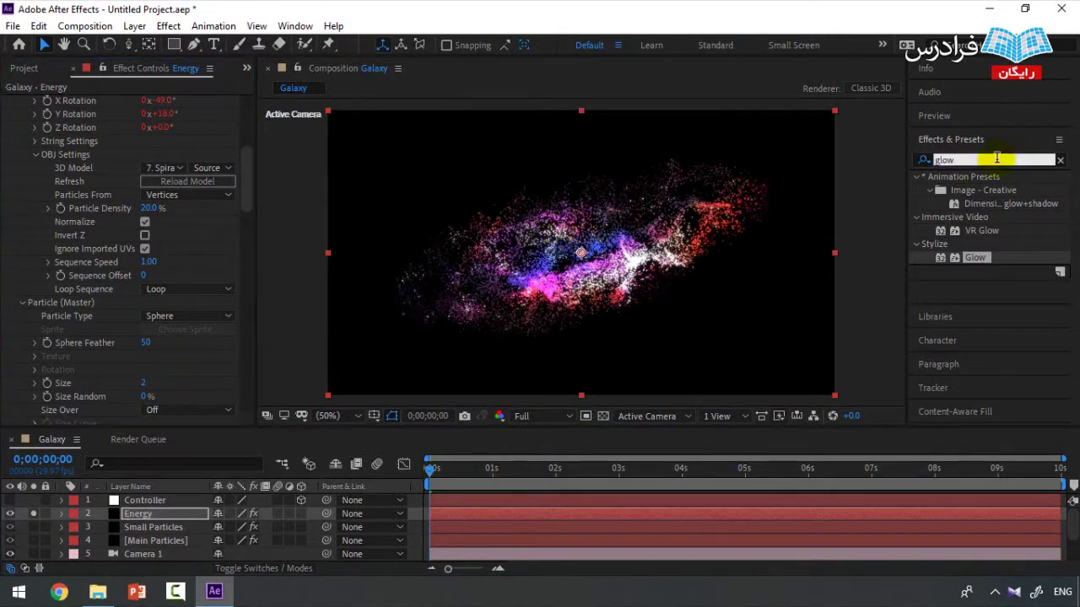
{"action": "double_click", "coordinate": [936, 160]}
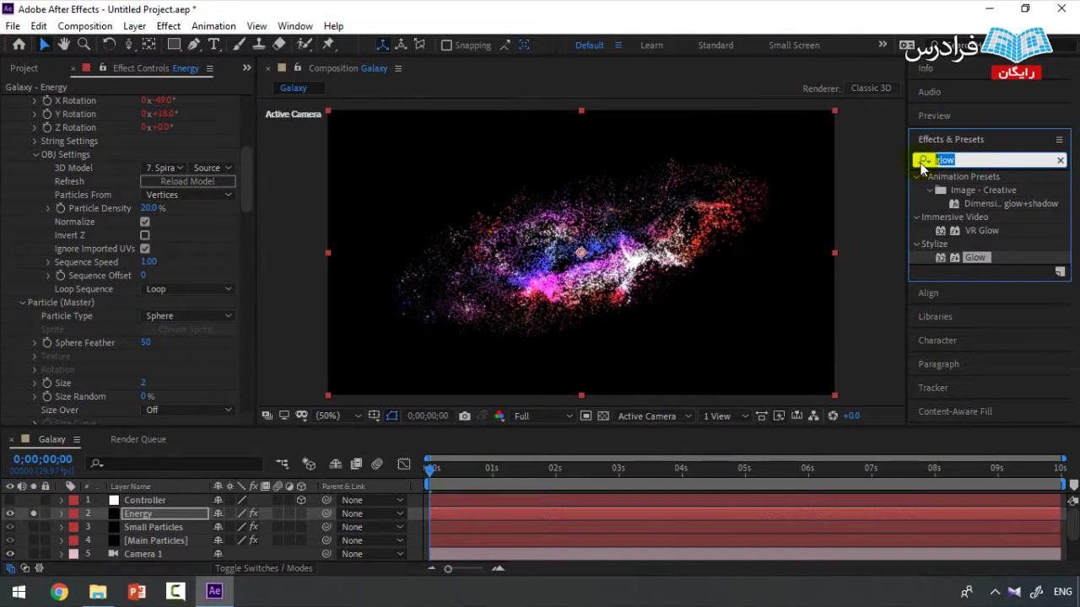
{"action": "key", "text": "BackSpace"}
{"action": "left_click", "coordinate": [923, 162]}
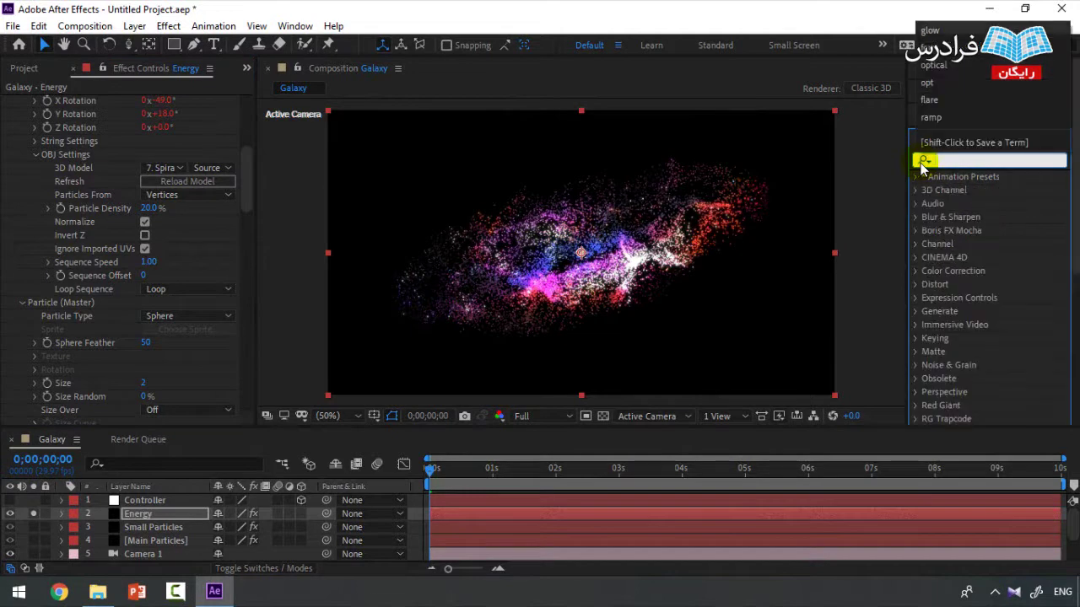
{"action": "left_click", "coordinate": [942, 160]}
{"action": "type", "text": "vector"}
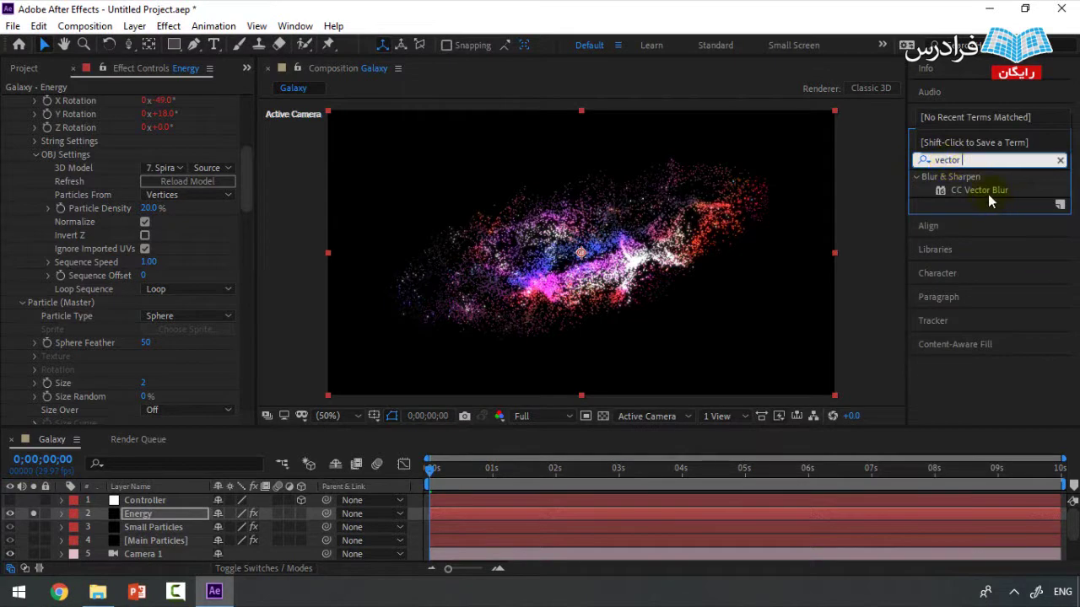
{"action": "left_click_drag", "start_coordinate": [983, 191], "coordinate": [176, 516]}
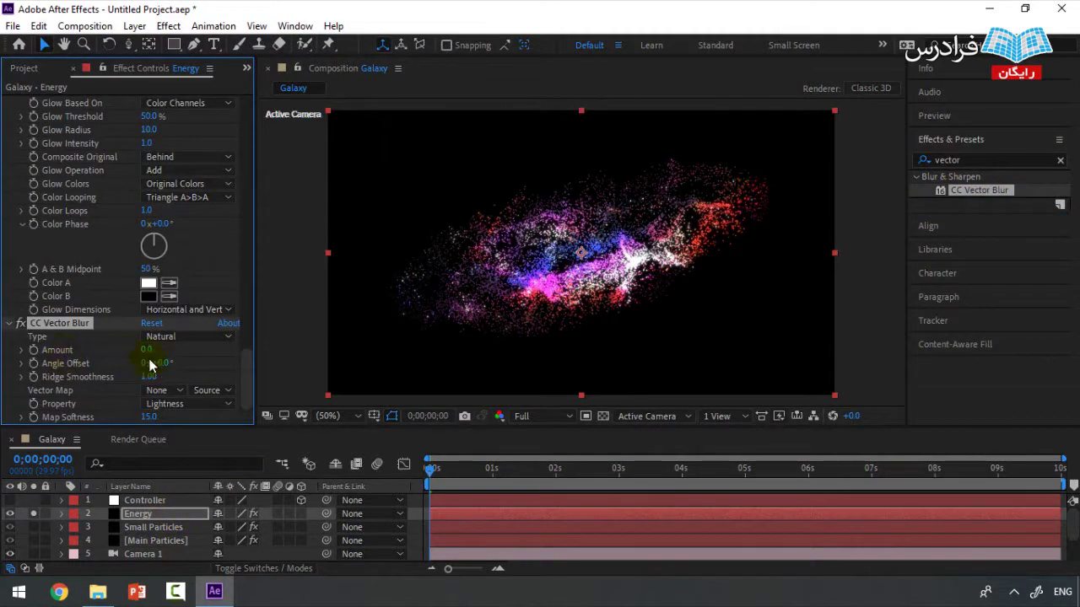
Delete the Glow effect from the Energy layer and select its CC Vector Blur effect.
{"action": "left_click_drag", "start_coordinate": [18, 322], "coordinate": [10, 105]}
{"action": "left_click", "coordinate": [41, 116]}
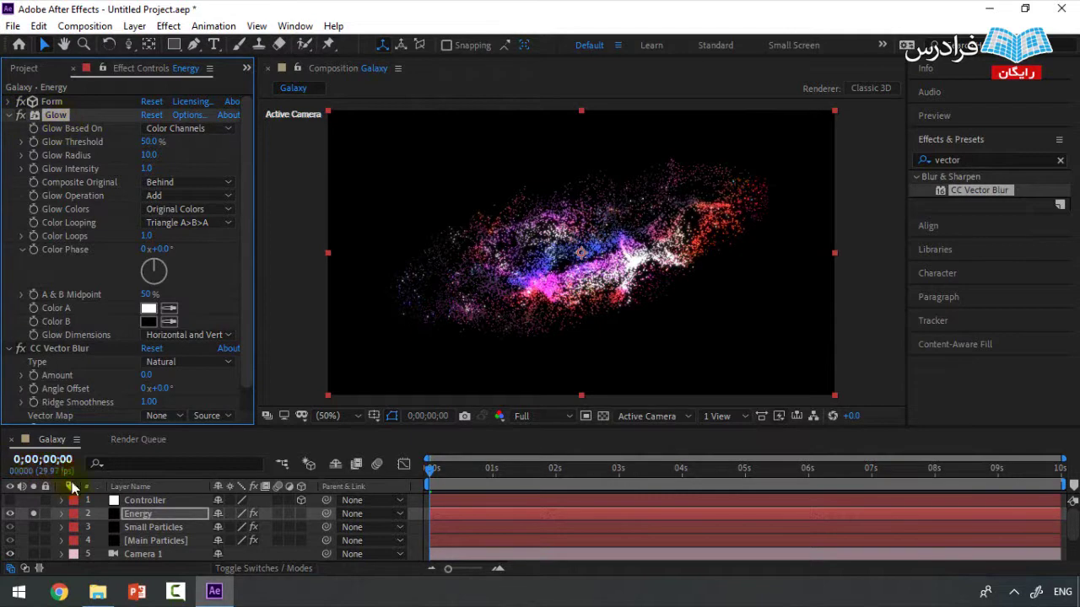
{"action": "key", "text": "Delete"}
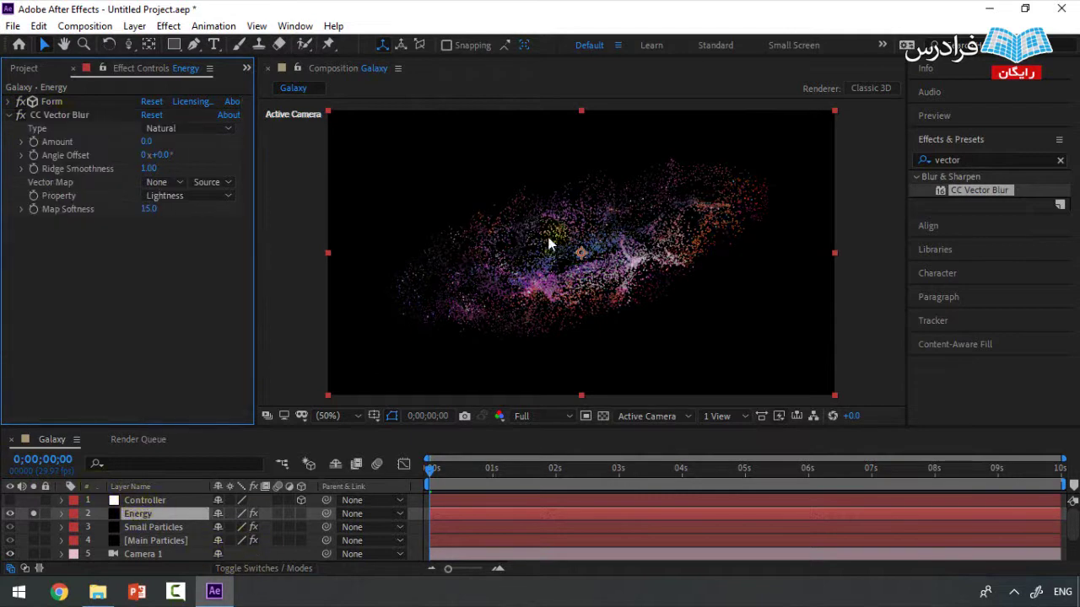
{"action": "left_click", "coordinate": [42, 116]}
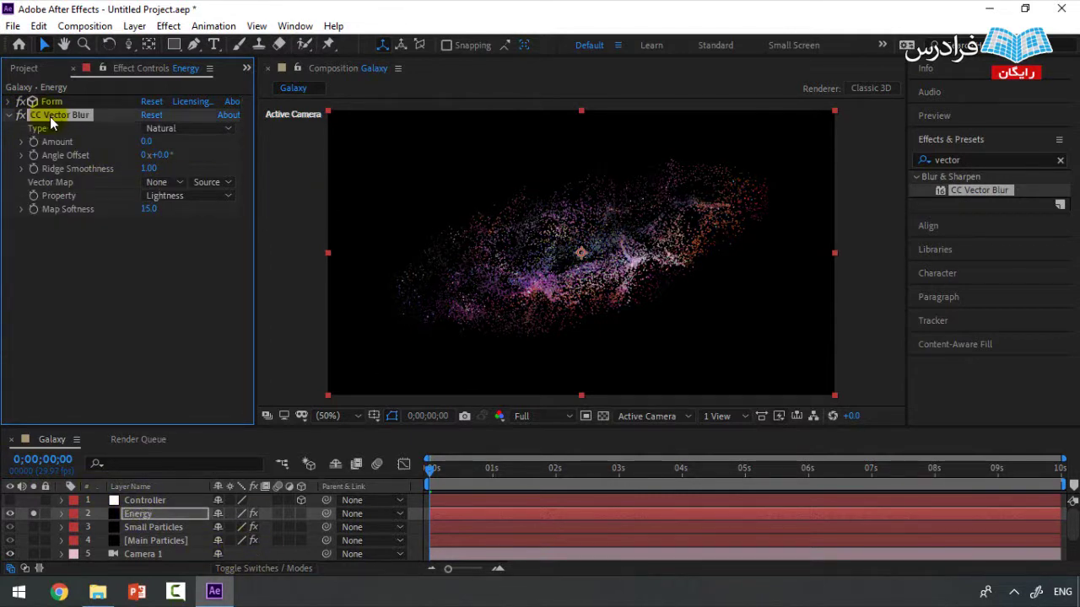
Set the CC Vector Blur Amount to 500 and Ridge Smoothness to 25.30 on the Energy layer.
{"action": "left_click_drag", "start_coordinate": [153, 143], "coordinate": [249, 135]}
{"action": "left_click_drag", "start_coordinate": [153, 141], "coordinate": [234, 145]}
{"action": "left_click_drag", "start_coordinate": [168, 144], "coordinate": [278, 141]}
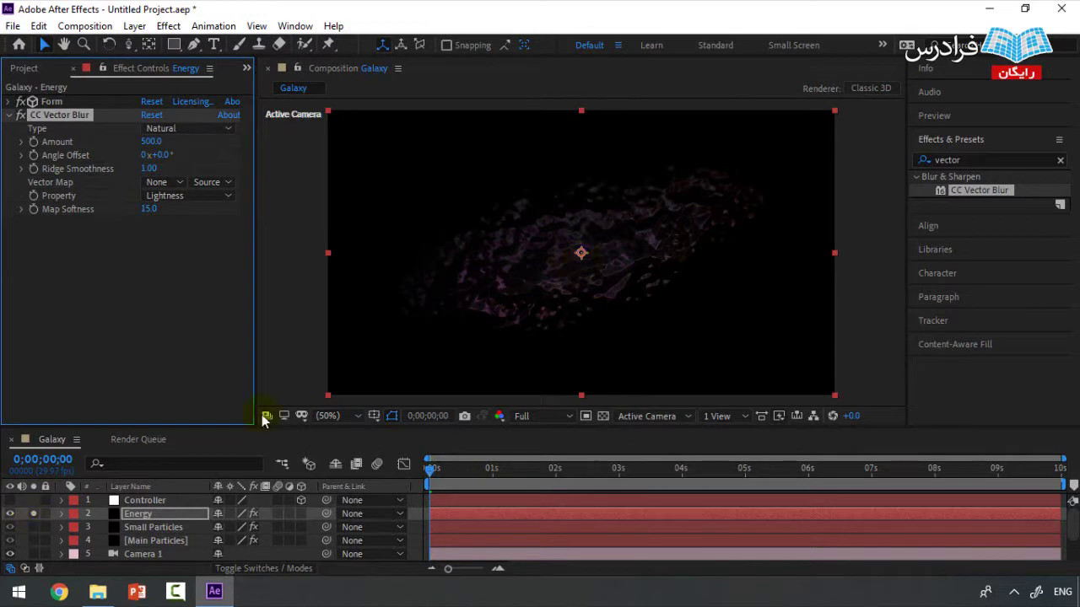
{"action": "left_click", "coordinate": [34, 514]}
{"action": "left_click_drag", "start_coordinate": [174, 172], "coordinate": [145, 169]}
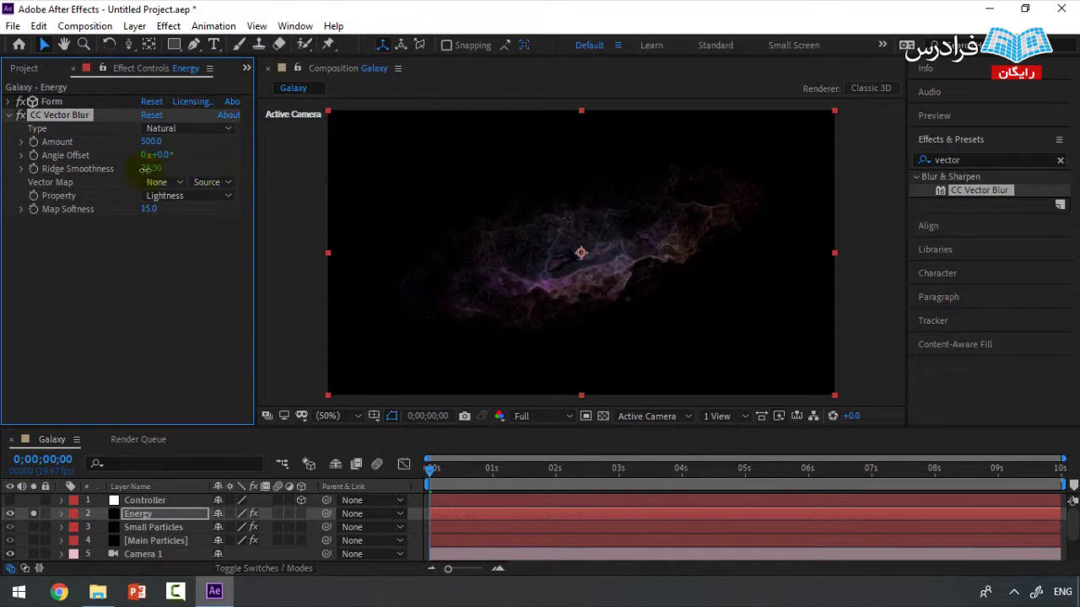
{"action": "left_click", "coordinate": [178, 243]}
{"action": "left_click", "coordinate": [151, 169]}
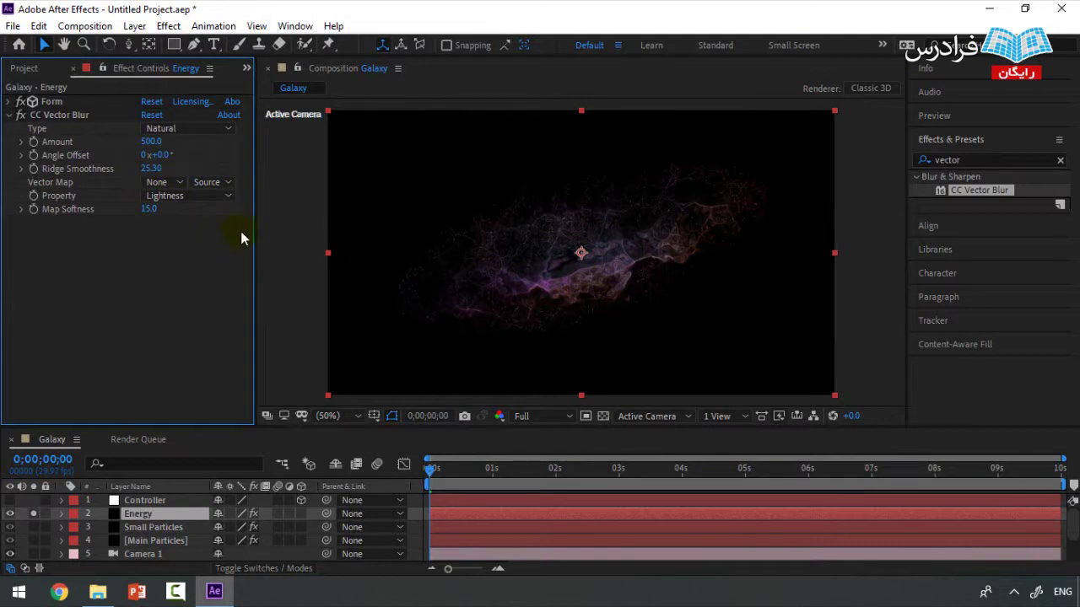
Set the CC Vector Blur Map Softness to 14.1 and unsolo the Energy layer.
{"action": "mouse_move", "coordinate": [147, 209]}
{"action": "left_mouse_down"}
{"action": "mouse_move", "coordinate": [56, 213]}
{"action": "mouse_move", "coordinate": [721, 223]}
{"action": "mouse_move", "coordinate": [168, 236]}
{"action": "left_mouse_up"}
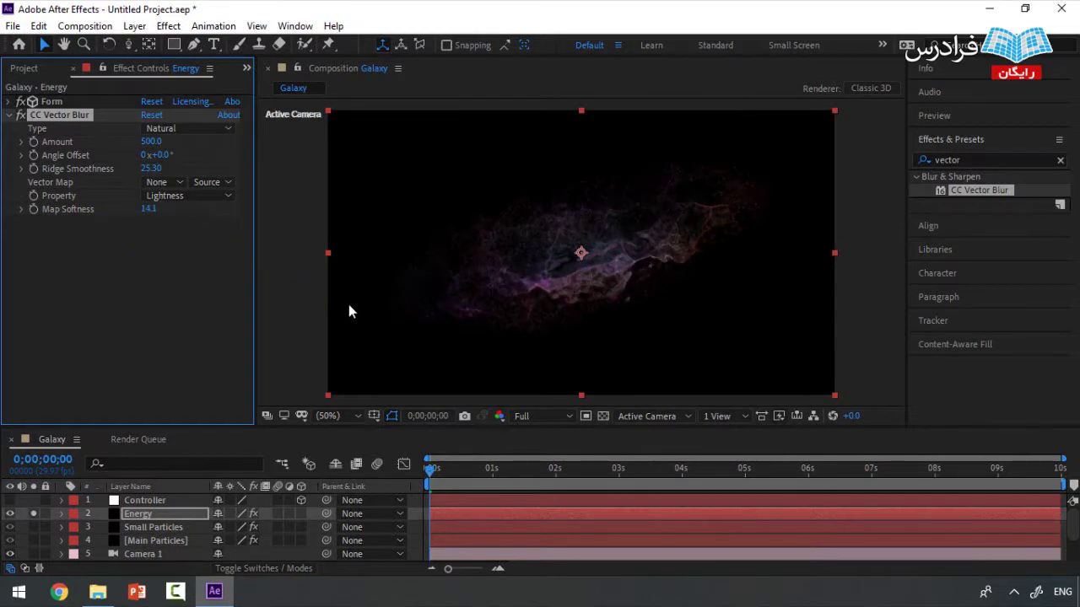
{"action": "left_click", "coordinate": [219, 288]}
{"action": "left_click", "coordinate": [34, 514]}
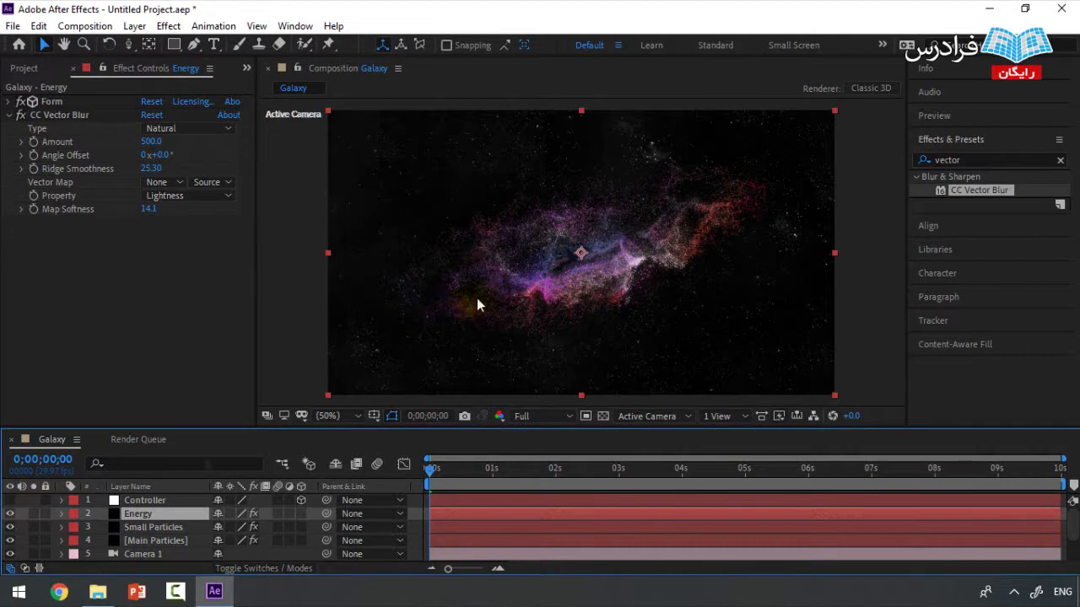
Toggle the Energy layer's visibility to compare the galaxy with and without the vector blur.
{"action": "left_click", "coordinate": [9, 514]}
{"action": "left_click", "coordinate": [10, 514]}
{"action": "left_click", "coordinate": [9, 514]}
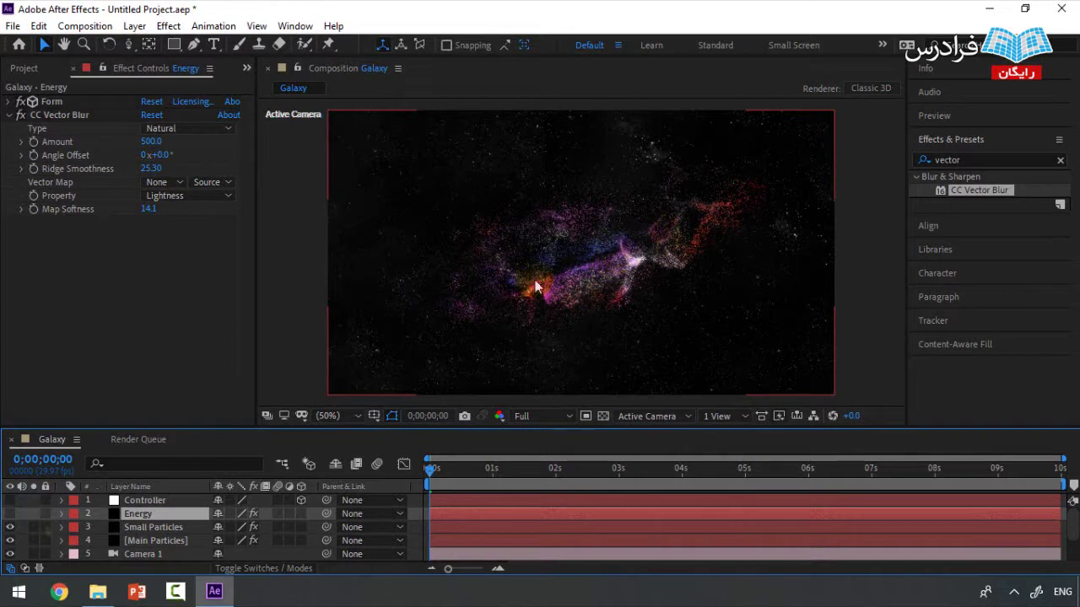
{"action": "left_click", "coordinate": [10, 514]}
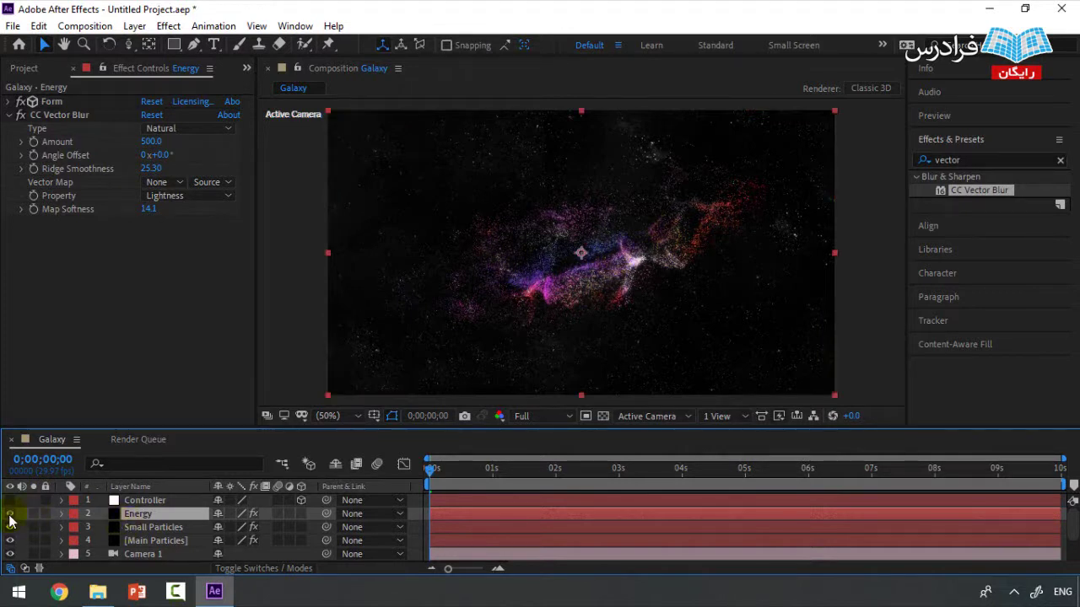
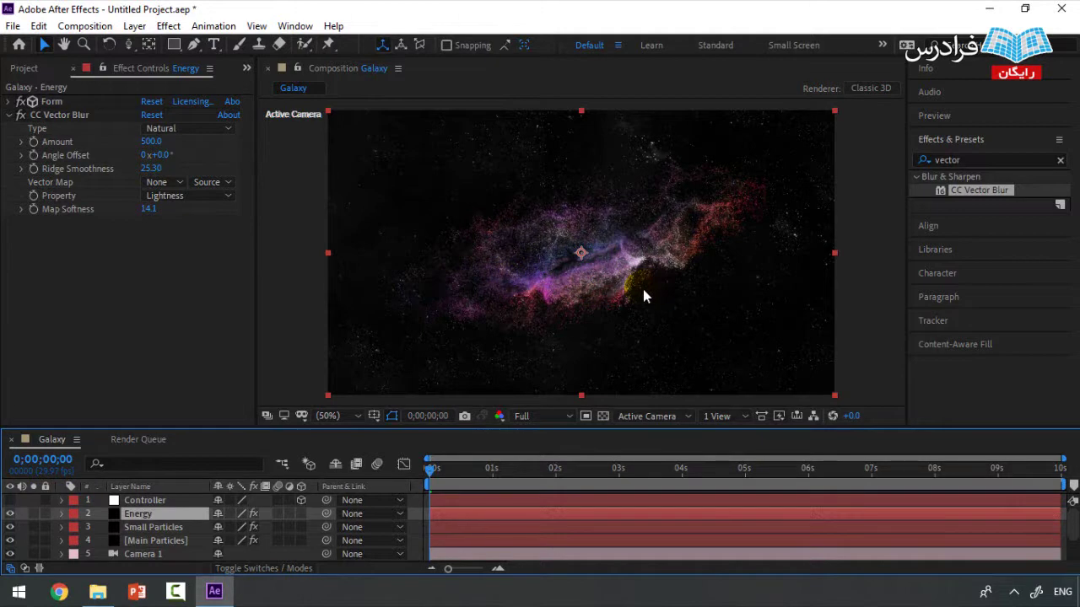
Set the Energy layer's Form particle Opacity Random to 30%.
{"action": "left_click", "coordinate": [9, 102]}
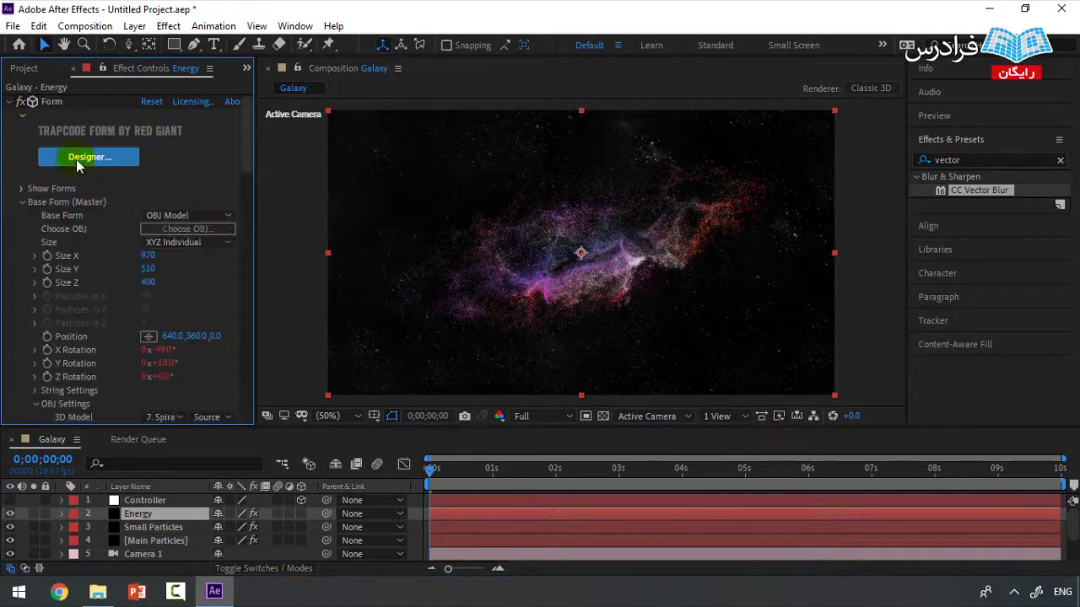
{"action": "scroll", "coordinate": [186, 310], "scroll_direction": "down", "scroll_amount": 10}
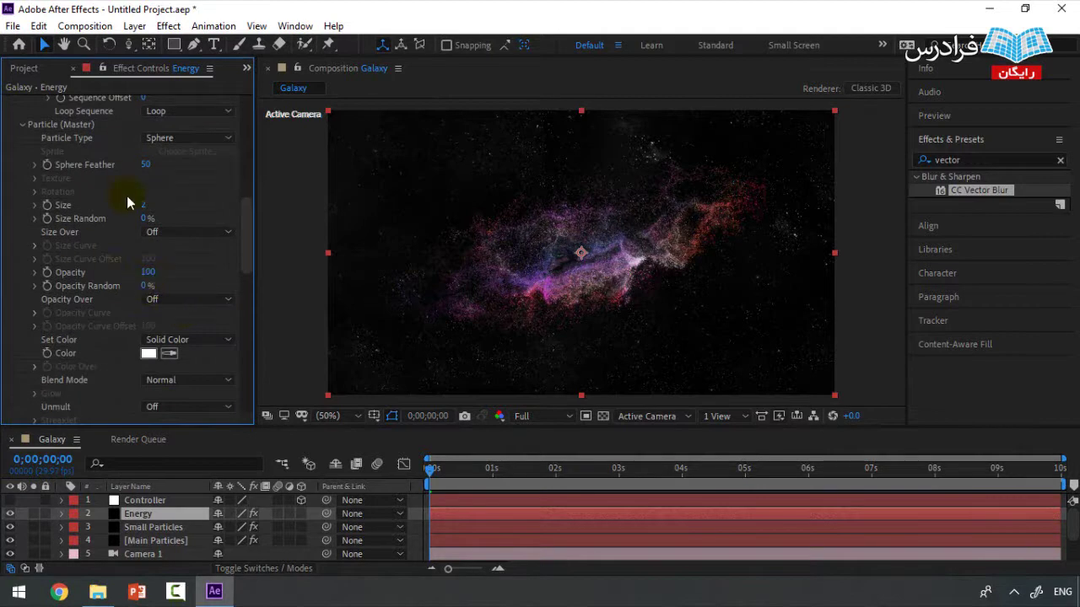
{"action": "left_click", "coordinate": [150, 285]}
{"action": "left_click_drag", "start_coordinate": [156, 285], "coordinate": [157, 287]}
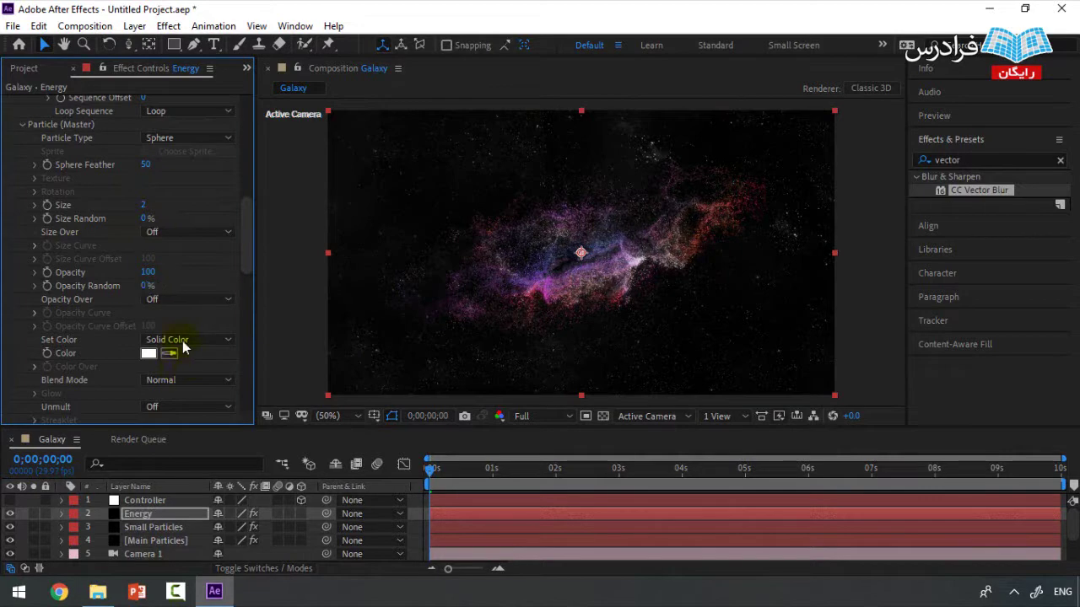
{"action": "left_click", "coordinate": [146, 286]}
{"action": "type", "text": "30"}
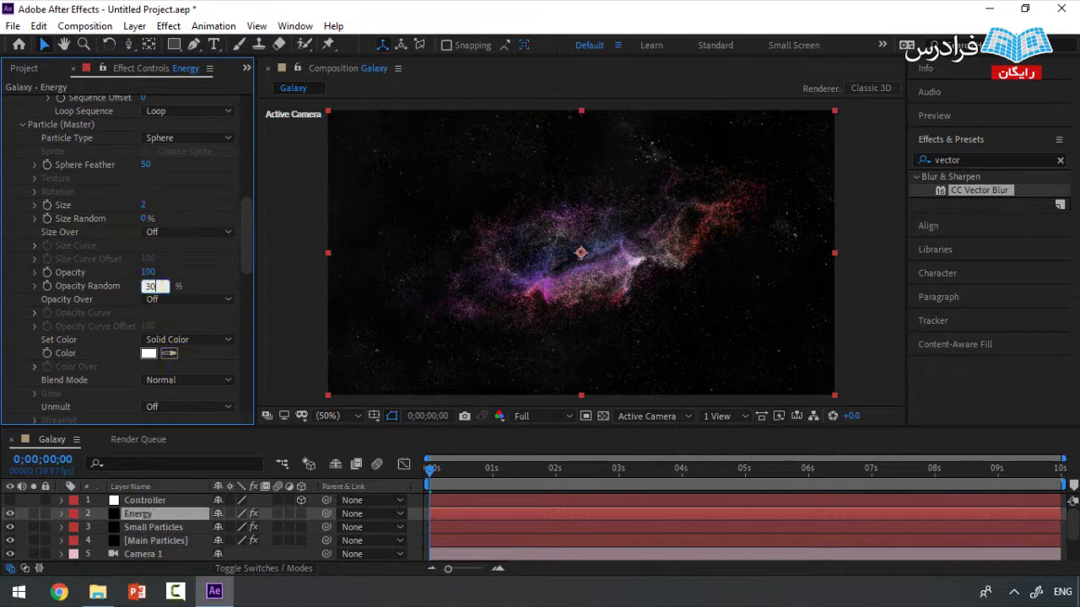
{"action": "key", "text": "Return"}
Set the Fractal Field Displace of the Energy layer's Form effect to 136.
{"action": "scroll", "coordinate": [145, 309], "scroll_direction": "down", "scroll_amount": 3}
{"action": "scroll", "coordinate": [145, 310], "scroll_direction": "down", "scroll_amount": 4}
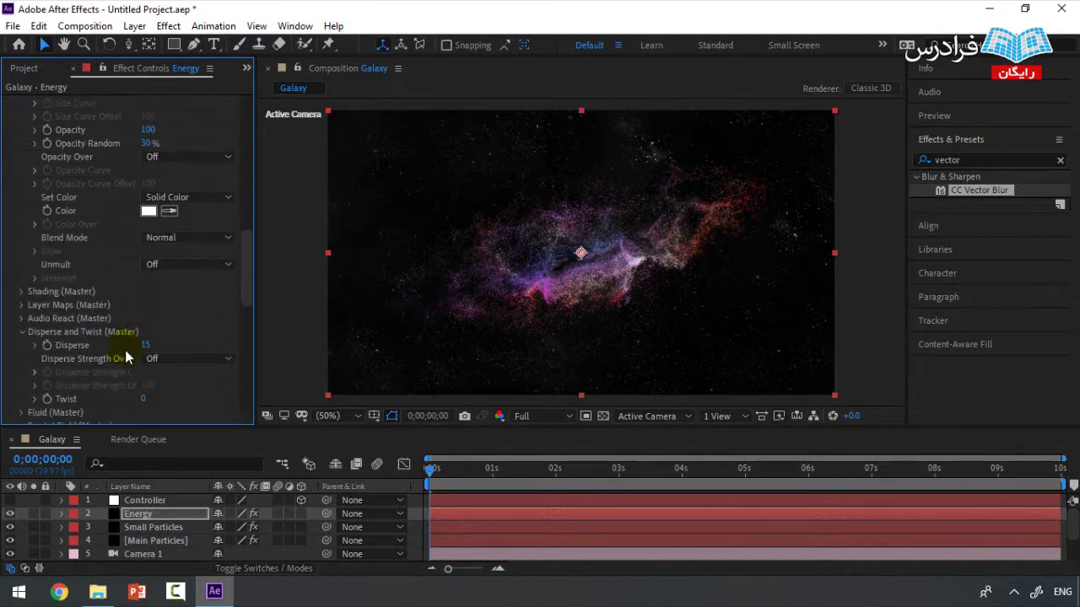
{"action": "scroll", "coordinate": [150, 355], "scroll_direction": "down", "scroll_amount": 4}
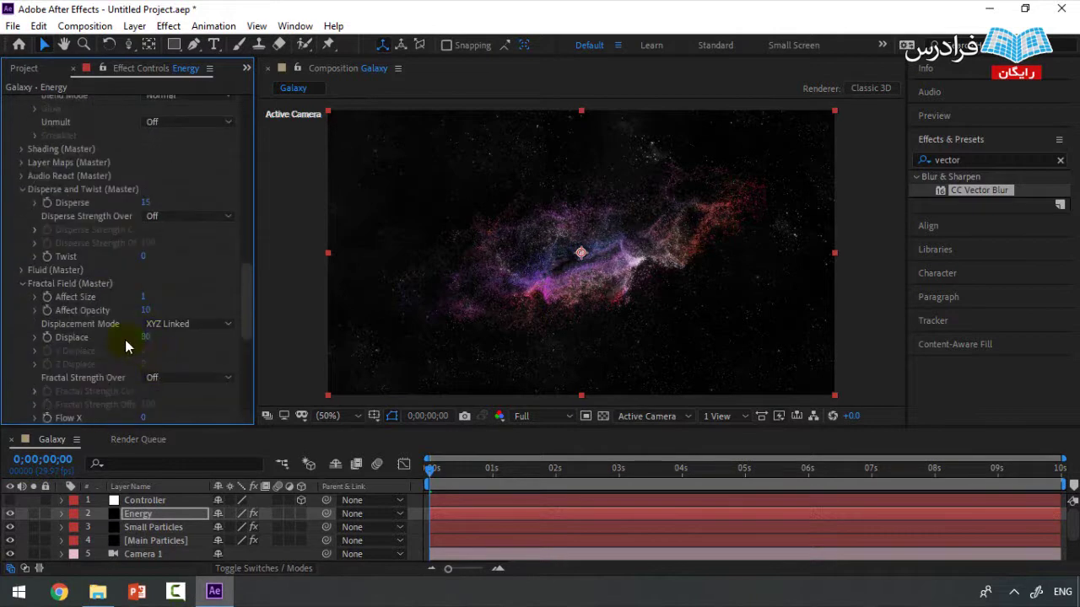
{"action": "left_click_drag", "start_coordinate": [176, 337], "coordinate": [150, 337]}
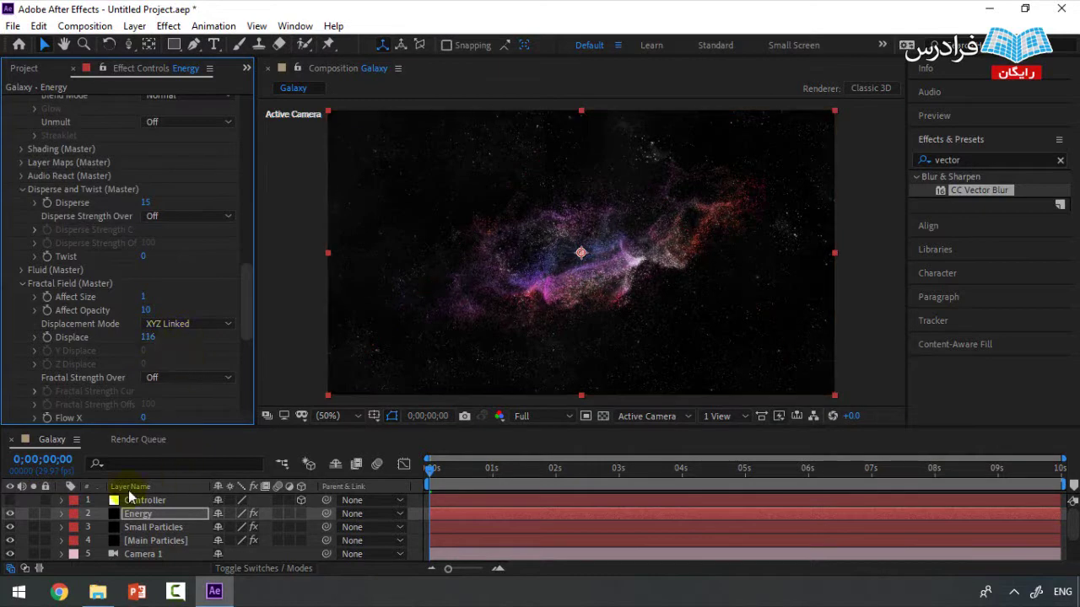
Hide and show the Energy layer to examine the effect of the stronger fractal displacement.
{"action": "left_click", "coordinate": [11, 514]}
{"action": "left_click", "coordinate": [10, 513]}
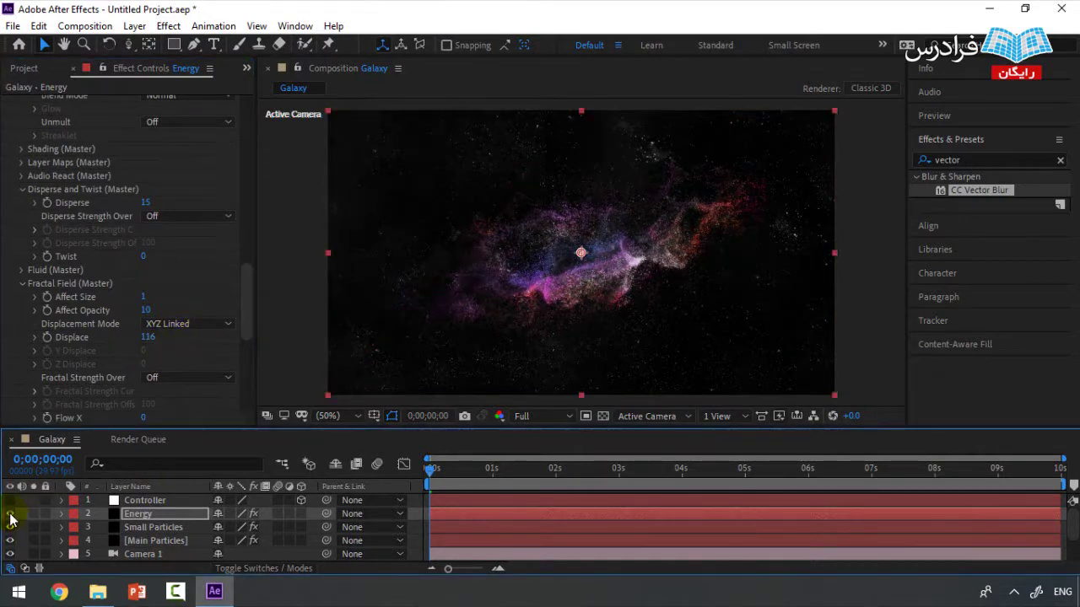
{"action": "left_click", "coordinate": [10, 513]}
Try Particle Density values of 50%, 30% and 20% in the Energy layer's Form OBJ Settings.
{"action": "scroll", "coordinate": [206, 275], "scroll_direction": "up", "scroll_amount": 15}
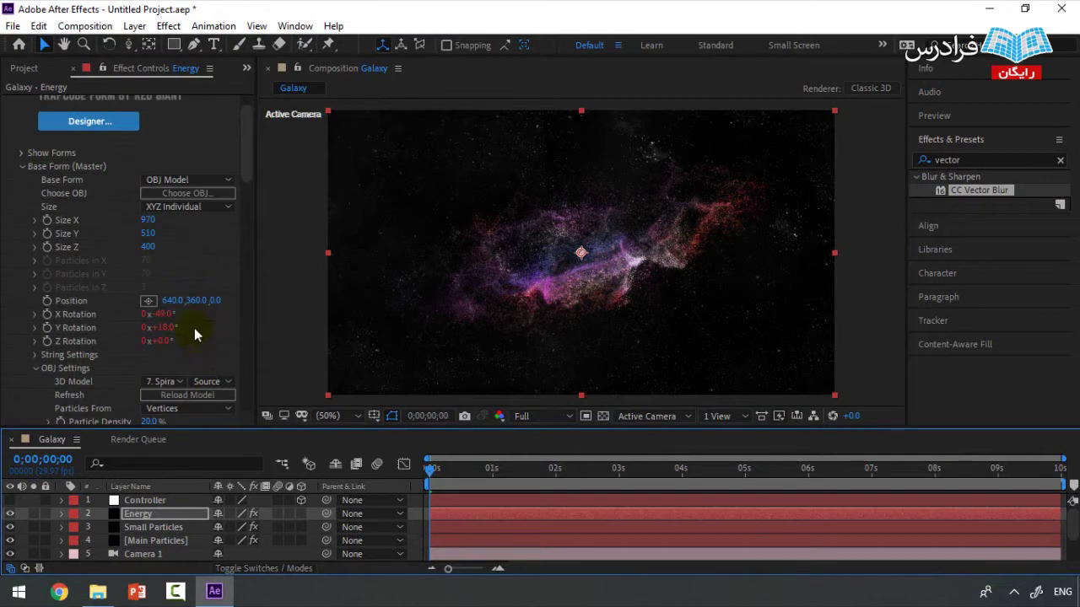
{"action": "scroll", "coordinate": [180, 352], "scroll_direction": "down", "scroll_amount": 3}
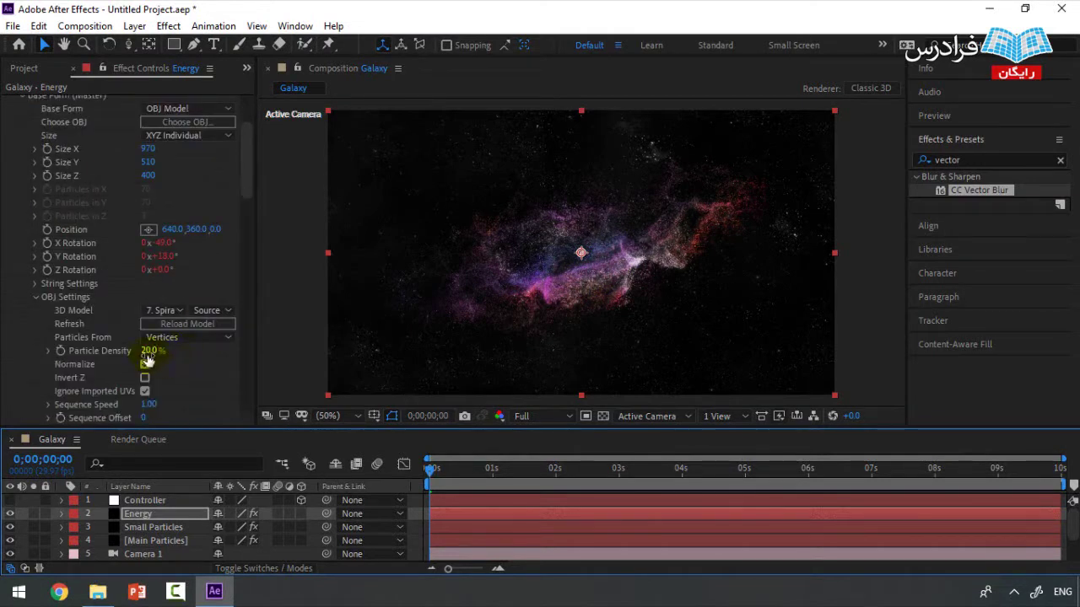
{"action": "left_click_drag", "start_coordinate": [148, 354], "coordinate": [243, 355]}
{"action": "left_click", "coordinate": [177, 349]}
{"action": "type", "text": "50"}
{"action": "key", "text": "Return"}
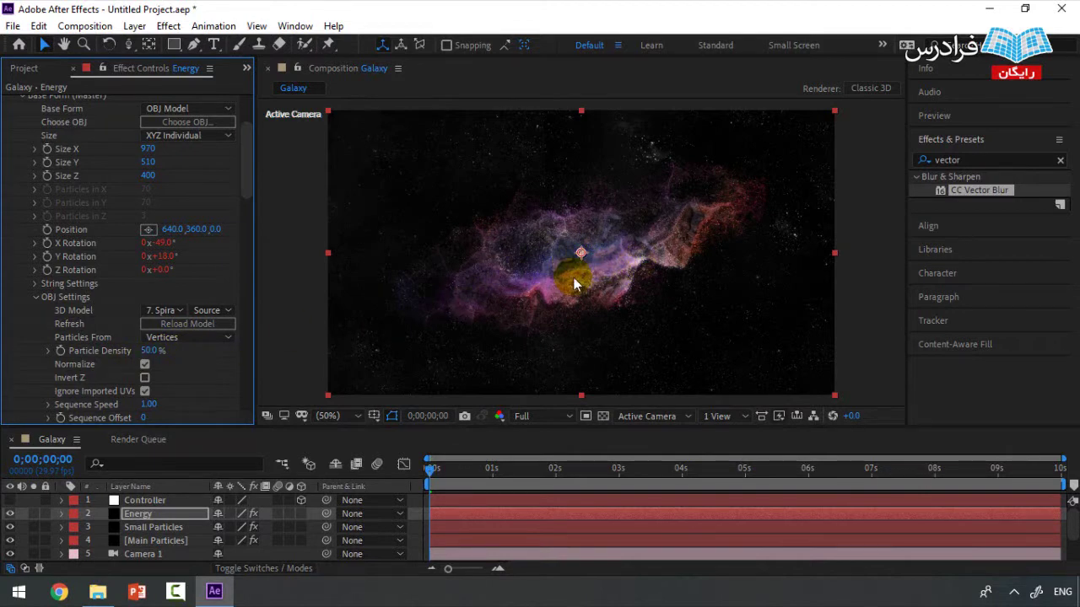
{"action": "left_click", "coordinate": [153, 350]}
{"action": "type", "text": "30"}
{"action": "key", "text": "Return"}
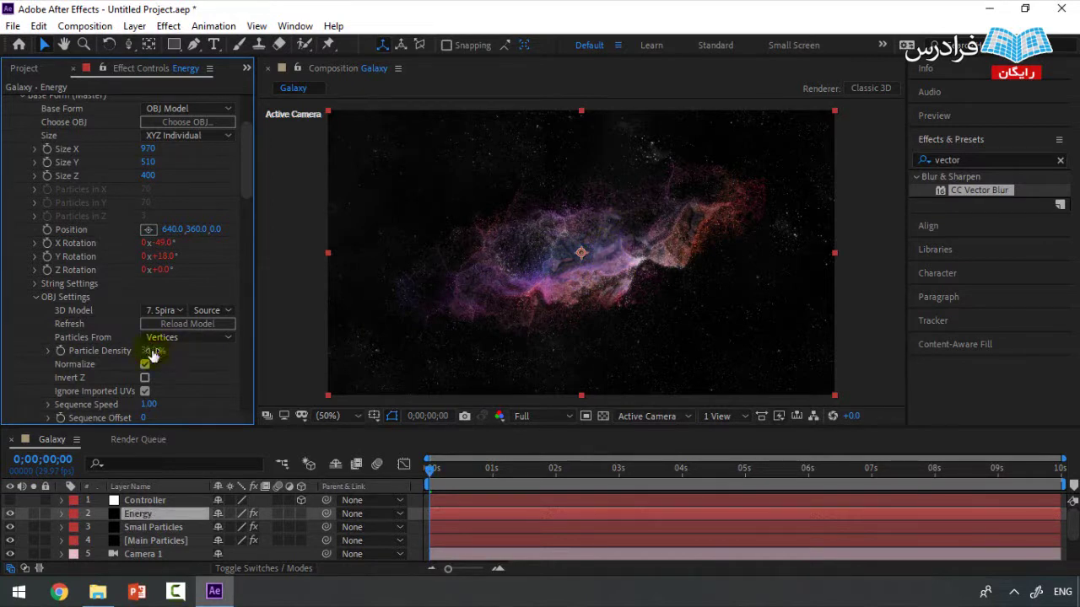
{"action": "left_click", "coordinate": [151, 350]}
{"action": "type", "text": "20"}
{"action": "key", "text": "Return"}
Set the Energy layer's Form Particle Density to 25% and check the layer's contribution to the galaxy.
{"action": "left_click", "coordinate": [153, 350]}
{"action": "type", "text": "25"}
{"action": "key", "text": "Return"}
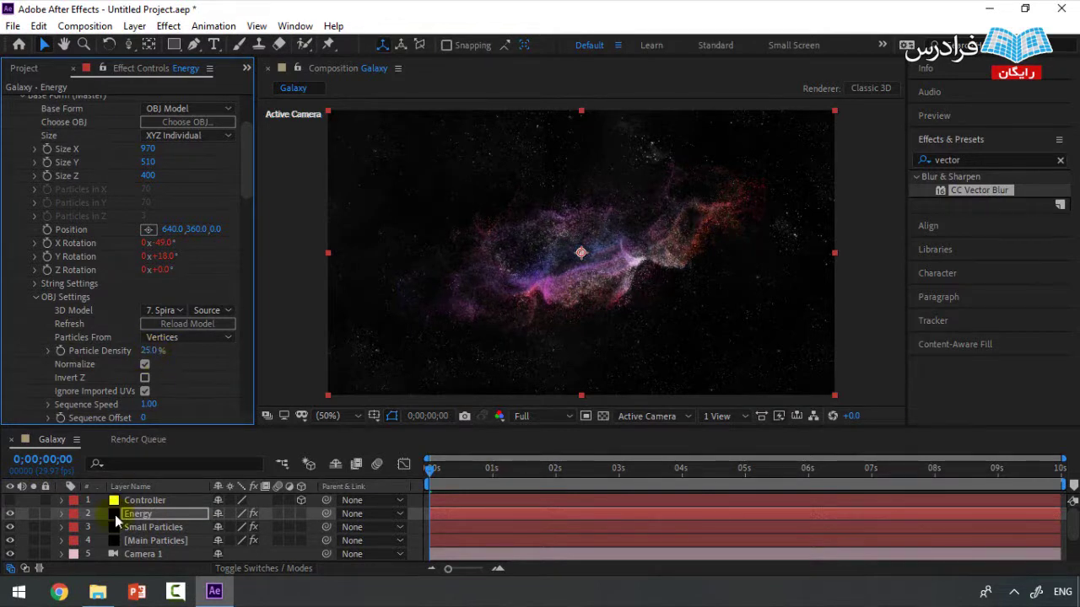
{"action": "left_click", "coordinate": [11, 514]}
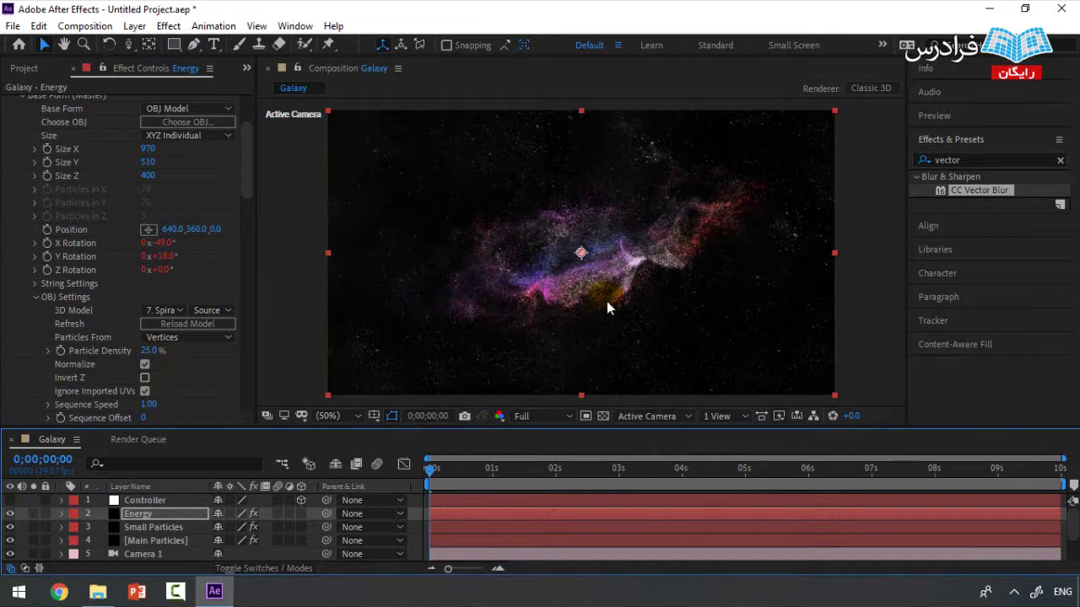
Duplicate the Energy layer.
{"action": "left_click", "coordinate": [142, 516]}
{"action": "scroll", "coordinate": [126, 253], "scroll_direction": "up", "scroll_amount": 5}
{"action": "left_click", "coordinate": [9, 101]}
{"action": "left_click", "coordinate": [147, 514]}
{"action": "key", "text": "ctrl+d"}
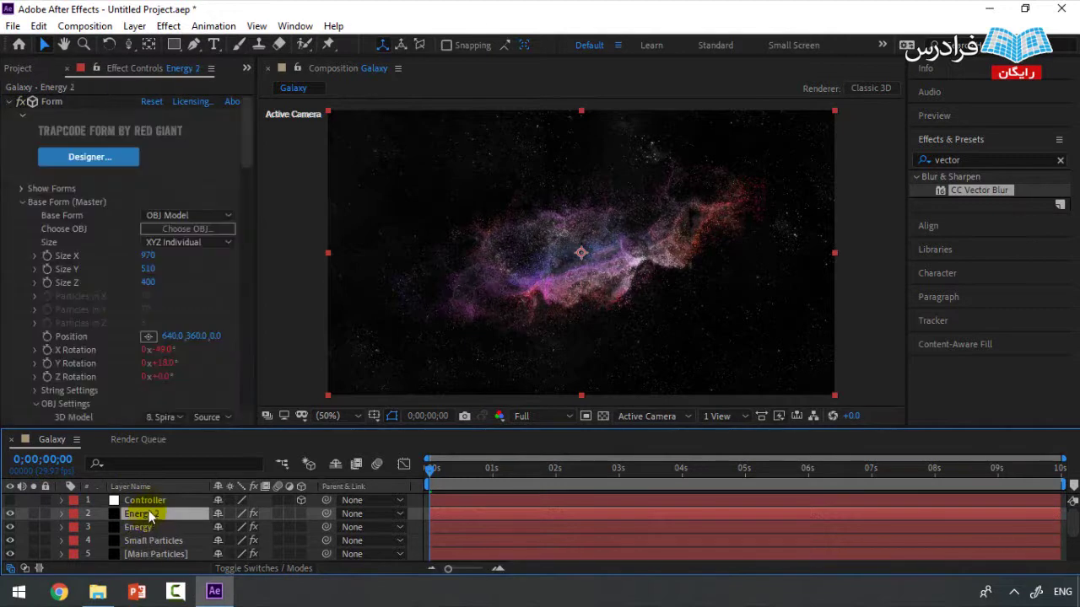
{"action": "scroll", "coordinate": [163, 521], "scroll_direction": "down", "scroll_amount": 3}
{"action": "scroll", "coordinate": [164, 519], "scroll_direction": "up", "scroll_amount": 3}
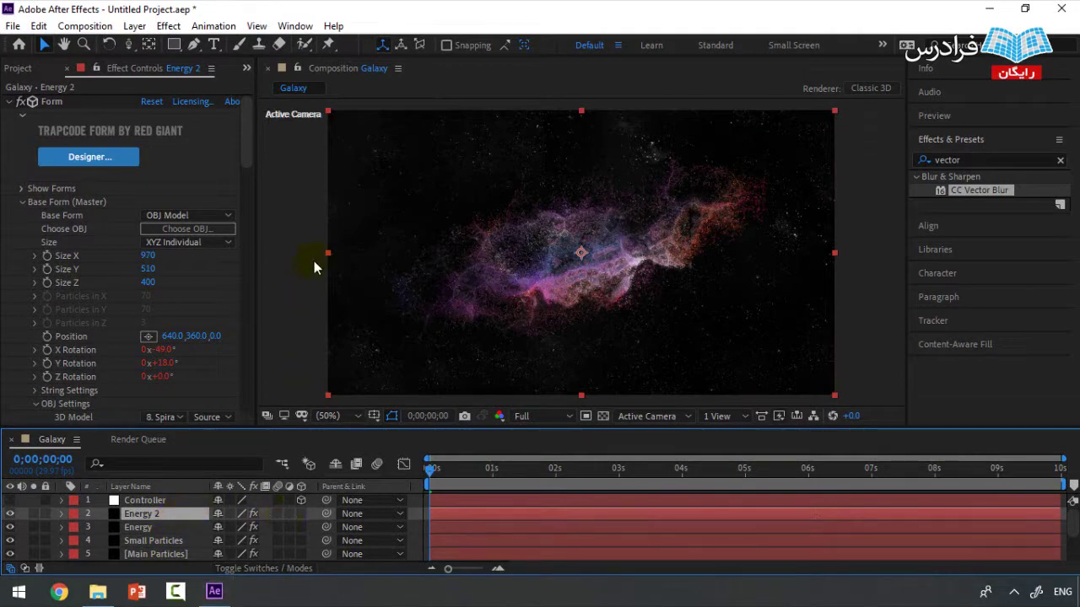
Save the project as Galaxy Scene in the Project 9 folder.
{"action": "key", "text": "ctrl+s"}
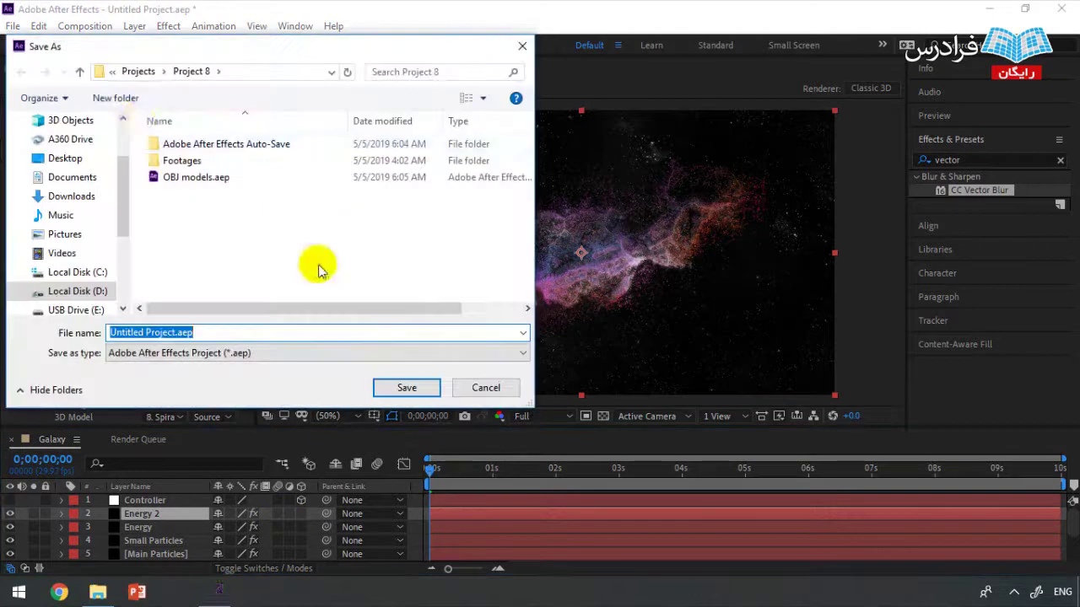
{"action": "left_click", "coordinate": [82, 74]}
{"action": "double_click", "coordinate": [203, 277]}
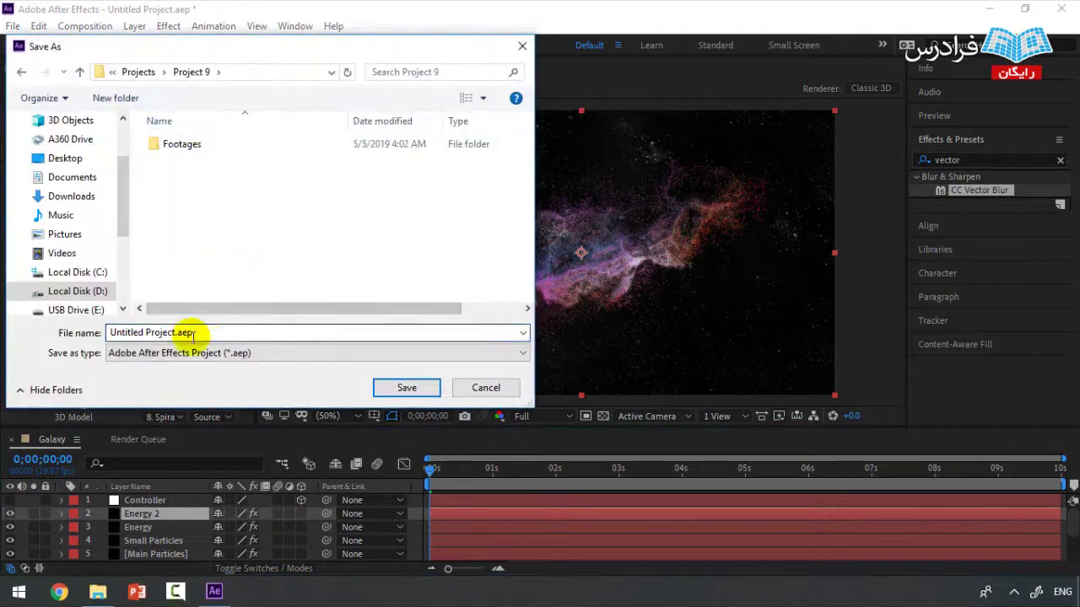
{"action": "left_click", "coordinate": [175, 332]}
{"action": "left_click_drag", "start_coordinate": [174, 333], "coordinate": [43, 337]}
{"action": "type", "text": "Galaxy Scene"}
{"action": "left_click", "coordinate": [402, 388]}
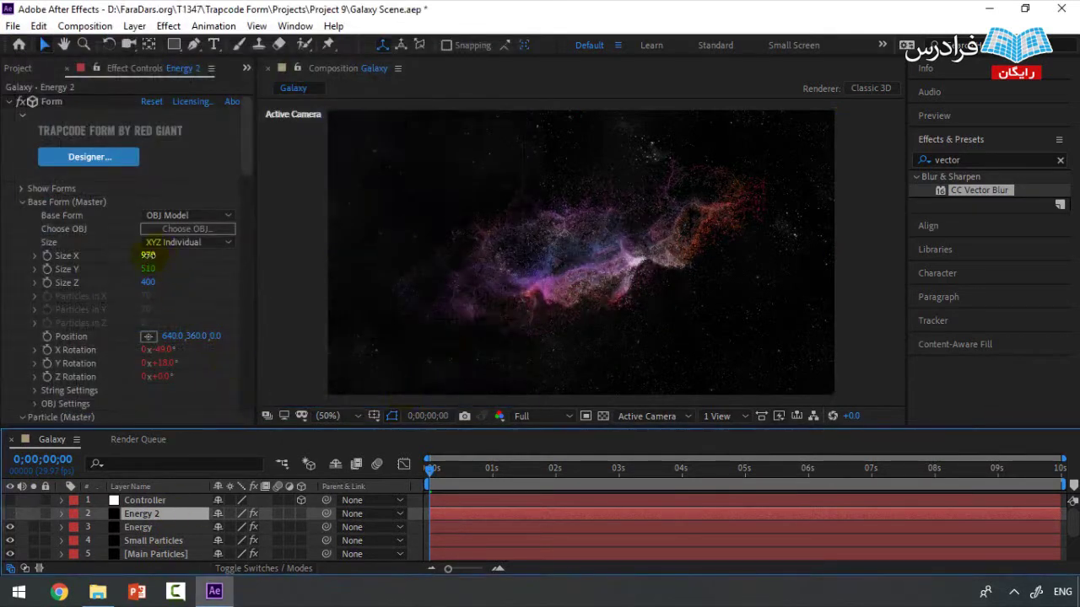
Set the Energy 2 layer's Form Size X to 1020 and Size Y to 660, with the layer visible.
{"action": "left_click", "coordinate": [153, 255]}
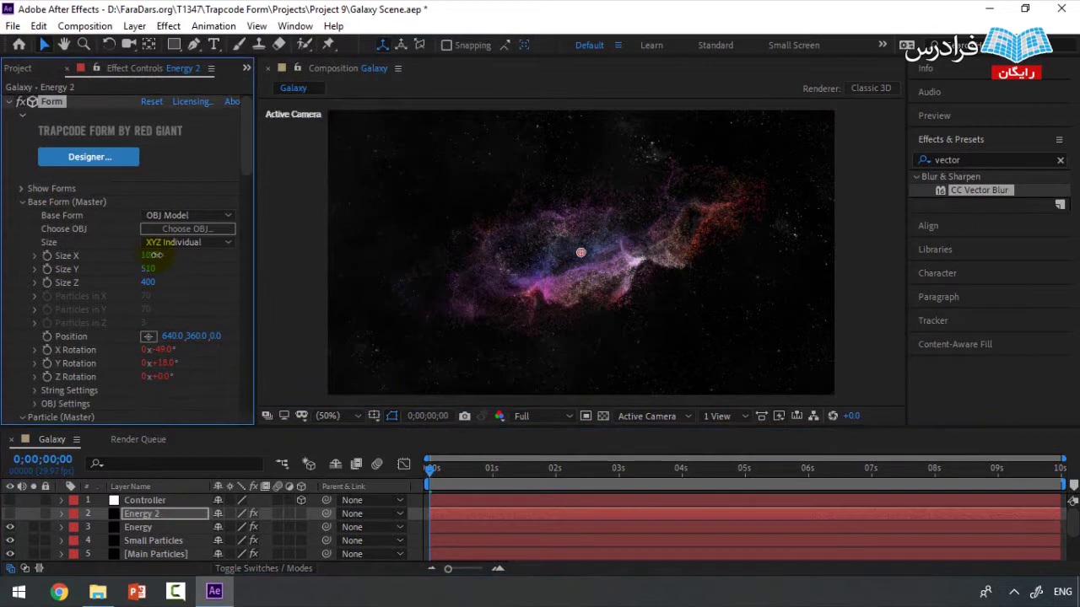
{"action": "left_click", "coordinate": [11, 513]}
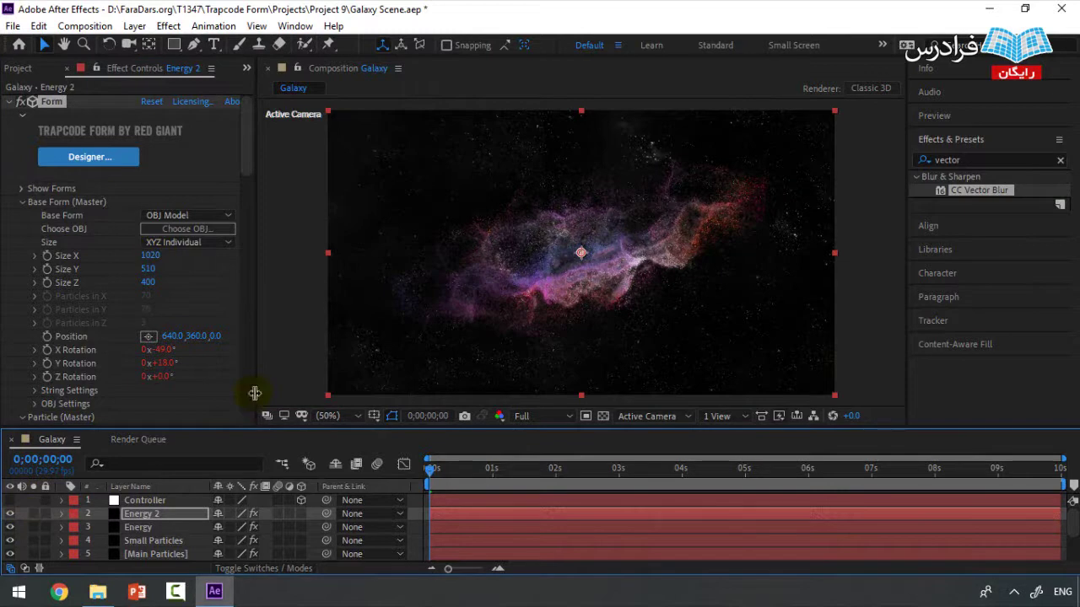
{"action": "left_click_drag", "start_coordinate": [148, 268], "coordinate": [163, 269]}
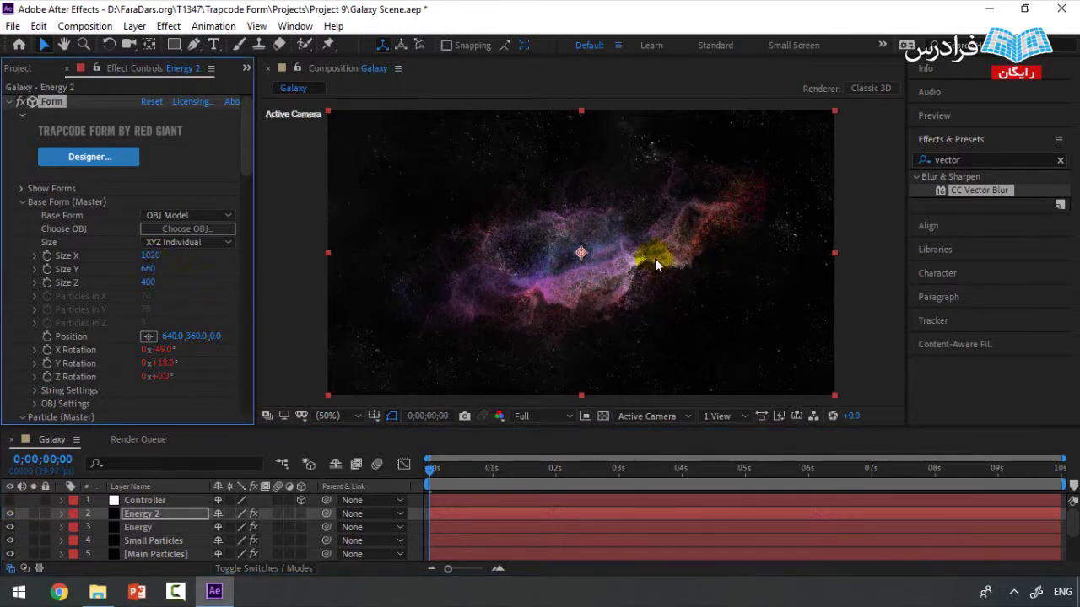
Set the Energy 2 layer's Form particle Size Random to 29%.
{"action": "scroll", "coordinate": [228, 297], "scroll_direction": "down", "scroll_amount": 2}
{"action": "scroll", "coordinate": [203, 287], "scroll_direction": "down", "scroll_amount": 10}
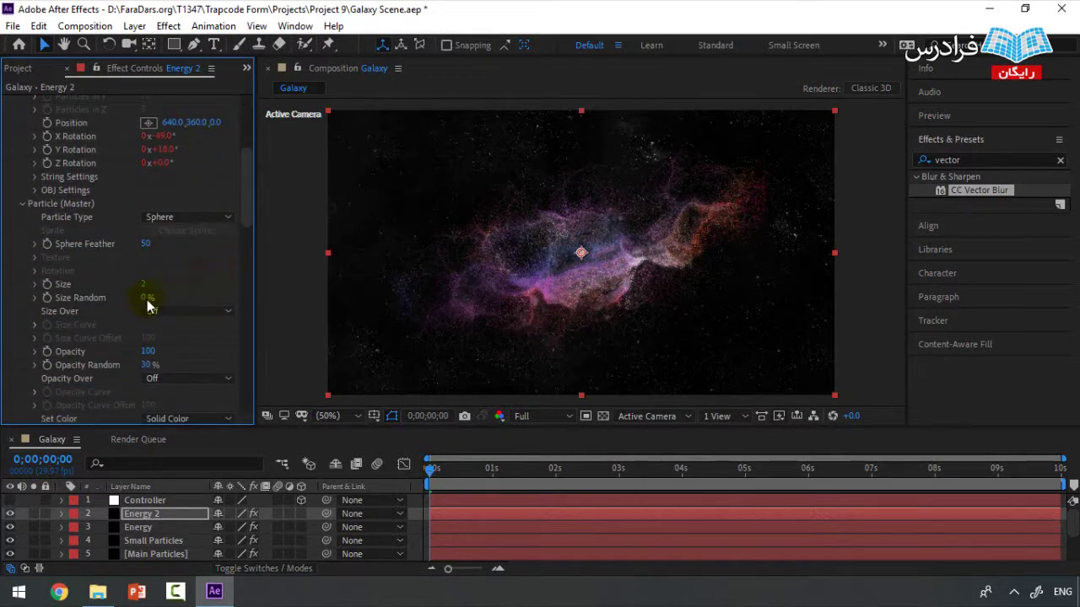
{"action": "left_click_drag", "start_coordinate": [156, 297], "coordinate": [161, 297]}
Set the Small Particles layer's Form particle Size Random to 18%.
{"action": "scroll", "coordinate": [170, 516], "scroll_direction": "down", "scroll_amount": 2}
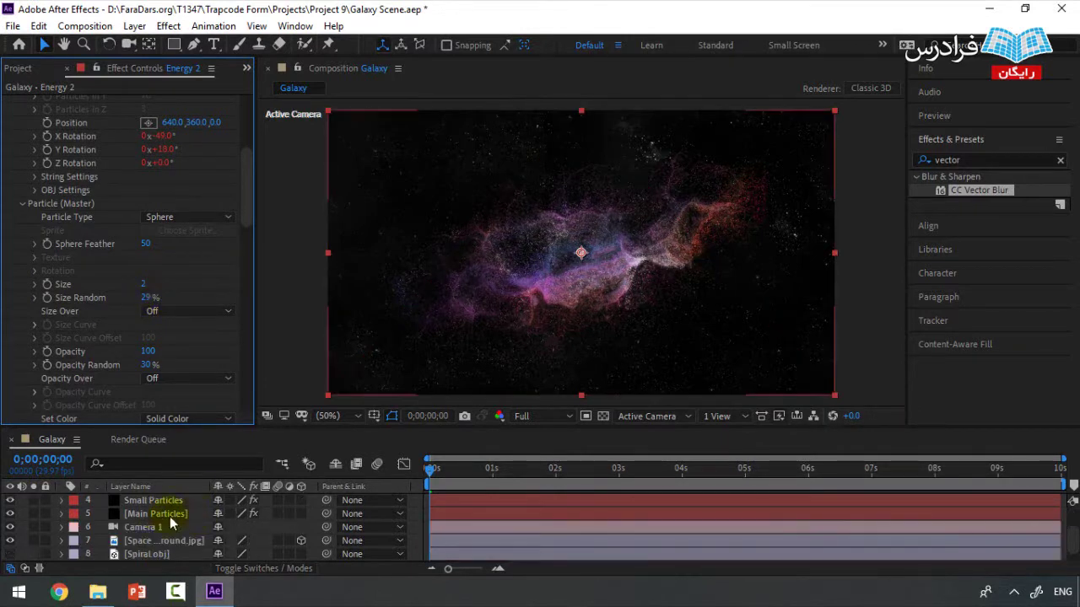
{"action": "scroll", "coordinate": [155, 511], "scroll_direction": "up", "scroll_amount": 2}
{"action": "left_click", "coordinate": [155, 541]}
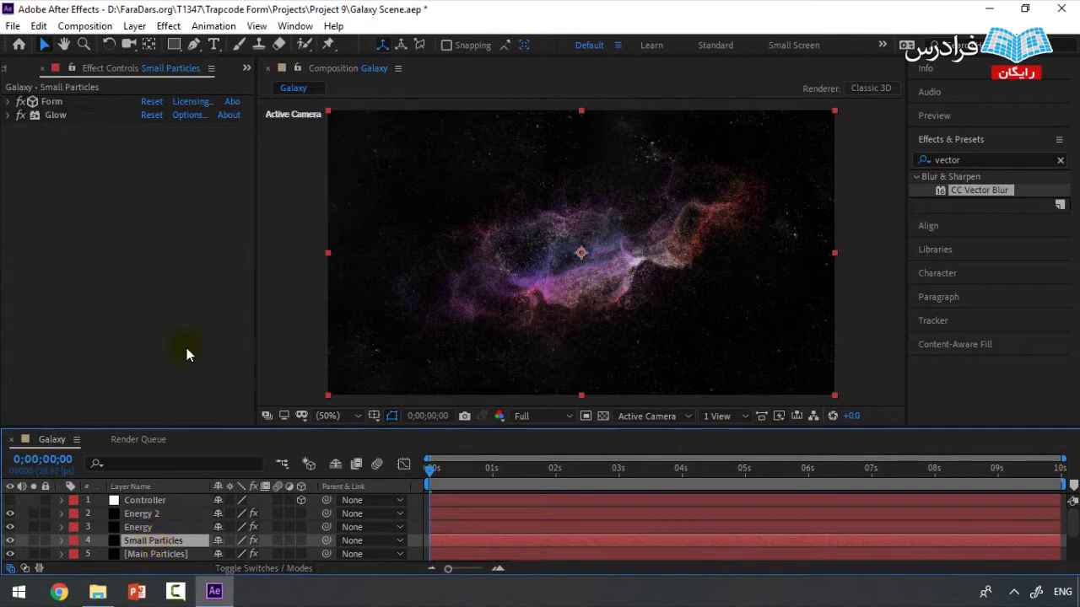
{"action": "left_click", "coordinate": [8, 102]}
{"action": "scroll", "coordinate": [149, 291], "scroll_direction": "down", "scroll_amount": 8}
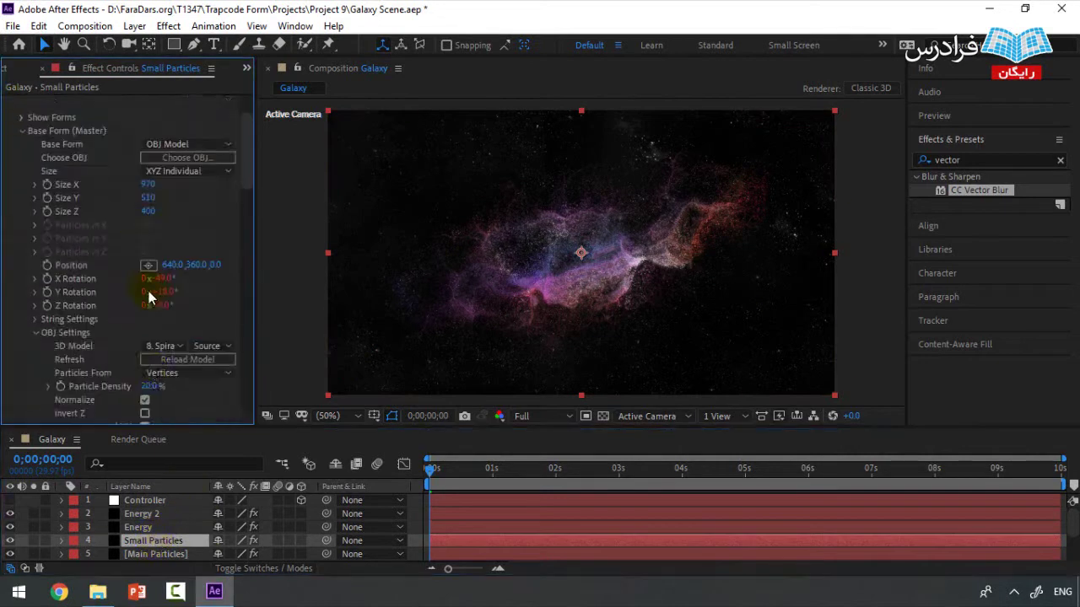
{"action": "scroll", "coordinate": [169, 316], "scroll_direction": "down", "scroll_amount": 3}
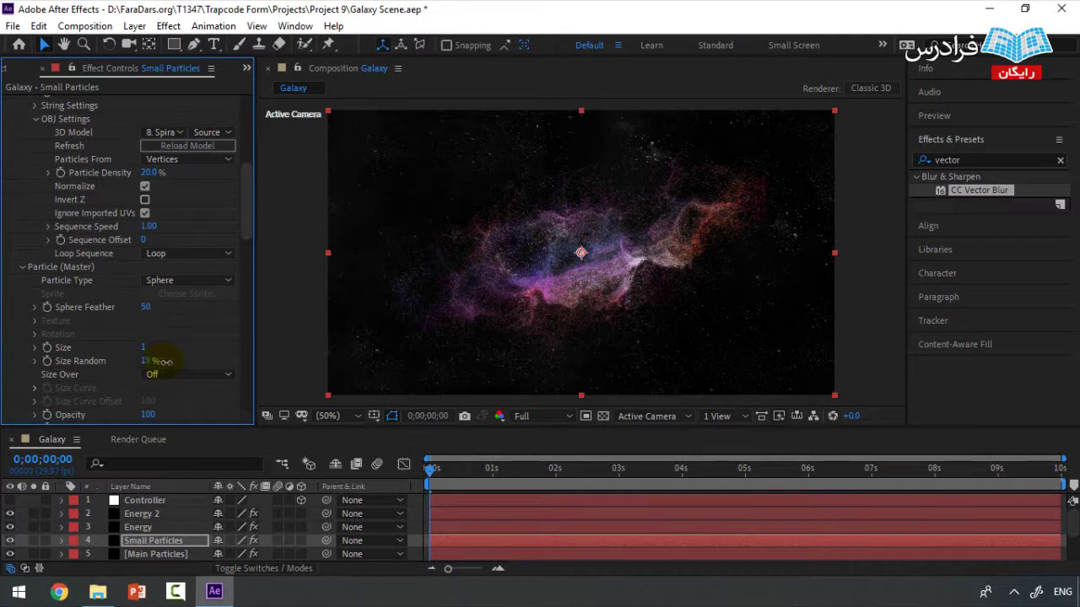
Set the Main Particles layer's Form particle Size Random to 20%.
{"action": "left_click", "coordinate": [159, 554]}
{"action": "scroll", "coordinate": [182, 315], "scroll_direction": "down", "scroll_amount": 5}
{"action": "scroll", "coordinate": [190, 316], "scroll_direction": "down", "scroll_amount": 5}
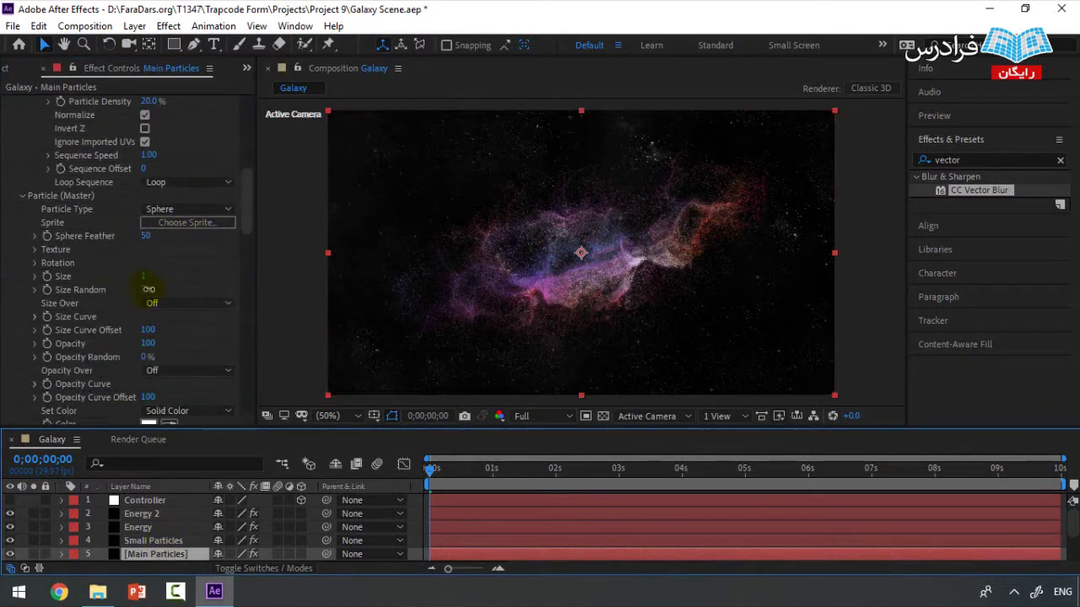
{"action": "scroll", "coordinate": [148, 290], "scroll_direction": "down", "scroll_amount": 6}
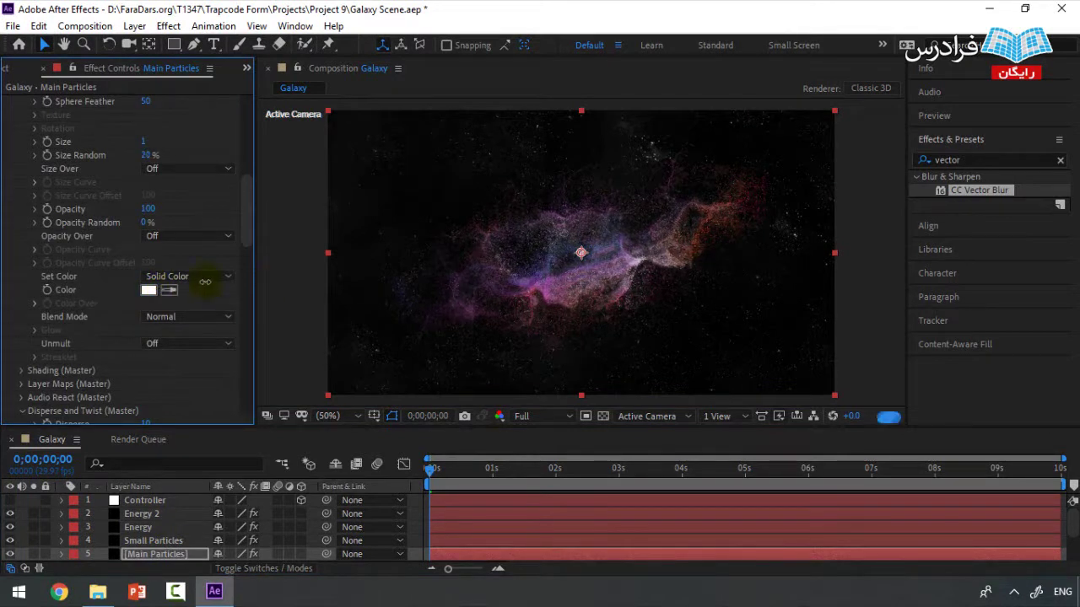
{"action": "scroll", "coordinate": [173, 211], "scroll_direction": "up", "scroll_amount": 5}
{"action": "scroll", "coordinate": [182, 261], "scroll_direction": "up", "scroll_amount": 6}
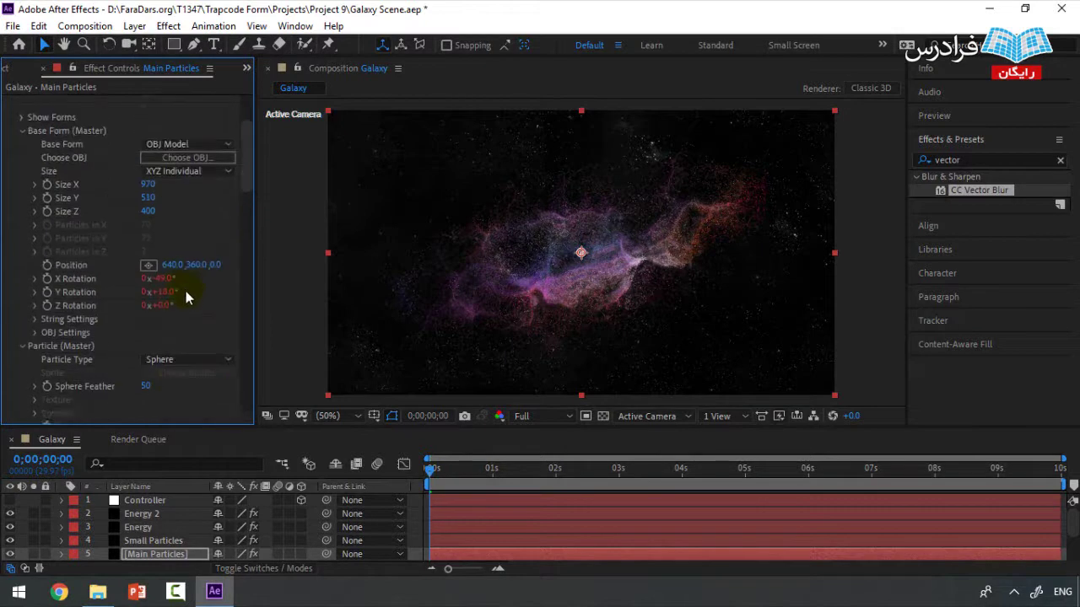
Adjust the Glow Threshold and Glow Radius of the Small Particles layer.
{"action": "left_click", "coordinate": [138, 528]}
{"action": "left_click", "coordinate": [152, 541]}
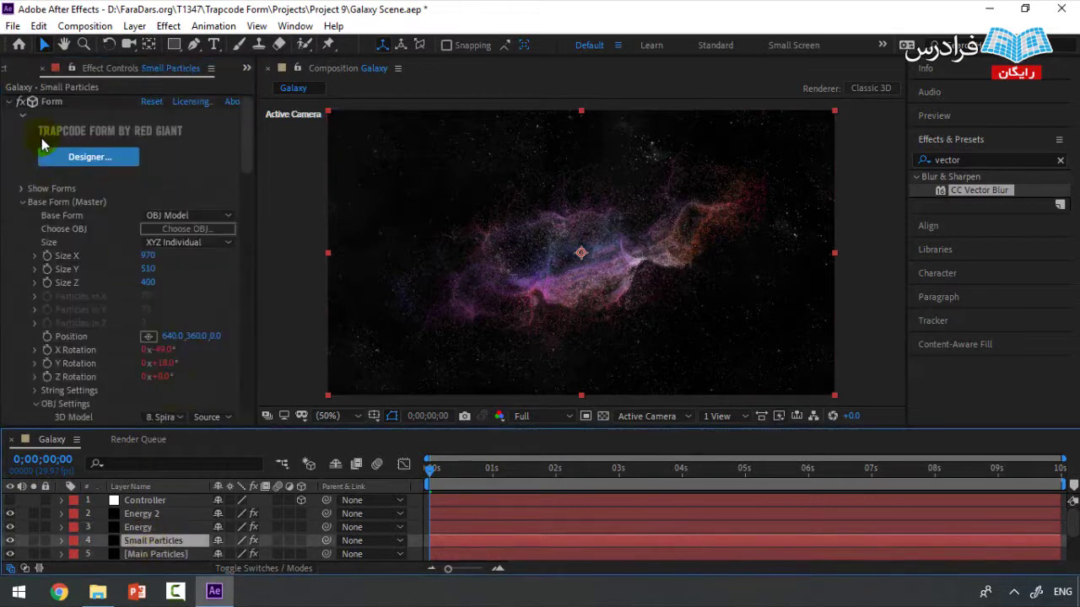
{"action": "left_click", "coordinate": [9, 102]}
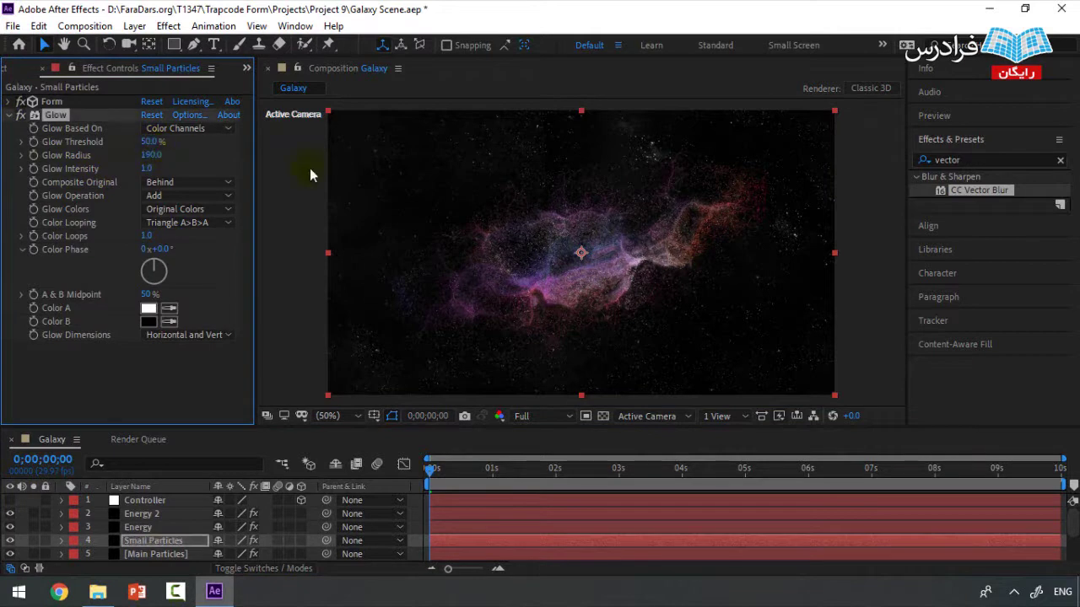
{"action": "mouse_move", "coordinate": [150, 142]}
{"action": "left_mouse_down"}
{"action": "mouse_move", "coordinate": [136, 145]}
{"action": "mouse_move", "coordinate": [149, 154]}
{"action": "left_mouse_up"}
Set the Main Particles layer's Glow Threshold to 41.4% and its Glow Intensity to 2.0.
{"action": "left_click", "coordinate": [152, 554]}
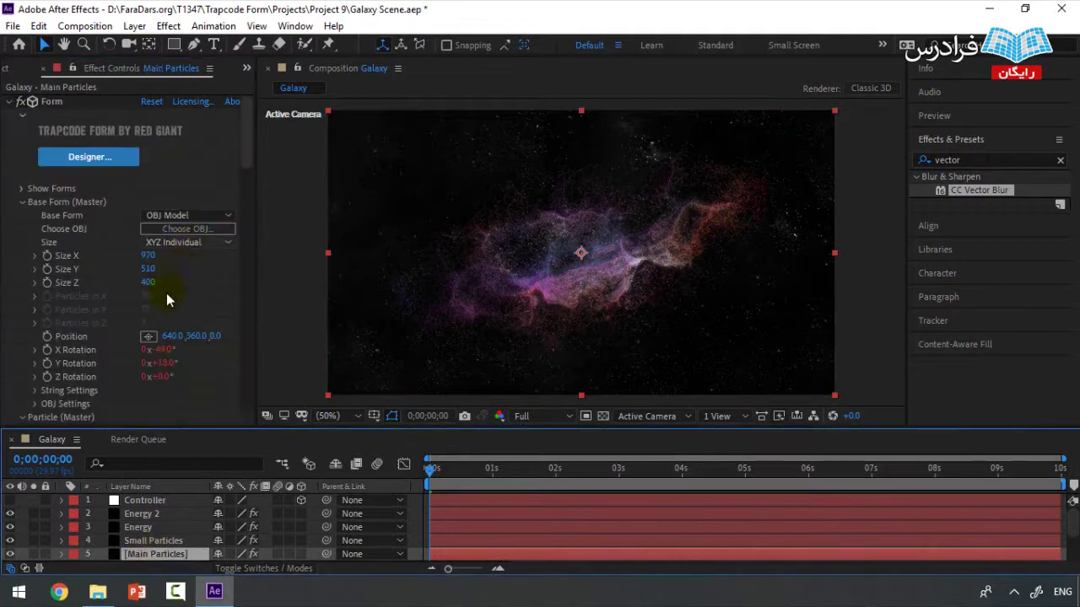
{"action": "scroll", "coordinate": [181, 327], "scroll_direction": "down", "scroll_amount": 2}
{"action": "scroll", "coordinate": [185, 367], "scroll_direction": "down", "scroll_amount": 2}
{"action": "left_click", "coordinate": [8, 102]}
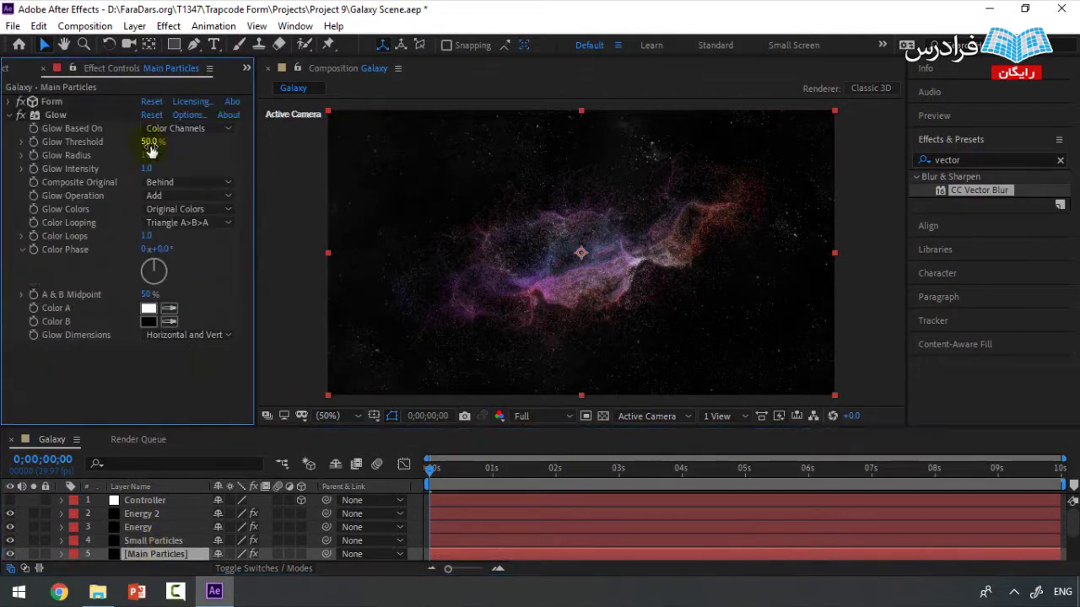
{"action": "left_click", "coordinate": [55, 115]}
{"action": "left_click_drag", "start_coordinate": [130, 147], "coordinate": [175, 166]}
{"action": "left_click_drag", "start_coordinate": [390, 166], "coordinate": [155, 173]}
{"action": "left_click", "coordinate": [27, 120]}
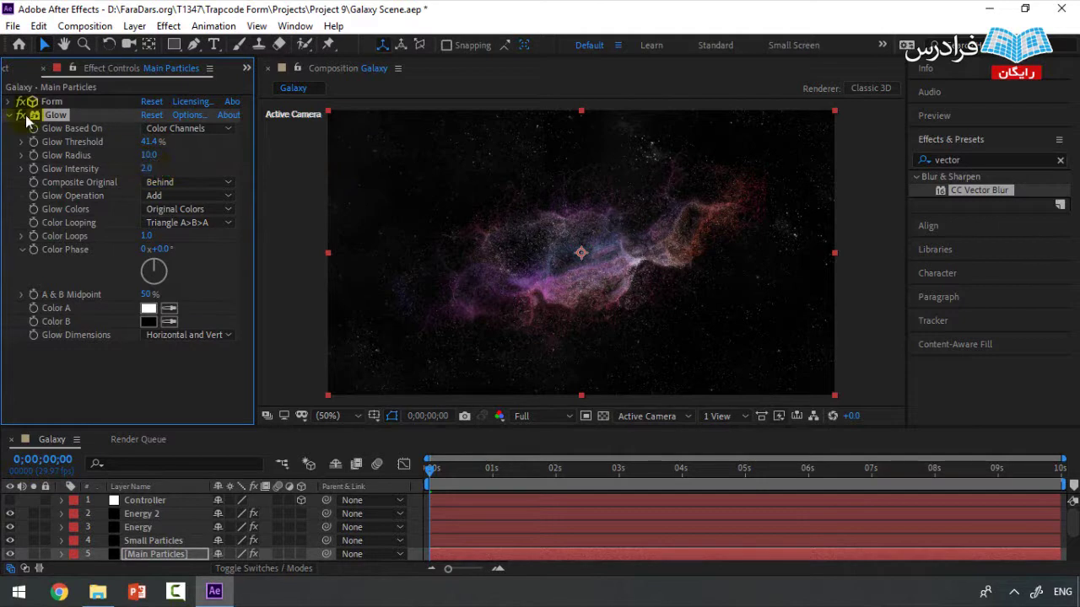
Find the Starglow effect and apply it to the Energy 2 layer.
{"action": "left_click", "coordinate": [27, 121]}
{"action": "left_click", "coordinate": [141, 514]}
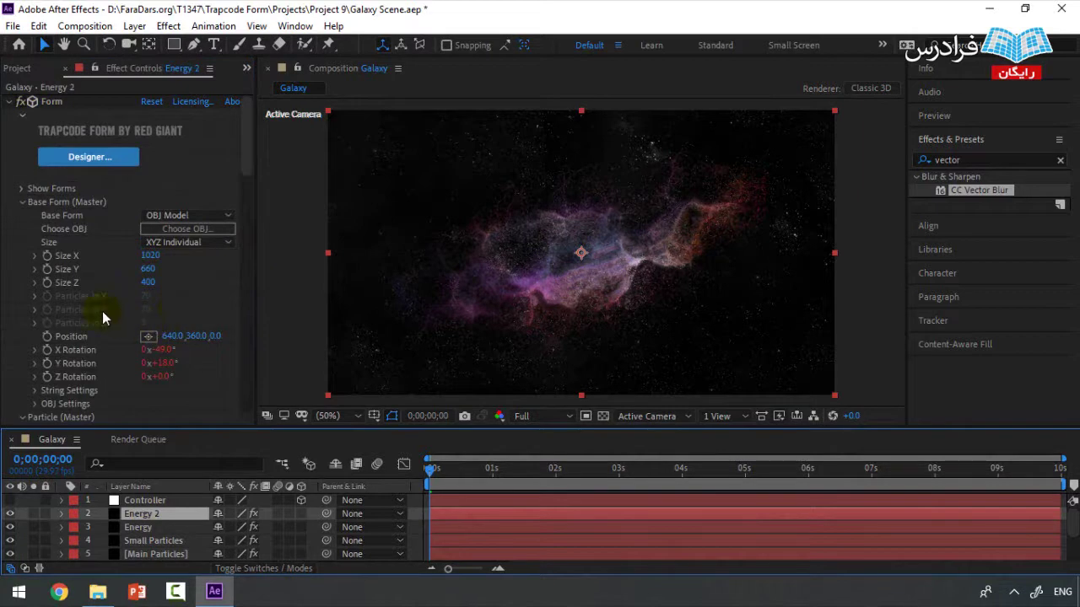
{"action": "left_click", "coordinate": [141, 514]}
{"action": "left_click", "coordinate": [949, 160]}
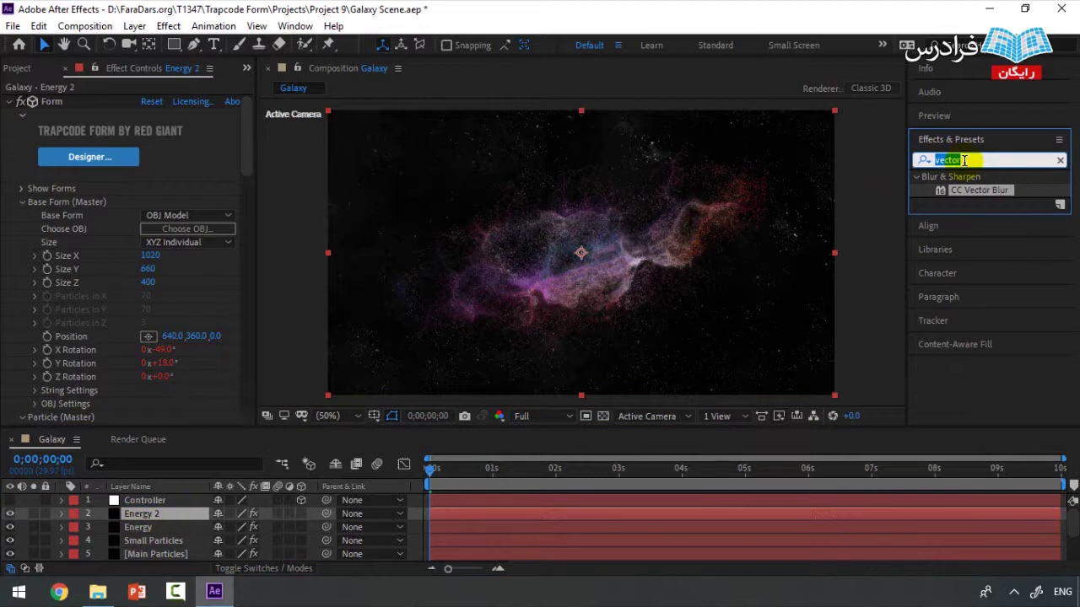
{"action": "type", "text": "starg"}
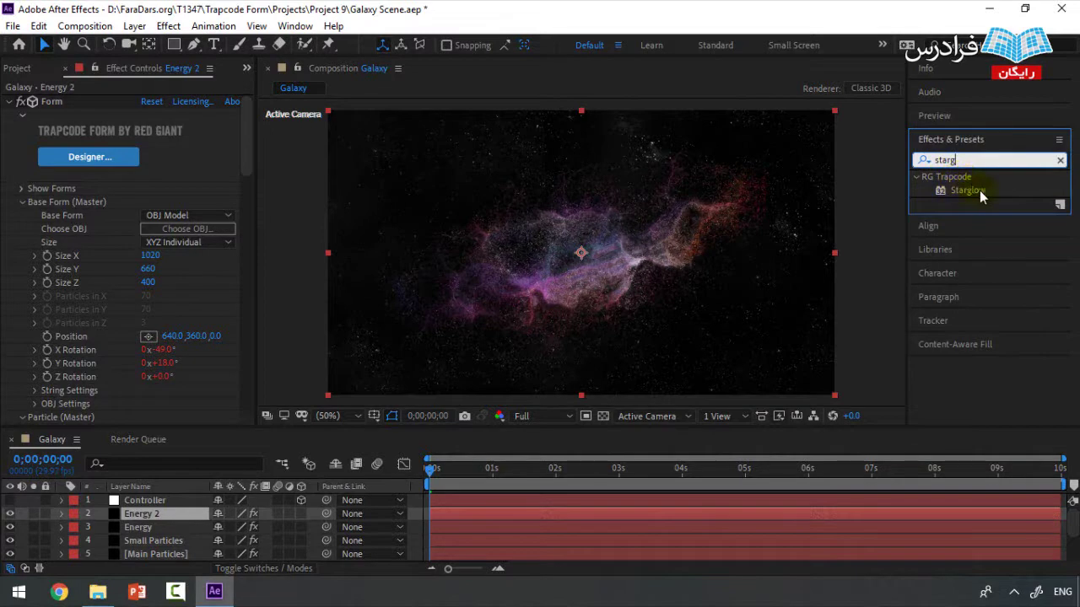
{"action": "left_click_drag", "start_coordinate": [978, 197], "coordinate": [181, 515]}
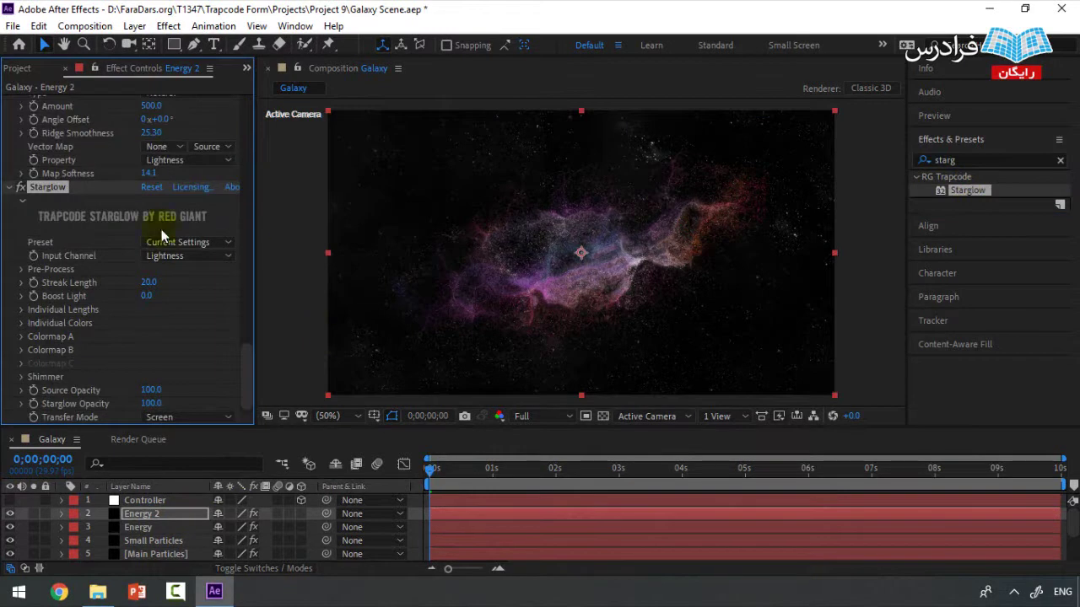
Collapse the Form and CC Vector Blur settings on Energy 2 and lower Starglow's pre-process Threshold to 44.
{"action": "scroll", "coordinate": [236, 259], "scroll_direction": "up", "scroll_amount": 15}
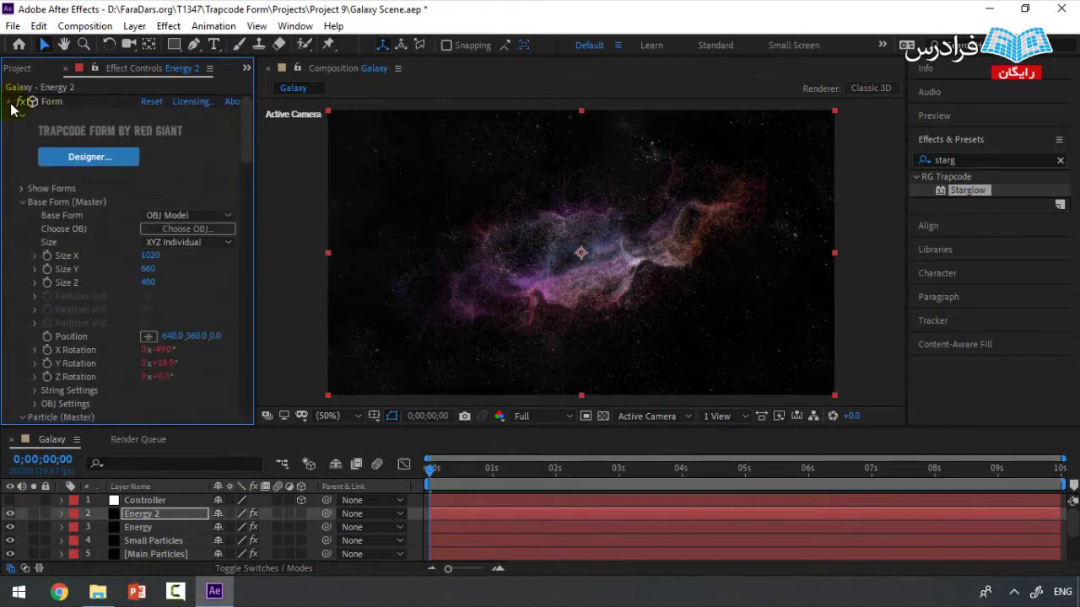
{"action": "left_click", "coordinate": [10, 103]}
{"action": "left_click", "coordinate": [9, 115]}
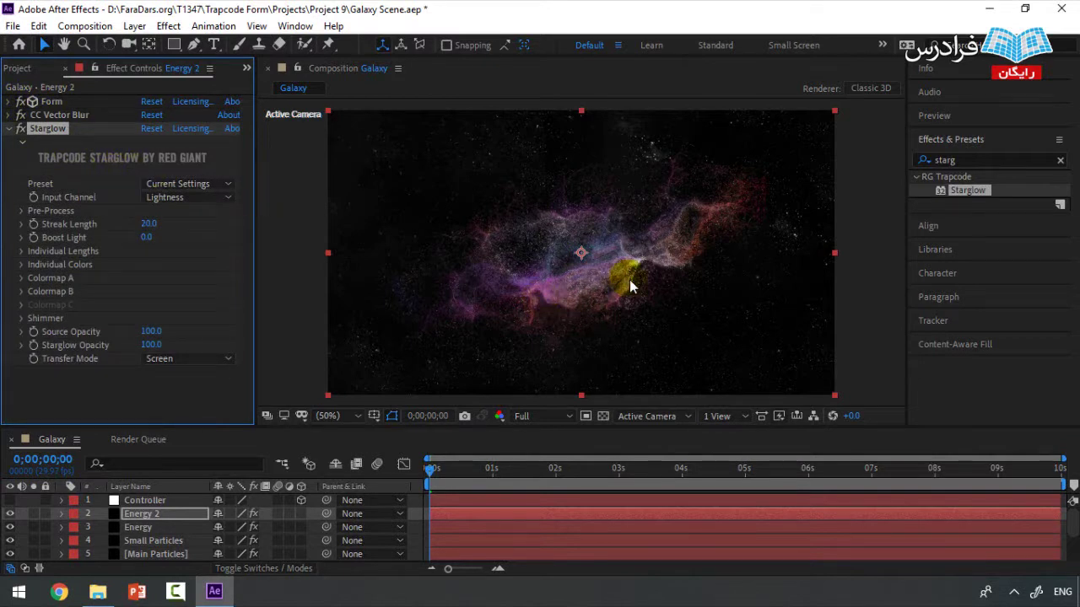
{"action": "left_click", "coordinate": [22, 212]}
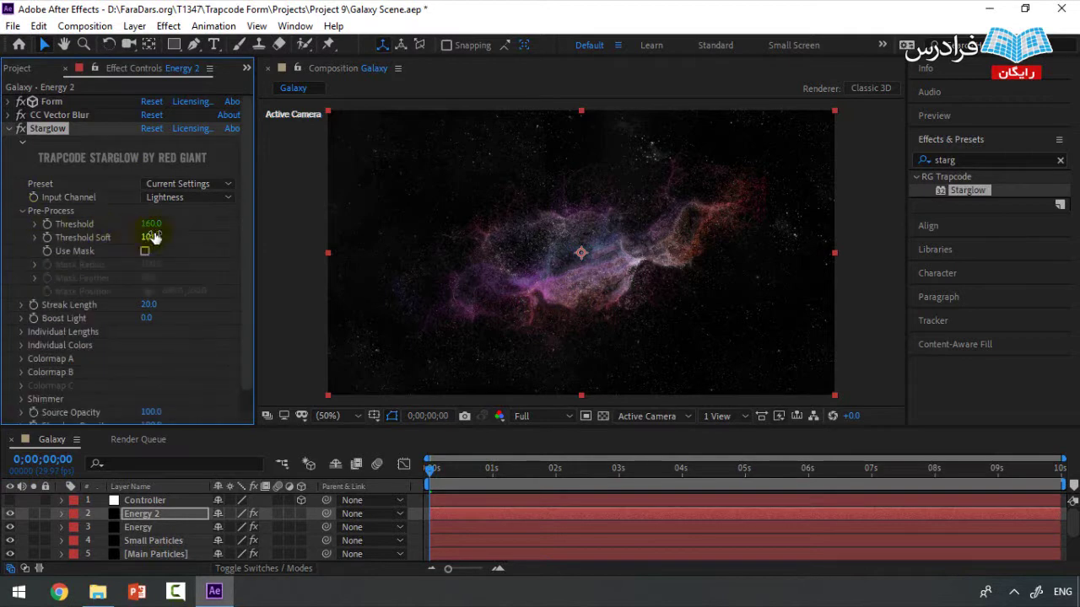
{"action": "mouse_move", "coordinate": [150, 223]}
{"action": "left_mouse_down"}
{"action": "mouse_move", "coordinate": [56, 224]}
{"action": "mouse_move", "coordinate": [144, 225]}
{"action": "left_mouse_up"}
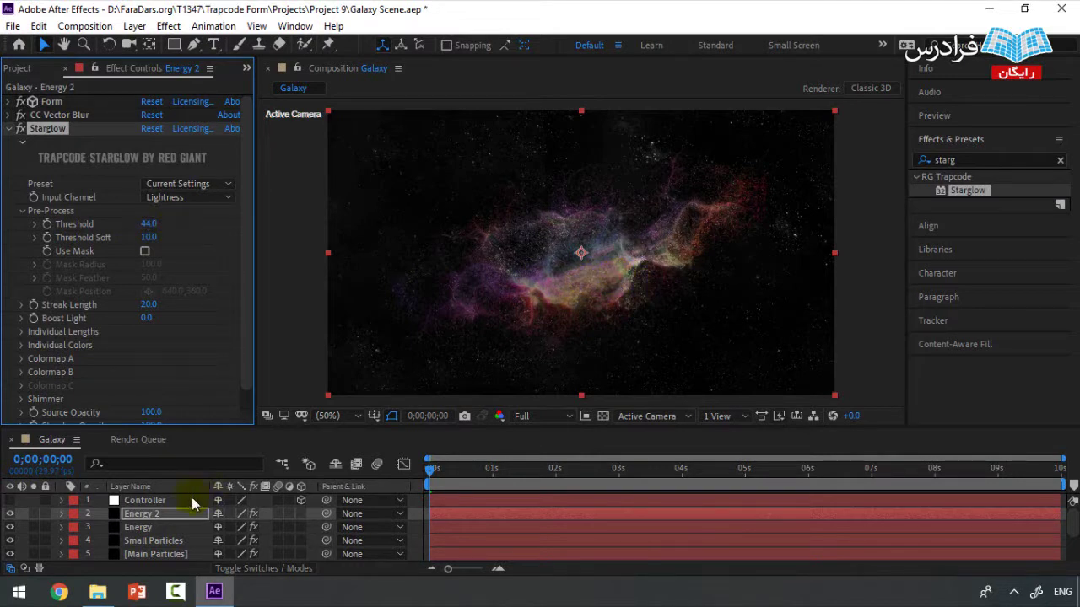
Move the Starglow effect from the Energy 2 layer to the Main Particles layer.
{"action": "key", "text": "Return"}
{"action": "key", "text": "Return"}
{"action": "scroll", "coordinate": [165, 531], "scroll_direction": "up", "scroll_amount": 3}
{"action": "scroll", "coordinate": [166, 533], "scroll_direction": "down", "scroll_amount": 3}
{"action": "scroll", "coordinate": [173, 519], "scroll_direction": "up", "scroll_amount": 3}
{"action": "key", "text": "Delete"}
{"action": "scroll", "coordinate": [161, 519], "scroll_direction": "down", "scroll_amount": 3}
{"action": "left_click", "coordinate": [155, 514]}
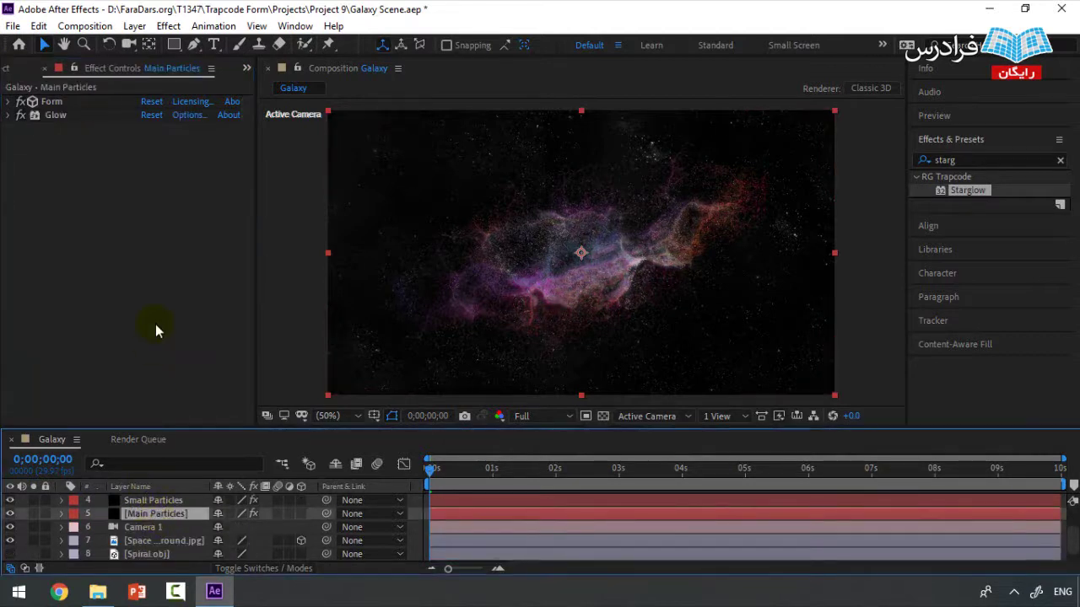
{"action": "key", "text": "ctrl+alt+shift+e"}
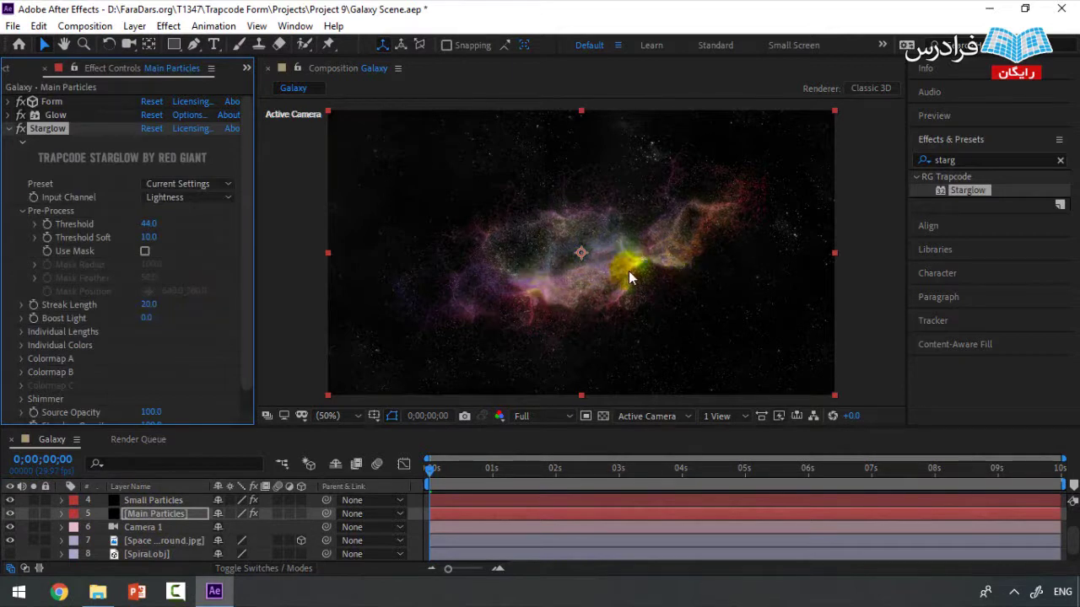
Set the Starglow Threshold on the Main Particles layer to 20.
{"action": "scroll", "coordinate": [172, 518], "scroll_direction": "up", "scroll_amount": 3}
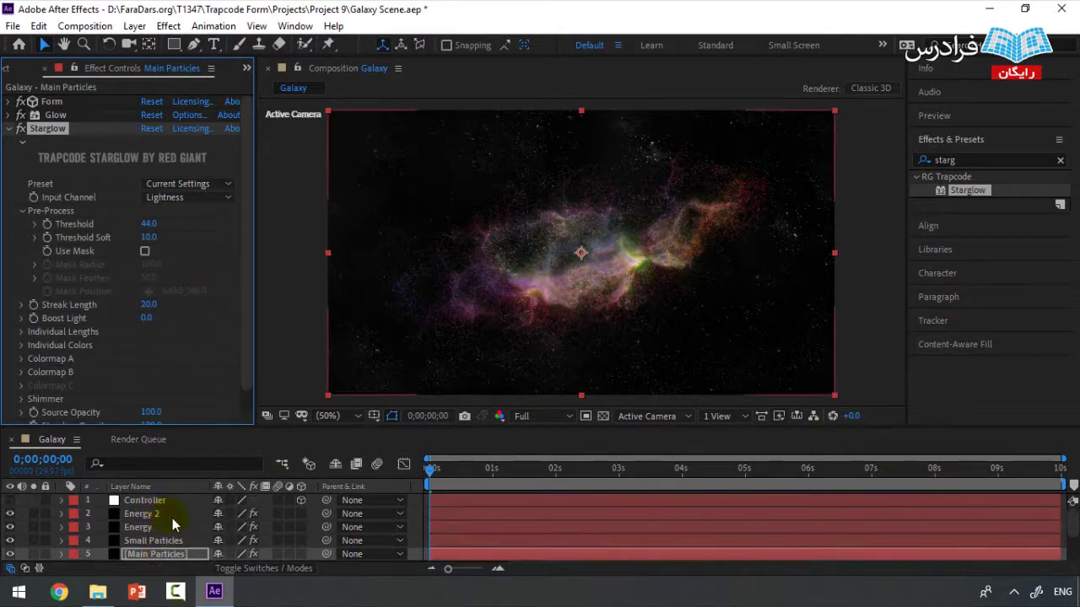
{"action": "scroll", "coordinate": [181, 515], "scroll_direction": "down", "scroll_amount": 3}
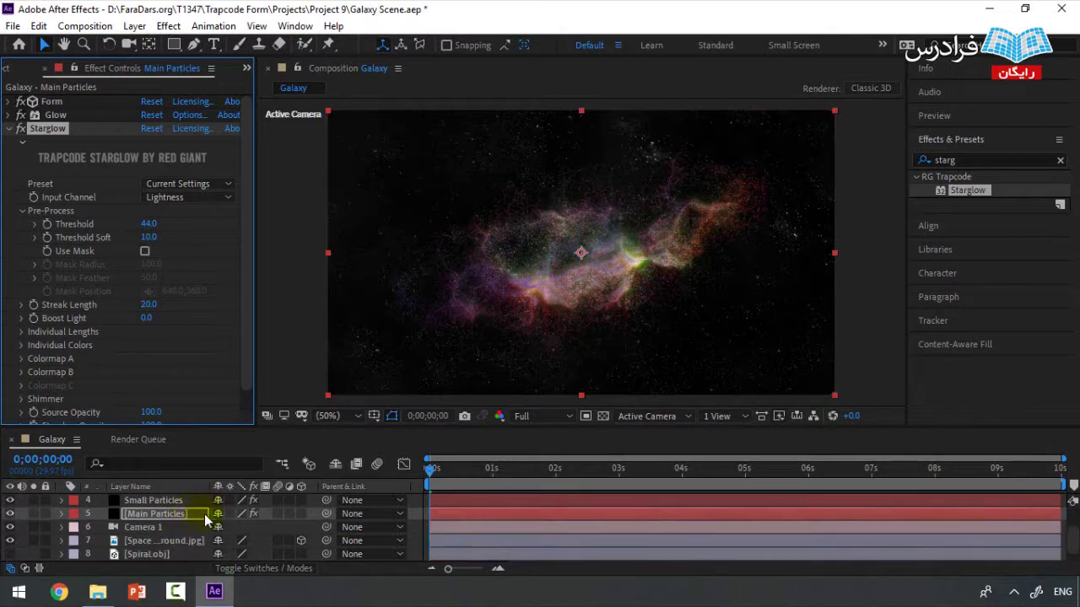
{"action": "scroll", "coordinate": [217, 537], "scroll_direction": "up", "scroll_amount": 3}
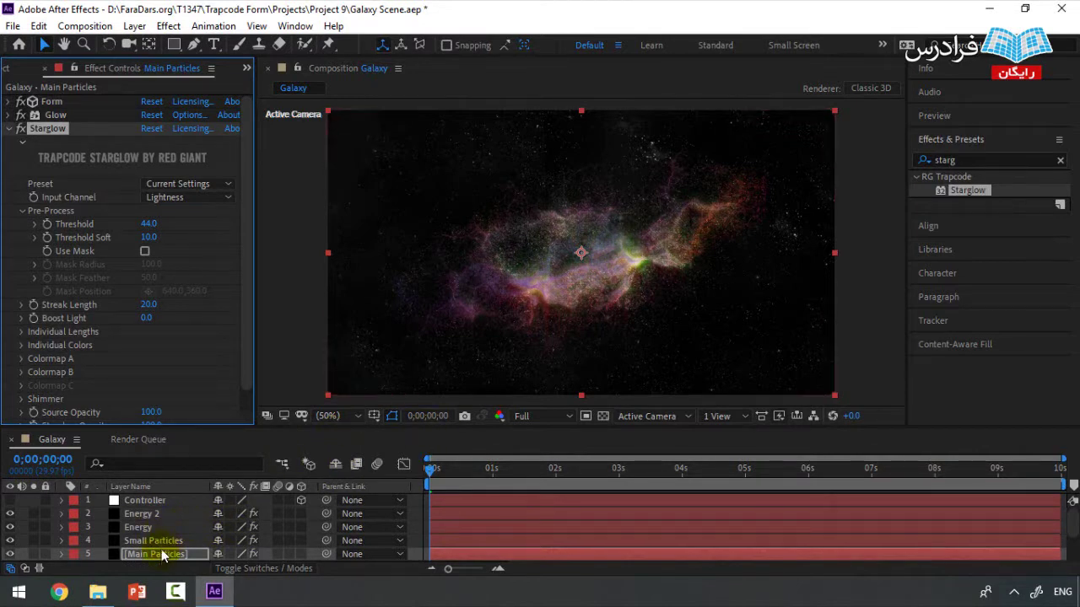
{"action": "left_click", "coordinate": [148, 555]}
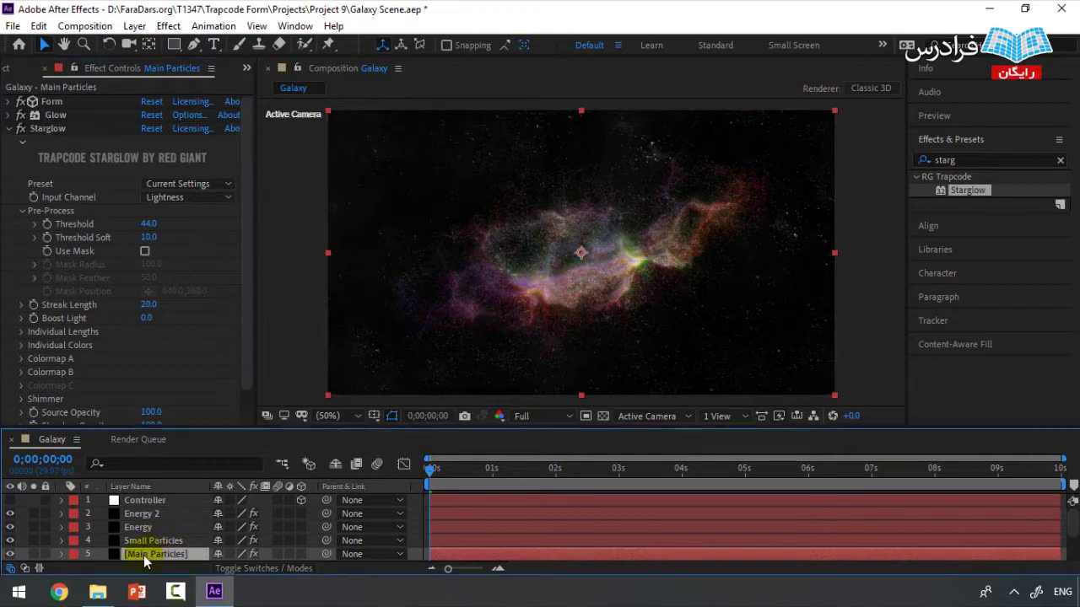
{"action": "left_click", "coordinate": [591, 275]}
{"action": "left_click_drag", "start_coordinate": [149, 223], "coordinate": [135, 223]}
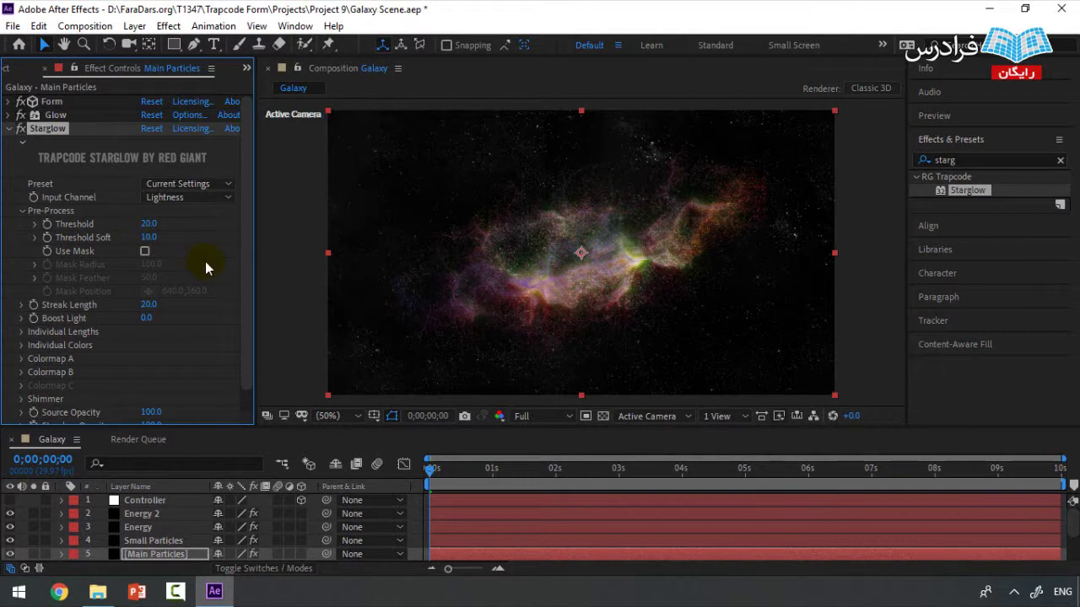
Expand Starglow's Colormap A and change its preset to One Color.
{"action": "scroll", "coordinate": [204, 262], "scroll_direction": "down", "scroll_amount": 1}
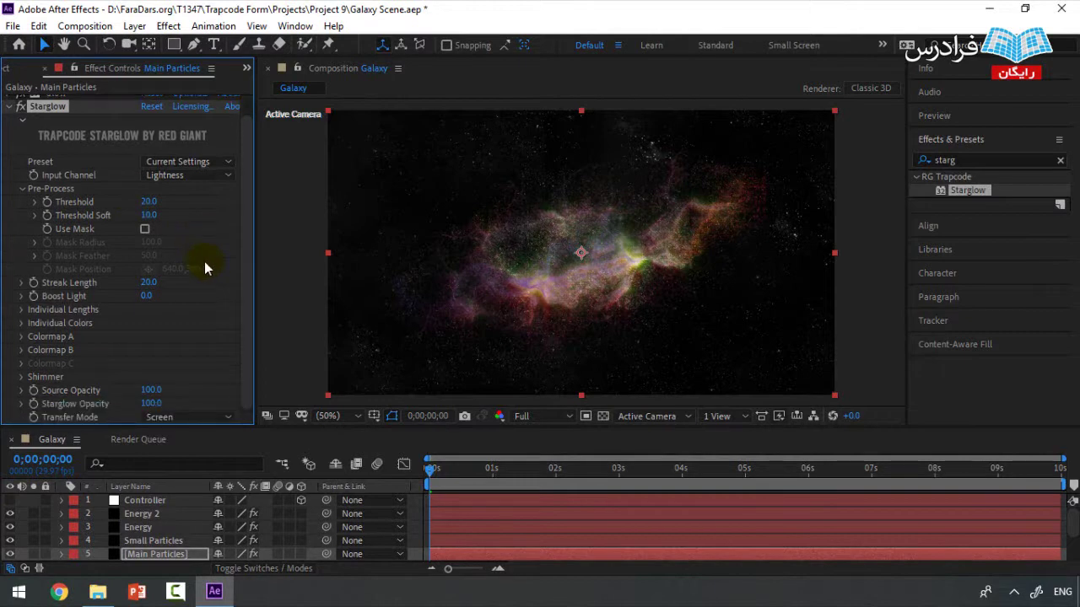
{"action": "left_click", "coordinate": [21, 337]}
{"action": "left_click", "coordinate": [145, 349]}
{"action": "left_click", "coordinate": [143, 339]}
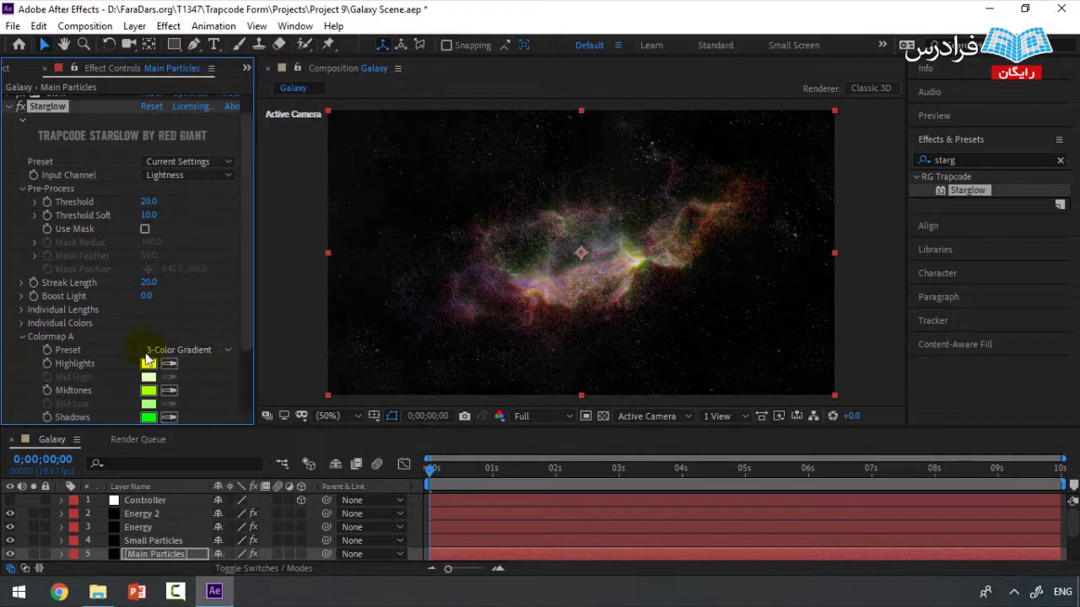
{"action": "scroll", "coordinate": [160, 346], "scroll_direction": "down", "scroll_amount": 2}
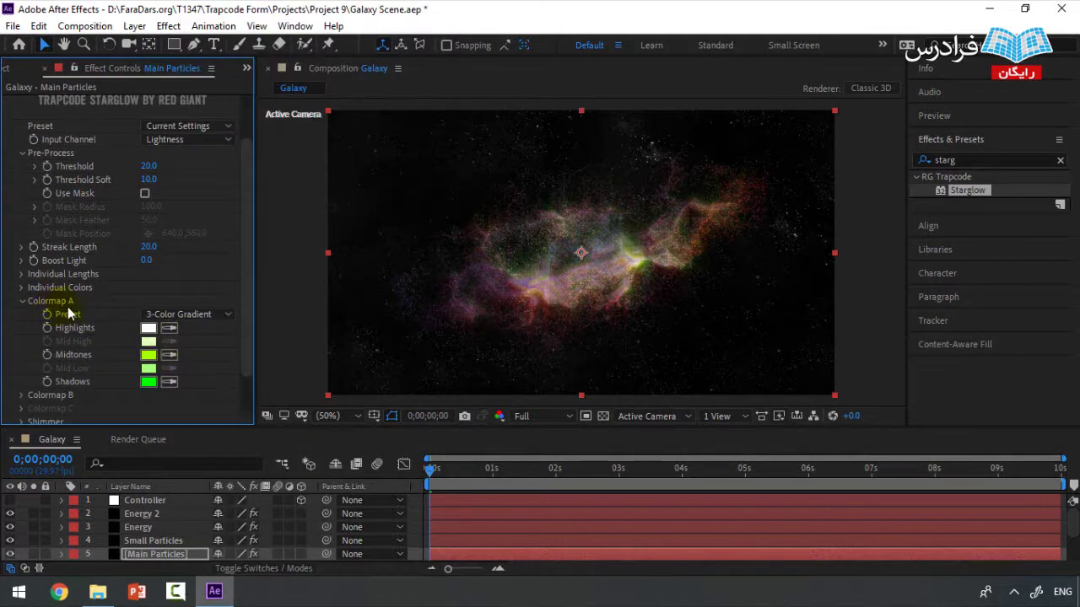
{"action": "left_click", "coordinate": [554, 279]}
{"action": "left_click", "coordinate": [169, 355]}
{"action": "left_click", "coordinate": [610, 264]}
{"action": "left_click", "coordinate": [229, 316]}
{"action": "left_click", "coordinate": [228, 22]}
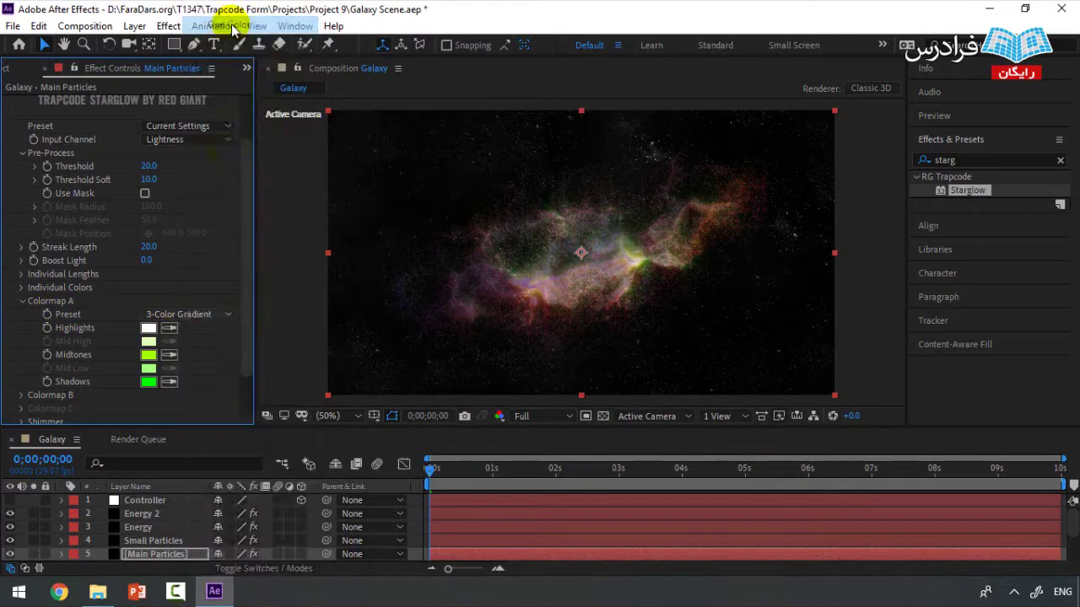
Set the Colormap A color to a saturated blue, 1F0EFE.
{"action": "left_click", "coordinate": [148, 355]}
{"action": "left_click", "coordinate": [258, 209]}
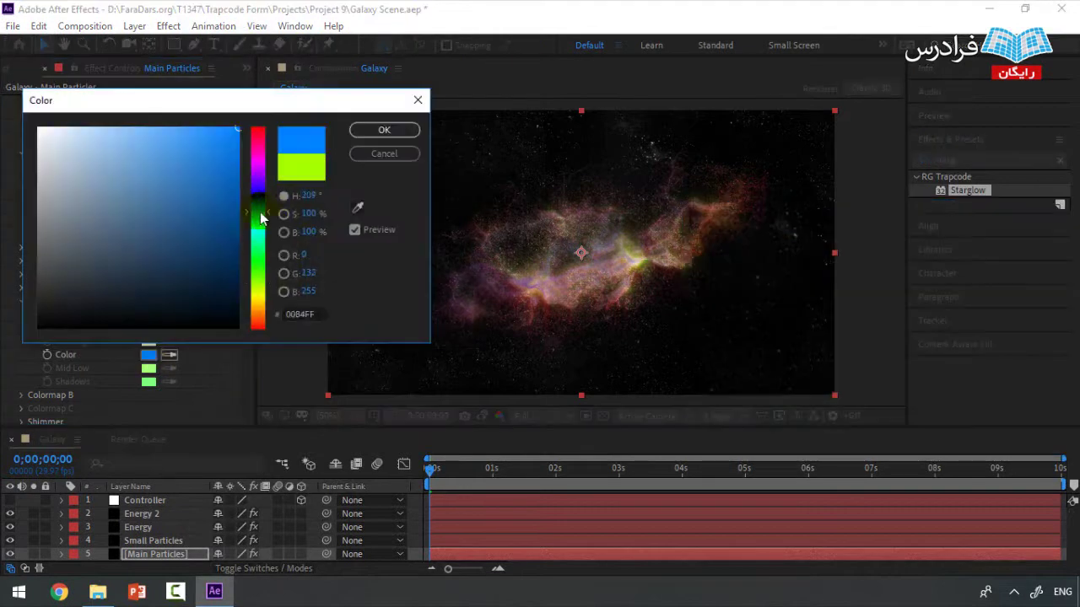
{"action": "mouse_move", "coordinate": [260, 210]}
{"action": "left_mouse_down"}
{"action": "mouse_move", "coordinate": [258, 176]}
{"action": "mouse_move", "coordinate": [259, 196]}
{"action": "left_mouse_up"}
{"action": "left_click_drag", "start_coordinate": [224, 134], "coordinate": [228, 129]}
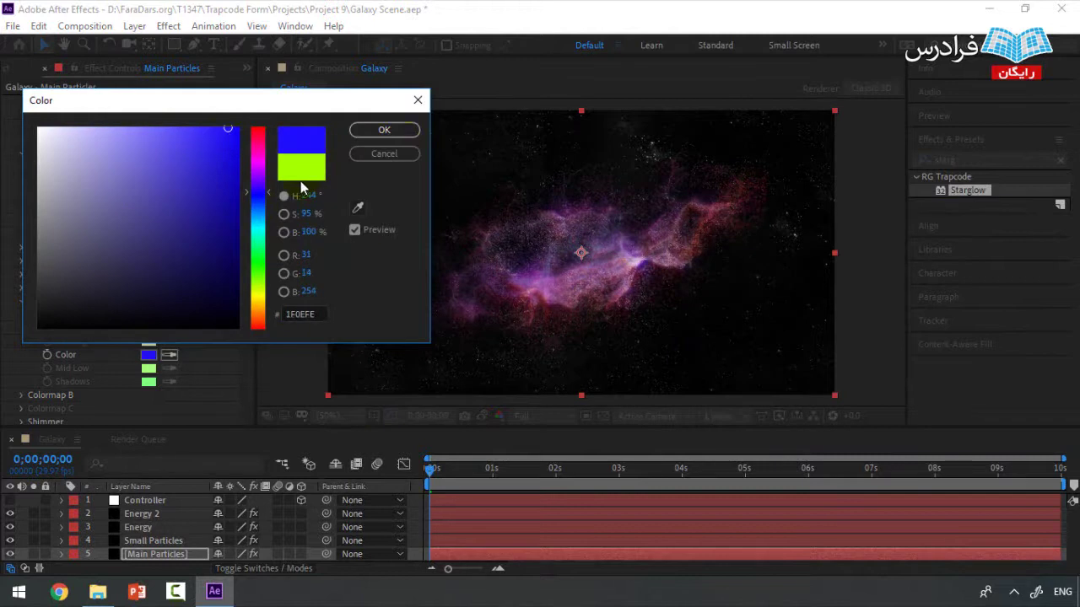
{"action": "left_click", "coordinate": [389, 131]}
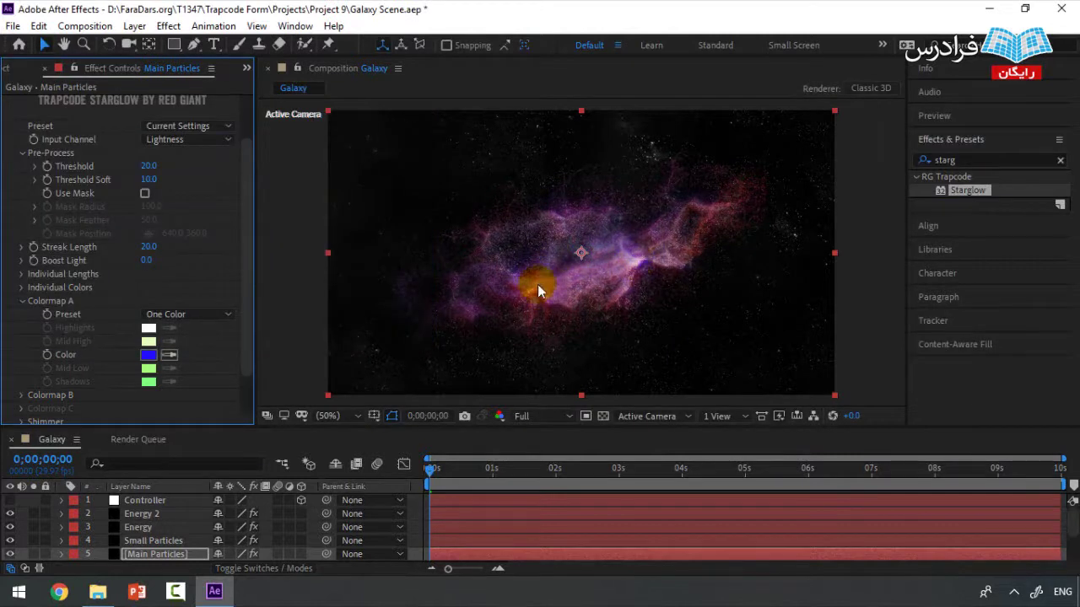
Expand Starglow's Colormap B and change its preset to One Color.
{"action": "scroll", "coordinate": [196, 364], "scroll_direction": "down", "scroll_amount": 2}
{"action": "left_click", "coordinate": [21, 349]}
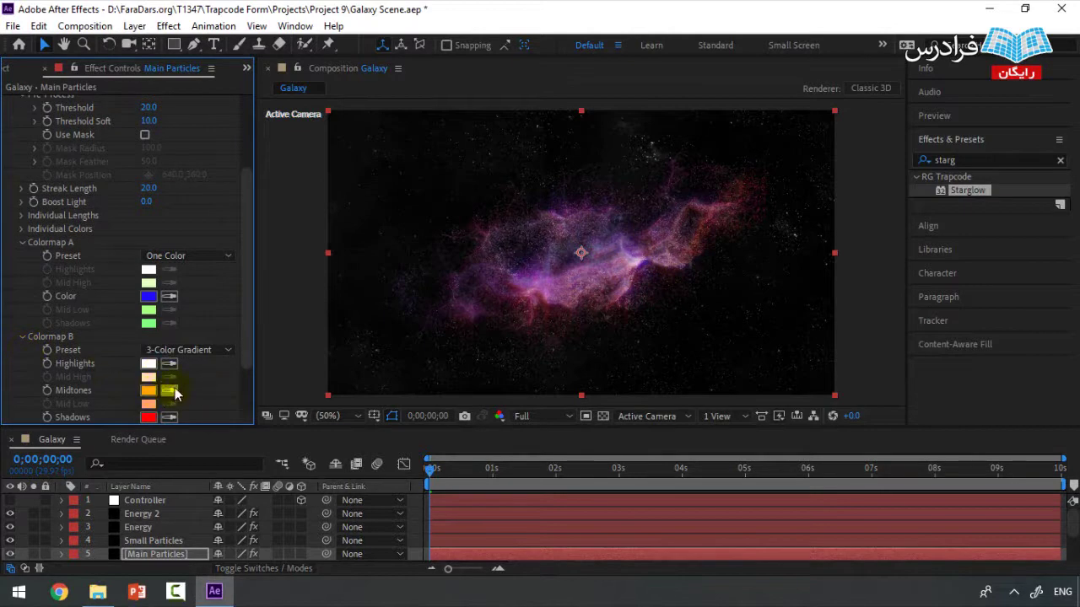
{"action": "scroll", "coordinate": [152, 388], "scroll_direction": "down", "scroll_amount": 2}
{"action": "scroll", "coordinate": [144, 217], "scroll_direction": "up", "scroll_amount": 5}
{"action": "left_click", "coordinate": [42, 123]}
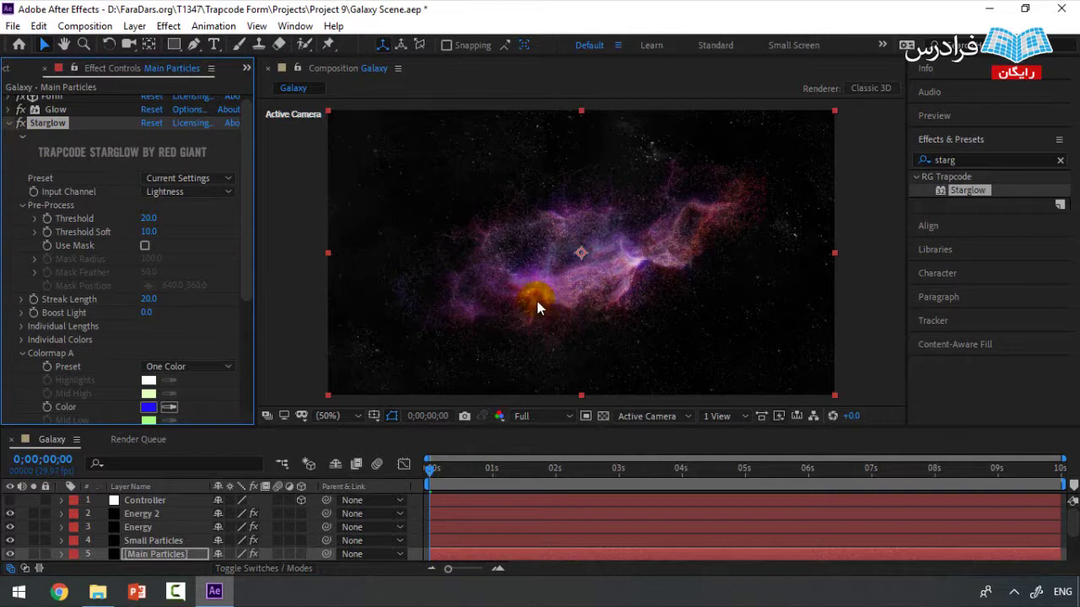
{"action": "scroll", "coordinate": [197, 379], "scroll_direction": "down", "scroll_amount": 5}
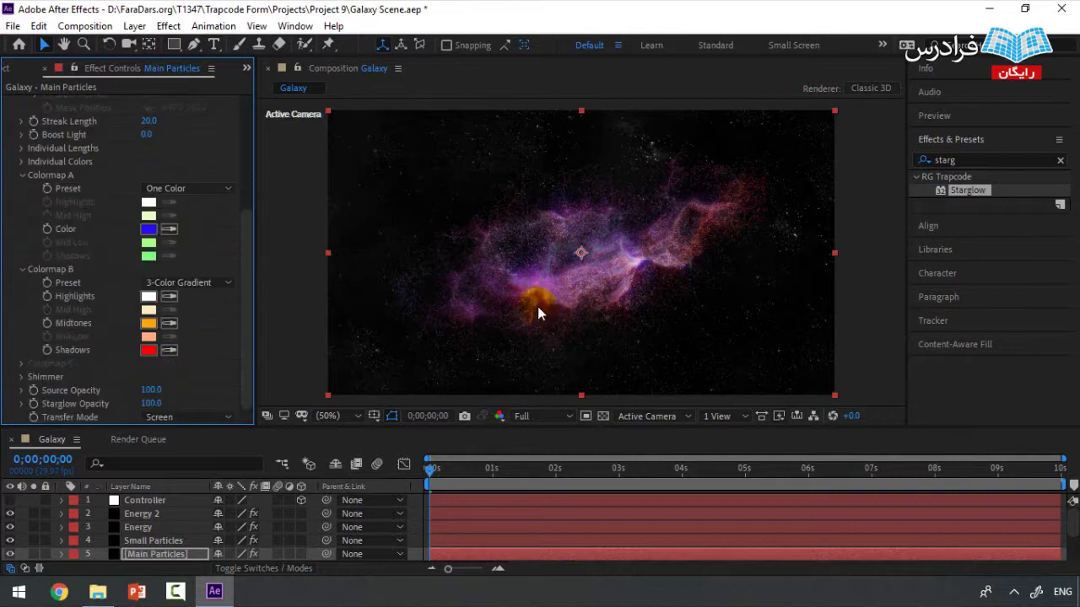
{"action": "left_click", "coordinate": [188, 283]}
{"action": "left_click", "coordinate": [226, 26]}
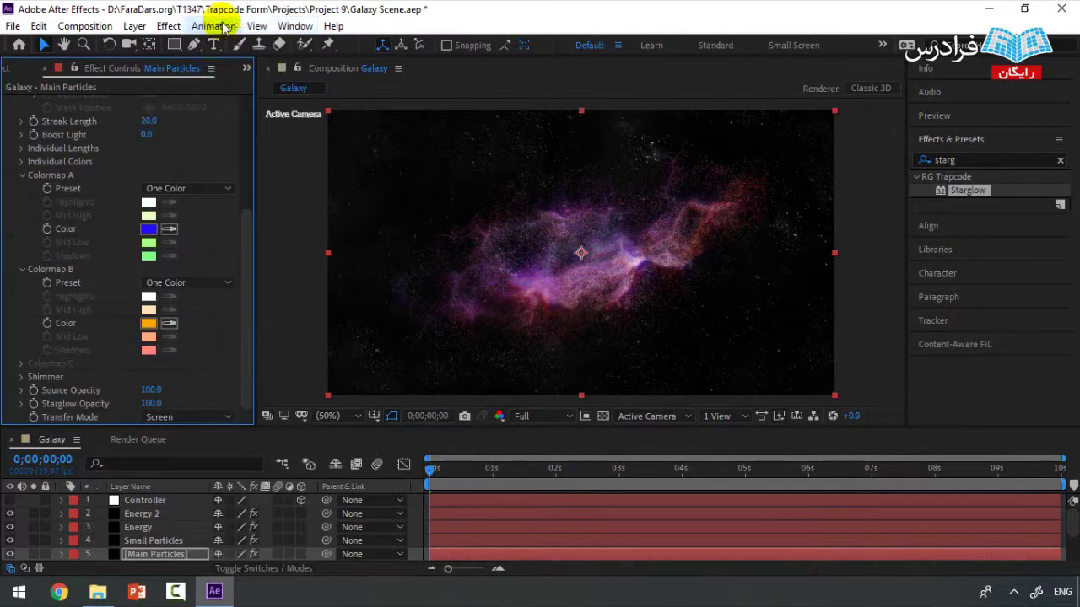
Set the Colormap B color to an orange-red, FF5400.
{"action": "left_click", "coordinate": [150, 323]}
{"action": "left_click_drag", "start_coordinate": [253, 313], "coordinate": [262, 323]}
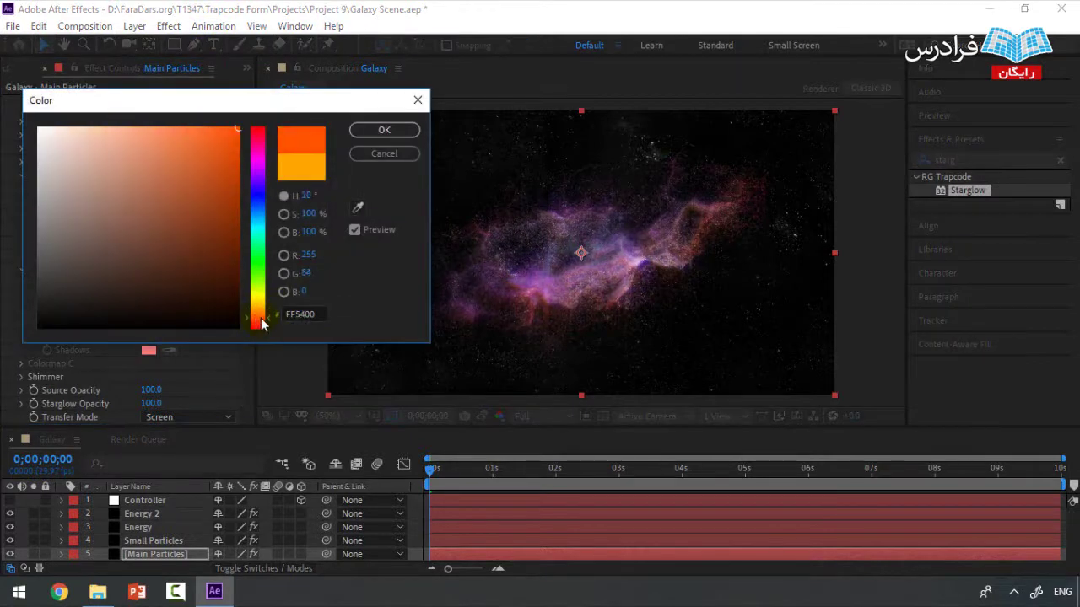
{"action": "left_click", "coordinate": [382, 132]}
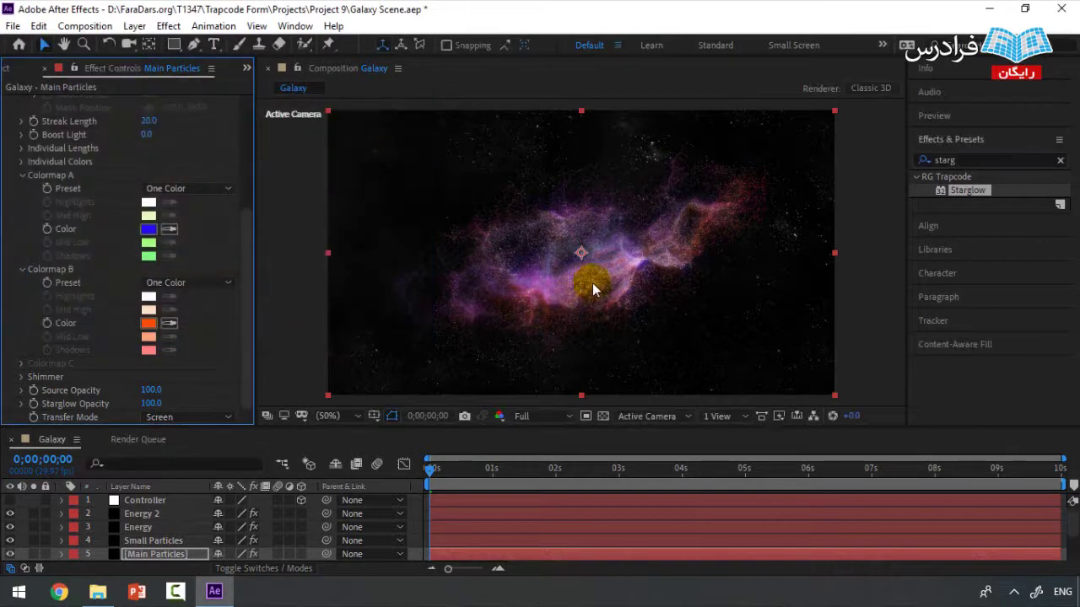
Set the X Rotation of the Controller layer to -42° and collapse the layer's properties.
{"action": "key", "text": "slash"}
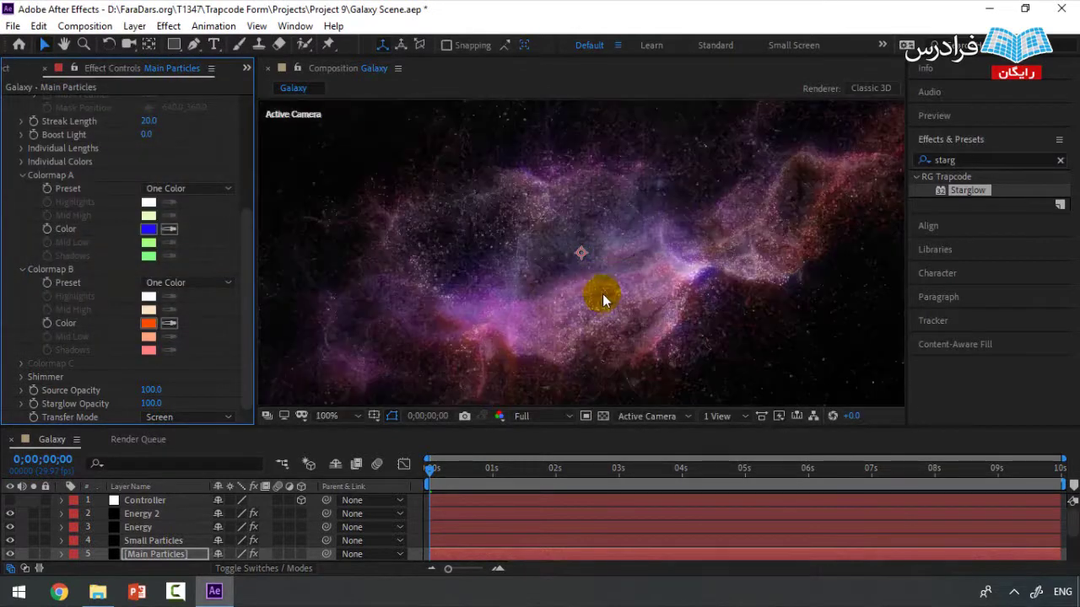
{"action": "key", "text": "comma"}
{"action": "key", "text": "comma"}
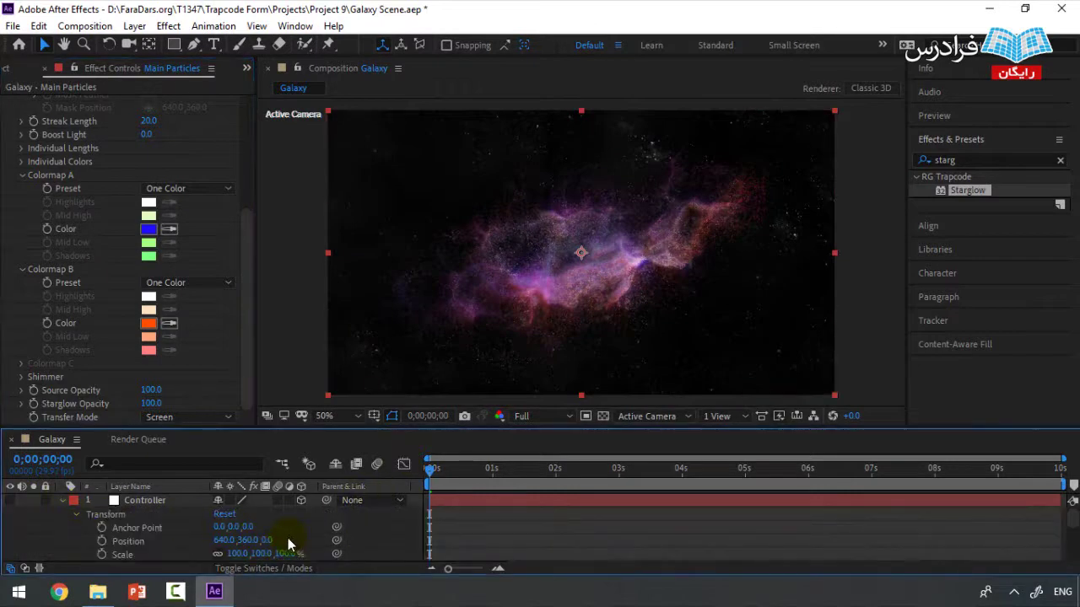
{"action": "scroll", "coordinate": [288, 538], "scroll_direction": "down", "scroll_amount": 2}
{"action": "left_click_drag", "start_coordinate": [251, 540], "coordinate": [256, 544]}
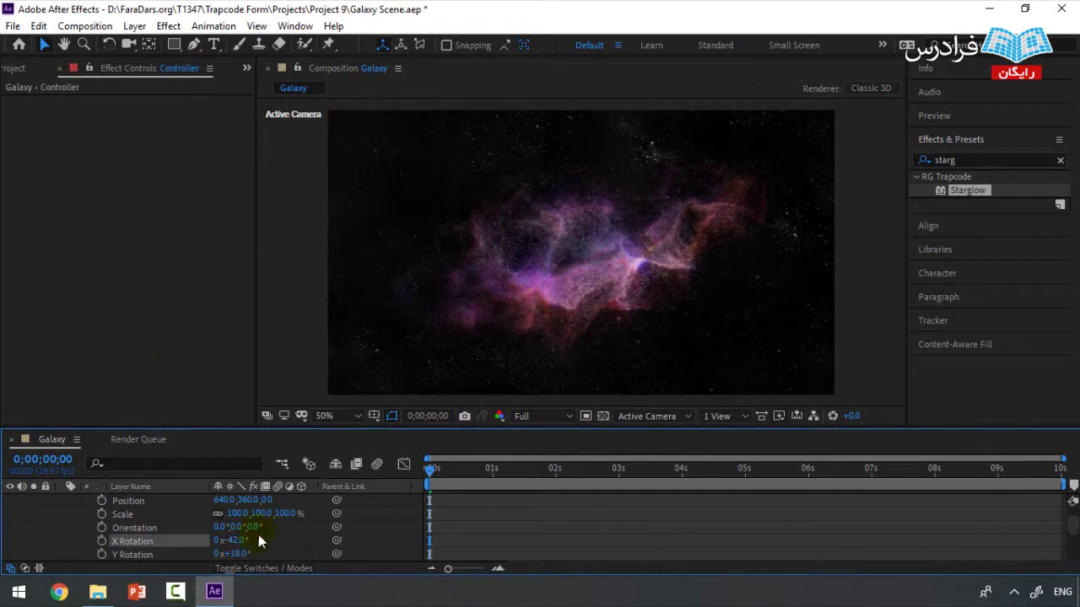
{"action": "scroll", "coordinate": [253, 535], "scroll_direction": "up", "scroll_amount": 2}
{"action": "left_click", "coordinate": [64, 504]}
Toggle Starglow off and on for Main Particles to compare the glow, and review the effect's settings.
{"action": "left_click", "coordinate": [155, 554]}
{"action": "scroll", "coordinate": [195, 315], "scroll_direction": "down", "scroll_amount": 4}
{"action": "scroll", "coordinate": [195, 323], "scroll_direction": "up", "scroll_amount": 3}
{"action": "left_click", "coordinate": [21, 129]}
{"action": "left_click", "coordinate": [21, 130]}
{"action": "left_click", "coordinate": [21, 129]}
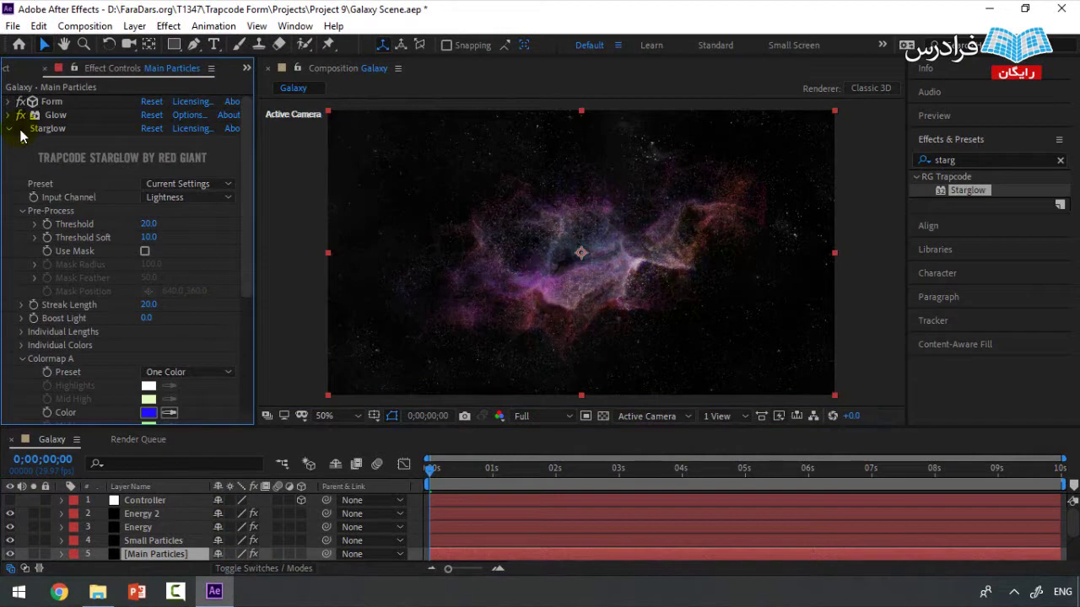
{"action": "left_click", "coordinate": [20, 130]}
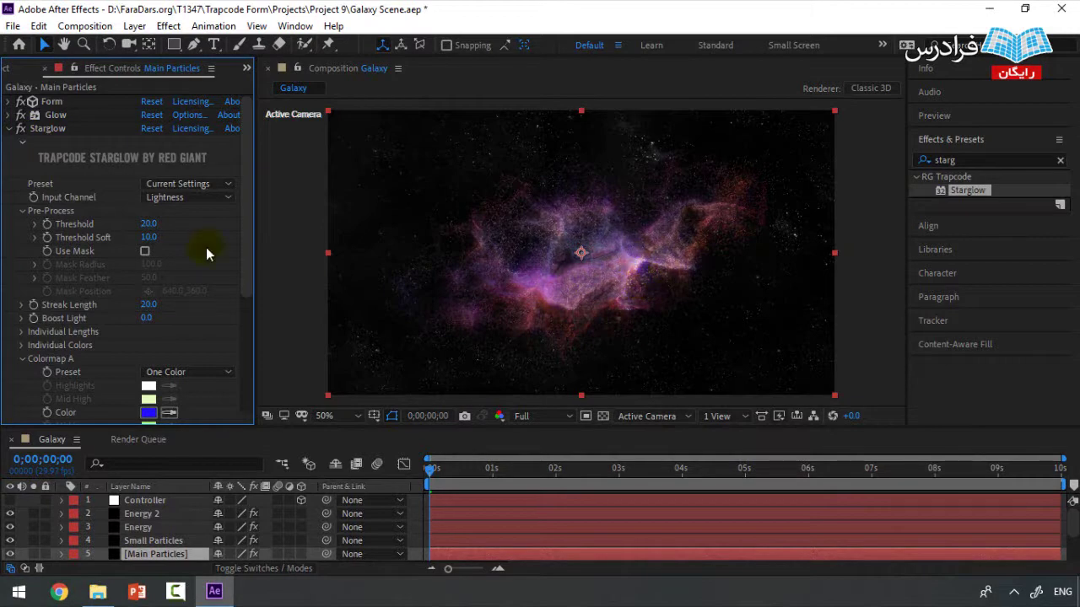
{"action": "scroll", "coordinate": [209, 232], "scroll_direction": "down", "scroll_amount": 5}
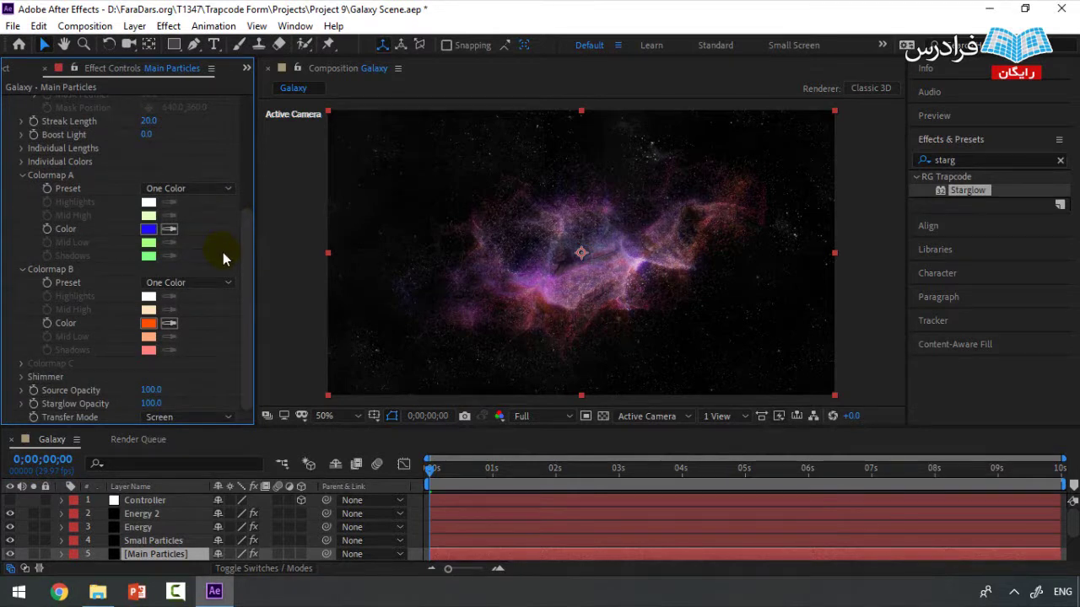
{"action": "scroll", "coordinate": [211, 264], "scroll_direction": "up", "scroll_amount": 4}
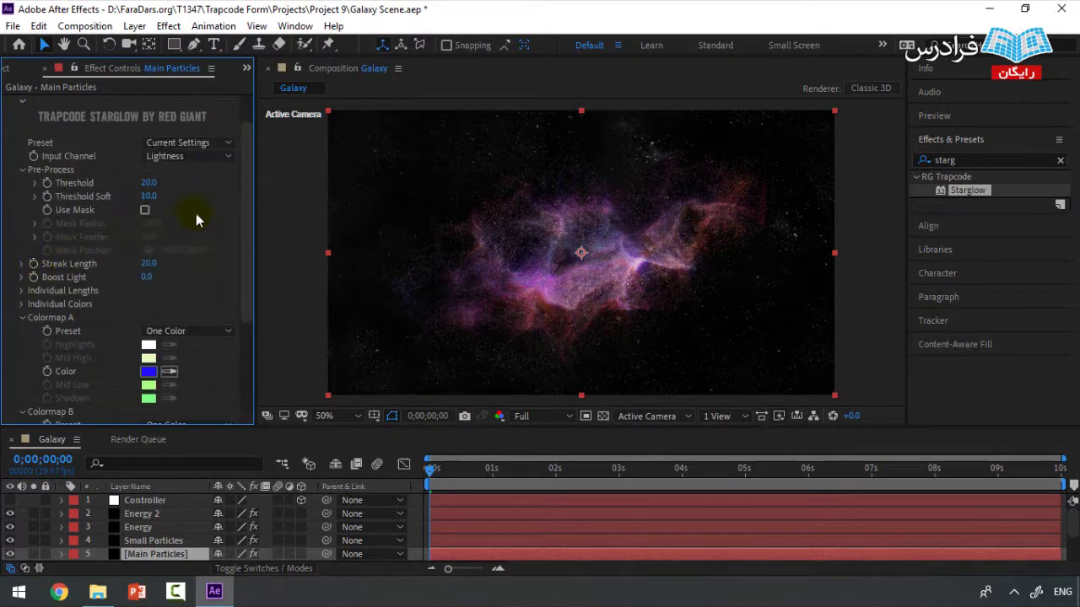
Set Starglow's Streak Length to 12.0 and Boost Light to 2.9 on the Main Particles layer.
{"action": "scroll", "coordinate": [198, 221], "scroll_direction": "up", "scroll_amount": 1}
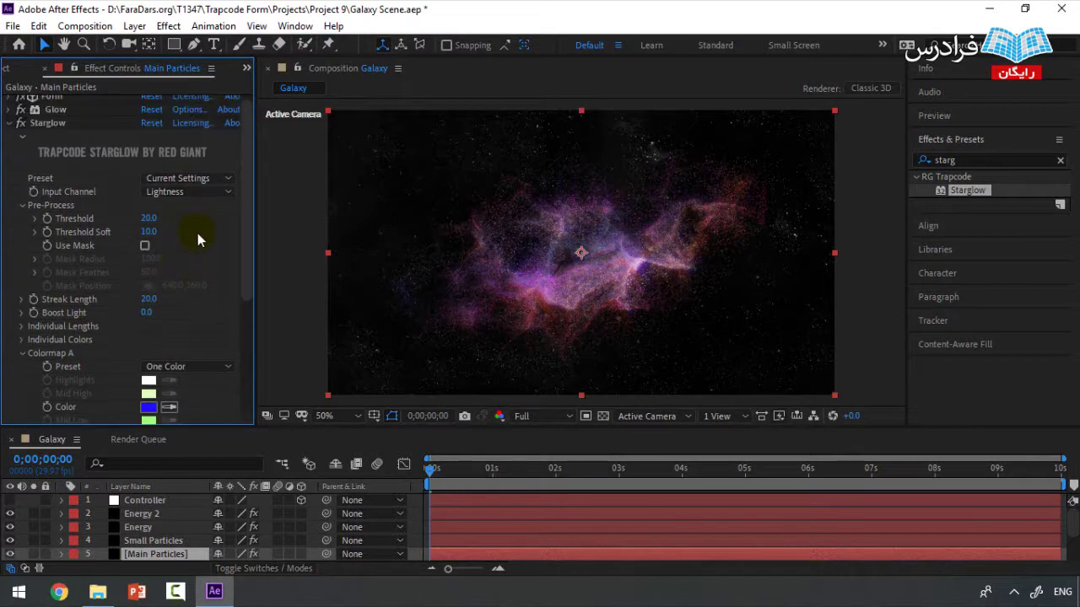
{"action": "scroll", "coordinate": [182, 306], "scroll_direction": "down", "scroll_amount": 1}
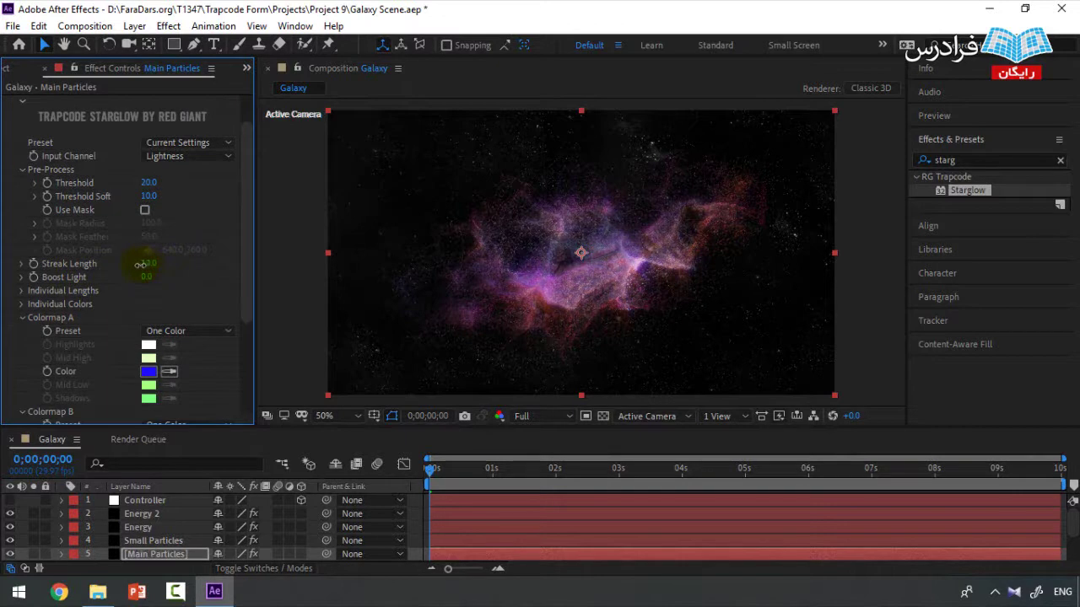
{"action": "mouse_move", "coordinate": [140, 264]}
{"action": "left_mouse_down"}
{"action": "mouse_move", "coordinate": [92, 266]}
{"action": "mouse_move", "coordinate": [334, 285]}
{"action": "mouse_move", "coordinate": [179, 289]}
{"action": "left_mouse_up"}
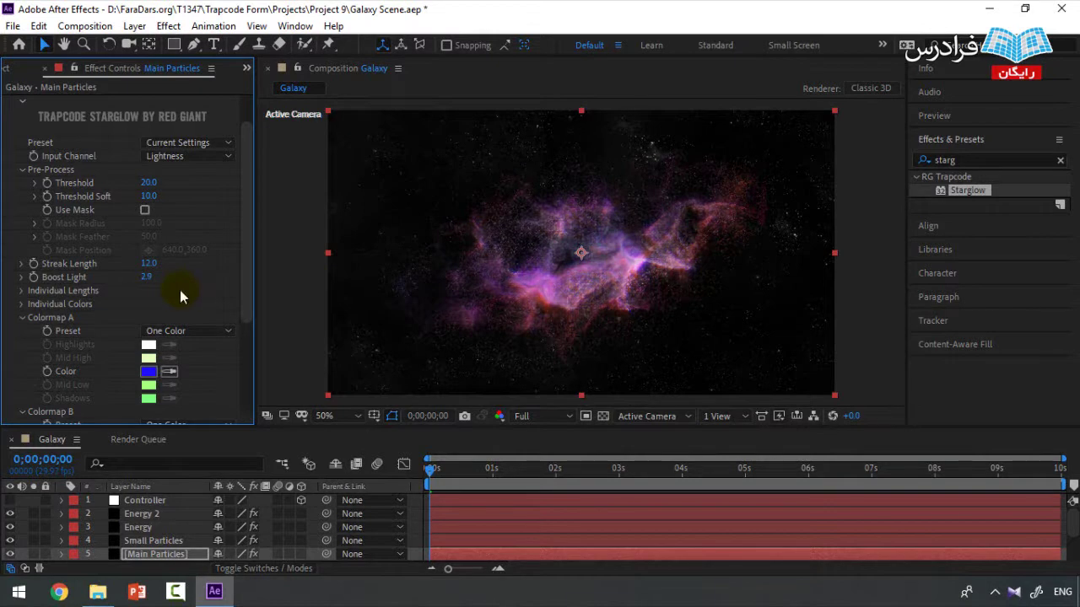
Review the Starglow result and its colormap settings on Main Particles, and collapse the effect.
{"action": "scroll", "coordinate": [164, 289], "scroll_direction": "up", "scroll_amount": 2}
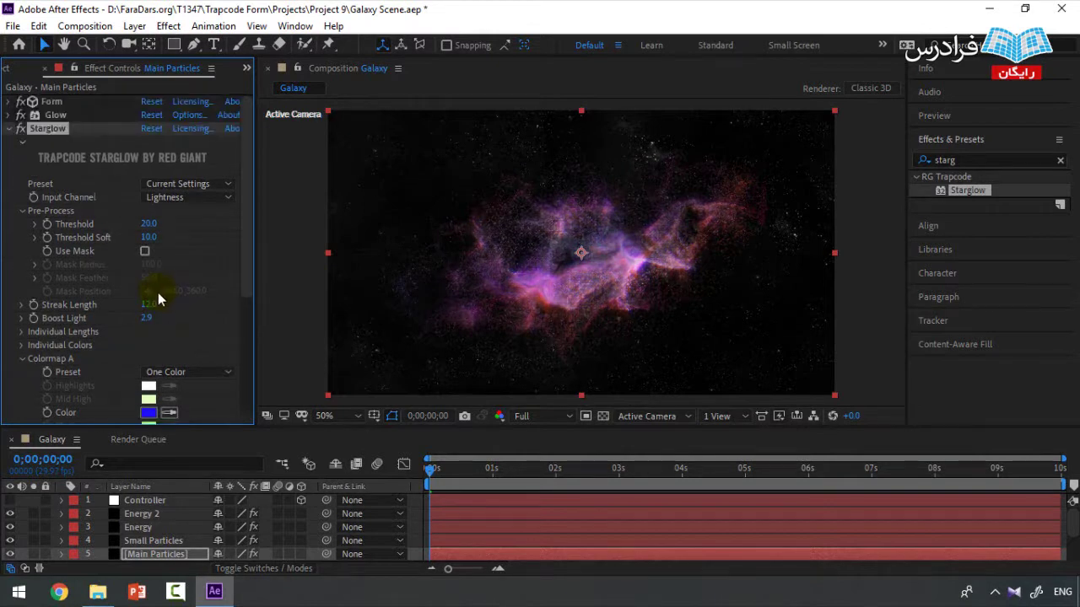
{"action": "left_click", "coordinate": [20, 129]}
{"action": "scroll", "coordinate": [192, 310], "scroll_direction": "down", "scroll_amount": 3}
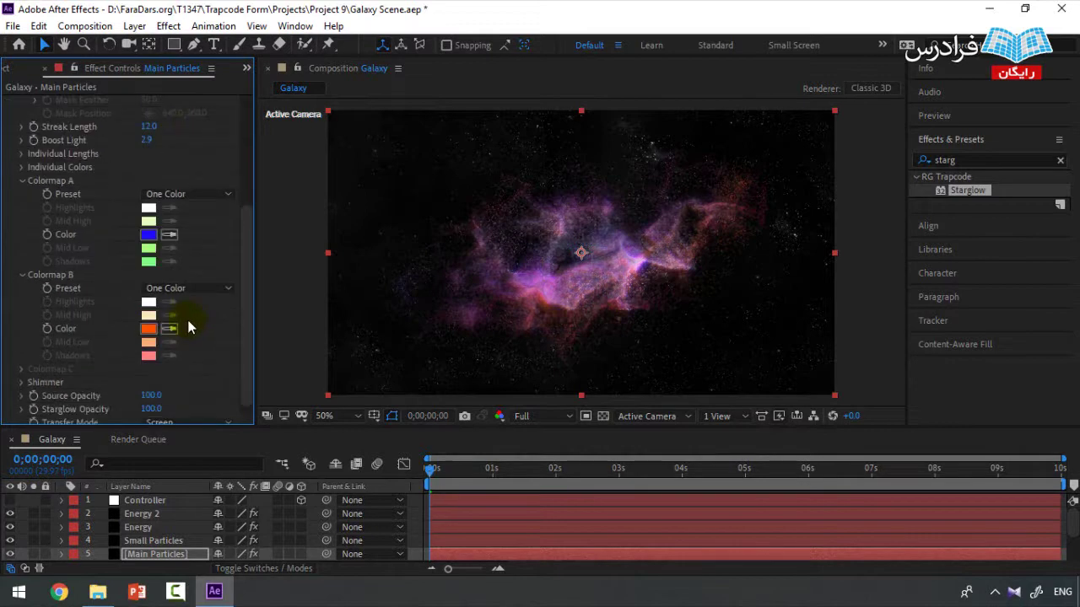
{"action": "scroll", "coordinate": [192, 345], "scroll_direction": "up", "scroll_amount": 3}
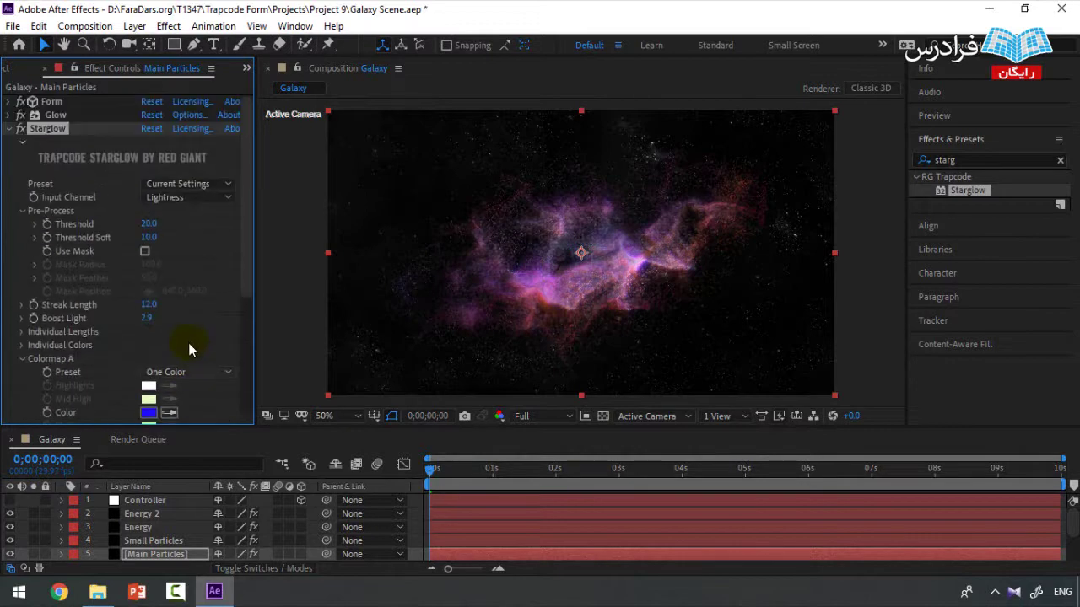
{"action": "left_click", "coordinate": [9, 128]}
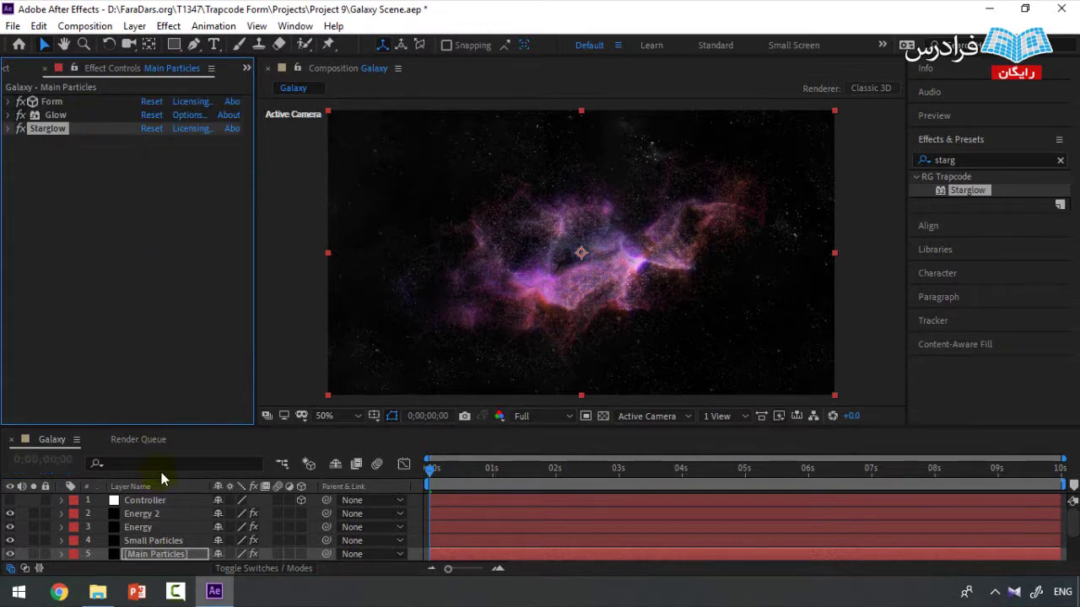
{"action": "left_click", "coordinate": [154, 528]}
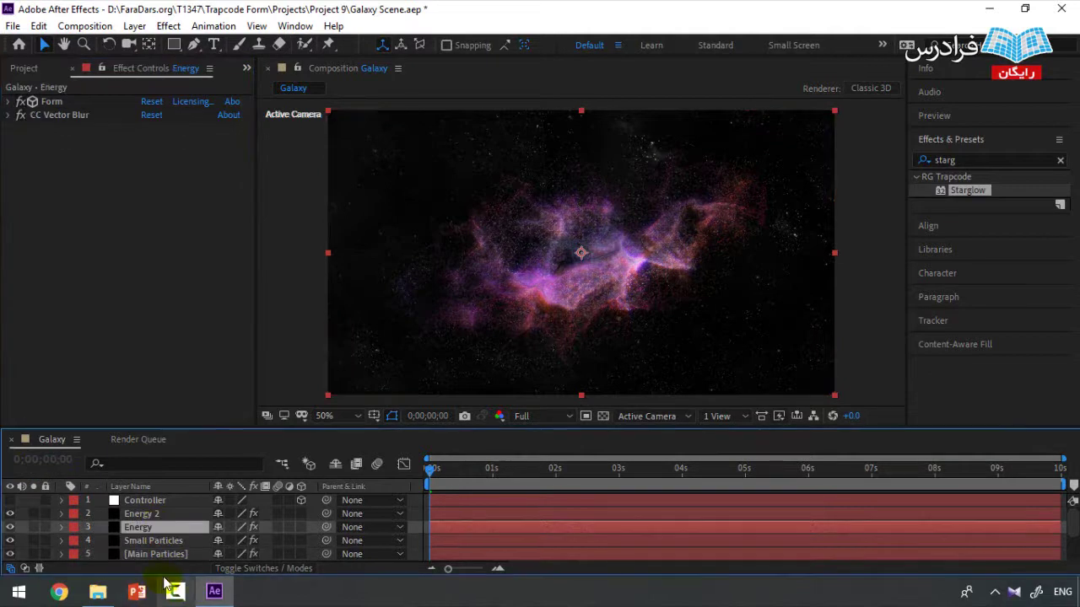
{"action": "left_click", "coordinate": [140, 516], "text": "ctrl"}
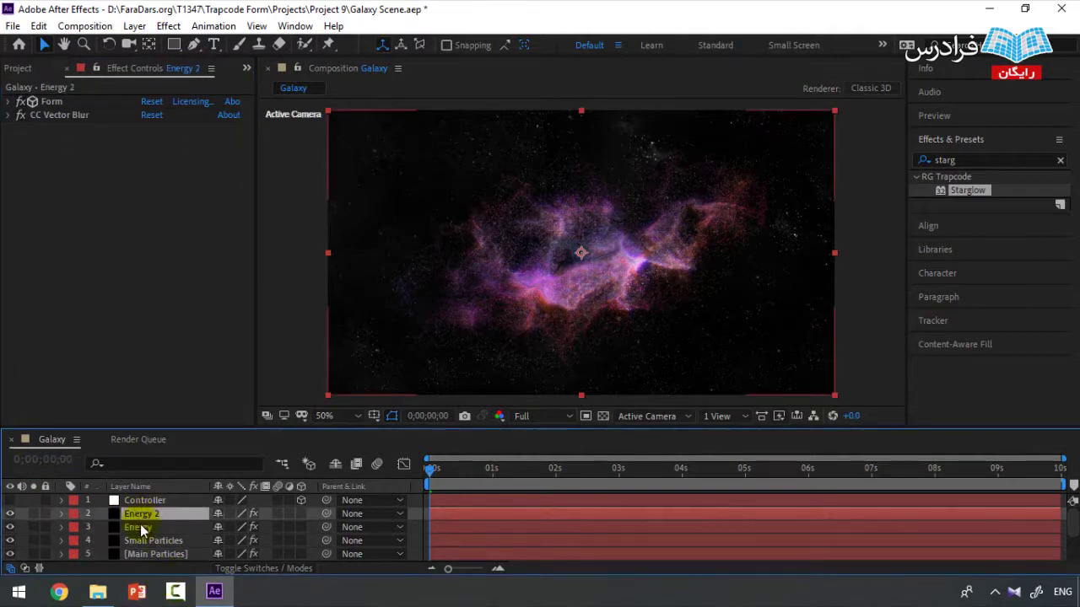
{"action": "left_click", "coordinate": [142, 528]}
{"action": "key", "text": "Return"}
{"action": "key", "text": "Return"}
{"action": "key", "text": "Return"}
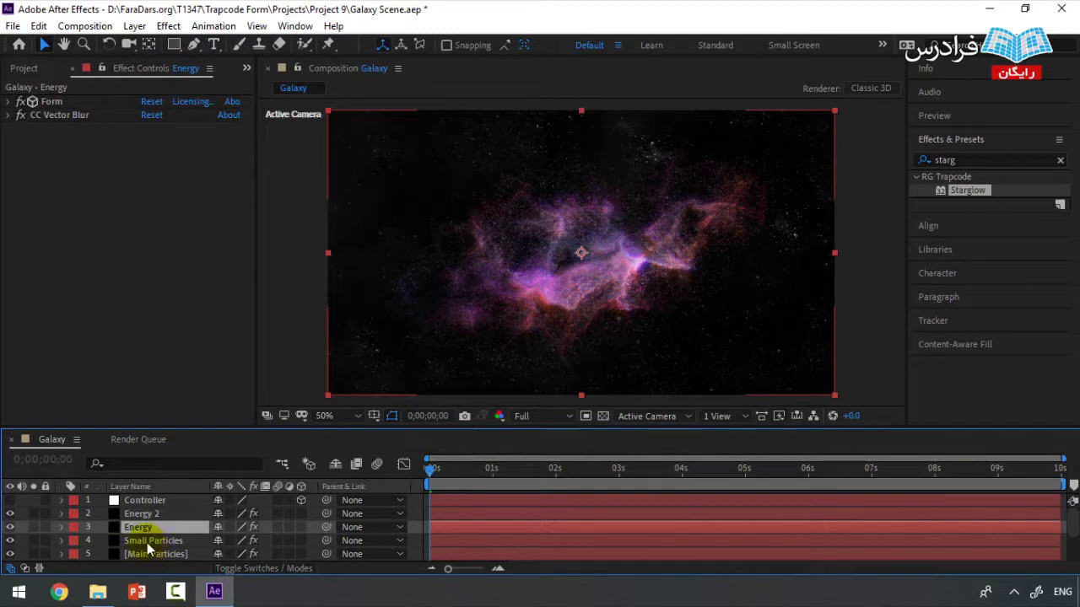
{"action": "key", "text": "Return"}
{"action": "left_click", "coordinate": [142, 514]}
{"action": "left_click", "coordinate": [139, 527]}
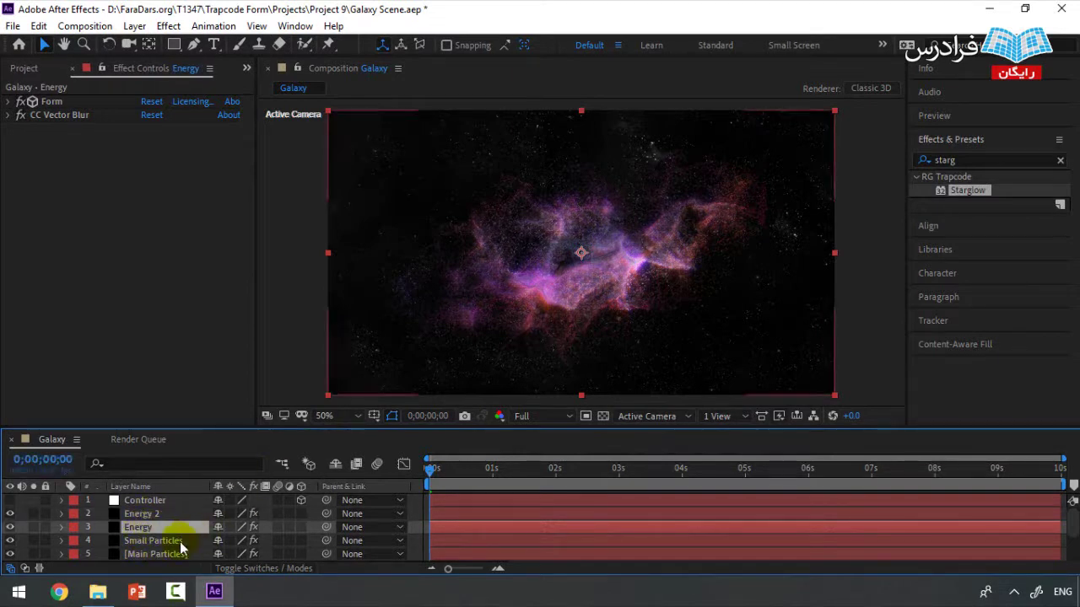
{"action": "left_click", "coordinate": [139, 514]}
Apply the Stylize Glow effect to the Energy layer and set its Glow Threshold to 73.7%.
{"action": "left_click", "coordinate": [162, 529]}
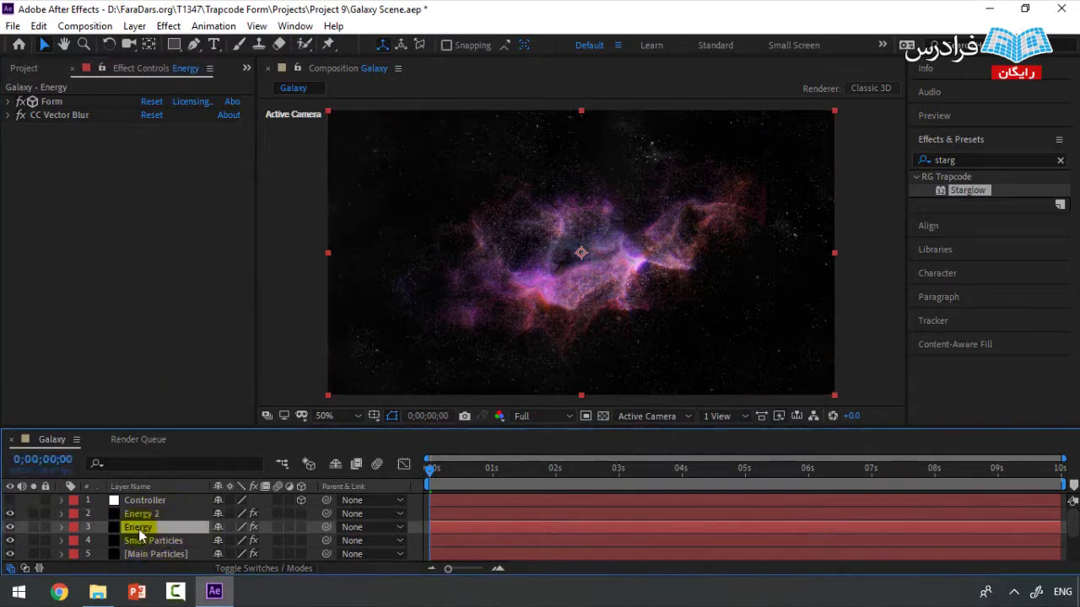
{"action": "left_click", "coordinate": [970, 159]}
{"action": "double_click", "coordinate": [970, 160]}
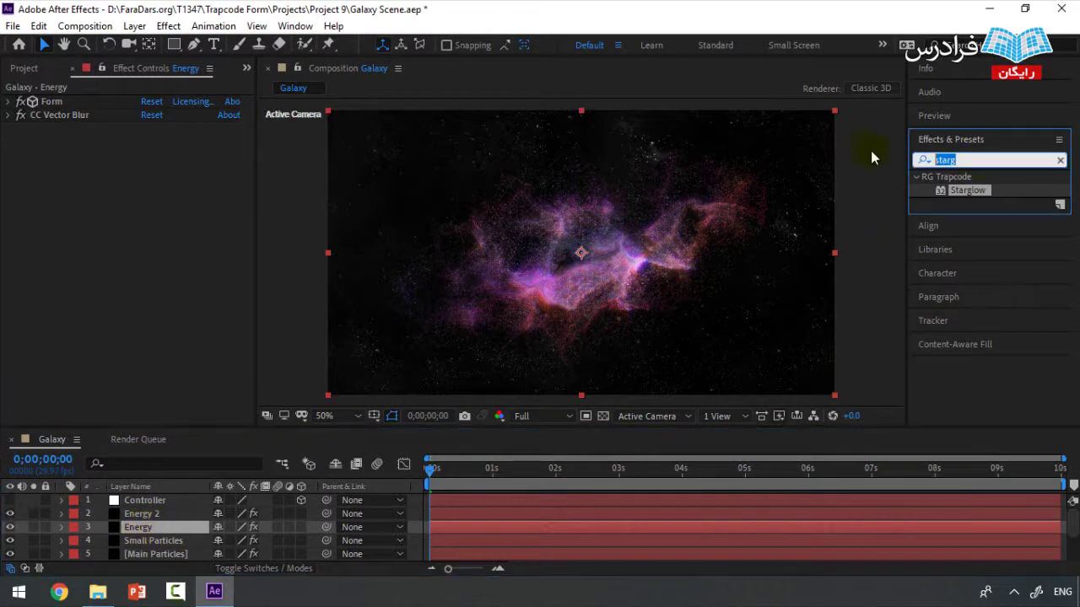
{"action": "type", "text": "glow"}
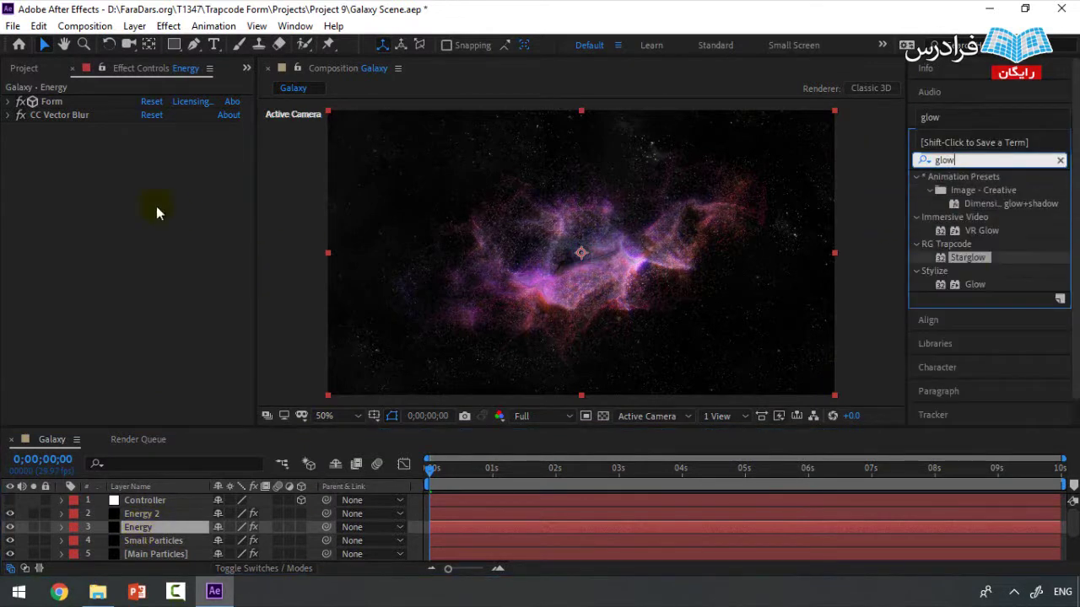
{"action": "left_click_drag", "start_coordinate": [973, 293], "coordinate": [233, 250]}
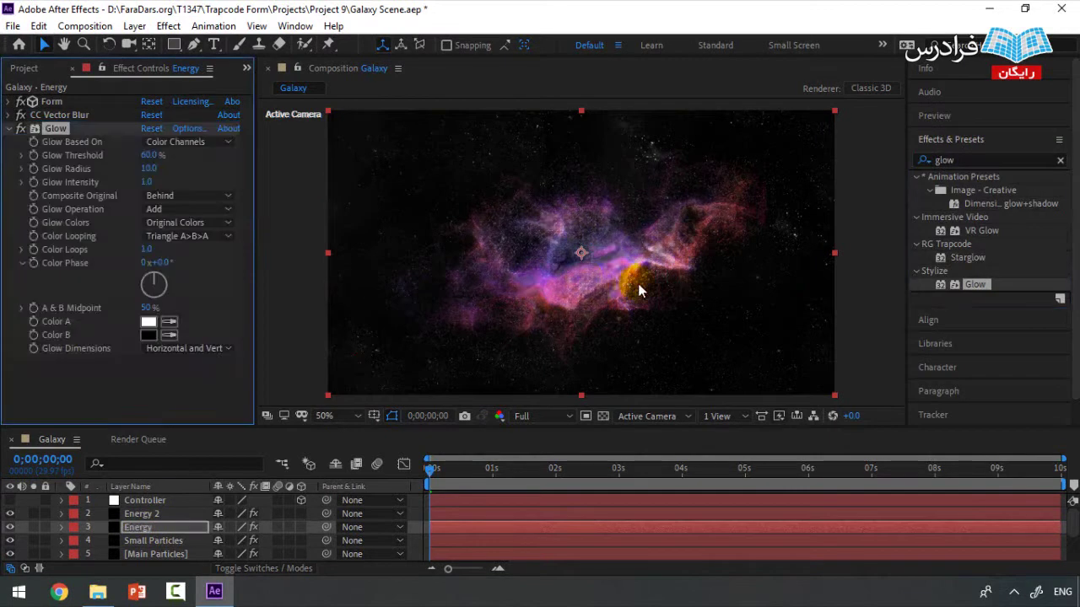
{"action": "left_click_drag", "start_coordinate": [150, 156], "coordinate": [177, 152]}
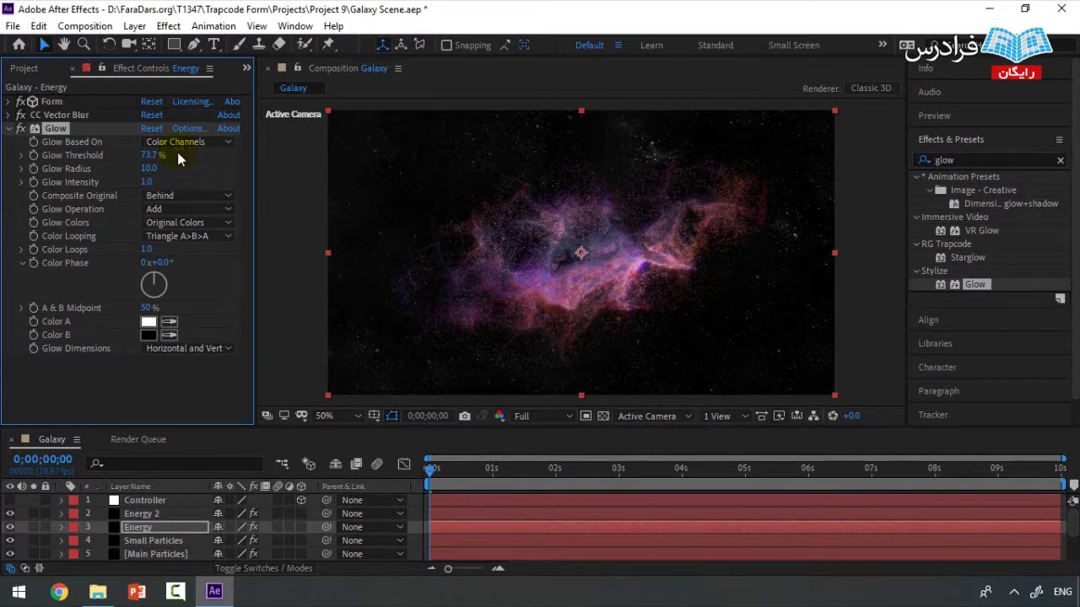
{"action": "left_click", "coordinate": [9, 128]}
Apply the Curves effect to the Energy layer and shape its RGB curve into a gentle S for more contrast.
{"action": "left_click", "coordinate": [992, 161]}
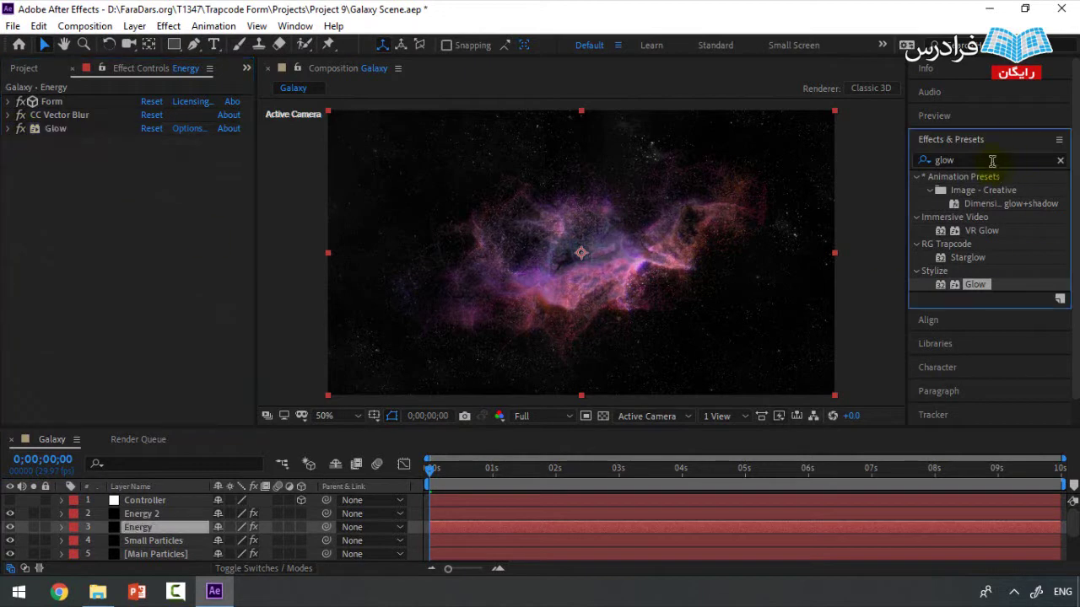
{"action": "double_click", "coordinate": [1009, 160]}
{"action": "type", "text": "curv"}
{"action": "left_click_drag", "start_coordinate": [977, 230], "coordinate": [152, 526]}
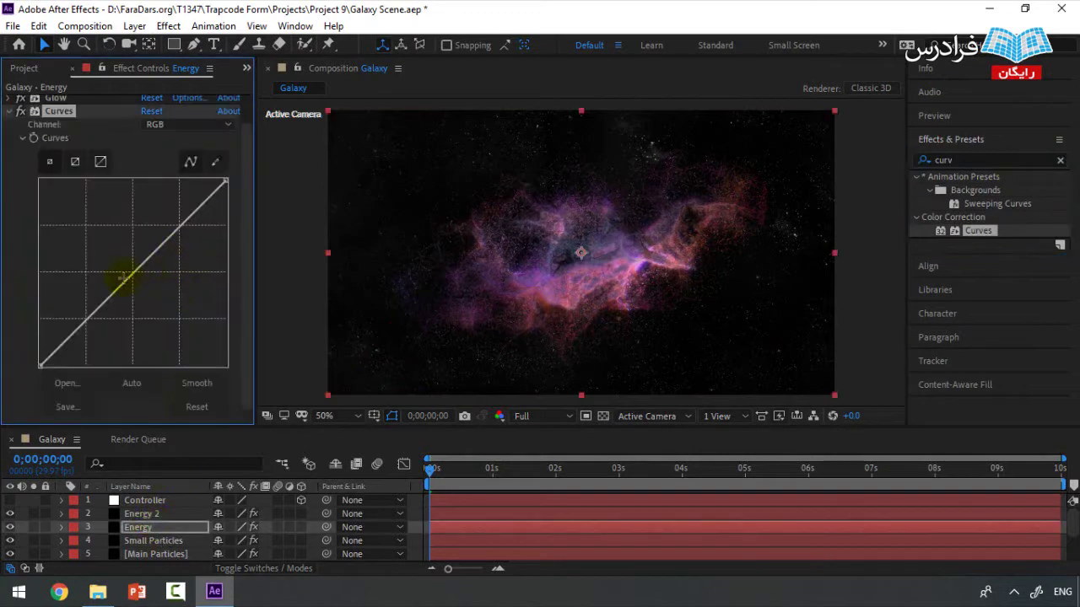
{"action": "mouse_move", "coordinate": [89, 316]}
{"action": "left_mouse_down"}
{"action": "mouse_move", "coordinate": [102, 329]}
{"action": "mouse_move", "coordinate": [96, 321]}
{"action": "left_mouse_up"}
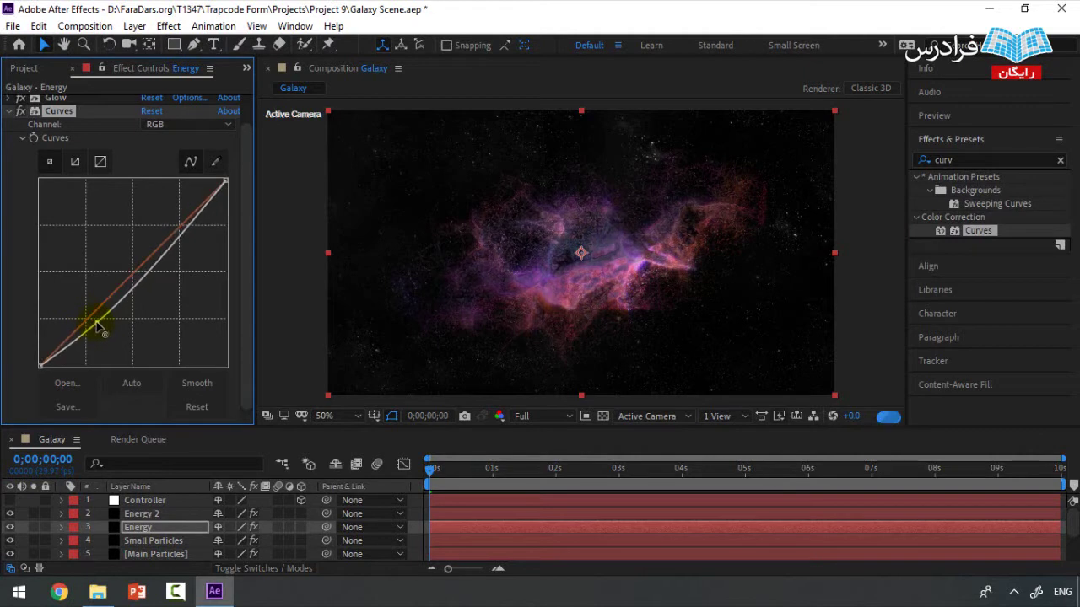
{"action": "left_click_drag", "start_coordinate": [181, 233], "coordinate": [169, 231]}
{"action": "mouse_move", "coordinate": [103, 324]}
{"action": "left_mouse_down"}
{"action": "mouse_move", "coordinate": [83, 337]}
{"action": "mouse_move", "coordinate": [121, 314]}
{"action": "mouse_move", "coordinate": [117, 325]}
{"action": "mouse_move", "coordinate": [112, 297]}
{"action": "mouse_move", "coordinate": [99, 321]}
{"action": "left_mouse_up"}
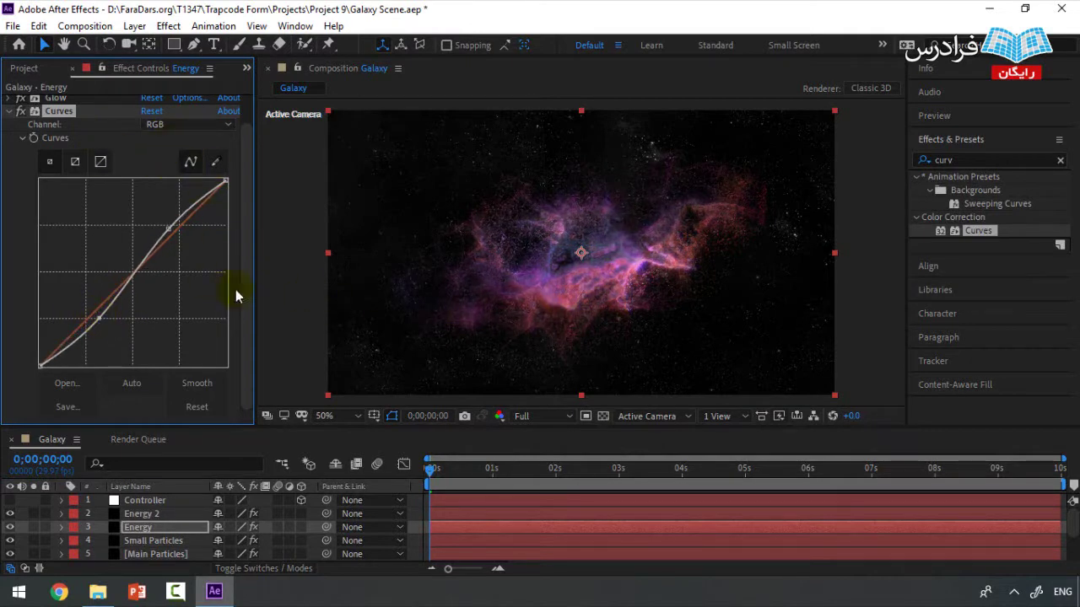
In the Energy layer's Curves, raise the Blue channel curve slightly and lower the Red channel curve slightly.
{"action": "left_click", "coordinate": [207, 124]}
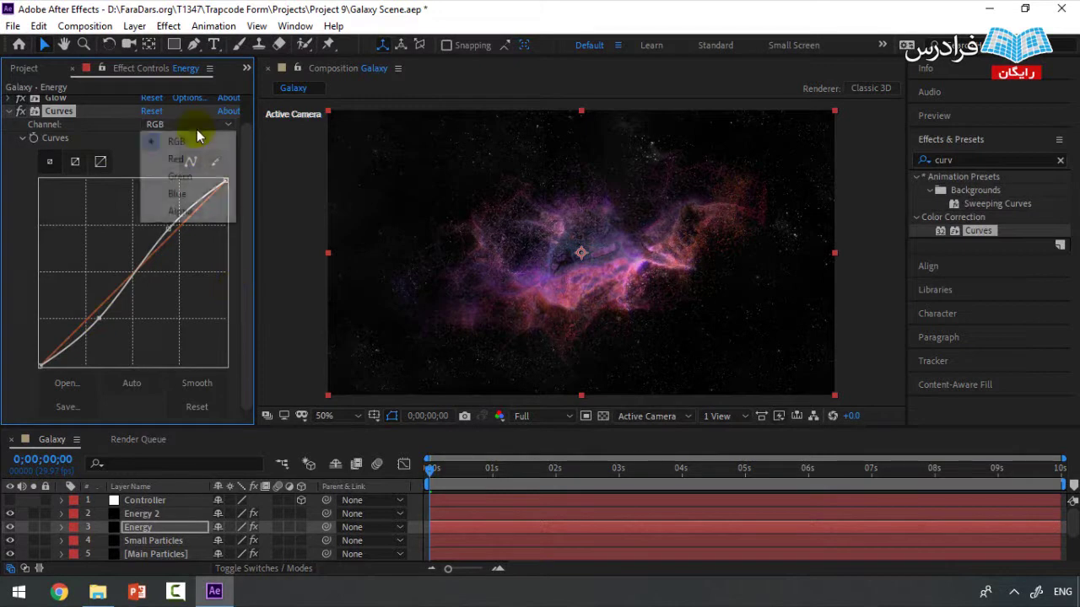
{"action": "left_click", "coordinate": [186, 193]}
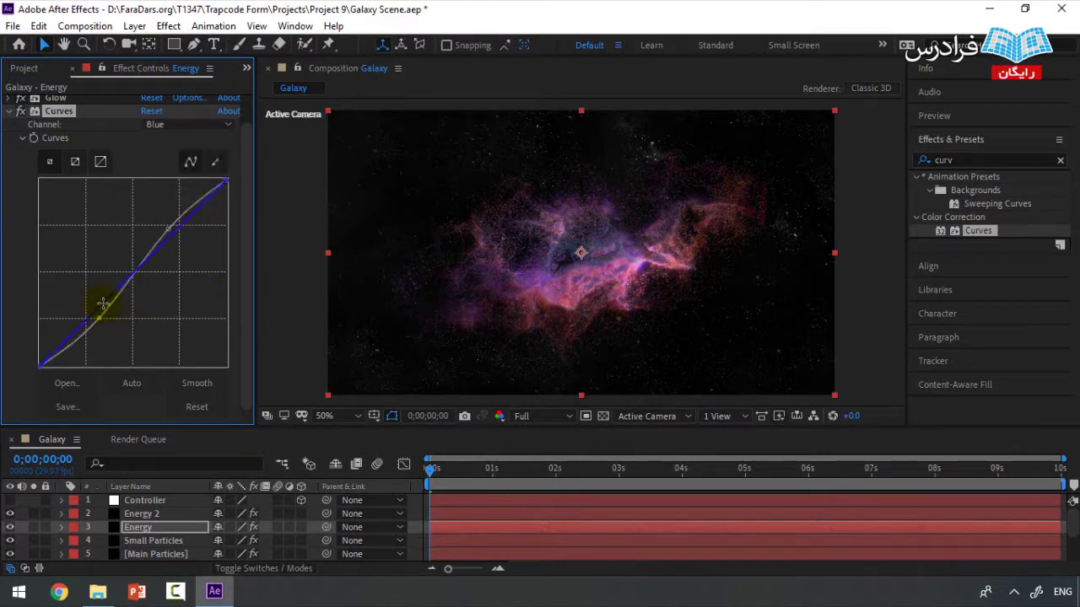
{"action": "mouse_move", "coordinate": [107, 302]}
{"action": "left_mouse_down"}
{"action": "mouse_move", "coordinate": [95, 287]}
{"action": "mouse_move", "coordinate": [101, 302]}
{"action": "left_mouse_up"}
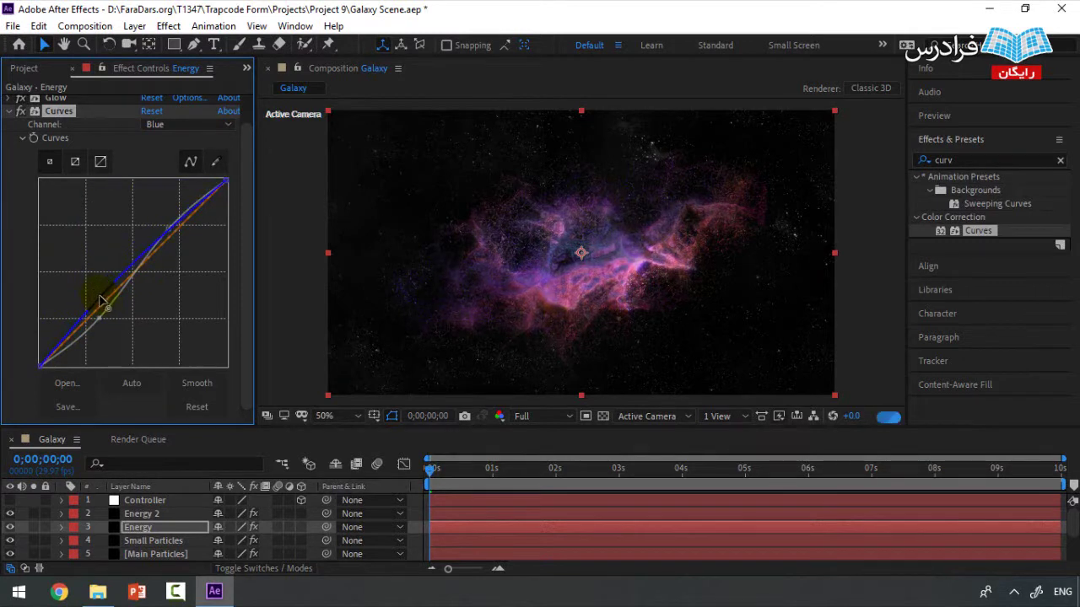
{"action": "left_click", "coordinate": [189, 124]}
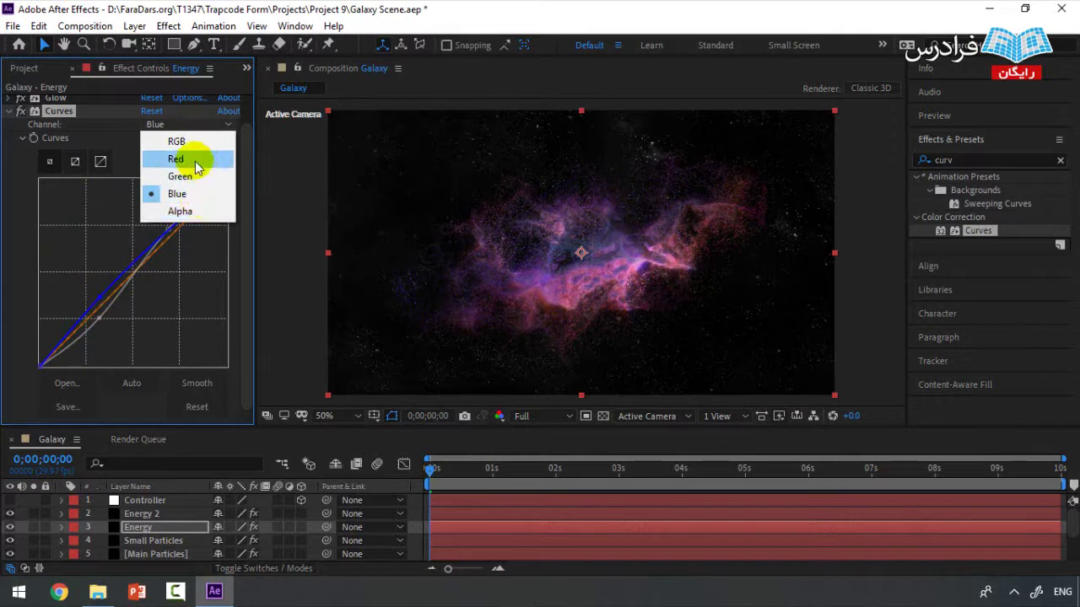
{"action": "left_click", "coordinate": [204, 145]}
{"action": "mouse_move", "coordinate": [108, 289]}
{"action": "left_mouse_down"}
{"action": "mouse_move", "coordinate": [128, 311]}
{"action": "mouse_move", "coordinate": [109, 310]}
{"action": "left_mouse_up"}
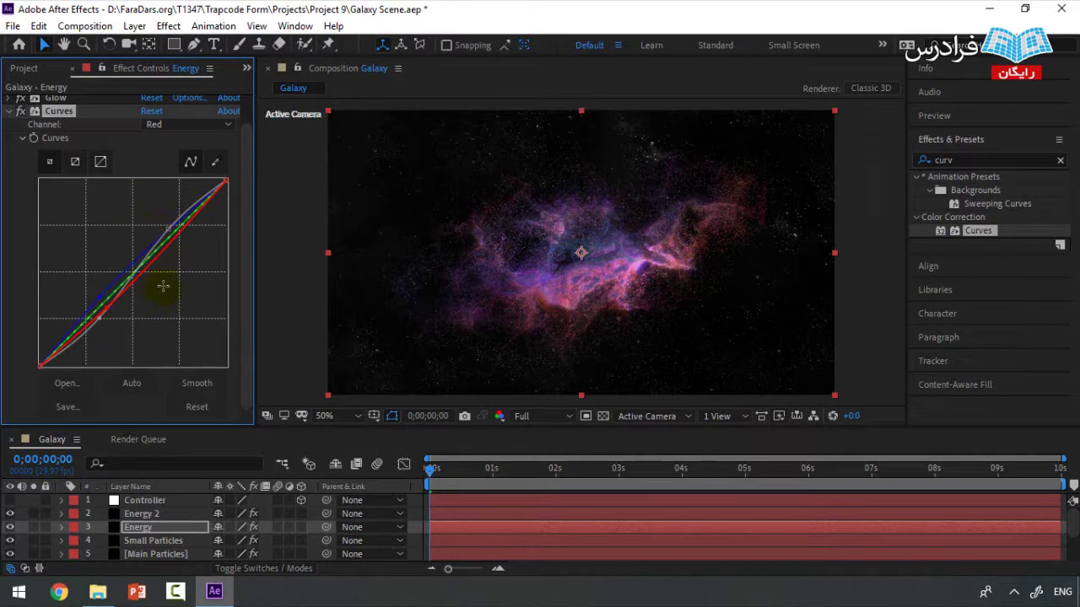
Show the layer blending modes and set Main Particles, Small Particles, Energy and Energy 2 to Add.
{"action": "scroll", "coordinate": [239, 548], "scroll_direction": "down", "scroll_amount": 3}
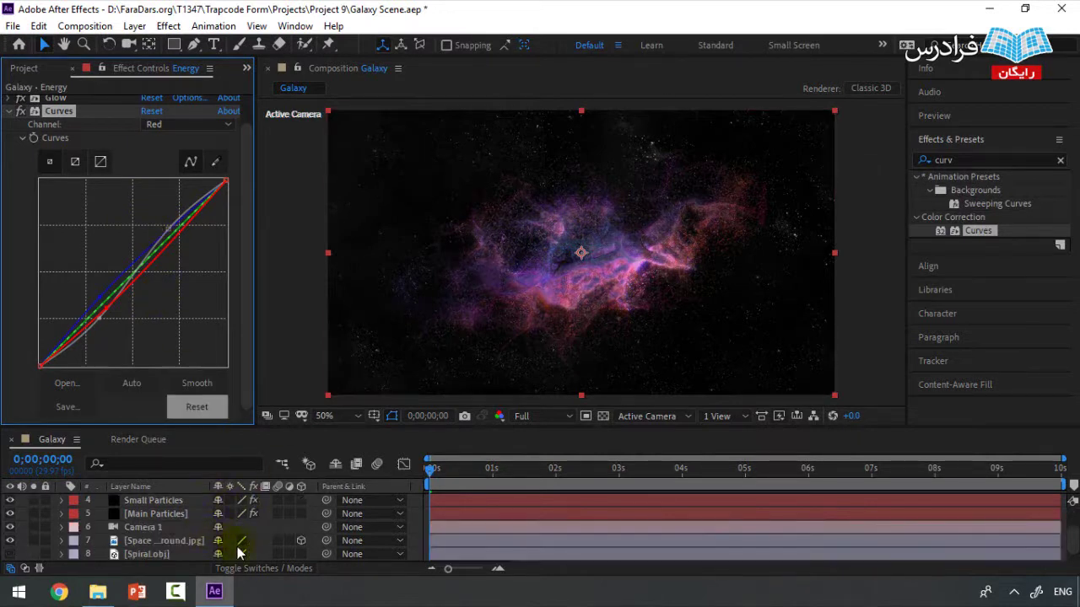
{"action": "left_click", "coordinate": [248, 570]}
{"action": "scroll", "coordinate": [210, 544], "scroll_direction": "up", "scroll_amount": 3}
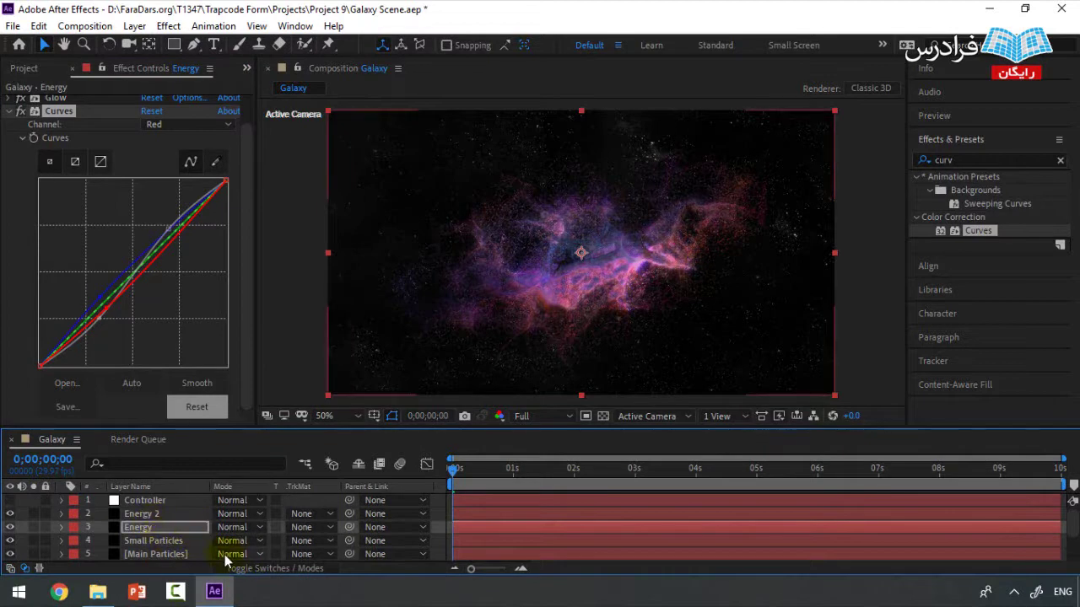
{"action": "left_click", "coordinate": [232, 555]}
{"action": "left_click", "coordinate": [249, 201]}
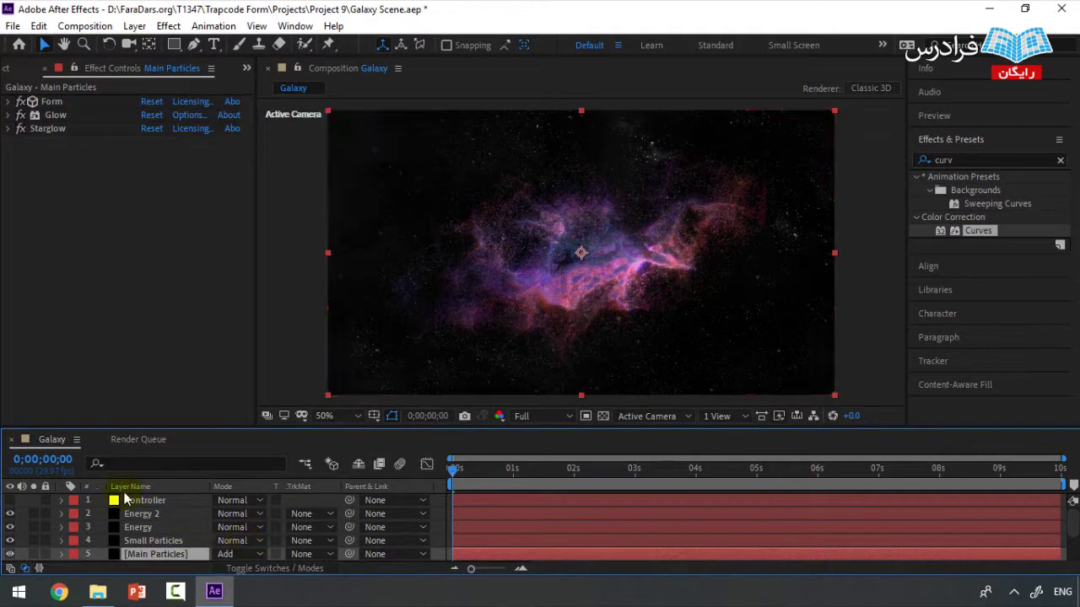
{"action": "left_click", "coordinate": [235, 542]}
{"action": "left_click", "coordinate": [253, 190]}
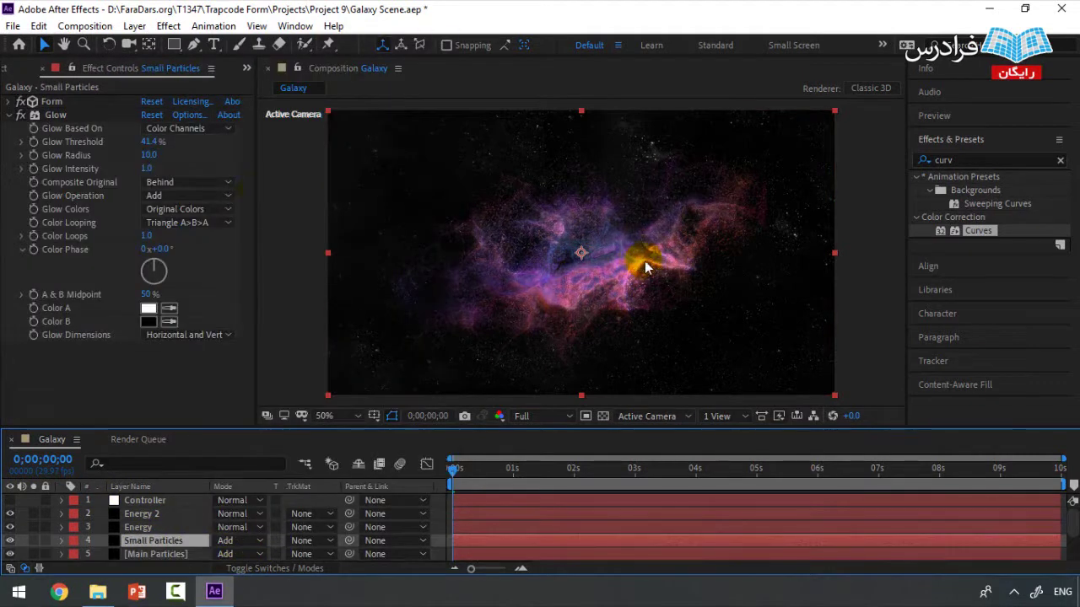
{"action": "left_click", "coordinate": [249, 530]}
{"action": "left_click", "coordinate": [236, 174]}
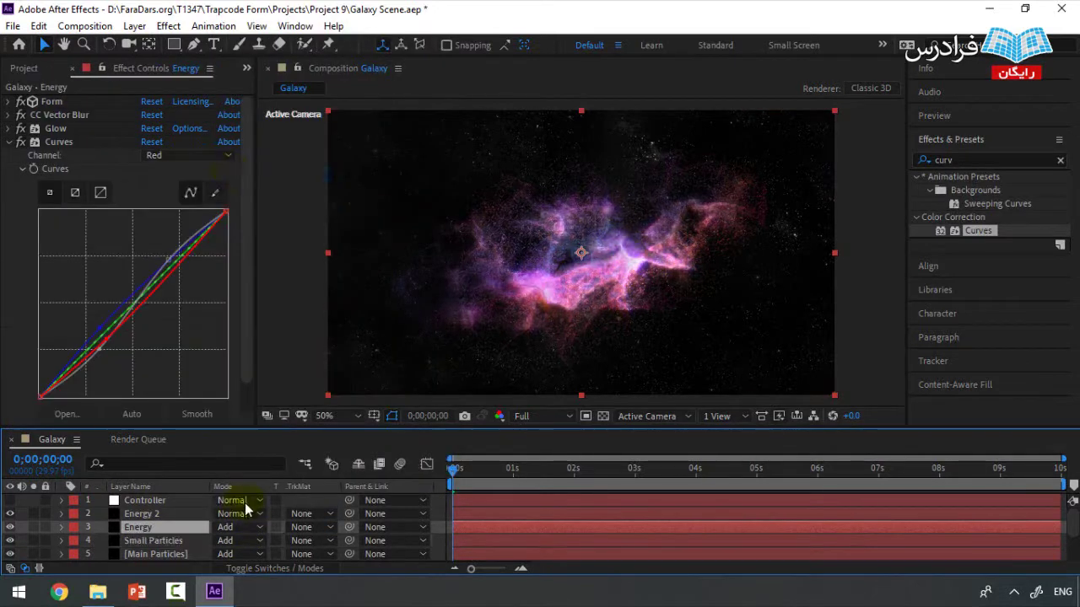
{"action": "left_click", "coordinate": [241, 514]}
{"action": "left_click", "coordinate": [257, 162]}
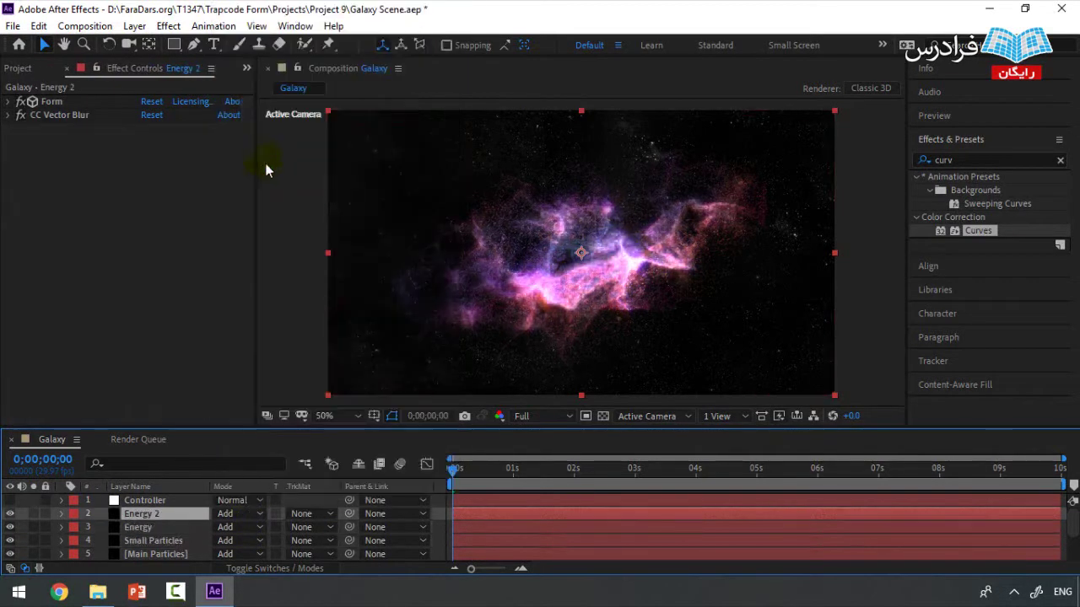
Collapse Curves on the Energy layer and raise its Glow Threshold slightly.
{"action": "left_click", "coordinate": [152, 528]}
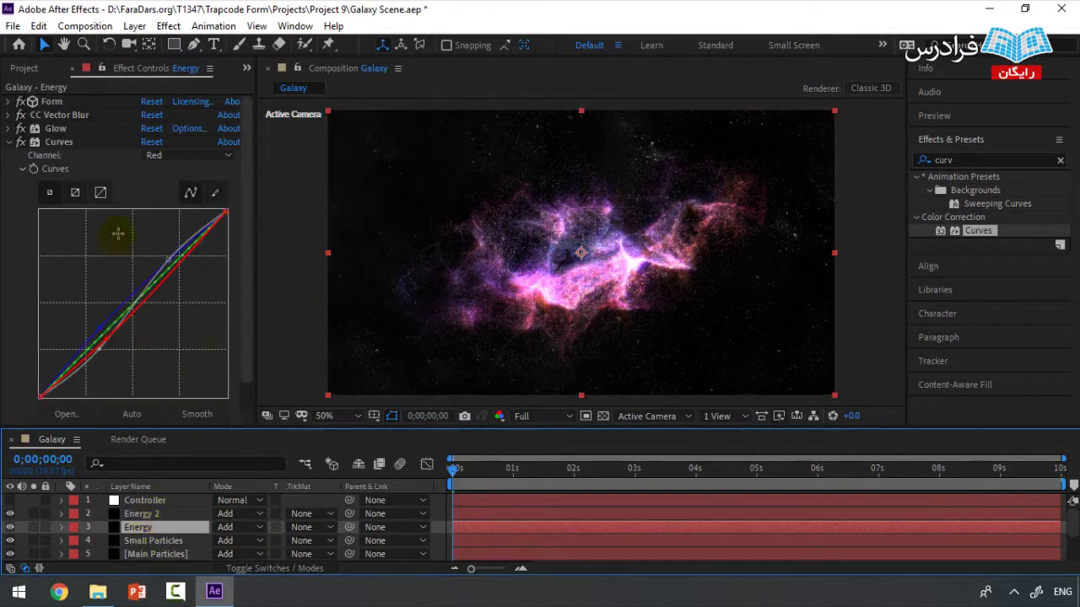
{"action": "left_click", "coordinate": [9, 142]}
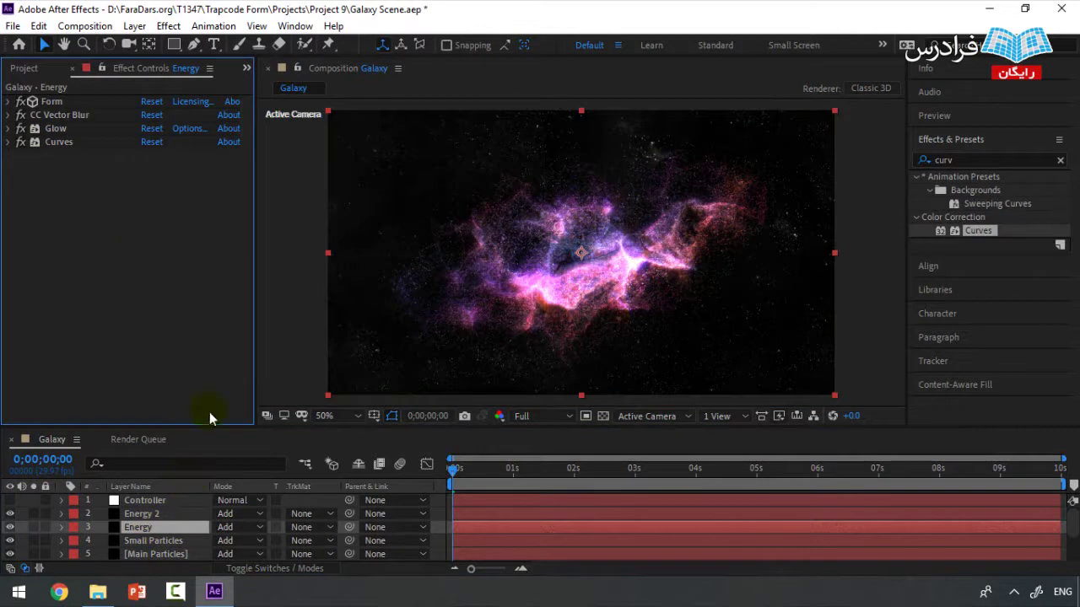
{"action": "left_click", "coordinate": [10, 128]}
{"action": "mouse_move", "coordinate": [156, 154]}
{"action": "left_mouse_down"}
{"action": "mouse_move", "coordinate": [193, 150]}
{"action": "mouse_move", "coordinate": [164, 154]}
{"action": "left_mouse_up"}
Set the Main Particles layer's Glow to a 41.4% Glow Threshold and a Glow Intensity of 2.0.
{"action": "left_click", "coordinate": [148, 528]}
{"action": "left_click", "coordinate": [137, 538]}
{"action": "left_click", "coordinate": [142, 553]}
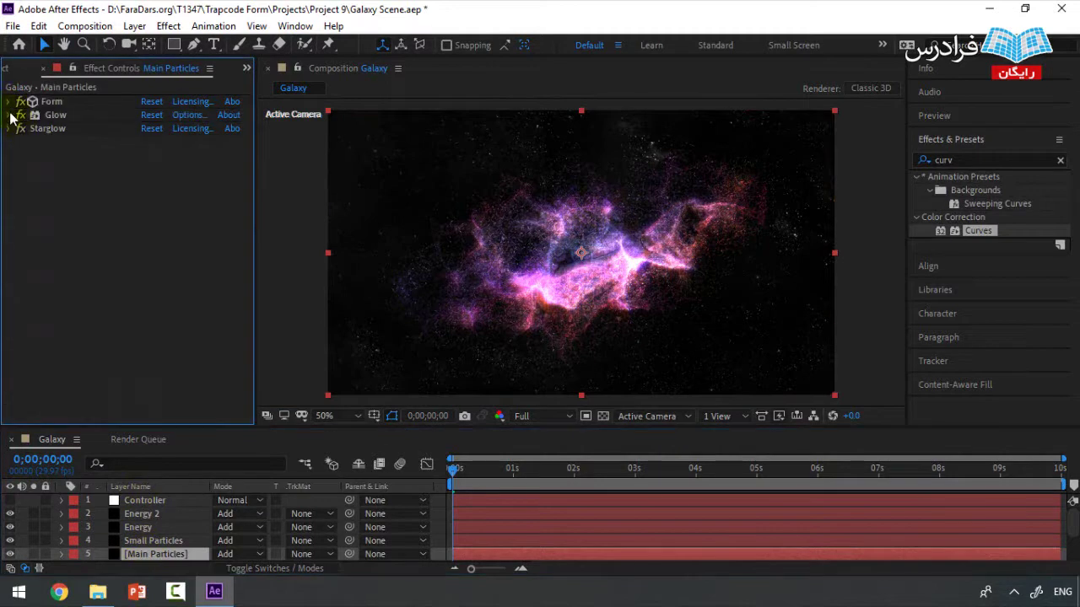
{"action": "left_click", "coordinate": [8, 115]}
{"action": "left_click_drag", "start_coordinate": [150, 142], "coordinate": [277, 138]}
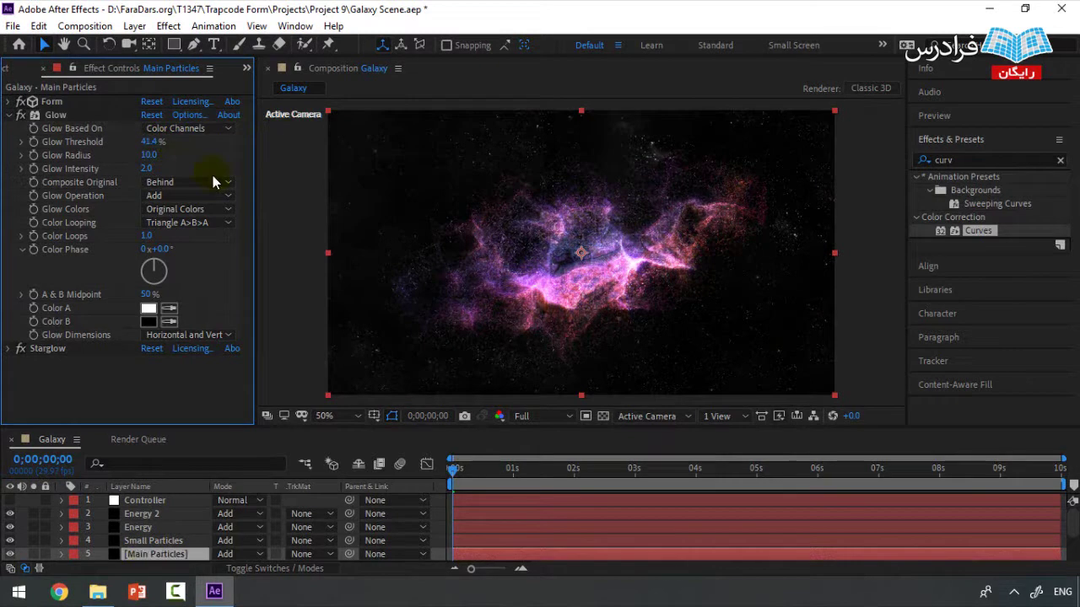
Try a larger Glow Radius and a 100% Glow Threshold on the Small Particles layer, and undo the last change.
{"action": "left_click", "coordinate": [152, 541]}
{"action": "left_click_drag", "start_coordinate": [150, 154], "coordinate": [205, 153]}
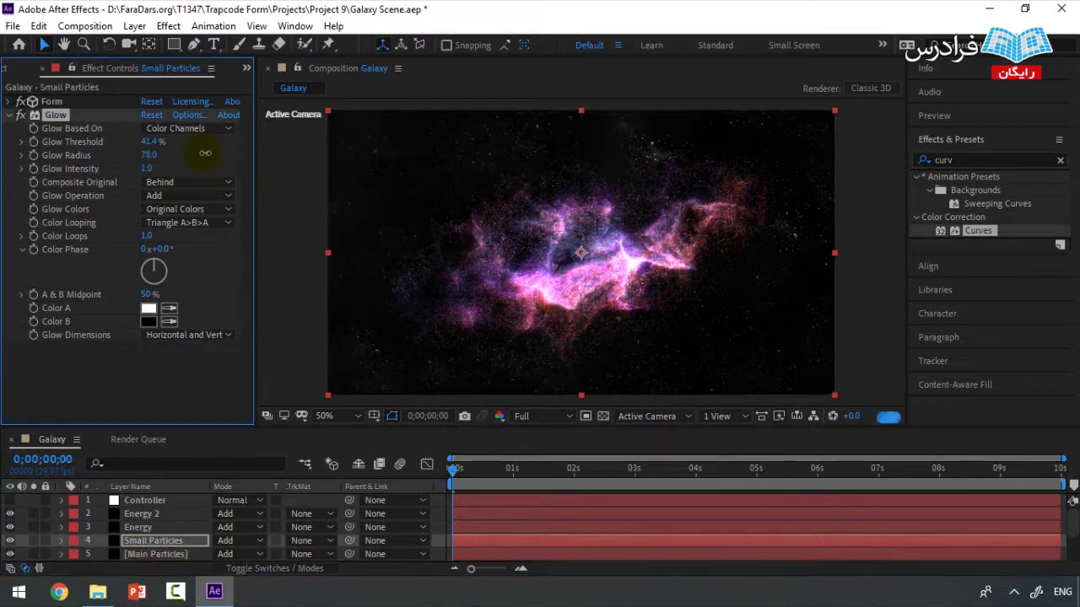
{"action": "left_click_drag", "start_coordinate": [343, 160], "coordinate": [523, 166]}
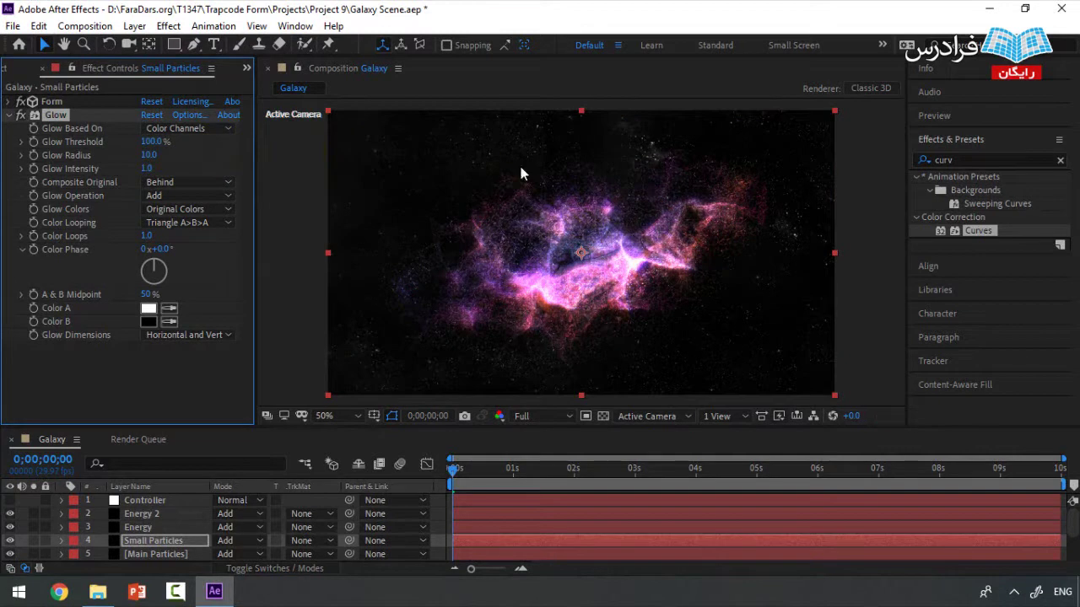
{"action": "key", "text": "ctrl+z"}
Set the Main Particles layer's Glow to intensity 1.0, radius 12.0 and threshold 100%, and collapse the effect.
{"action": "left_click", "coordinate": [156, 554]}
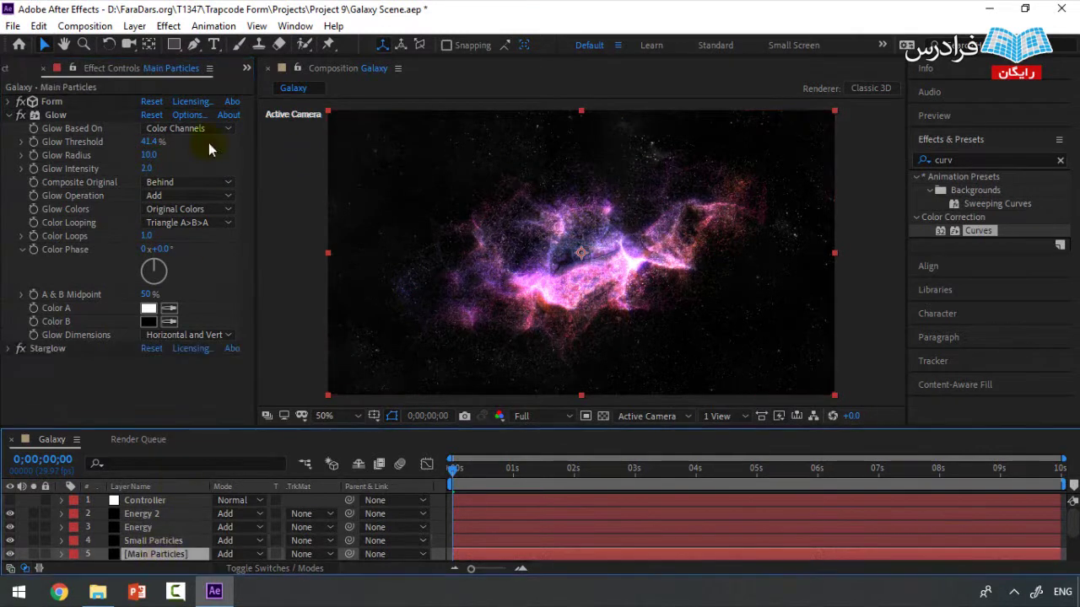
{"action": "left_click", "coordinate": [149, 169]}
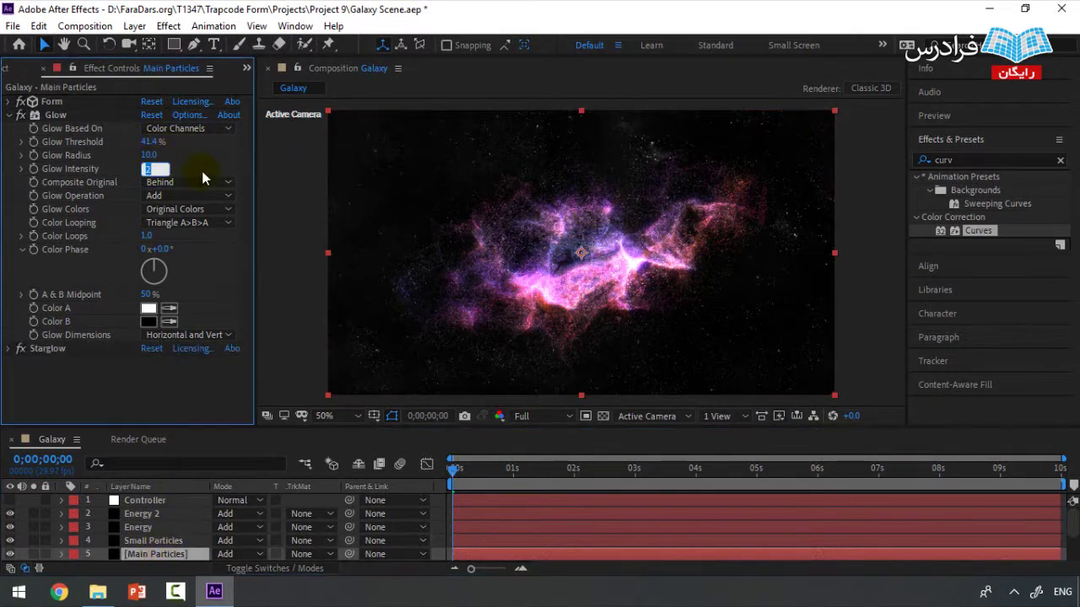
{"action": "type", "text": "1"}
{"action": "key", "text": "Return"}
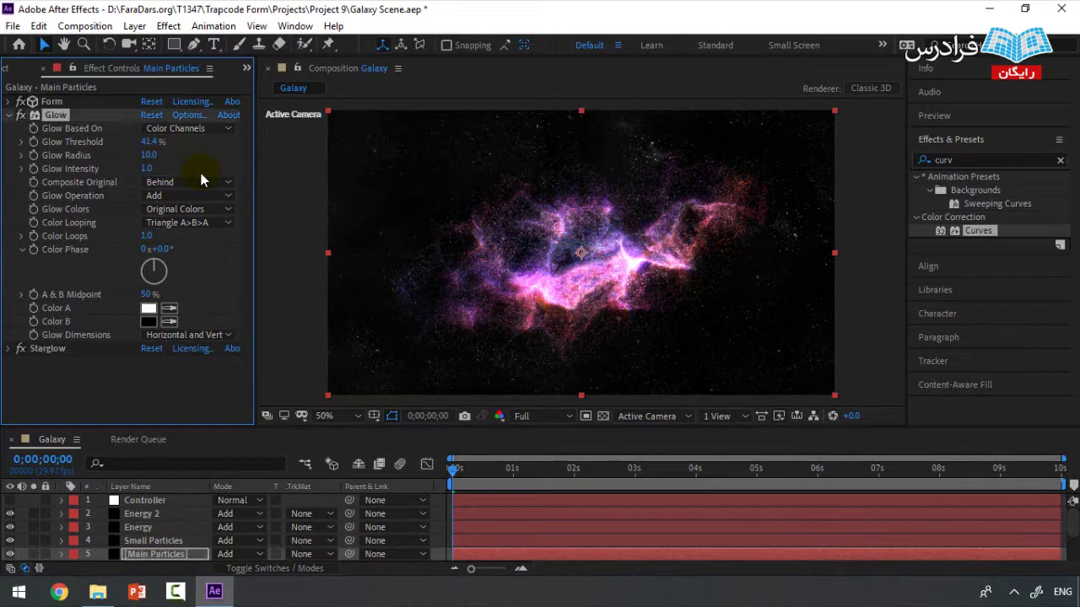
{"action": "left_click", "coordinate": [148, 155]}
{"action": "type", "text": "130"}
{"action": "left_click_drag", "start_coordinate": [171, 141], "coordinate": [290, 138]}
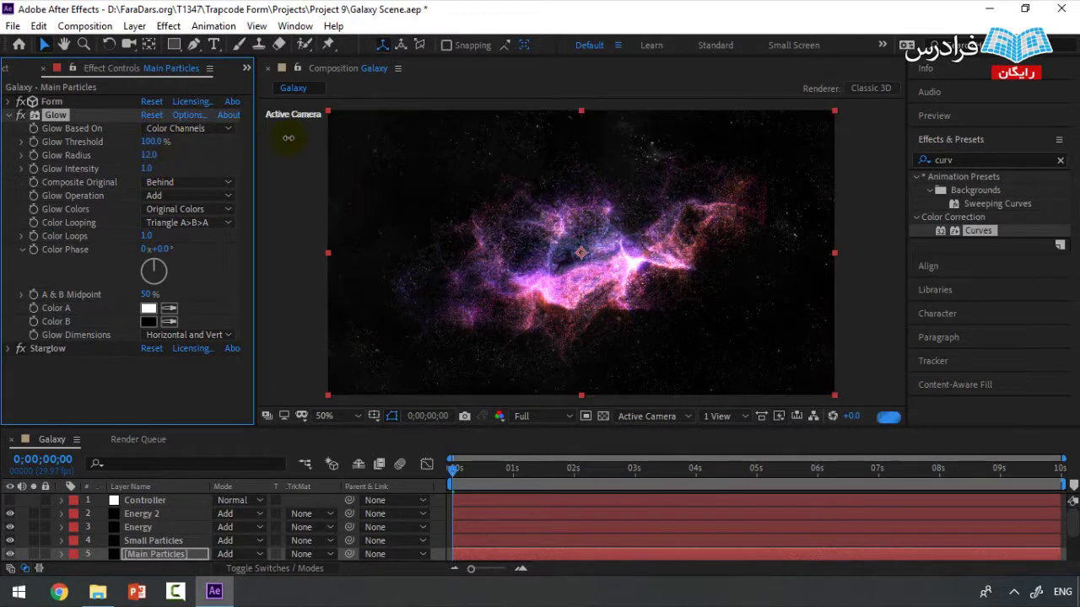
{"action": "key", "text": "space"}
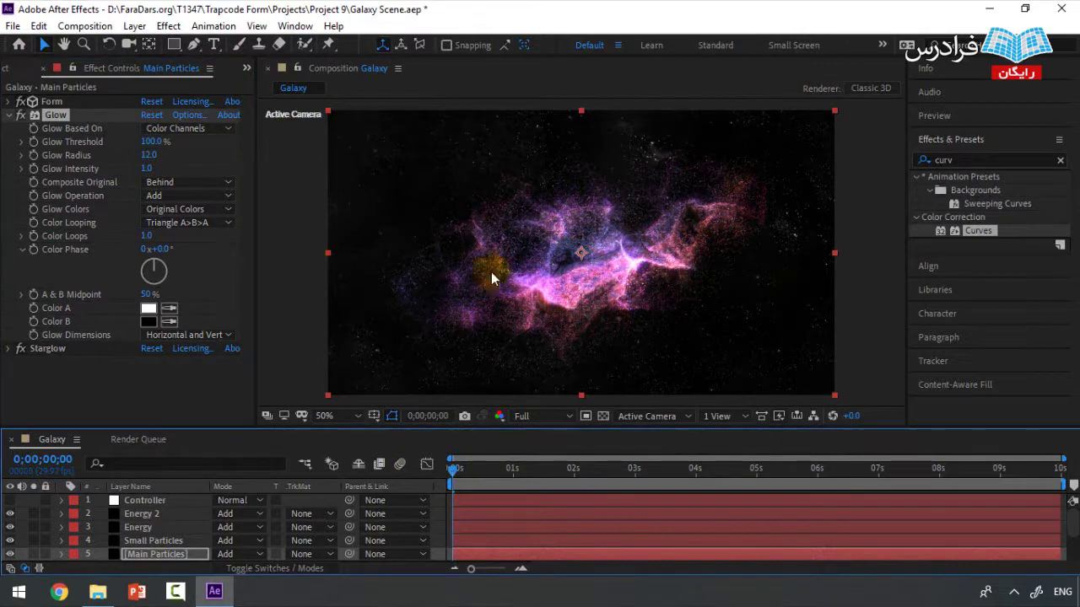
{"action": "left_click", "coordinate": [8, 115]}
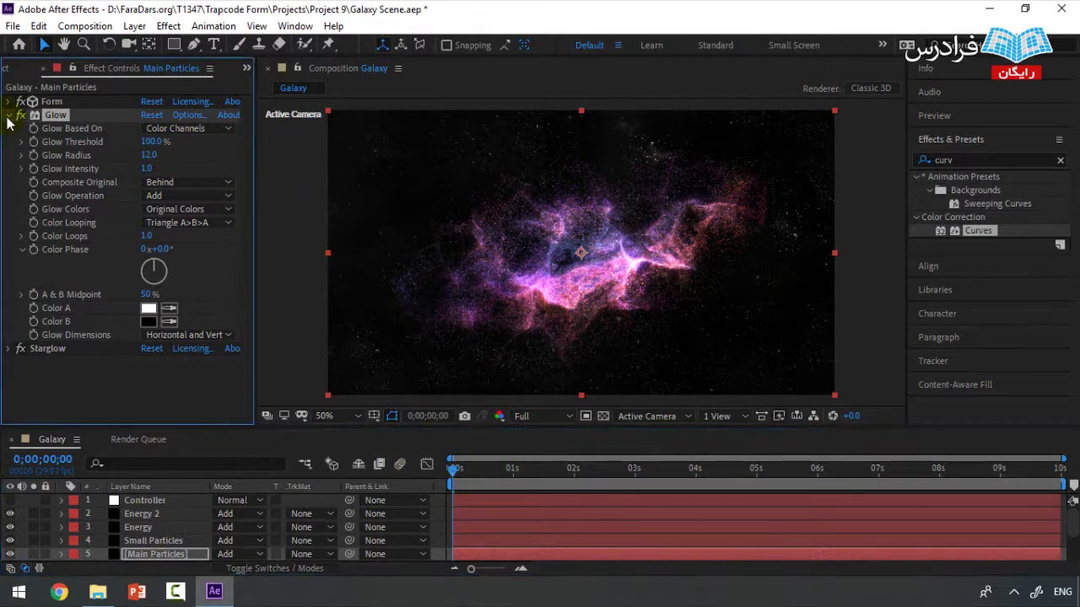
Create a black 1280 x 720 px solid named Flare and place it directly below the Controller layer.
{"action": "left_click", "coordinate": [180, 513]}
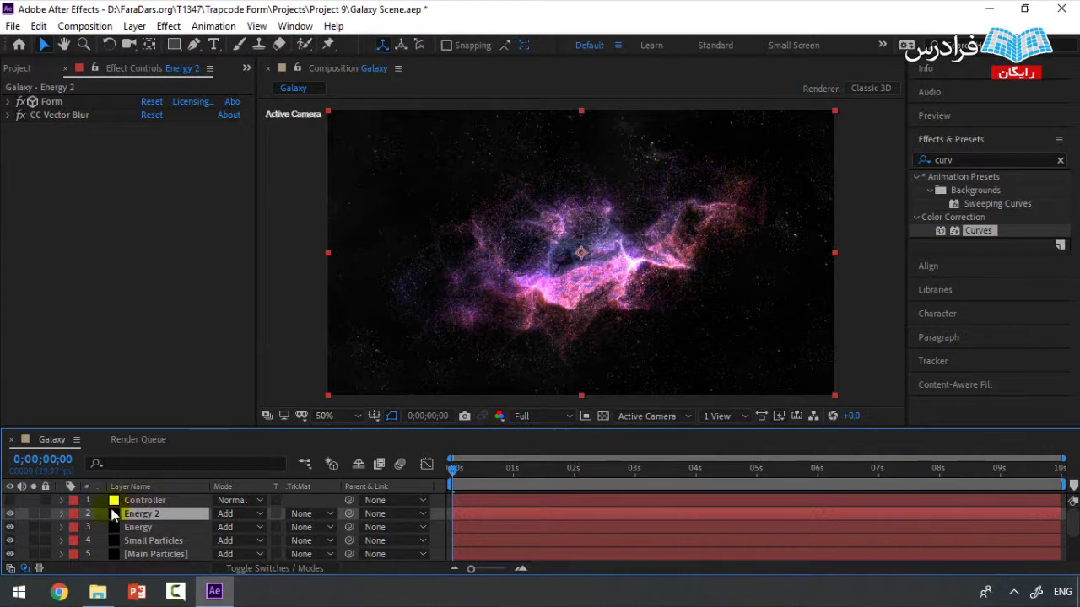
{"action": "right_click", "coordinate": [20, 512]}
{"action": "mouse_move", "coordinate": [169, 339]}
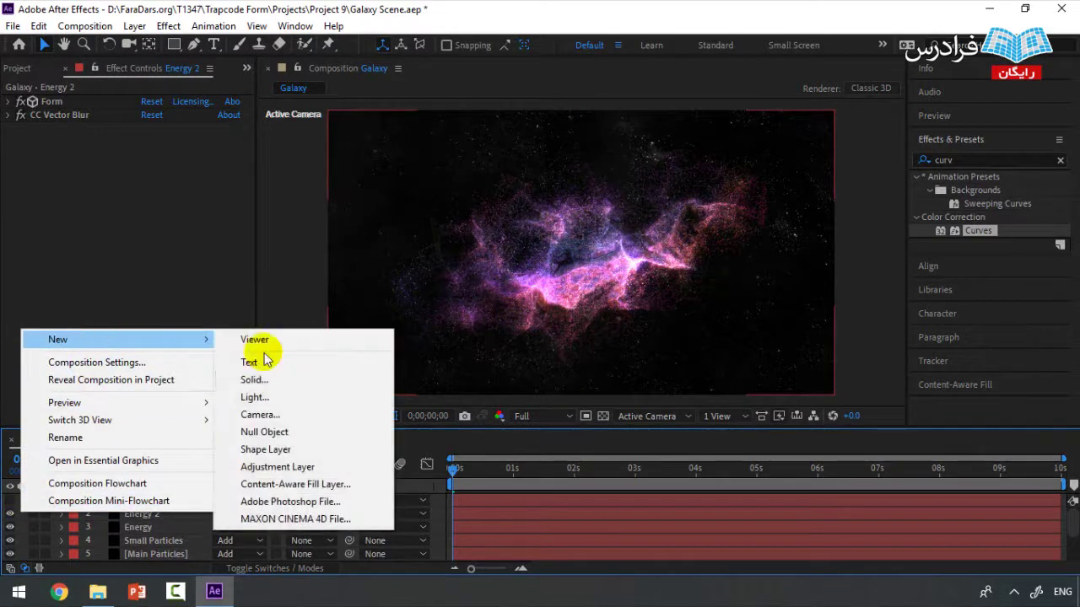
{"action": "left_click", "coordinate": [272, 379]}
{"action": "type", "text": "Flare"}
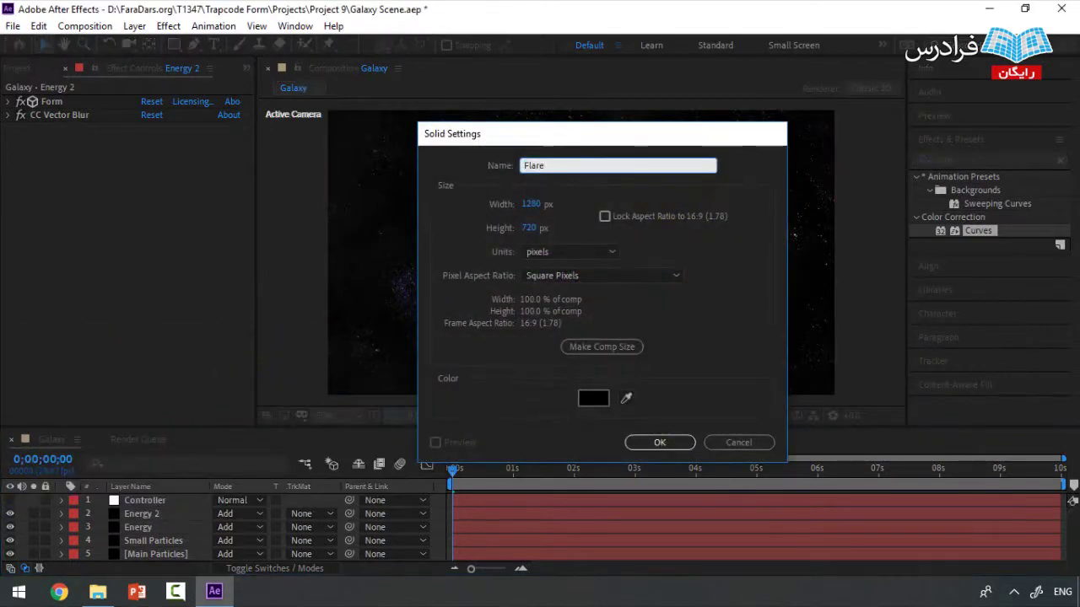
{"action": "key", "text": "Return"}
{"action": "left_click", "coordinate": [135, 514]}
{"action": "left_click_drag", "start_coordinate": [137, 501], "coordinate": [140, 519]}
Find the Optical Flares effect and apply it to the Flare layer.
{"action": "left_click", "coordinate": [936, 160]}
{"action": "type", "text": "optical"}
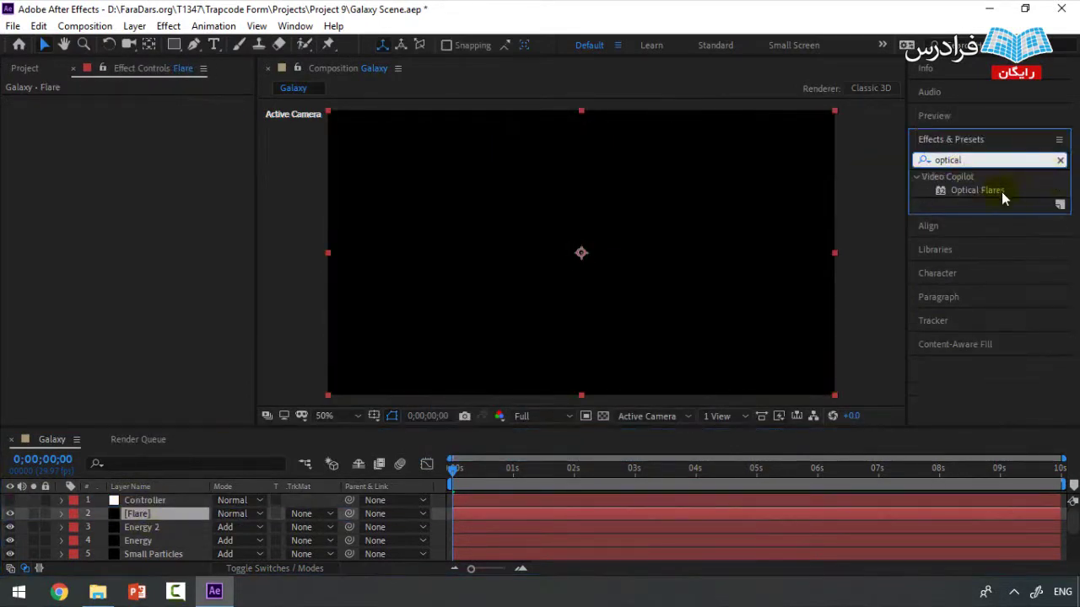
{"action": "left_click_drag", "start_coordinate": [1001, 192], "coordinate": [199, 512]}
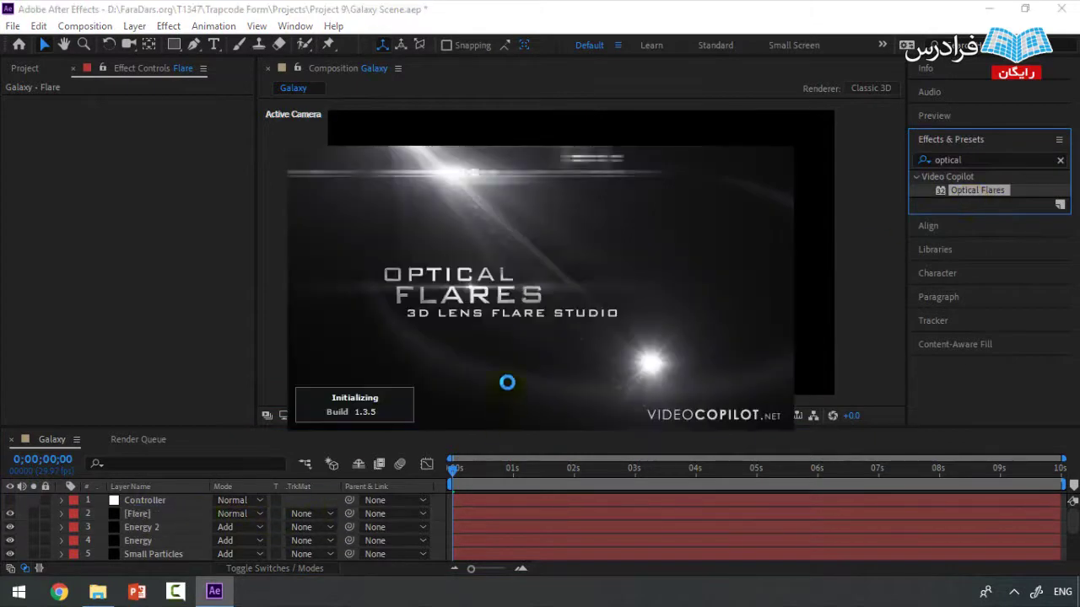
Open the Optical Flares options full screen and go to the Light folder of the flare presets.
{"action": "left_click", "coordinate": [92, 134]}
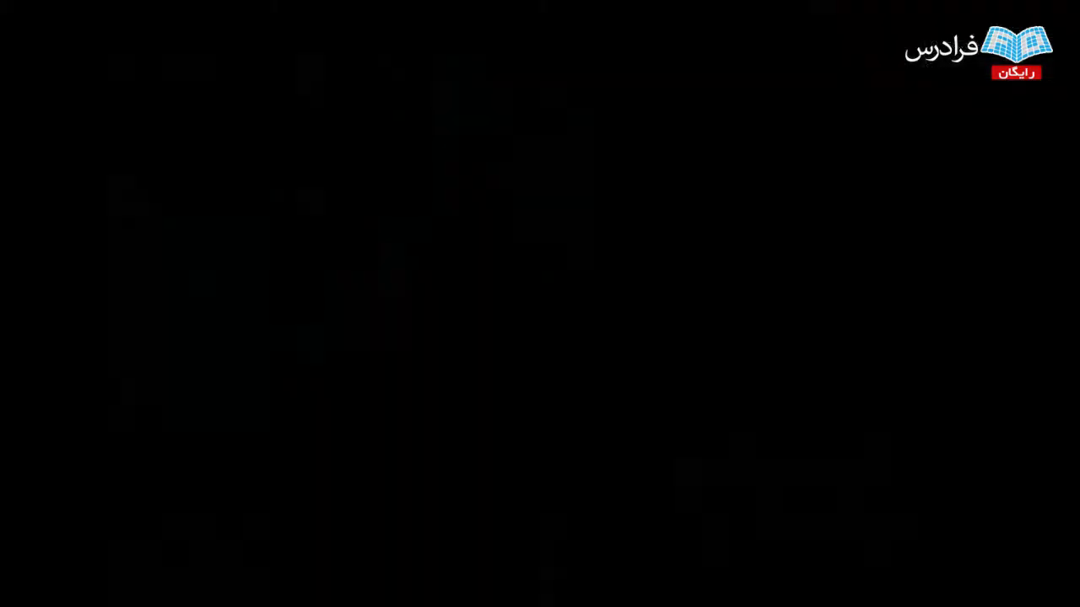
{"action": "left_click", "coordinate": [817, 383]}
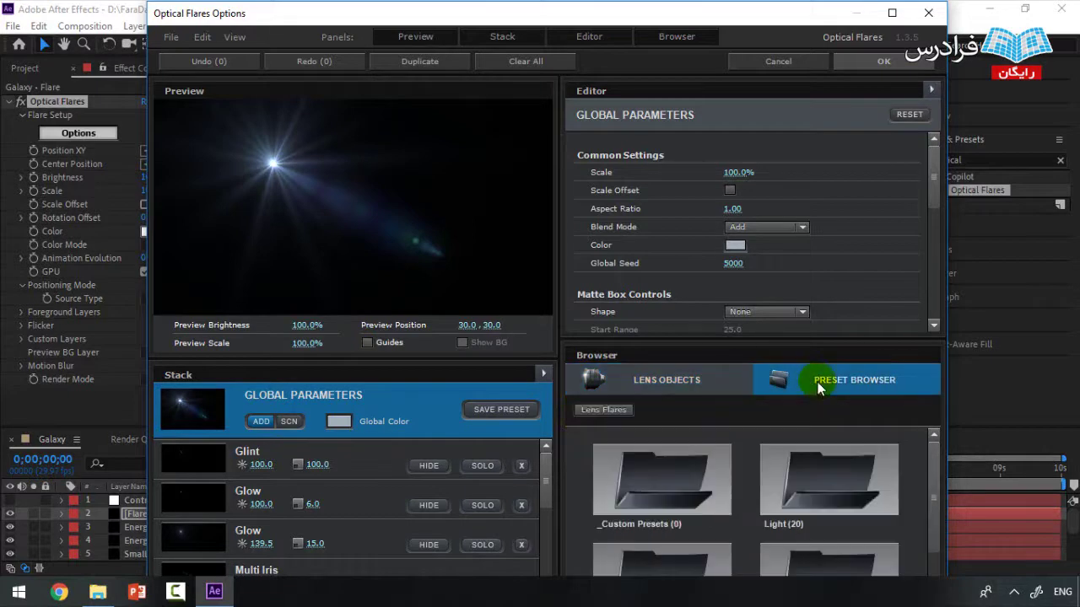
{"action": "left_click", "coordinate": [892, 12]}
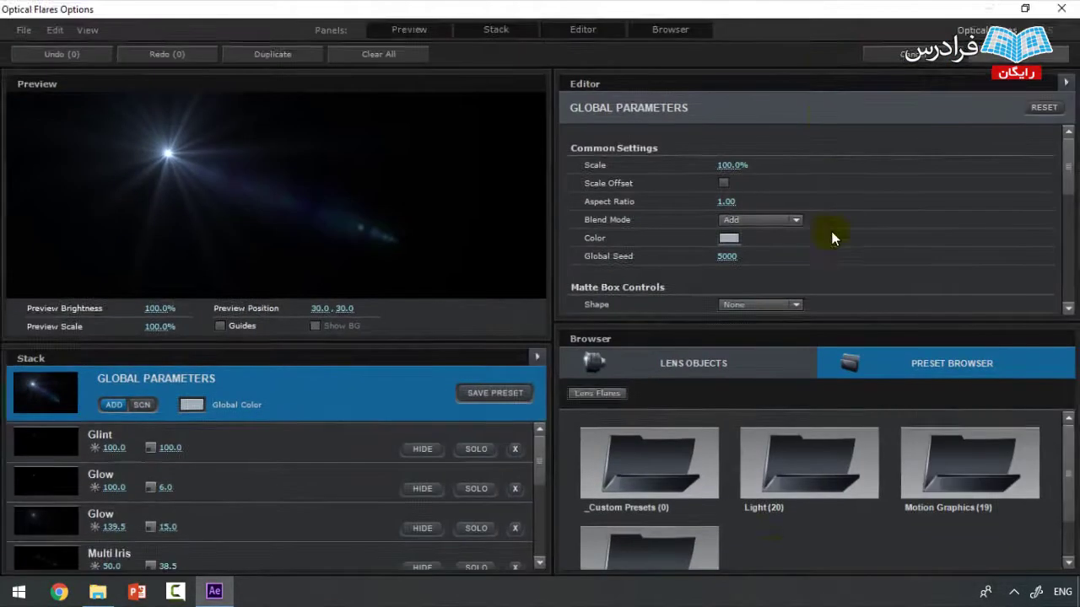
{"action": "scroll", "coordinate": [743, 498], "scroll_direction": "down", "scroll_amount": 1}
{"action": "scroll", "coordinate": [804, 470], "scroll_direction": "up", "scroll_amount": 1}
{"action": "double_click", "coordinate": [797, 469]}
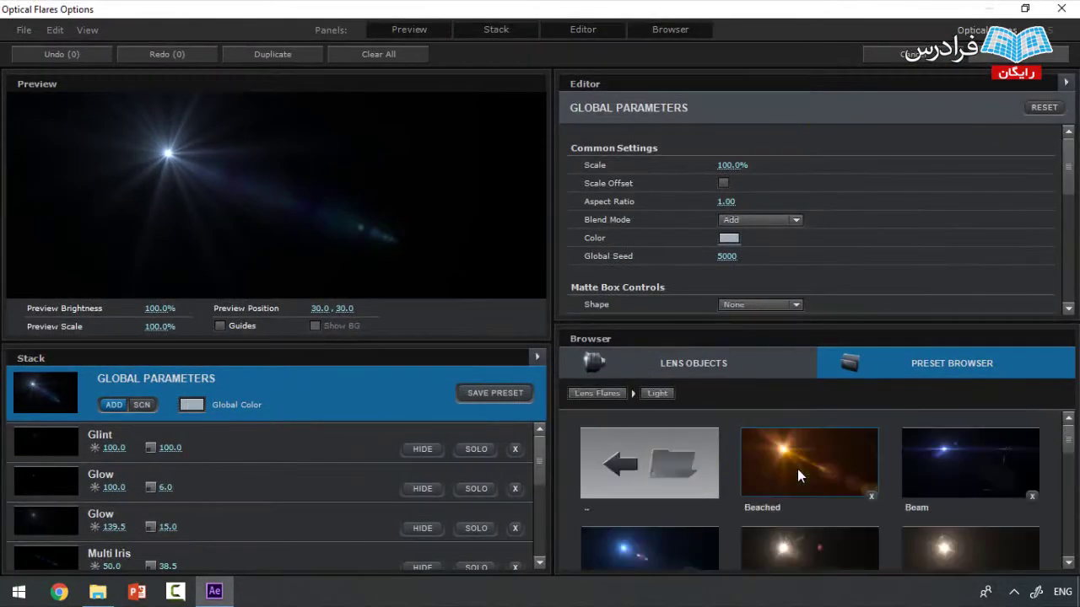
Load the Real Sun preset, move the flare near the preview's centre, and accept the Optical Flares options.
{"action": "scroll", "coordinate": [835, 447], "scroll_direction": "down", "scroll_amount": 2}
{"action": "scroll", "coordinate": [880, 460], "scroll_direction": "up", "scroll_amount": 1}
{"action": "left_click_drag", "start_coordinate": [1068, 464], "coordinate": [1067, 511]}
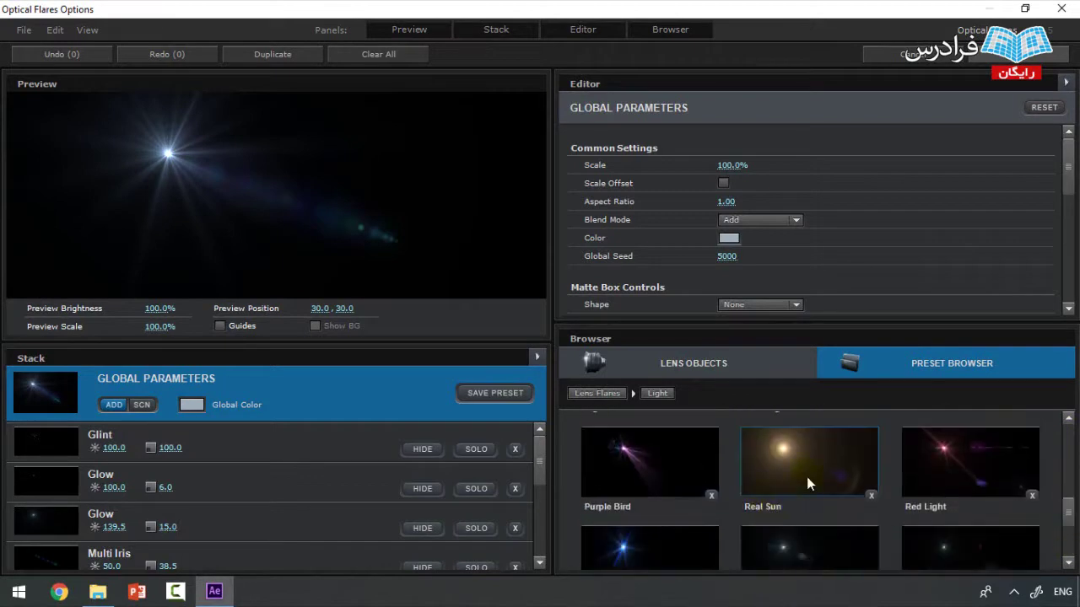
{"action": "left_click", "coordinate": [807, 476]}
{"action": "left_click_drag", "start_coordinate": [240, 112], "coordinate": [297, 180]}
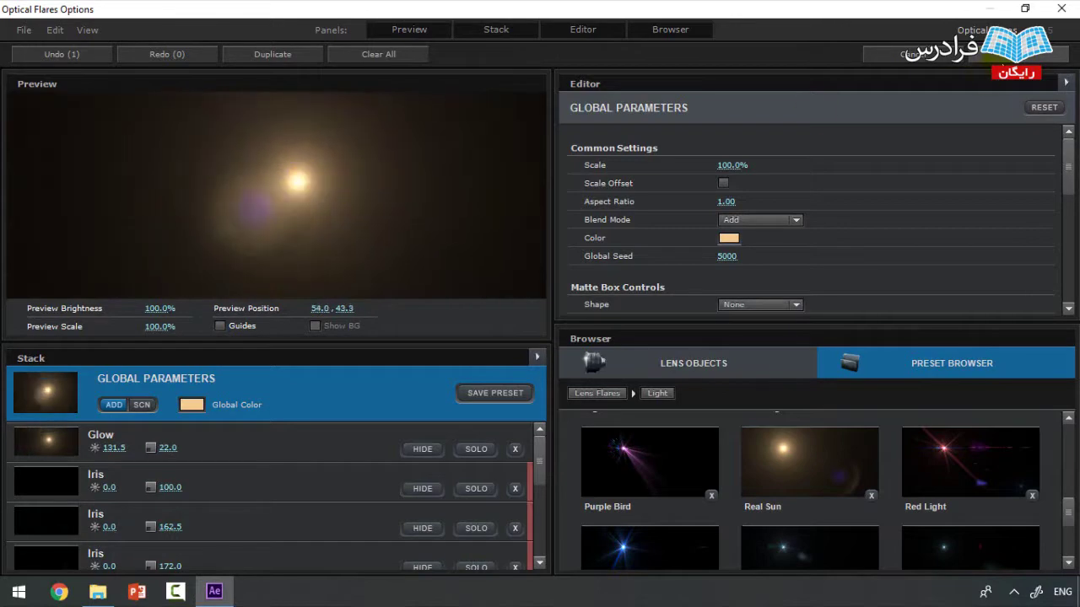
{"action": "left_click", "coordinate": [1046, 54]}
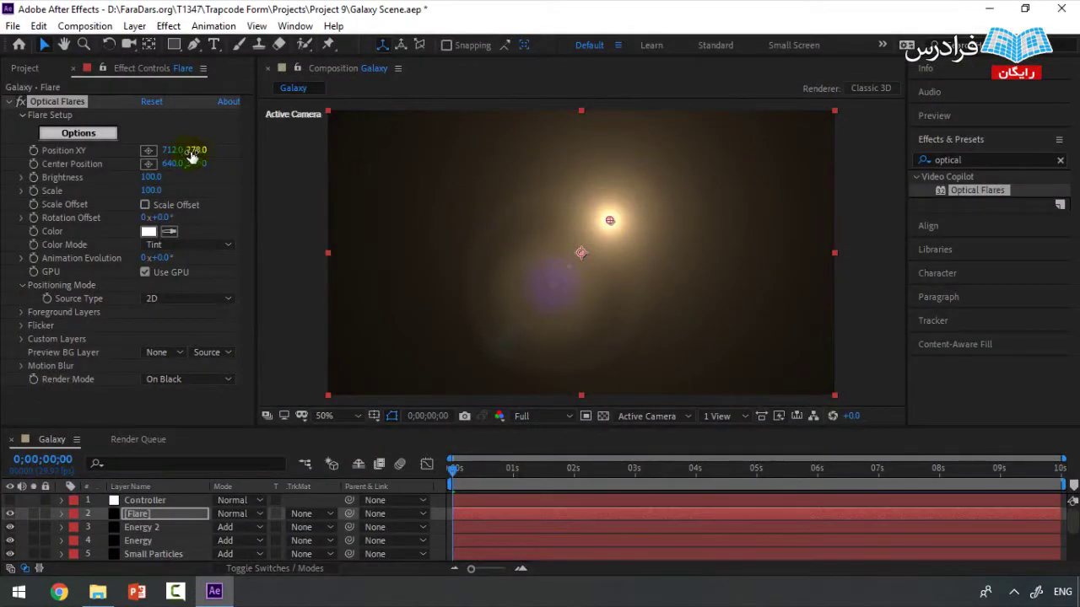
Move the flare to 640, 362 and set the Flare layer's blending mode to Add after trying Screen.
{"action": "left_click_drag", "start_coordinate": [610, 220], "coordinate": [581, 254]}
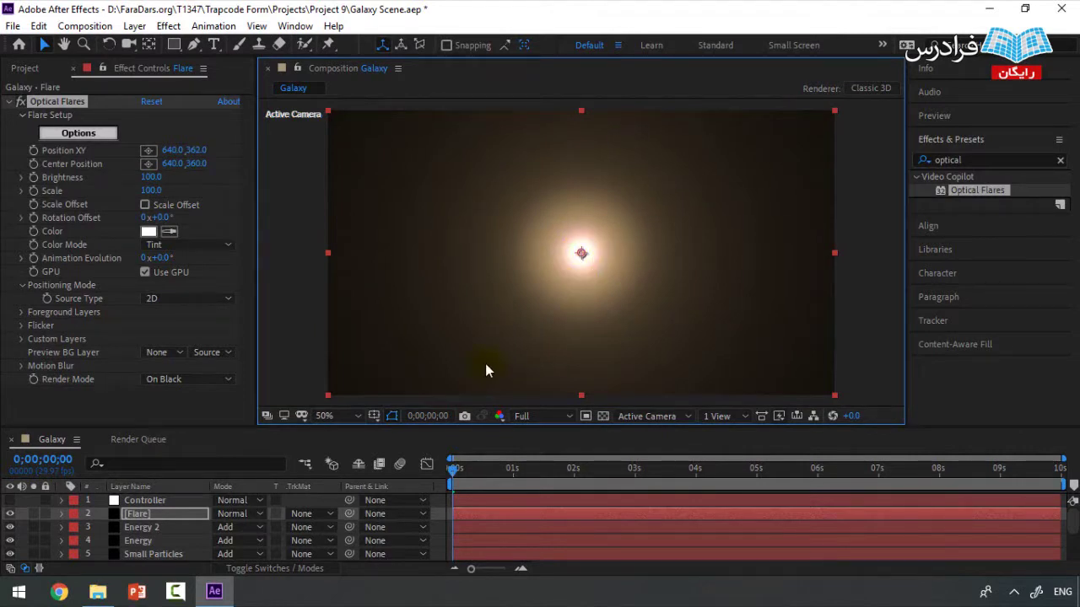
{"action": "left_click", "coordinate": [241, 514]}
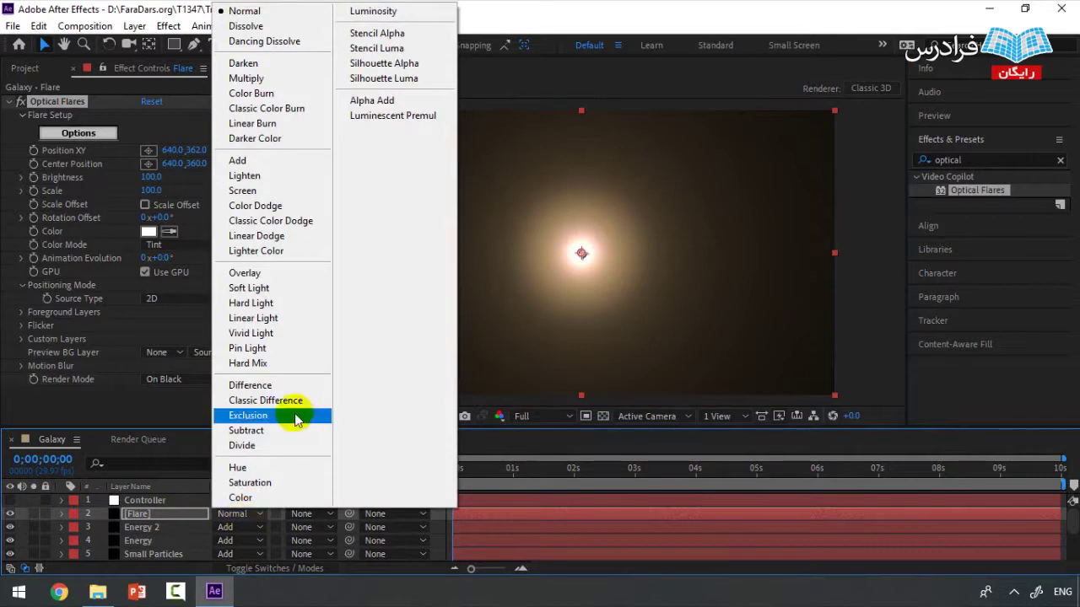
{"action": "left_click", "coordinate": [255, 191]}
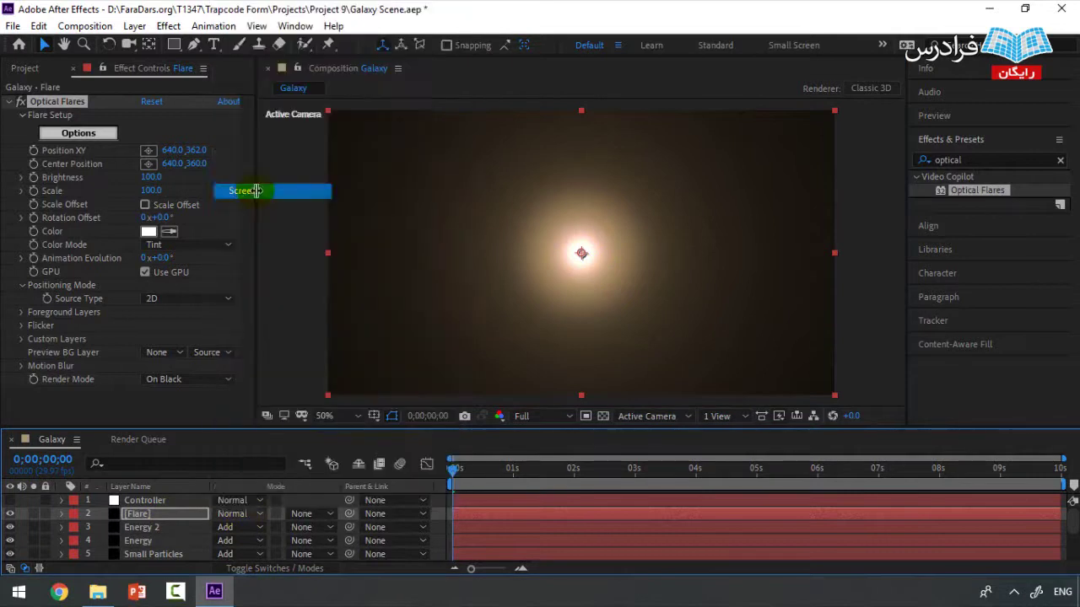
{"action": "left_click", "coordinate": [590, 253]}
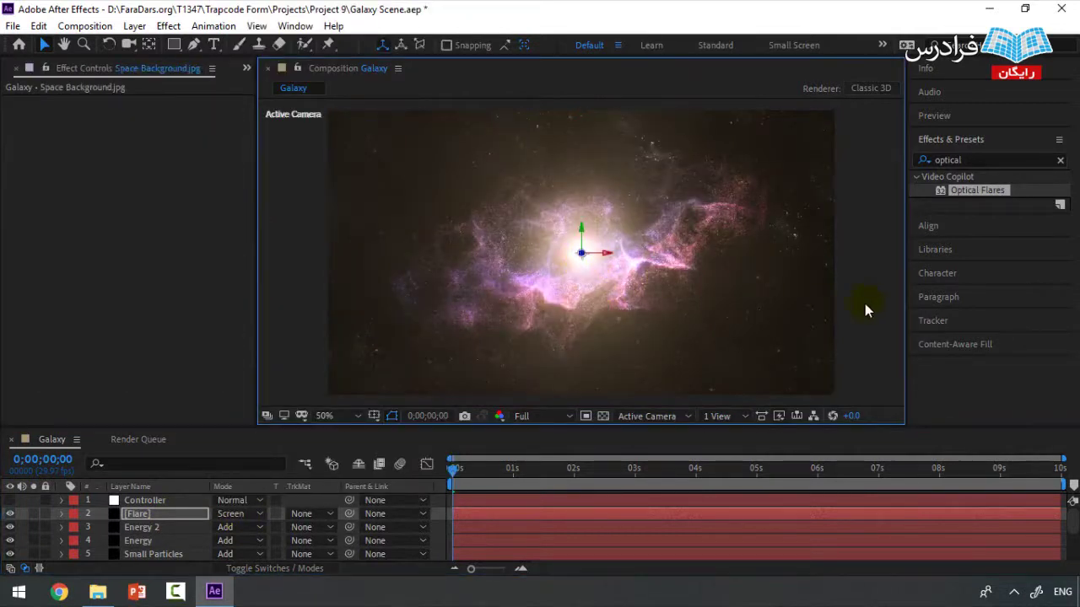
{"action": "left_click", "coordinate": [45, 43]}
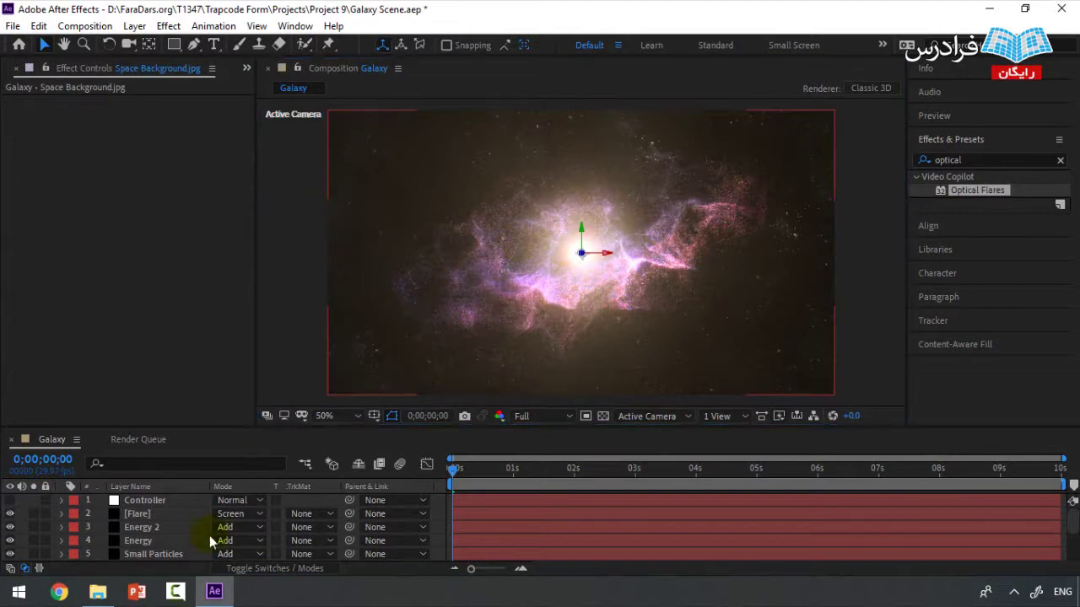
{"action": "left_click", "coordinate": [236, 513]}
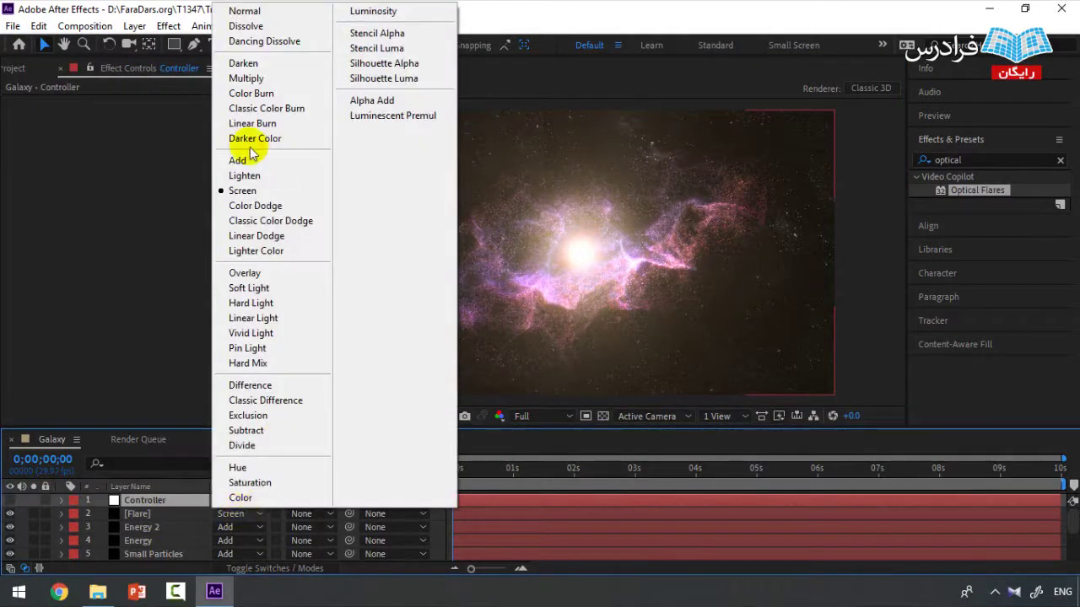
{"action": "left_click", "coordinate": [240, 161]}
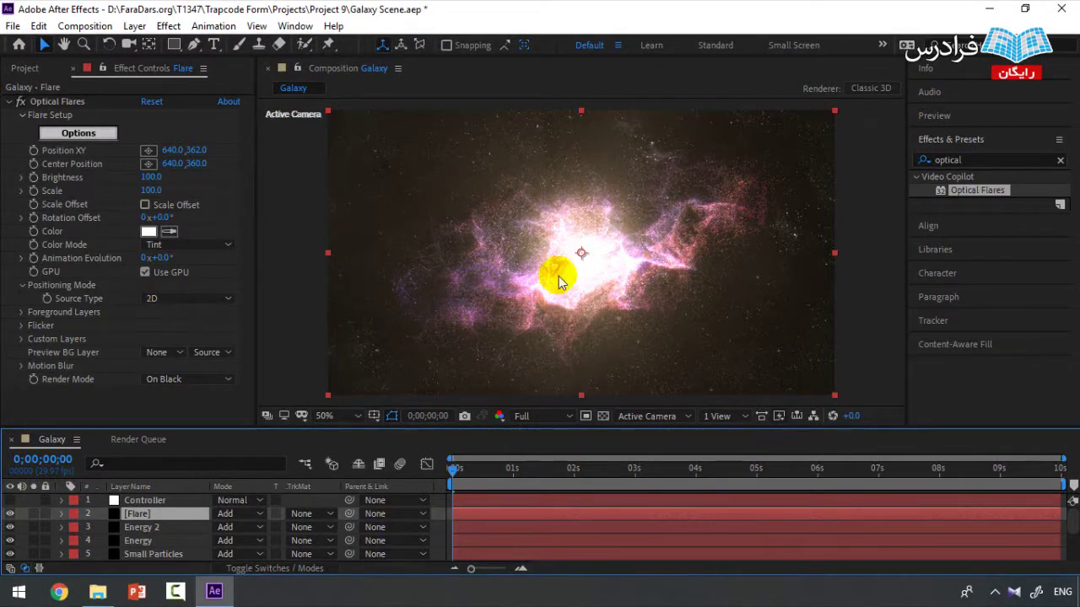
Search the effects for blur and apply Fast Box Blur to the Flare layer.
{"action": "double_click", "coordinate": [949, 159]}
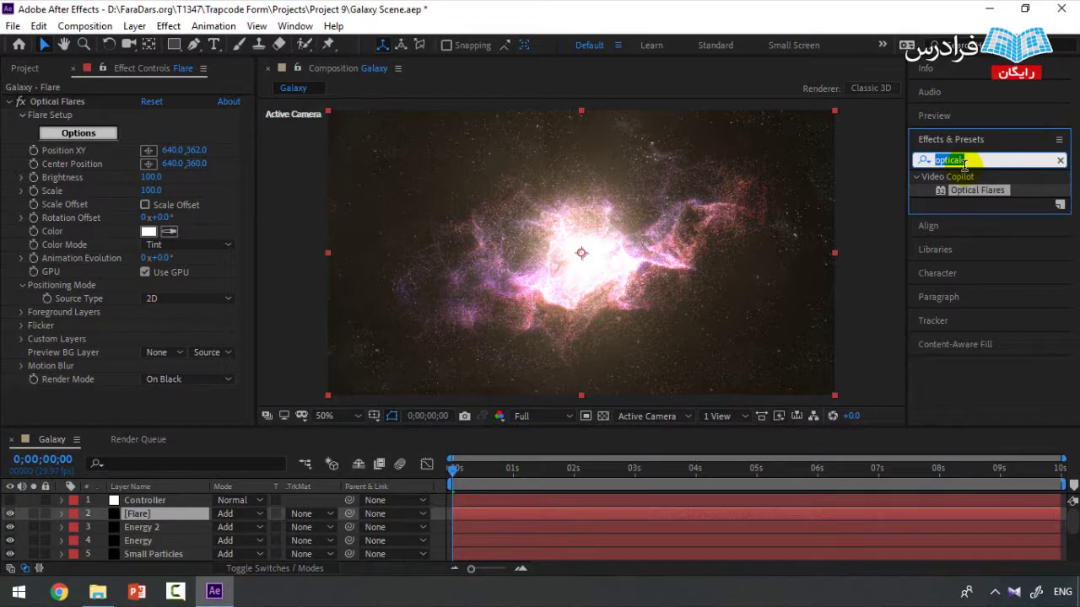
{"action": "type", "text": "blur"}
{"action": "scroll", "coordinate": [992, 268], "scroll_direction": "down", "scroll_amount": 8}
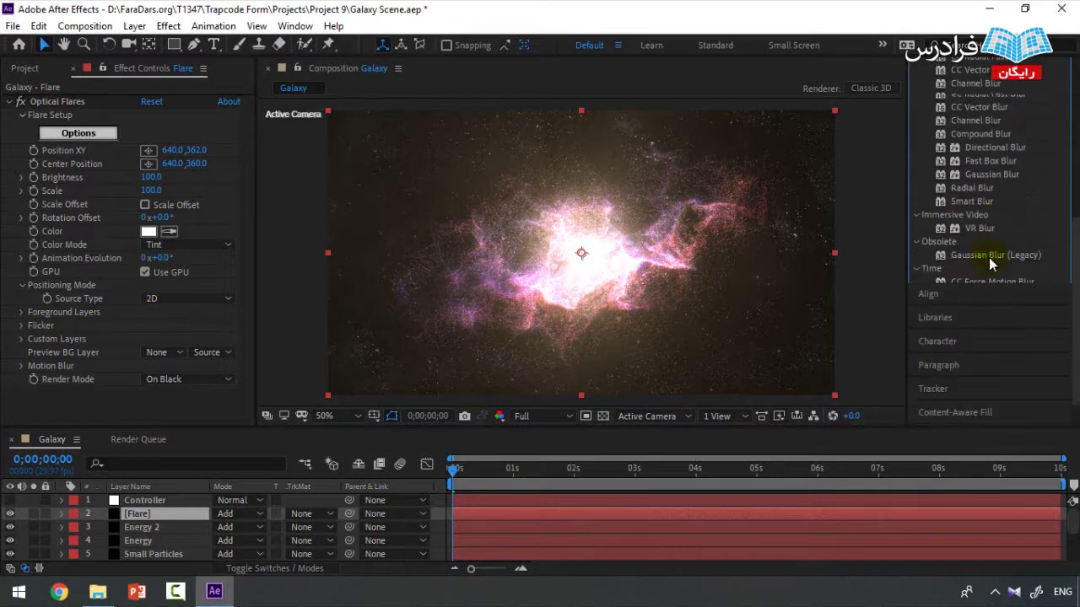
{"action": "scroll", "coordinate": [992, 268], "scroll_direction": "up", "scroll_amount": 2}
{"action": "left_click_drag", "start_coordinate": [992, 270], "coordinate": [203, 518]}
{"action": "scroll", "coordinate": [975, 173], "scroll_direction": "up", "scroll_amount": 5}
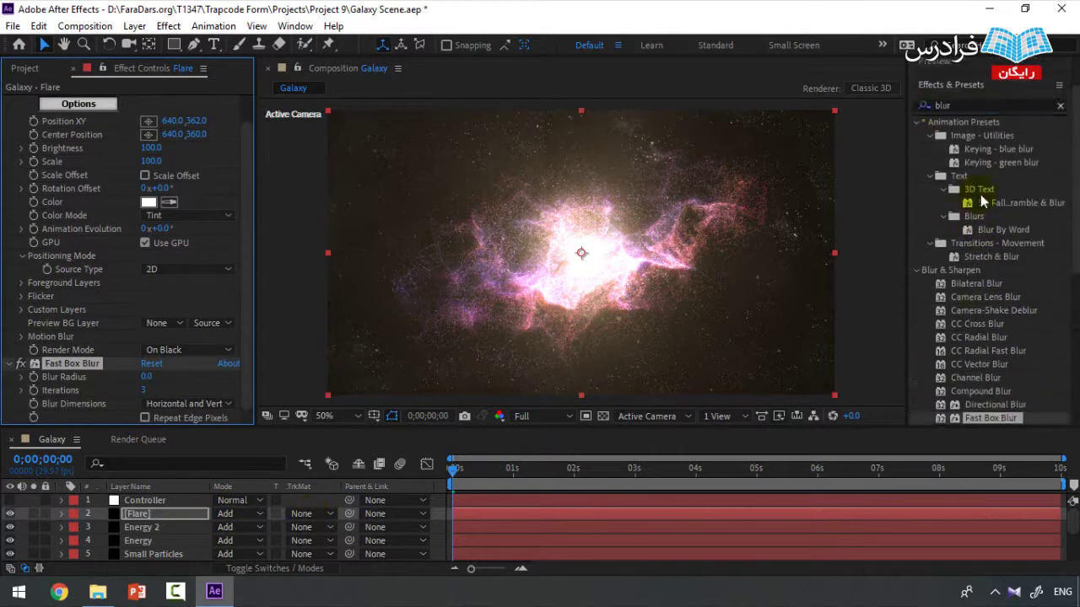
Search the effects for curves and apply Curves to the Flare layer.
{"action": "left_click", "coordinate": [928, 143]}
{"action": "type", "text": "cu"}
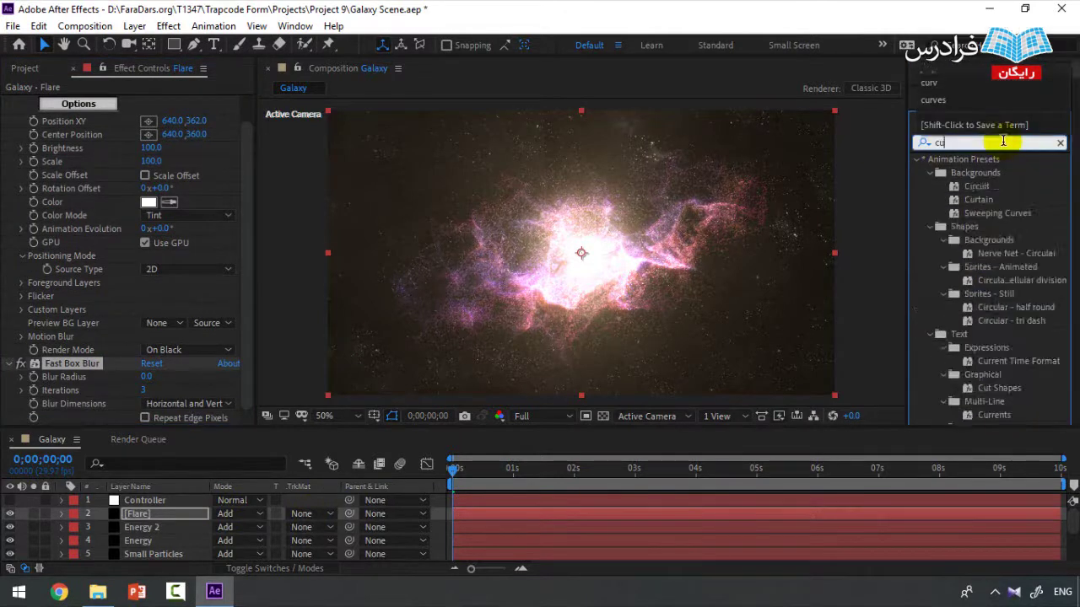
{"action": "type", "text": "rves"}
{"action": "left_click_drag", "start_coordinate": [977, 229], "coordinate": [184, 520]}
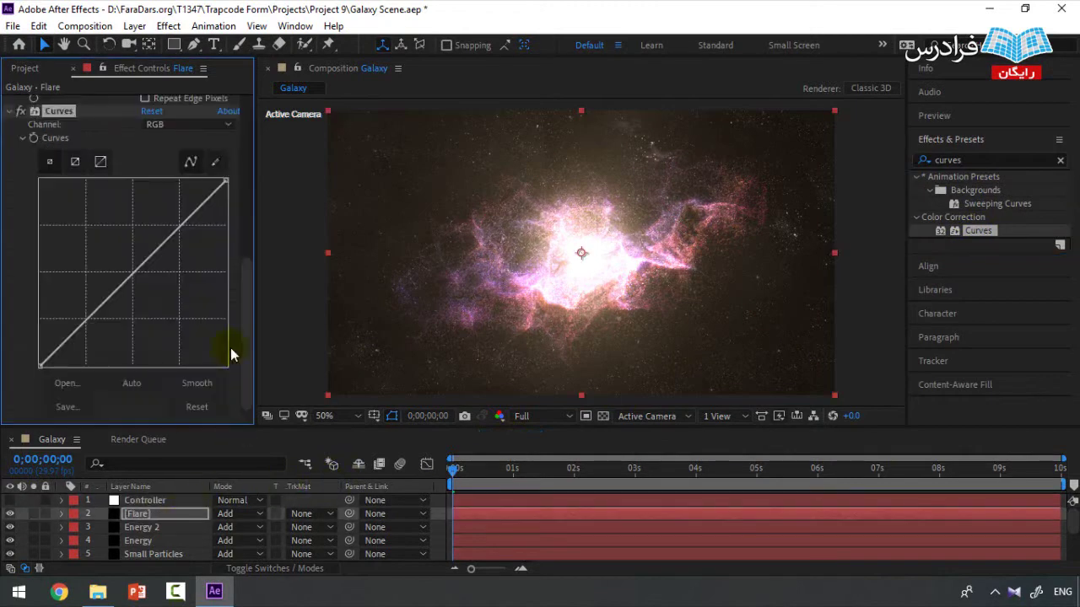
Set the Flare layer's Optical Flares Scale to 130 and Brightness to 120.
{"action": "scroll", "coordinate": [211, 329], "scroll_direction": "up", "scroll_amount": 5}
{"action": "mouse_move", "coordinate": [157, 193]}
{"action": "left_mouse_down"}
{"action": "mouse_move", "coordinate": [173, 193]}
{"action": "mouse_move", "coordinate": [156, 194]}
{"action": "mouse_move", "coordinate": [173, 179]}
{"action": "mouse_move", "coordinate": [157, 182]}
{"action": "left_mouse_up"}
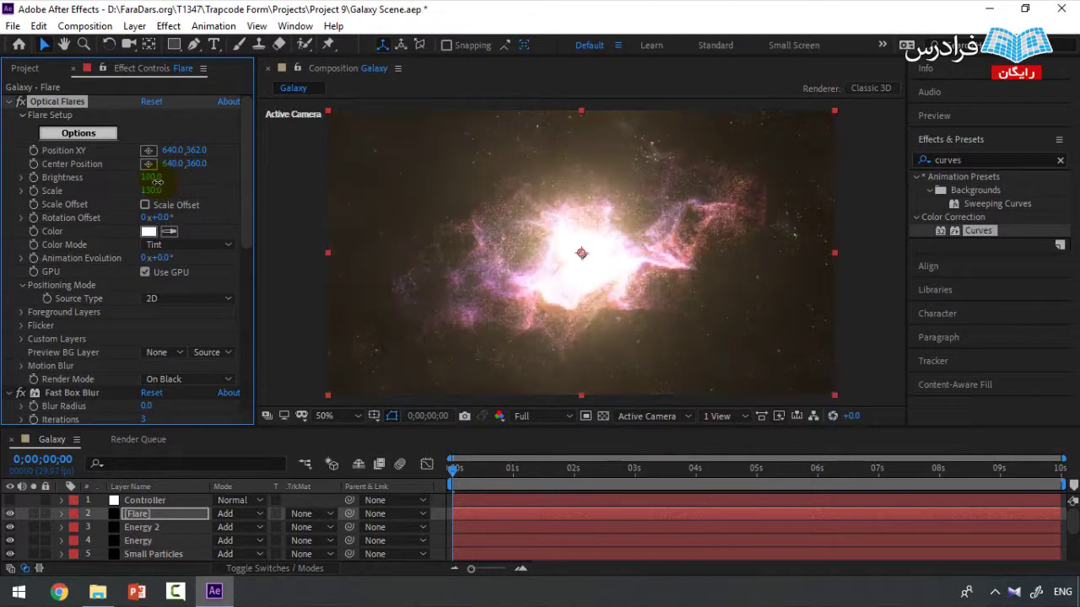
{"action": "left_click", "coordinate": [152, 178]}
{"action": "type", "text": "120"}
{"action": "key", "text": "Return"}
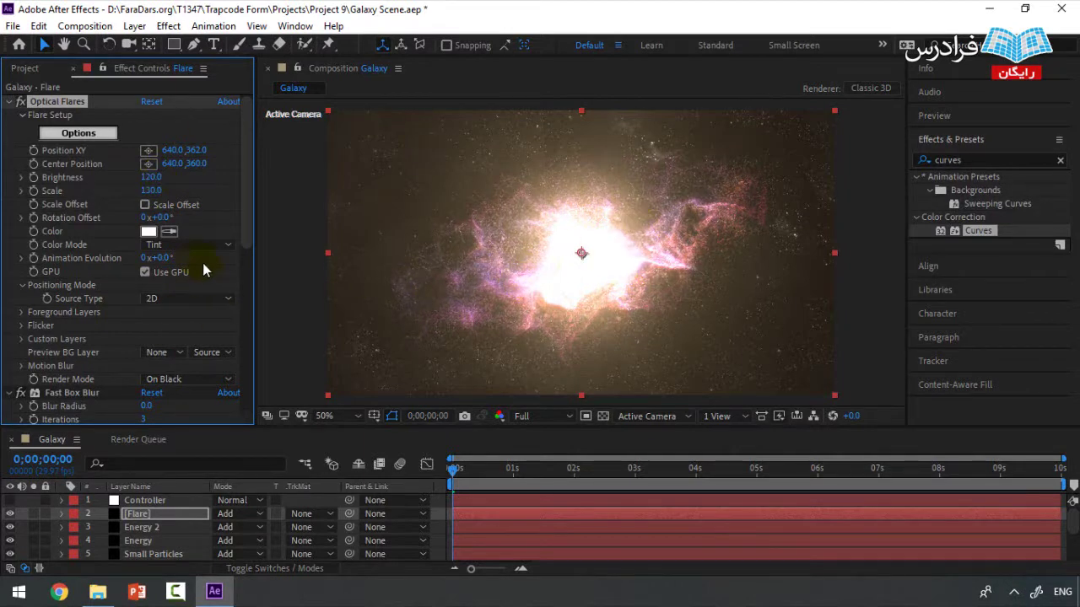
{"action": "scroll", "coordinate": [205, 267], "scroll_direction": "down", "scroll_amount": 1}
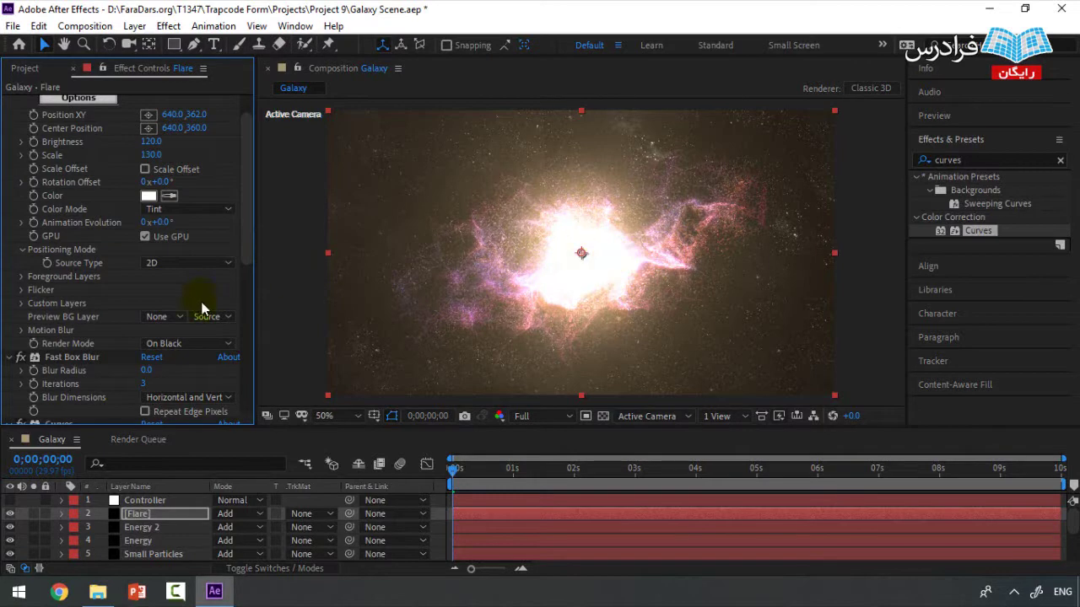
Set the Flare layer's Fast Box Blur Radius to 114 after trying 158.
{"action": "scroll", "coordinate": [199, 305], "scroll_direction": "down", "scroll_amount": 3}
{"action": "left_click", "coordinate": [11, 355]}
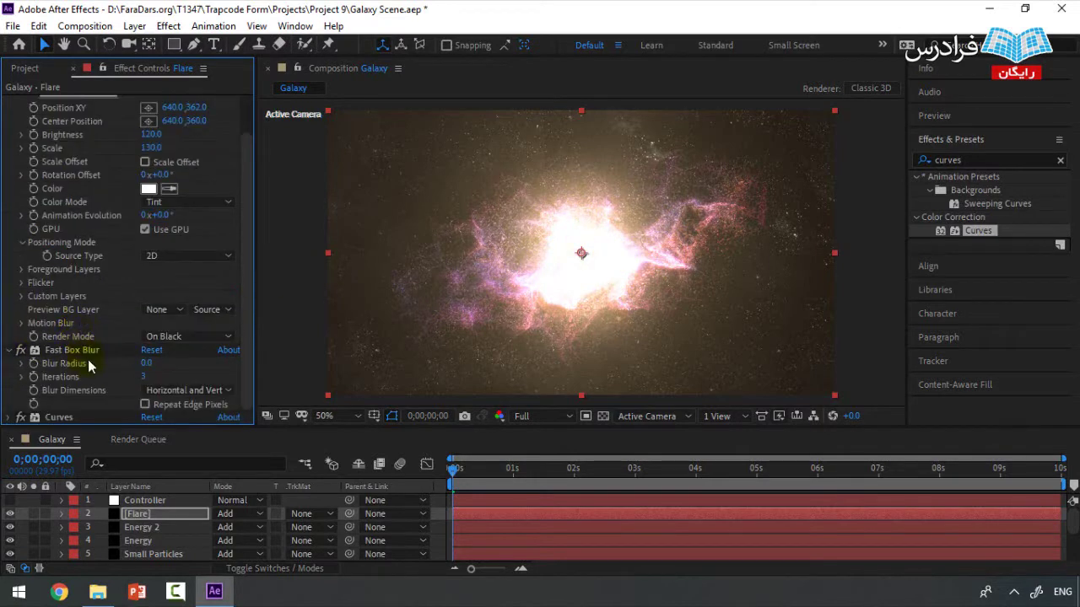
{"action": "left_click", "coordinate": [146, 363]}
{"action": "type", "text": "28"}
{"action": "key", "text": "Return"}
{"action": "left_click_drag", "start_coordinate": [172, 365], "coordinate": [277, 368]}
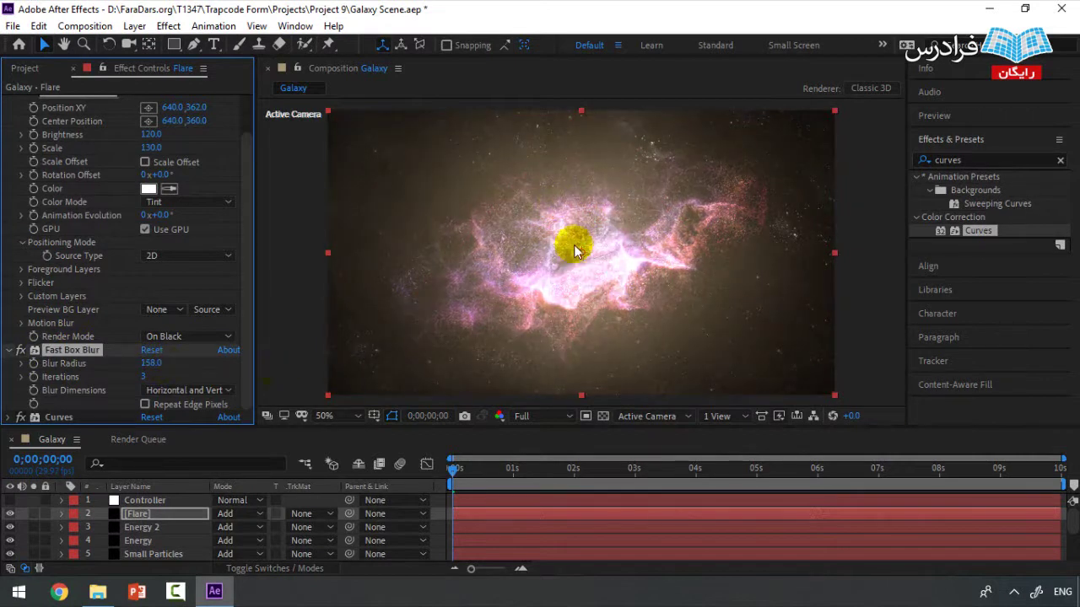
{"action": "mouse_move", "coordinate": [149, 364]}
{"action": "left_mouse_down"}
{"action": "mouse_move", "coordinate": [115, 368]}
{"action": "mouse_move", "coordinate": [151, 365]}
{"action": "left_mouse_up"}
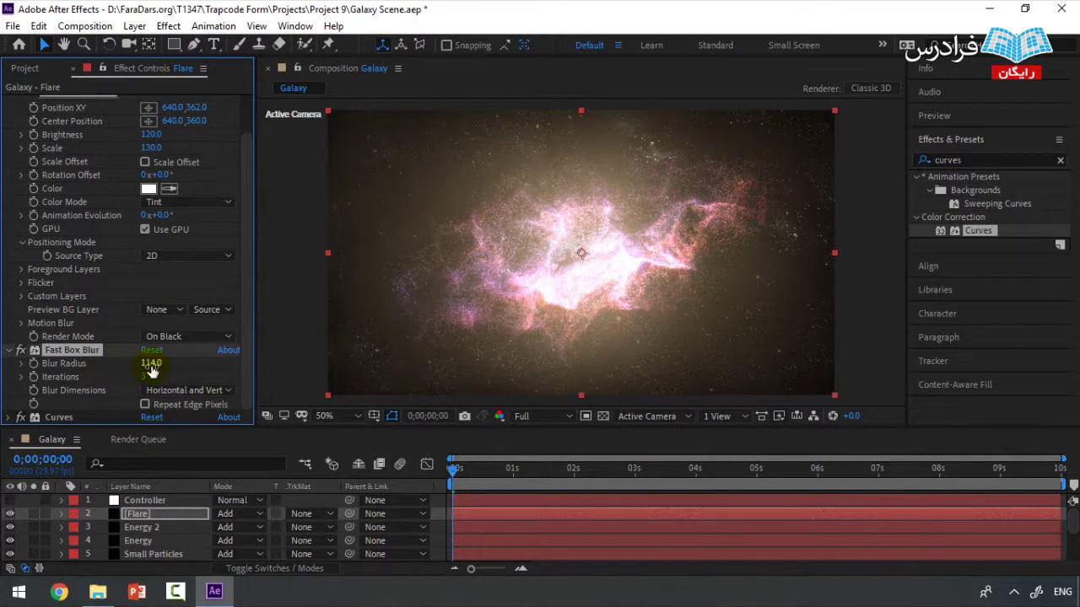
Set the Flare layer's Optical Flares Brightness to 130 and Scale to 125.
{"action": "mouse_move", "coordinate": [152, 135]}
{"action": "left_mouse_down"}
{"action": "mouse_move", "coordinate": [172, 138]}
{"action": "mouse_move", "coordinate": [160, 138]}
{"action": "left_mouse_up"}
{"action": "left_click", "coordinate": [152, 135]}
{"action": "type", "text": "130"}
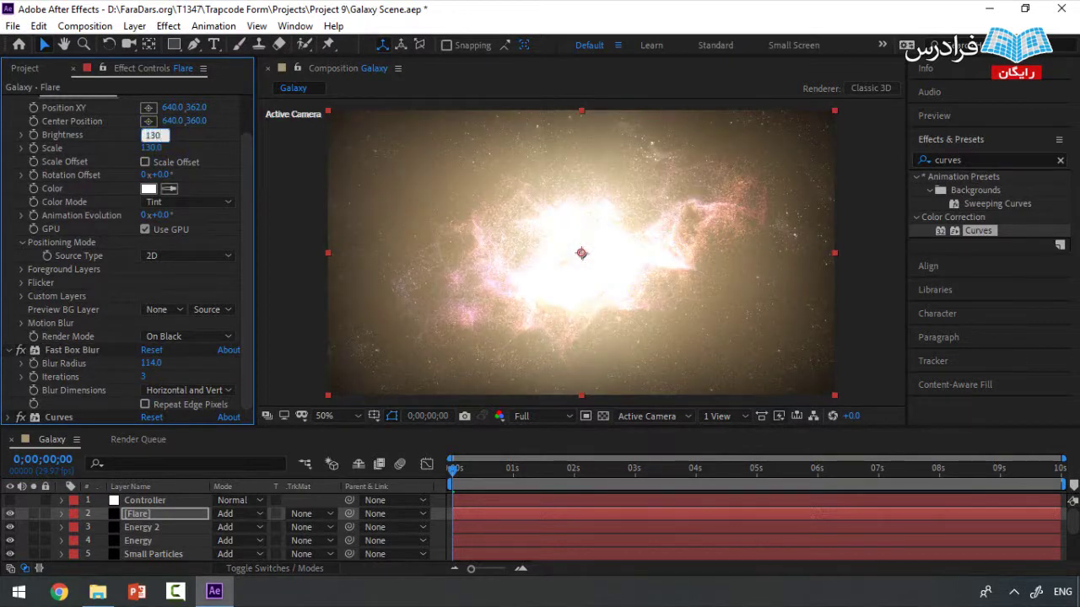
{"action": "key", "text": "Return"}
{"action": "left_click", "coordinate": [152, 147]}
{"action": "type", "text": "1285"}
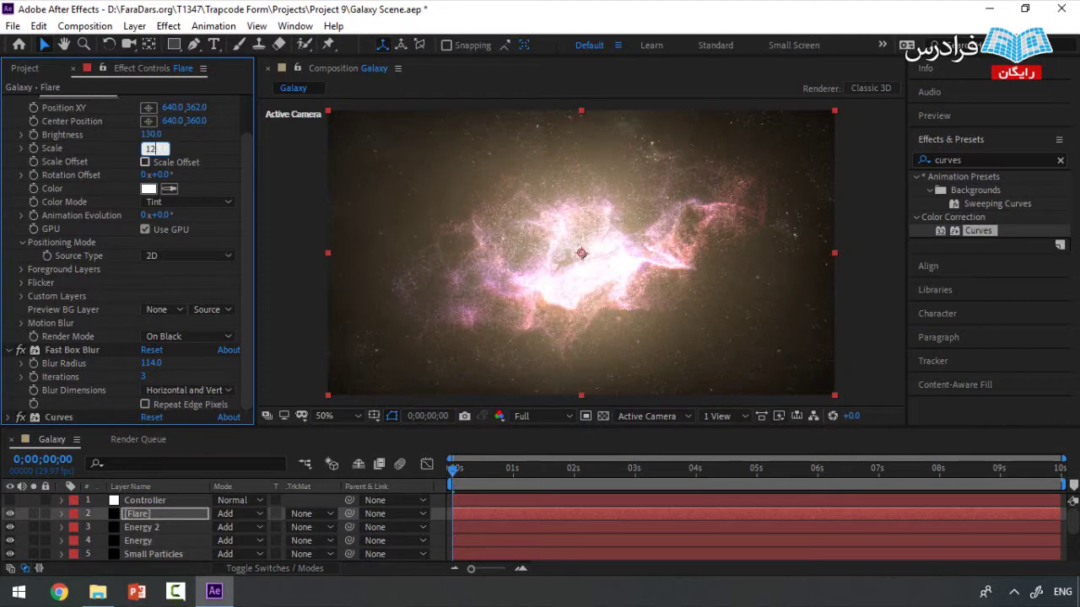
{"action": "key", "text": "Return"}
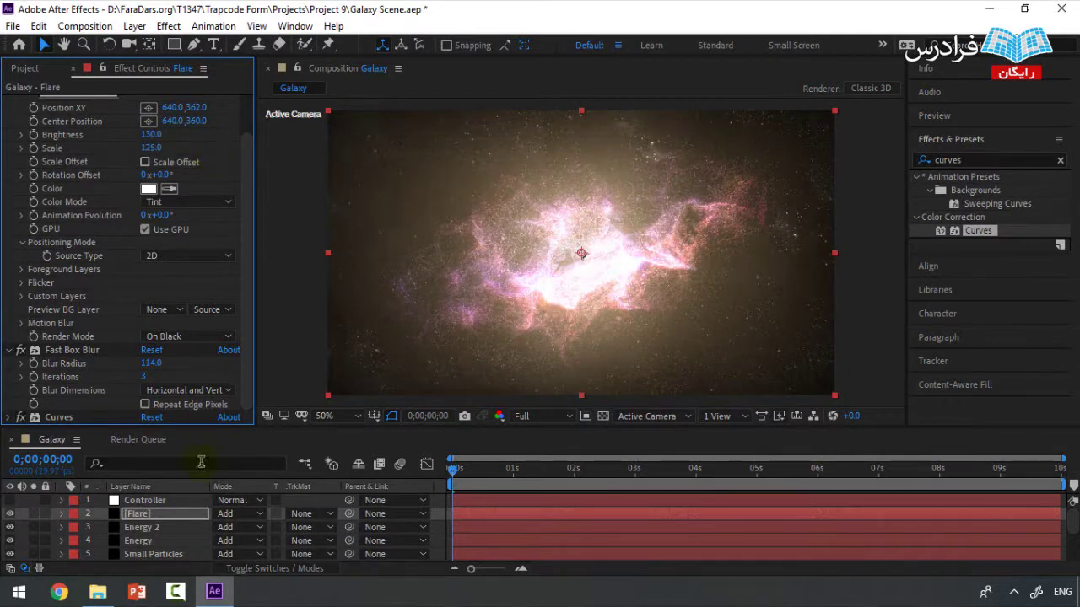
Set the Flare layer's Fast Box Blur Radius to 98 and enable Repeat Edge Pixels.
{"action": "mouse_move", "coordinate": [150, 363]}
{"action": "left_mouse_down"}
{"action": "mouse_move", "coordinate": [162, 363]}
{"action": "mouse_move", "coordinate": [142, 364]}
{"action": "left_mouse_up"}
{"action": "left_click", "coordinate": [579, 277]}
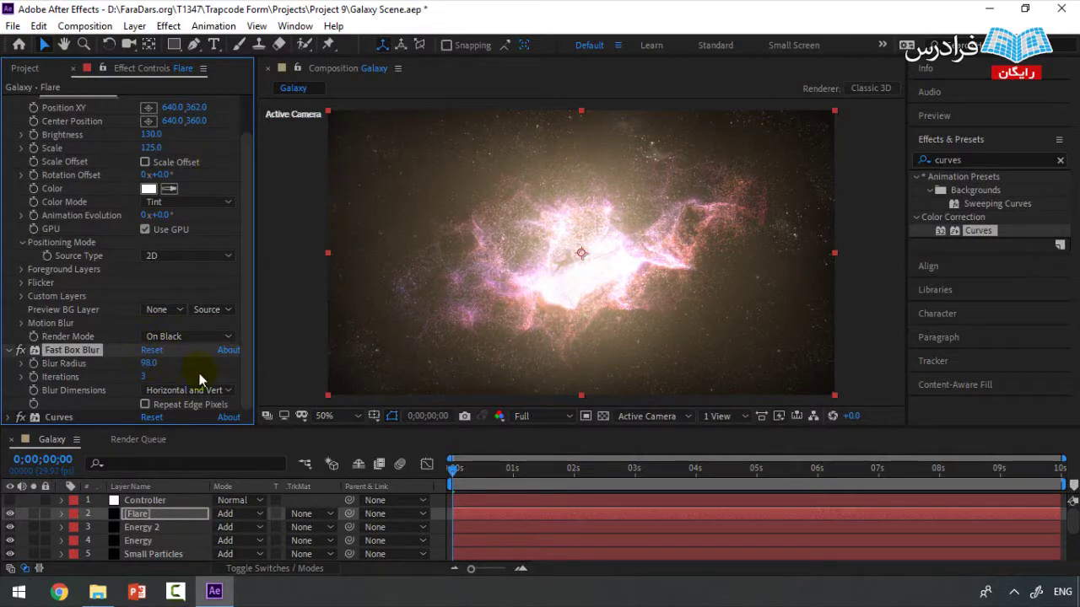
{"action": "left_click", "coordinate": [196, 406]}
{"action": "left_click", "coordinate": [181, 404]}
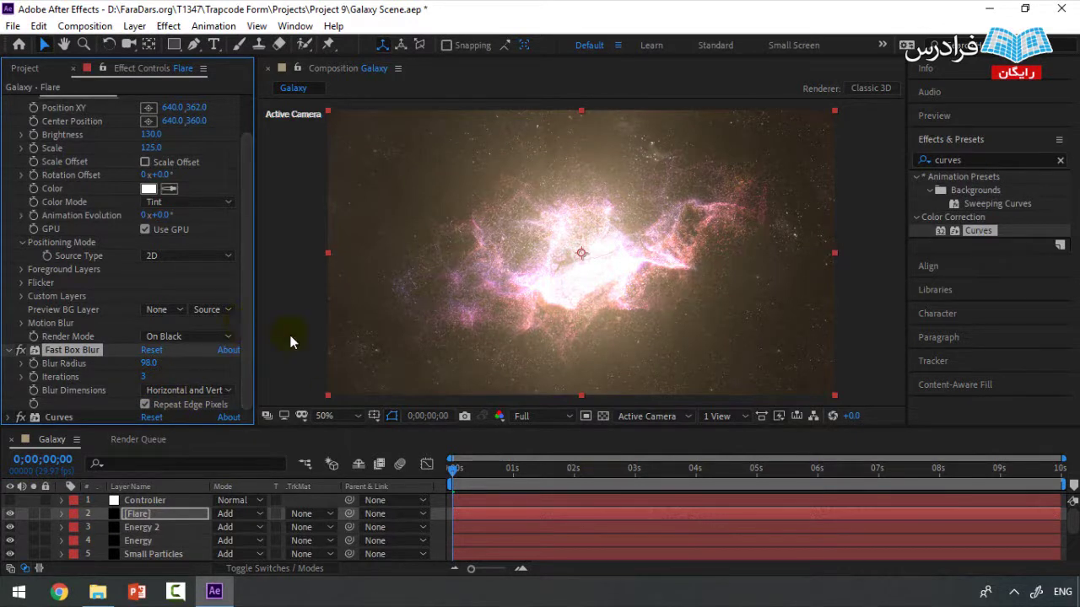
Shape the Flare layer's RGB curve into an S by lowering the shadows and raising the highlights.
{"action": "scroll", "coordinate": [144, 373], "scroll_direction": "down", "scroll_amount": 6}
{"action": "left_click_drag", "start_coordinate": [89, 313], "coordinate": [99, 328]}
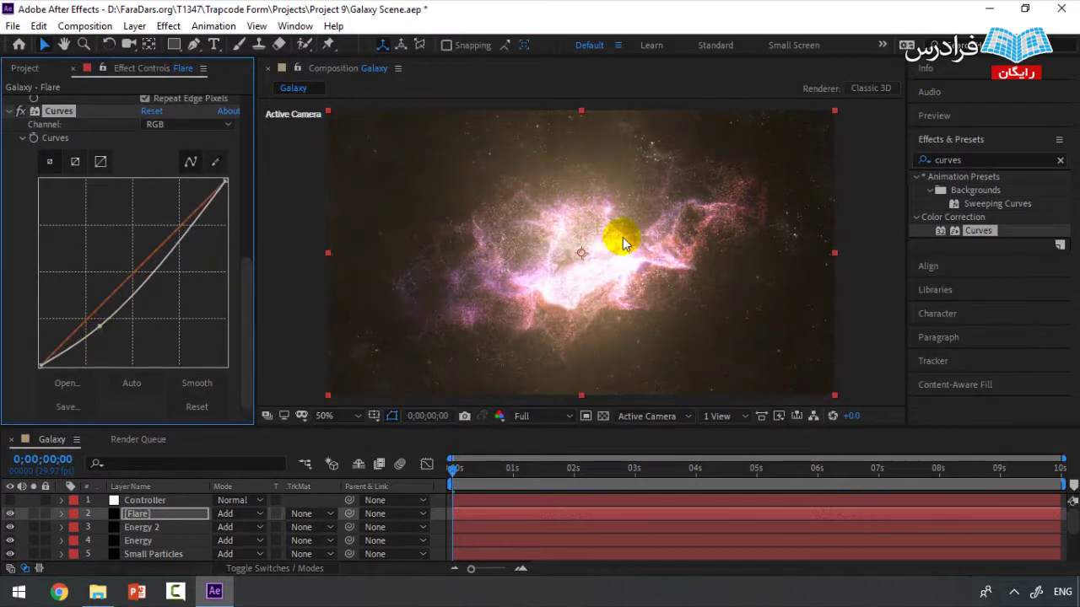
{"action": "left_click", "coordinate": [176, 253]}
{"action": "mouse_move", "coordinate": [172, 246]}
{"action": "left_mouse_down"}
{"action": "mouse_move", "coordinate": [140, 223]}
{"action": "mouse_move", "coordinate": [162, 233]}
{"action": "left_mouse_up"}
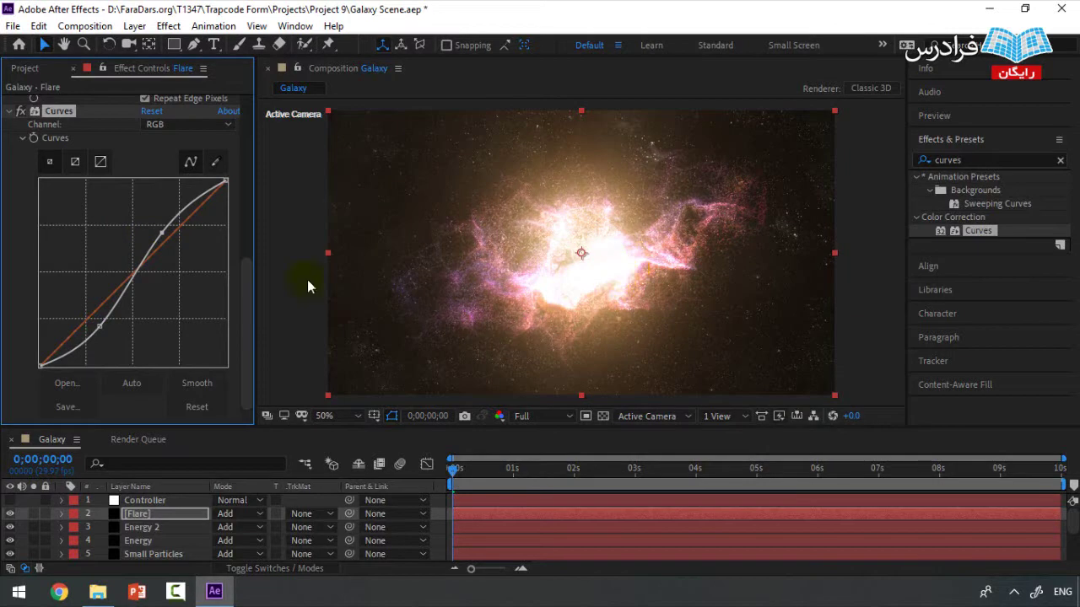
{"action": "scroll", "coordinate": [222, 286], "scroll_direction": "up", "scroll_amount": 5}
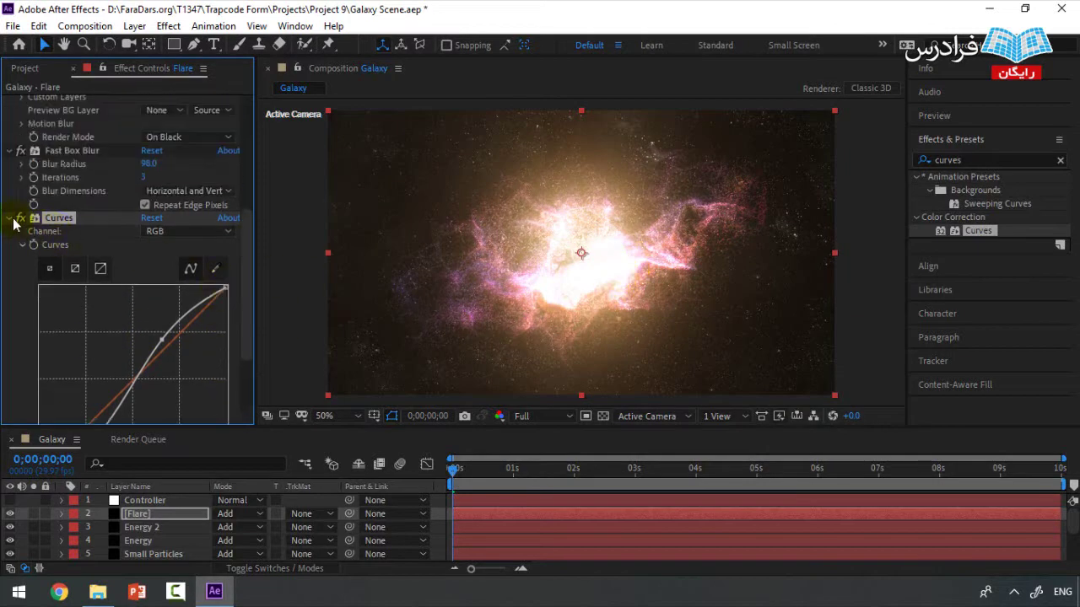
{"action": "scroll", "coordinate": [14, 223], "scroll_direction": "up", "scroll_amount": 5}
Set the Controller layer's X Rotation to -30°, then collapse and deselect the layer.
{"action": "left_click", "coordinate": [122, 501]}
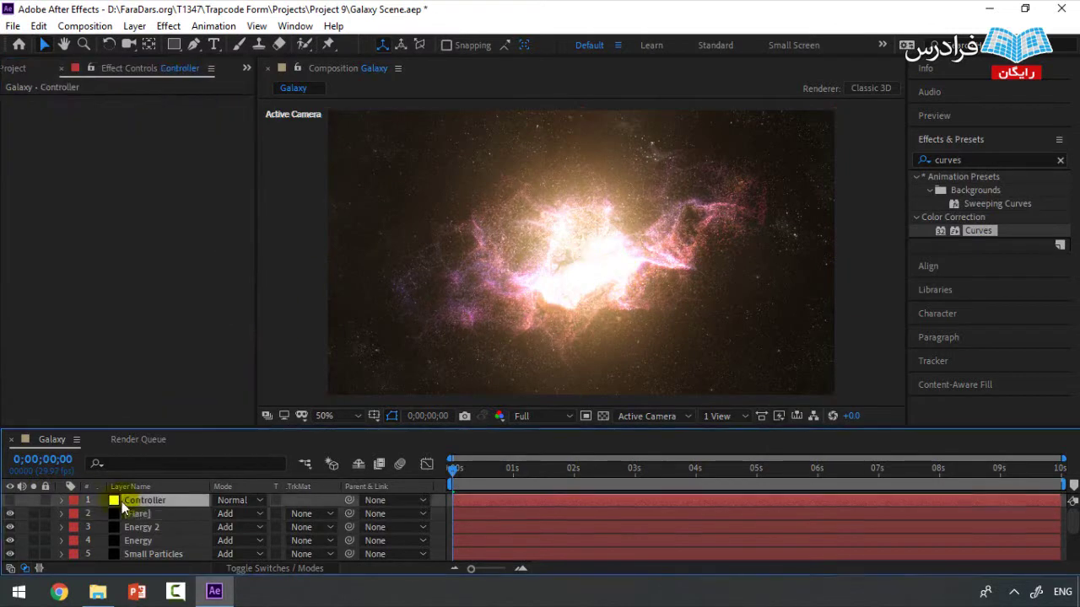
{"action": "key", "text": "r"}
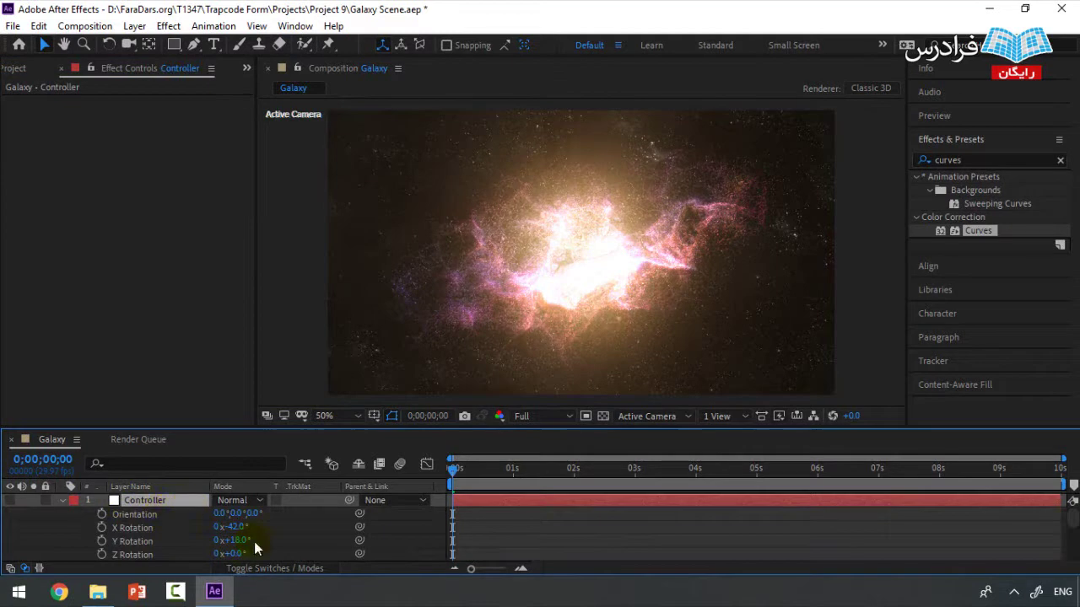
{"action": "left_click_drag", "start_coordinate": [236, 527], "coordinate": [245, 531]}
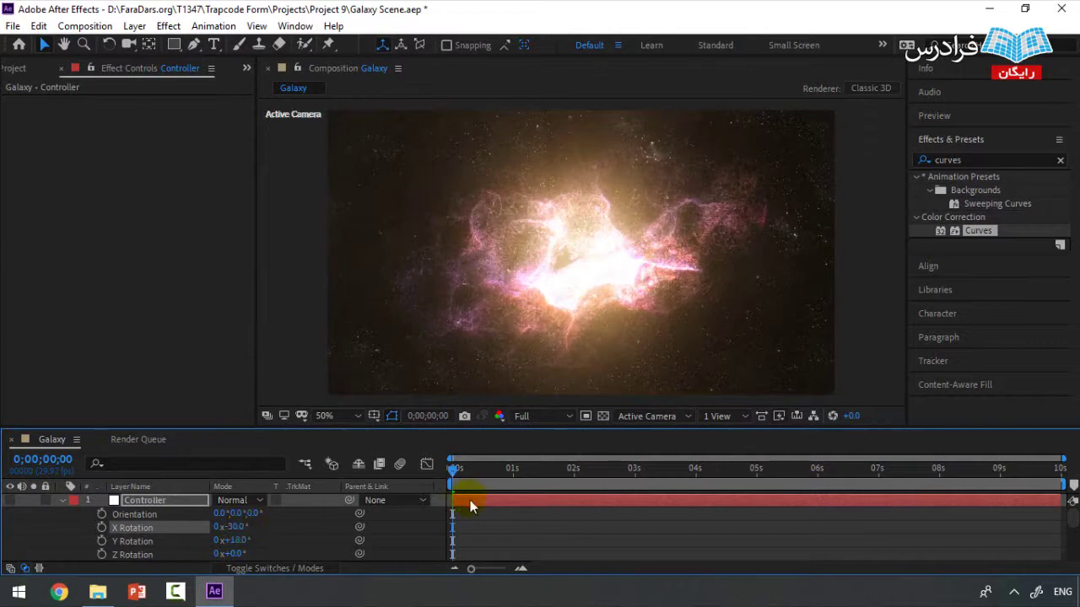
{"action": "left_click_drag", "start_coordinate": [475, 470], "coordinate": [601, 474]}
{"action": "key", "text": "Home"}
{"action": "key", "text": "F2"}
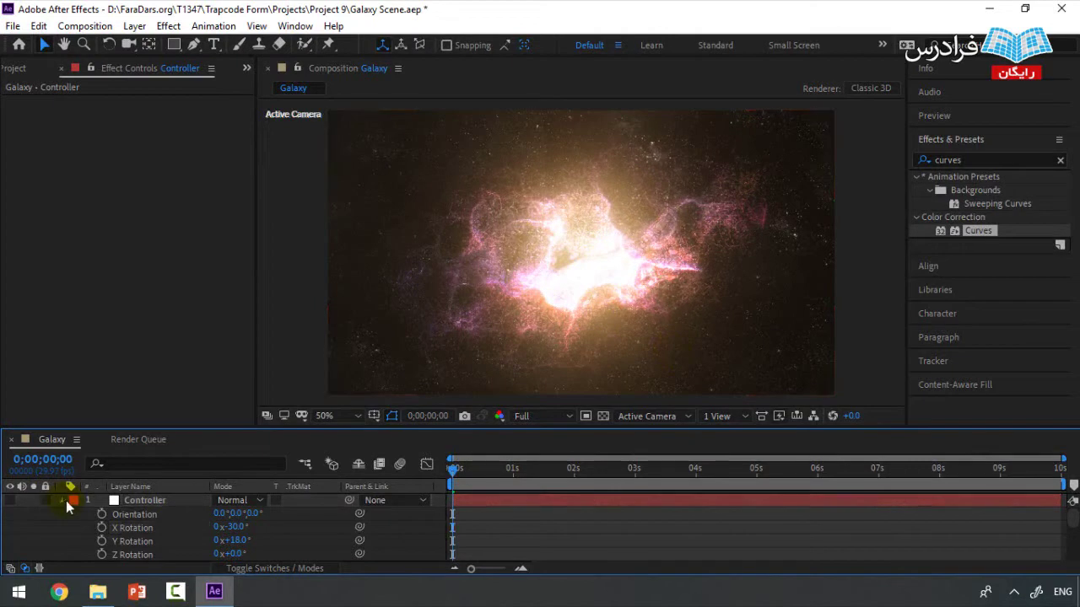
{"action": "left_click", "coordinate": [62, 500]}
{"action": "left_click", "coordinate": [84, 503]}
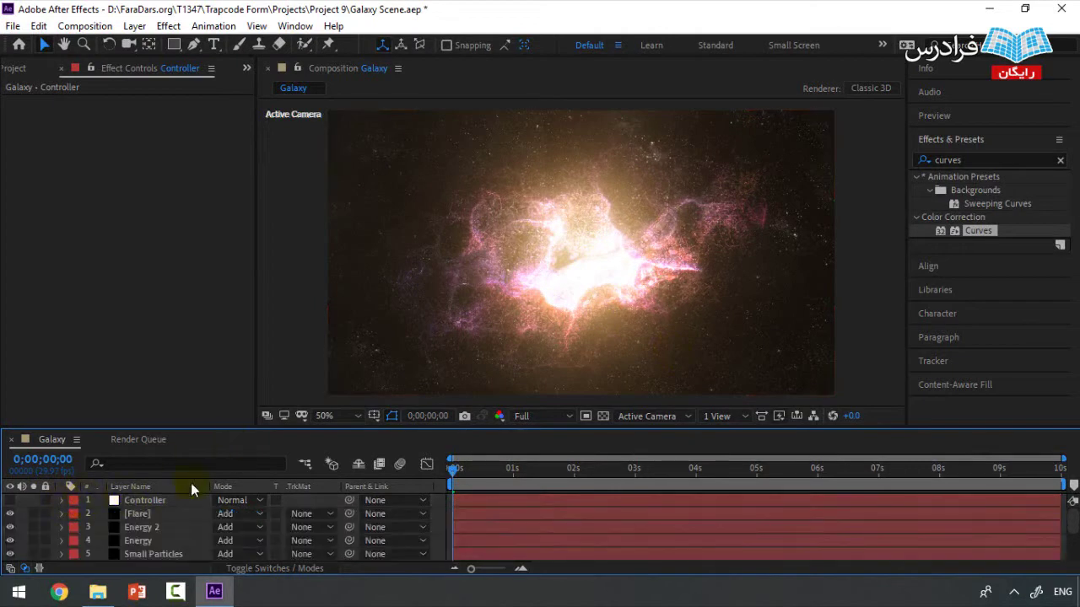
Compare the scene with and without the Flare layer, leave it hidden and save the project.
{"action": "left_click", "coordinate": [11, 514]}
{"action": "left_click", "coordinate": [11, 515]}
{"action": "left_click", "coordinate": [10, 515]}
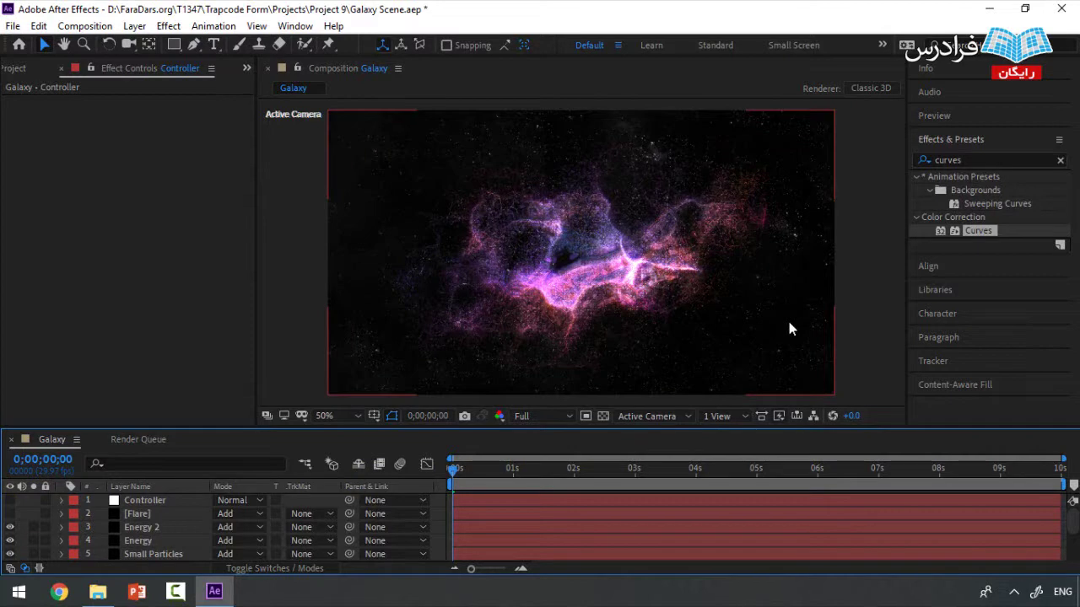
{"action": "key", "text": "ctrl+s"}
Duplicate the Energy layer, place the copy below Main Particles and rename it Fog.
{"action": "left_click", "coordinate": [148, 541]}
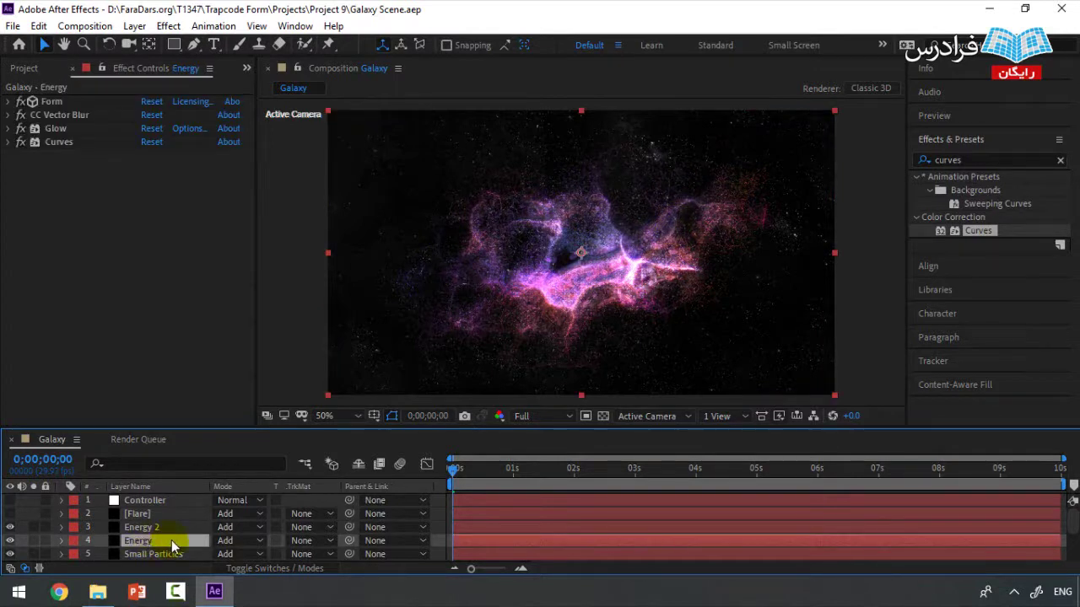
{"action": "key", "text": "ctrl+d"}
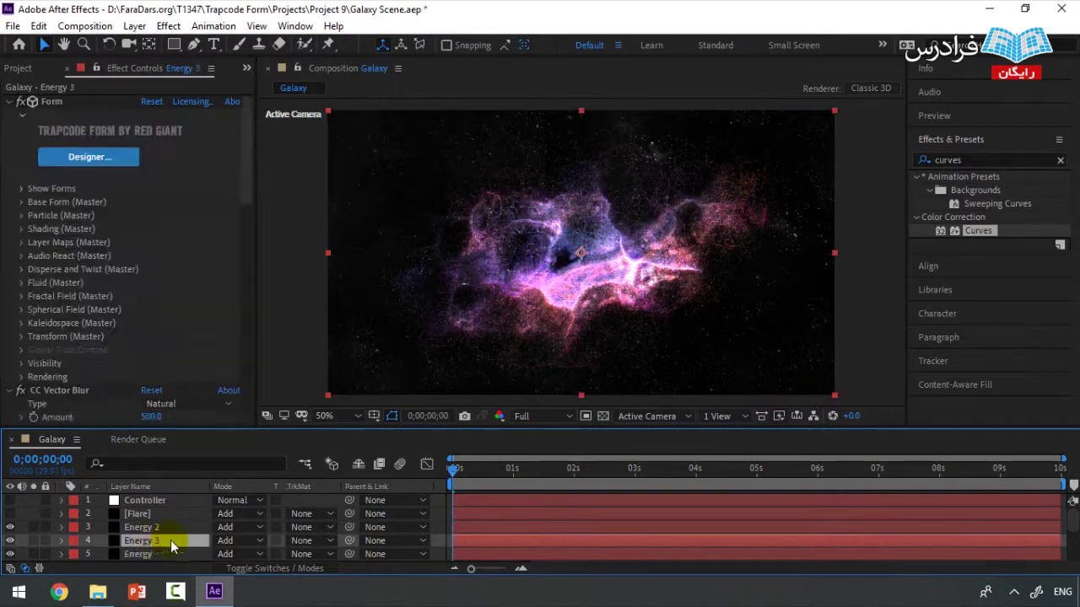
{"action": "left_click_drag", "start_coordinate": [160, 503], "coordinate": [135, 548]}
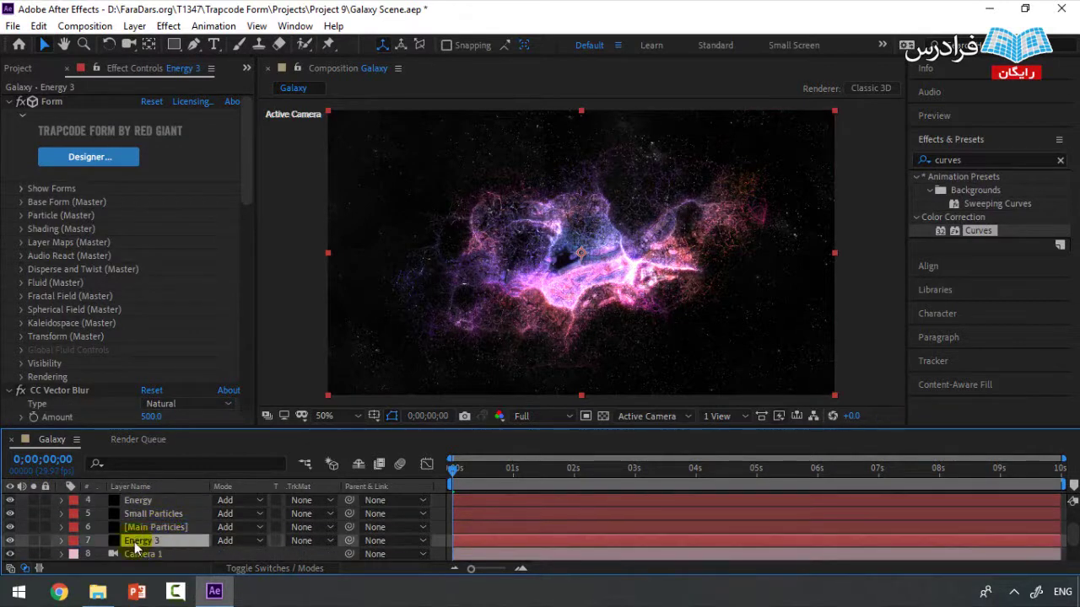
{"action": "key", "text": "Return"}
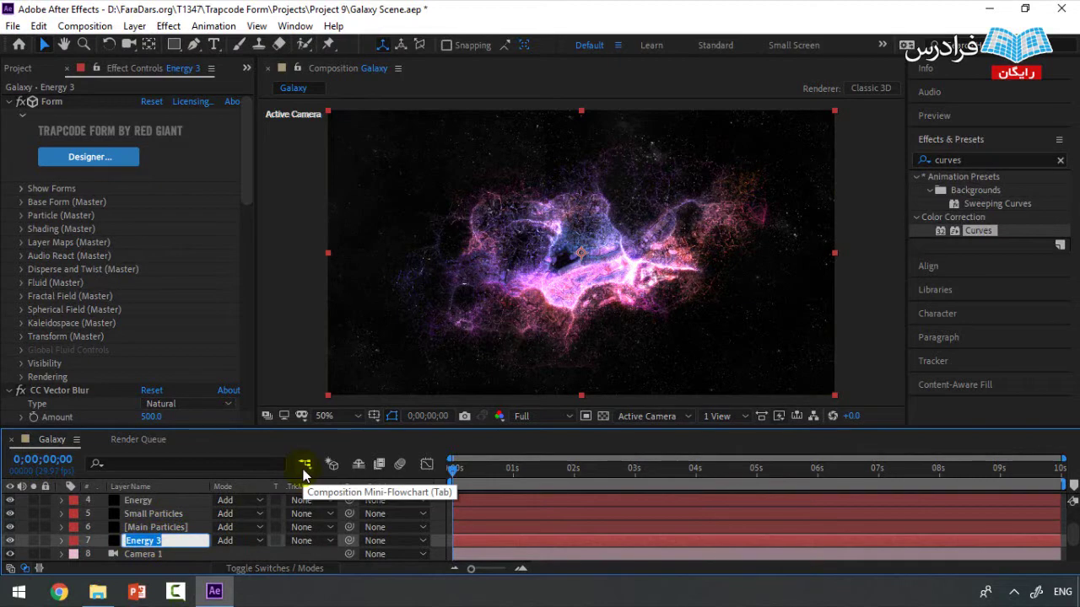
{"action": "type", "text": "Fog"}
{"action": "key", "text": "Return"}
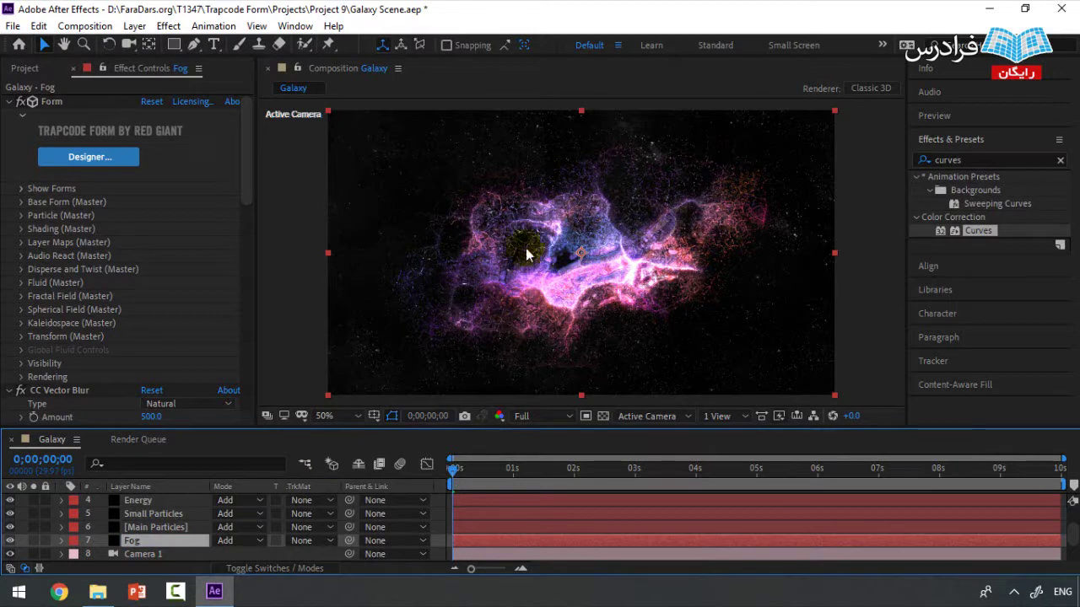
Solo the Fog layer and set its Form OBJ Particle Density to 5%.
{"action": "key", "text": "ctrl+v"}
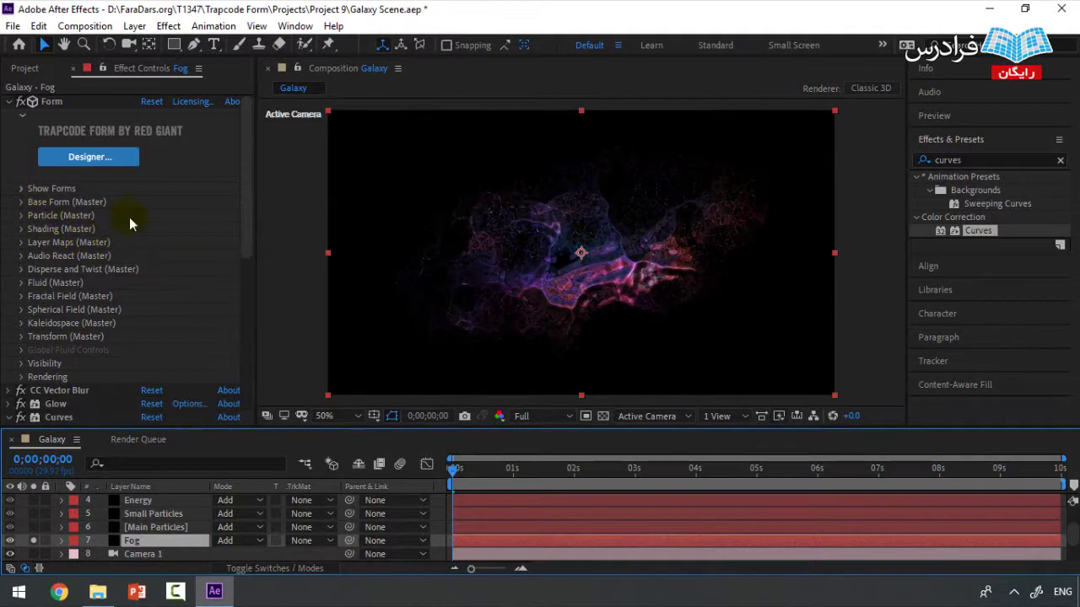
{"action": "left_click", "coordinate": [22, 203]}
{"action": "scroll", "coordinate": [42, 222], "scroll_direction": "down", "scroll_amount": 3}
{"action": "scroll", "coordinate": [121, 299], "scroll_direction": "down", "scroll_amount": 1}
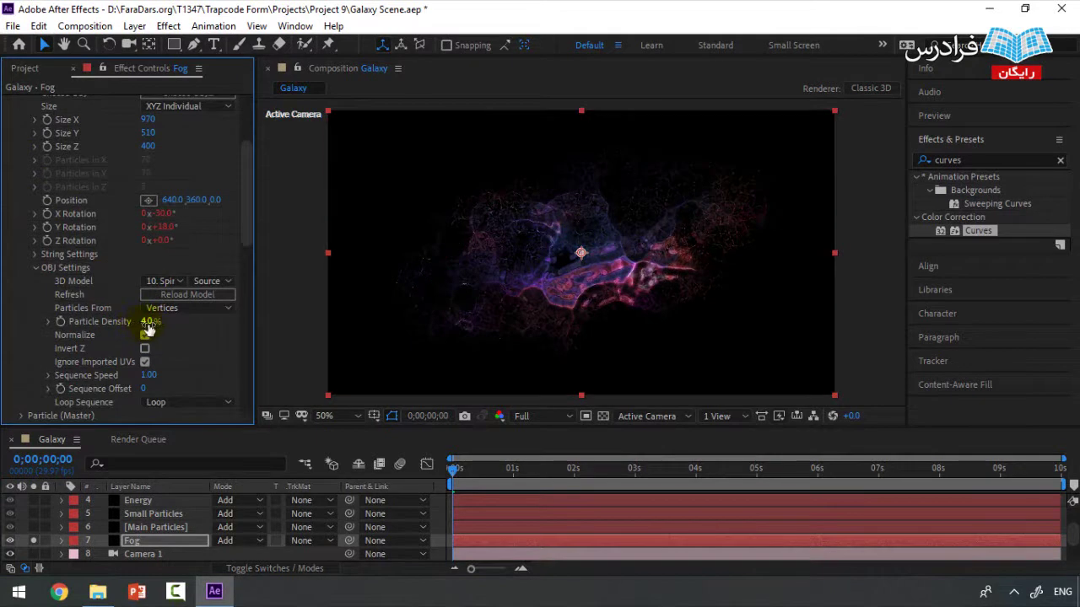
{"action": "left_click_drag", "start_coordinate": [135, 324], "coordinate": [118, 324]}
{"action": "left_click", "coordinate": [152, 321]}
{"action": "type", "text": "5"}
{"action": "key", "text": "Return"}
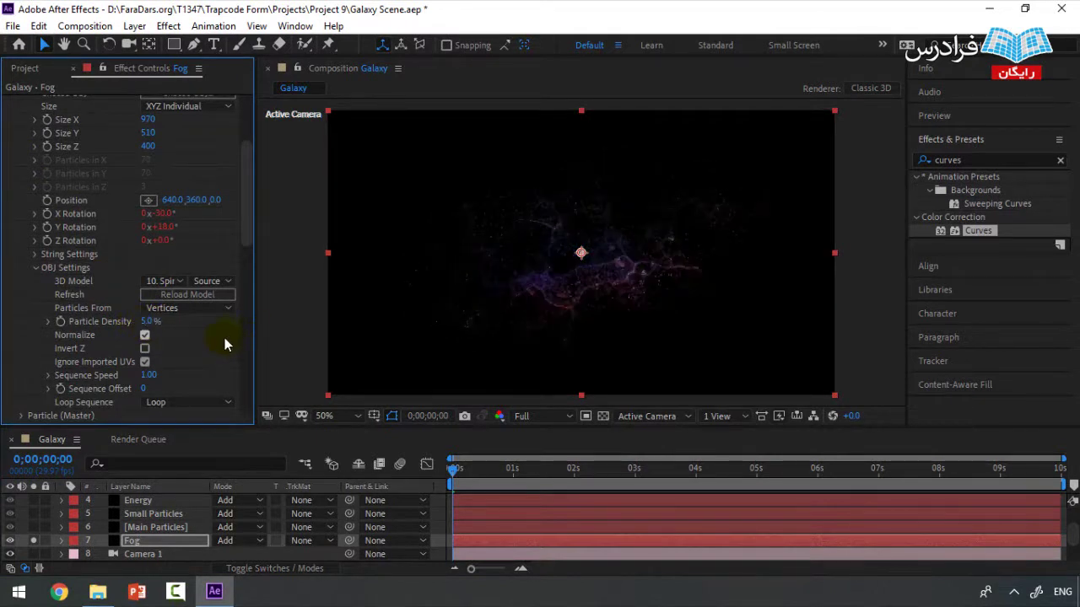
Set the Fog layer's Form particle Size to 45.
{"action": "scroll", "coordinate": [127, 321], "scroll_direction": "down", "scroll_amount": 3}
{"action": "left_click", "coordinate": [23, 309]}
{"action": "scroll", "coordinate": [114, 323], "scroll_direction": "down", "scroll_amount": 5}
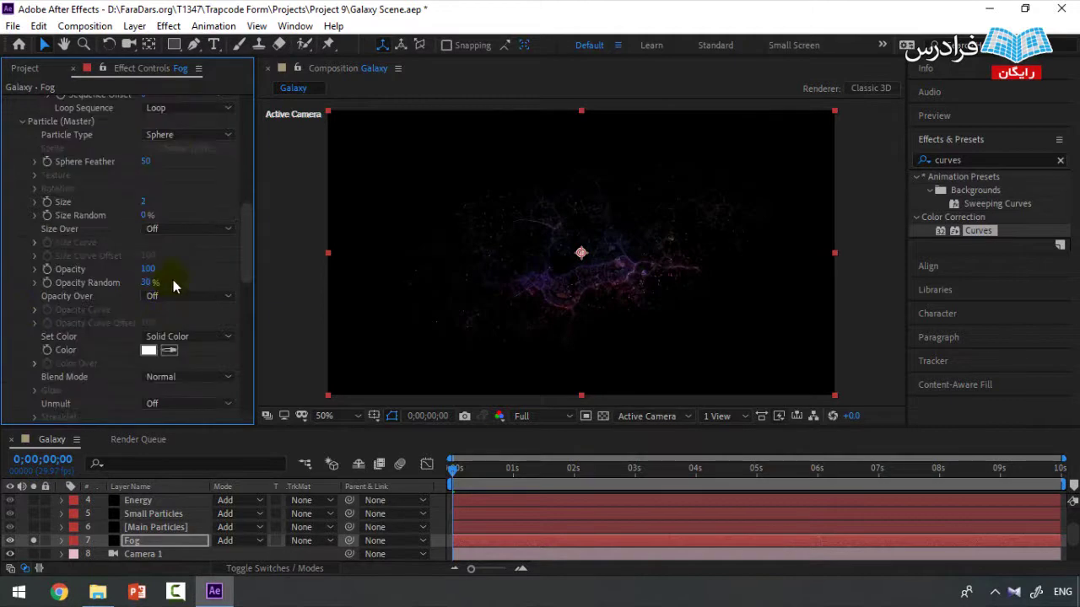
{"action": "scroll", "coordinate": [164, 211], "scroll_direction": "up", "scroll_amount": 2}
{"action": "left_click_drag", "start_coordinate": [165, 271], "coordinate": [207, 266]}
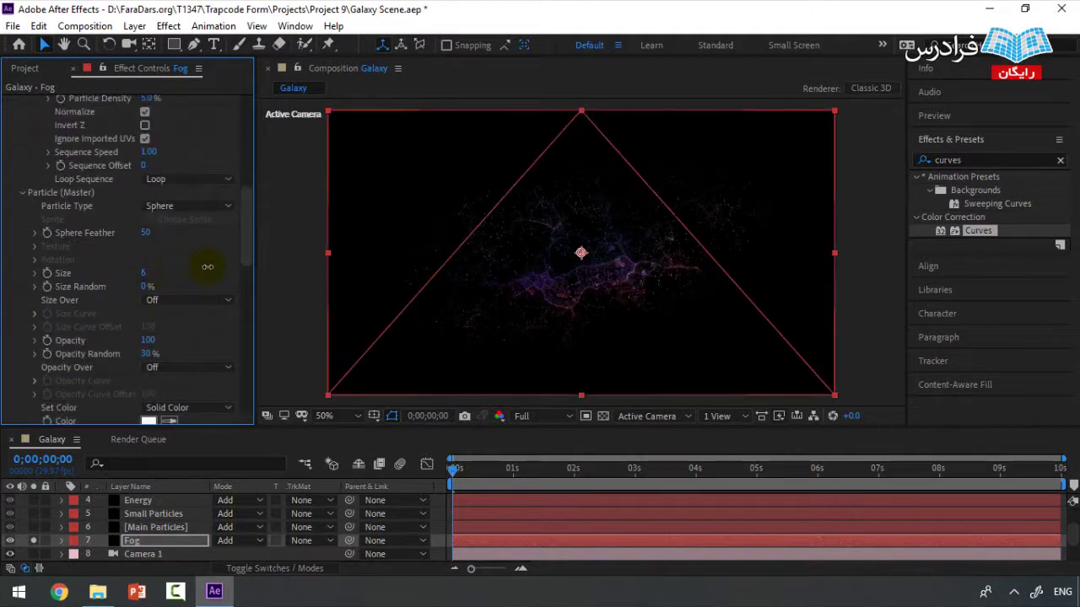
{"action": "left_click_drag", "start_coordinate": [535, 267], "coordinate": [557, 267]}
{"action": "left_click", "coordinate": [152, 273]}
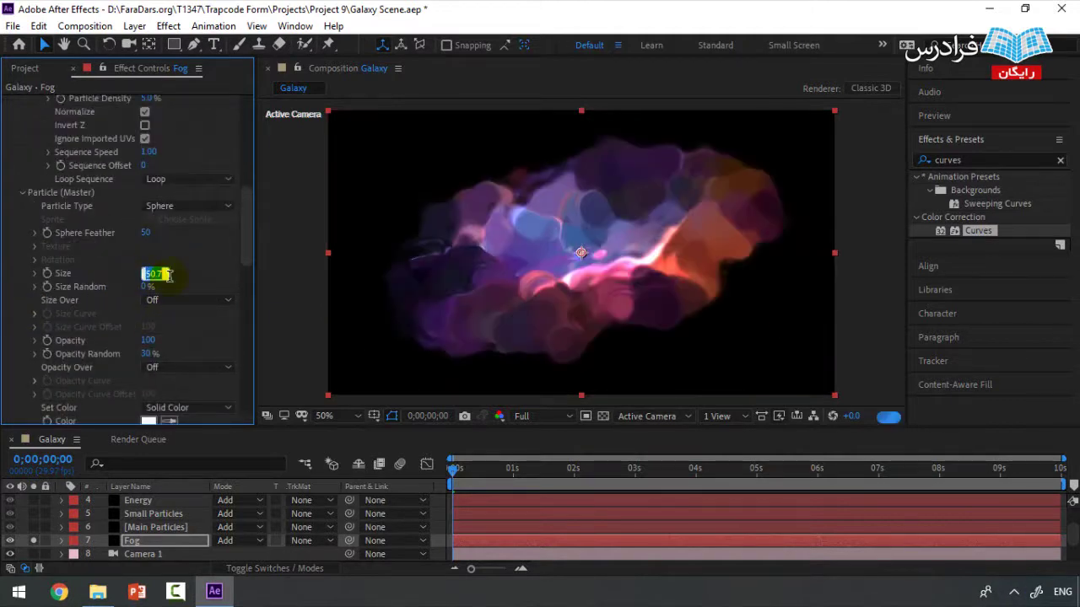
{"action": "type", "text": "45"}
{"action": "key", "text": "Return"}
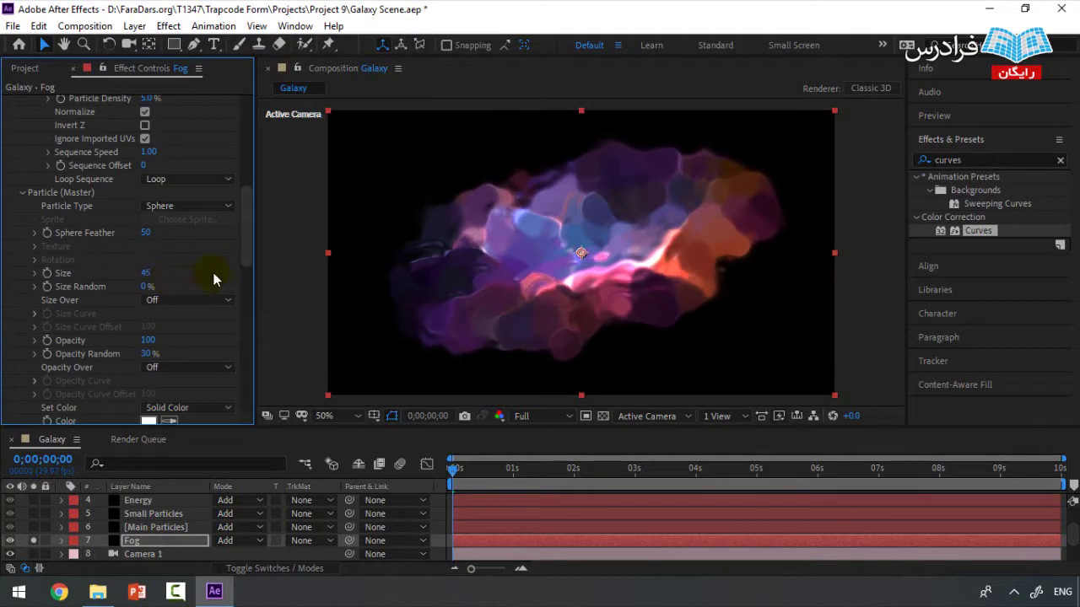
Set the Fog layer's particle Blend Mode to Screen after trying Add.
{"action": "scroll", "coordinate": [214, 278], "scroll_direction": "down", "scroll_amount": 3}
{"action": "left_click", "coordinate": [190, 341]}
{"action": "left_click", "coordinate": [187, 369]}
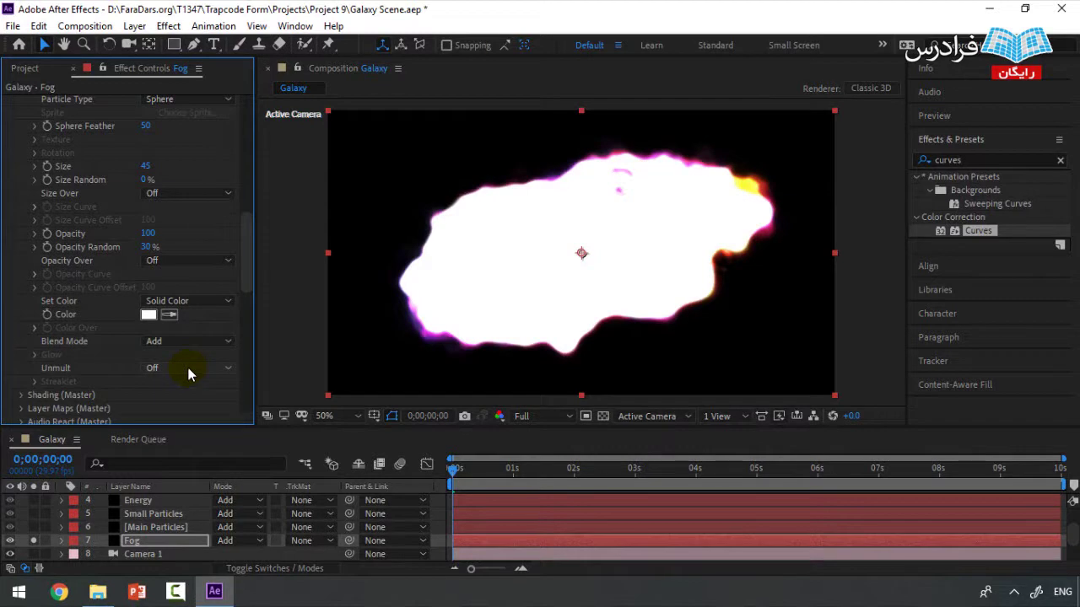
{"action": "left_click", "coordinate": [178, 341]}
{"action": "left_click", "coordinate": [179, 381]}
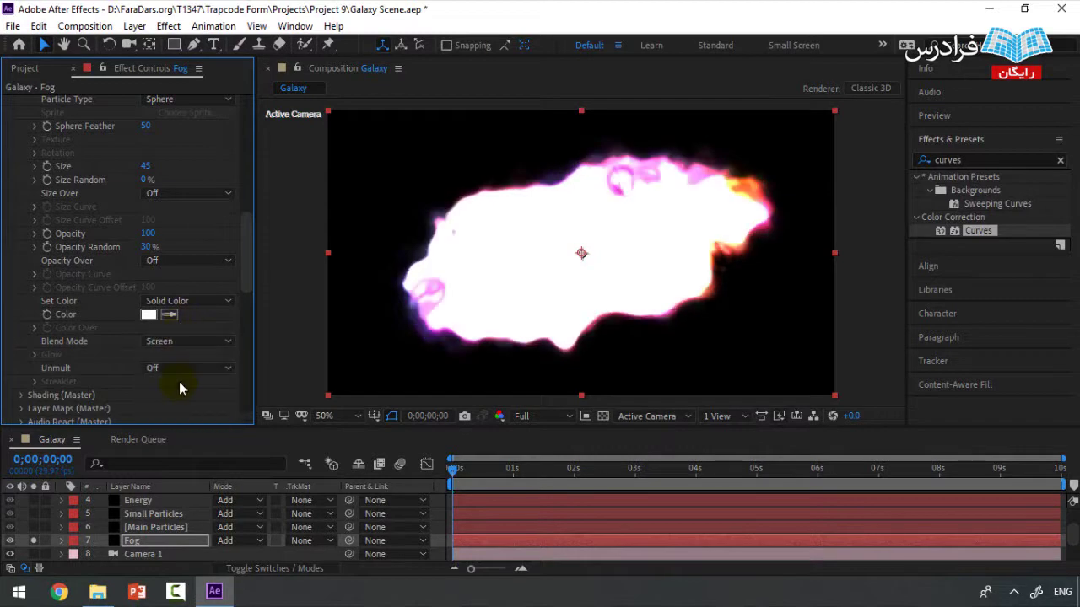
Change the Fog layer's Particle Type to Cloudlet.
{"action": "scroll", "coordinate": [221, 290], "scroll_direction": "up", "scroll_amount": 2}
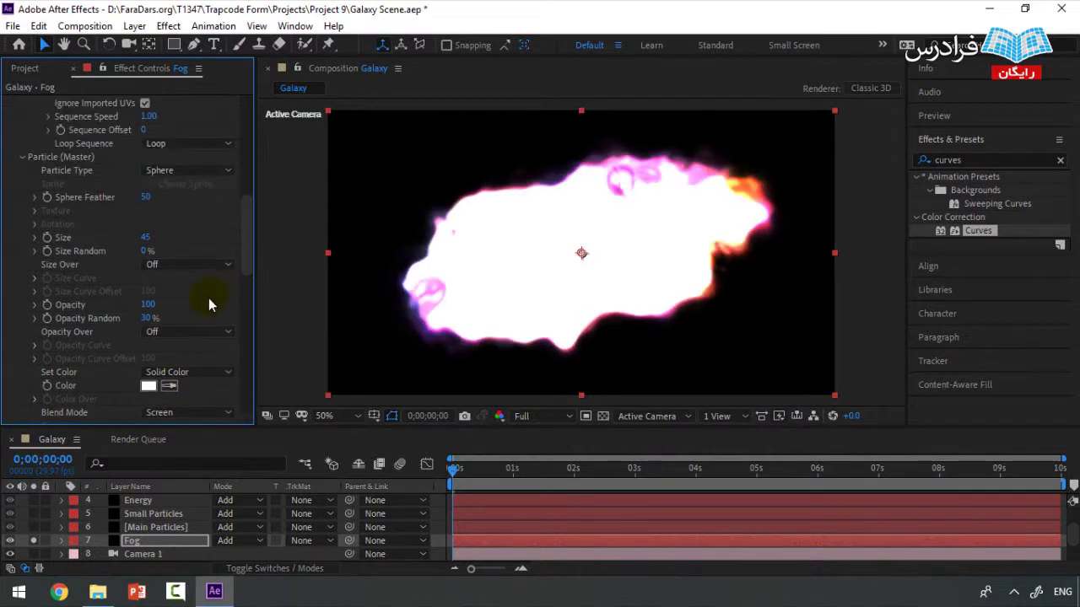
{"action": "scroll", "coordinate": [198, 302], "scroll_direction": "up", "scroll_amount": 2}
{"action": "left_click", "coordinate": [194, 241]}
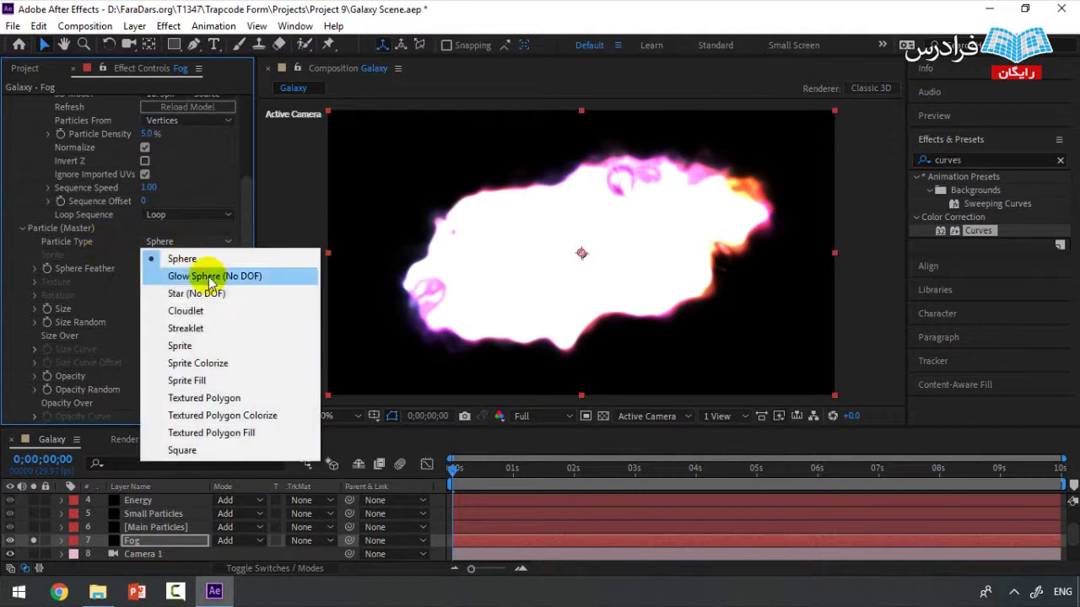
{"action": "left_click", "coordinate": [192, 312]}
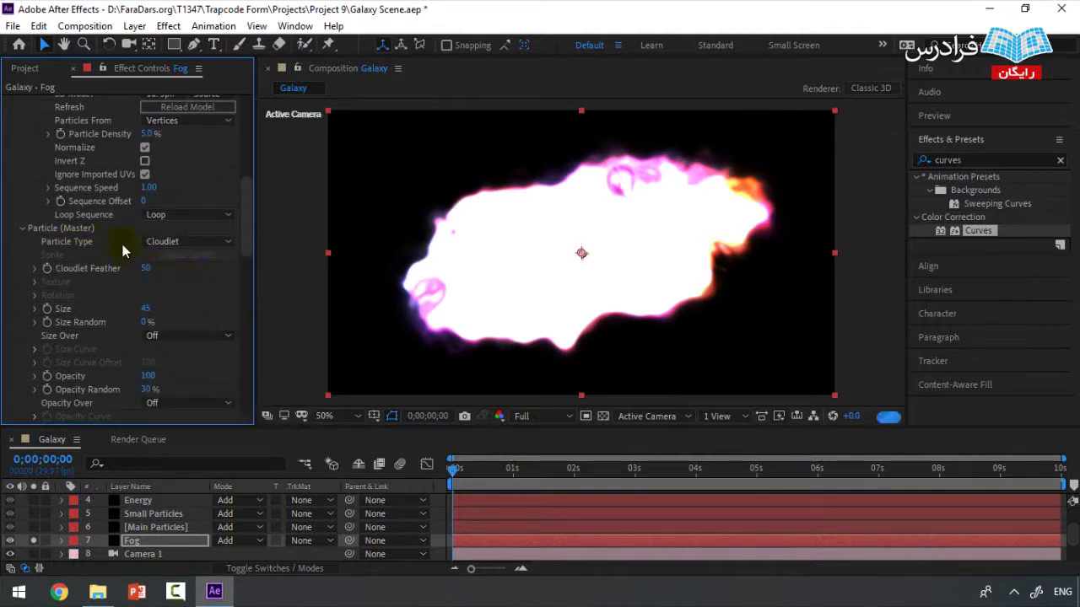
{"action": "scroll", "coordinate": [186, 305], "scroll_direction": "down", "scroll_amount": 3}
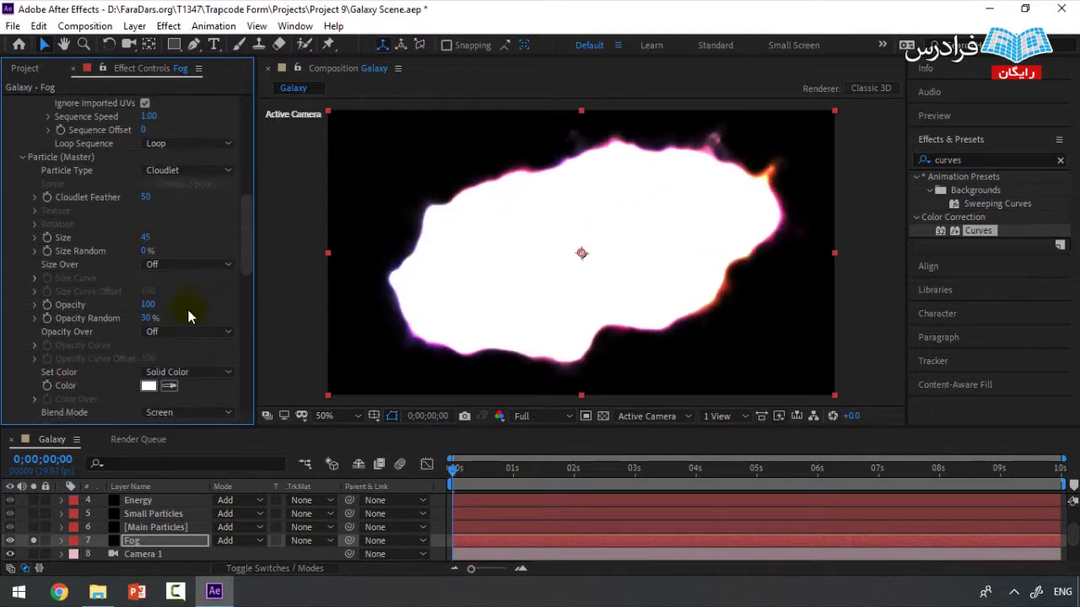
Lower the Fog layer's particle Opacity to a small fraction just above 0, after trying 1.
{"action": "left_click", "coordinate": [151, 306]}
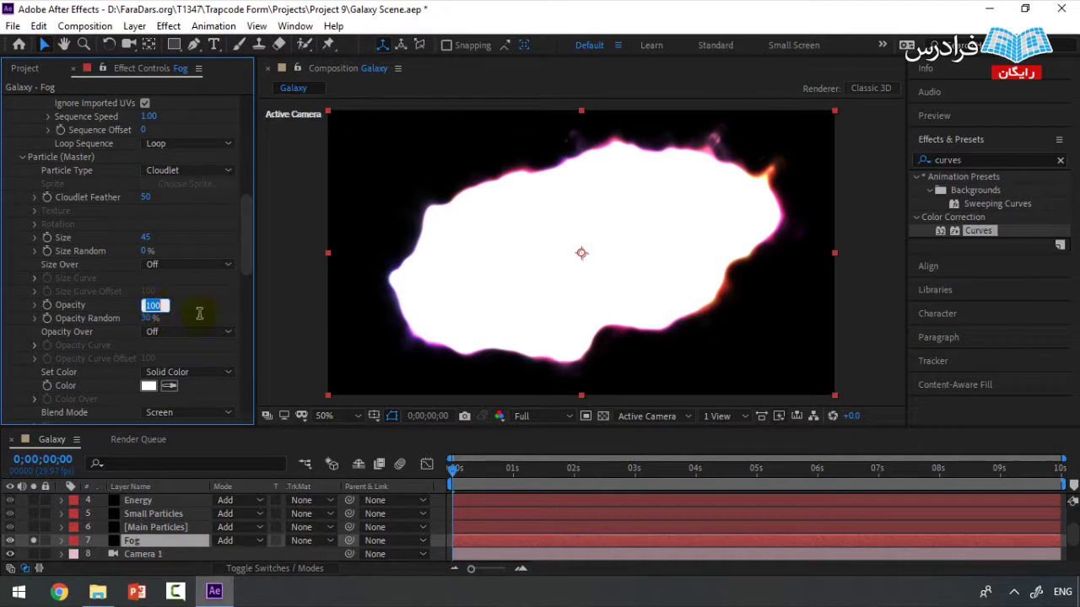
{"action": "type", "text": "1"}
{"action": "key", "text": "Return"}
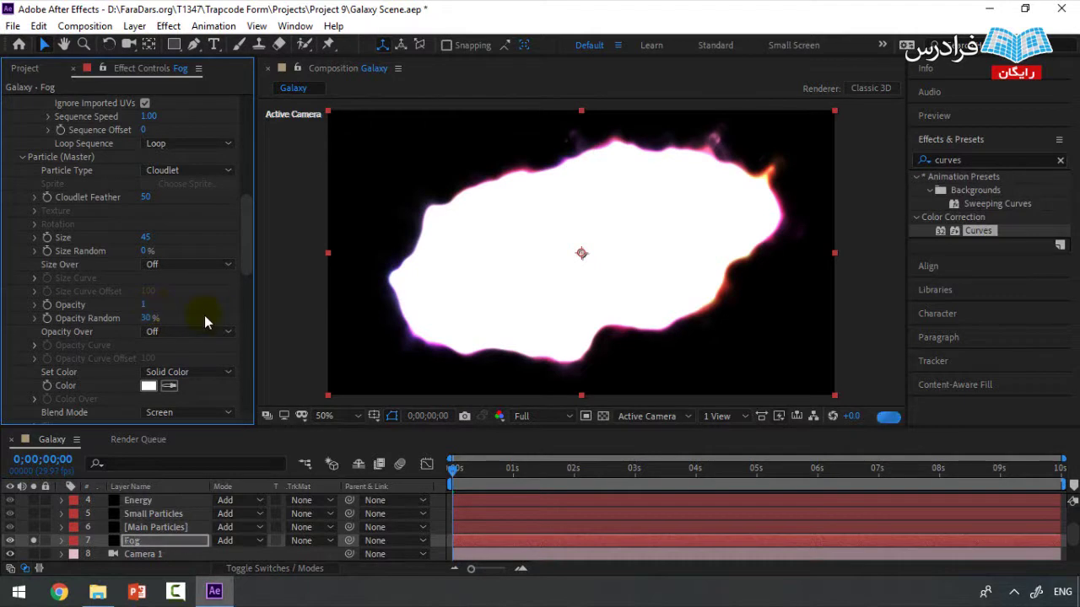
{"action": "left_click", "coordinate": [144, 304]}
{"action": "type", "text": "8"}
{"action": "key", "text": "Return"}
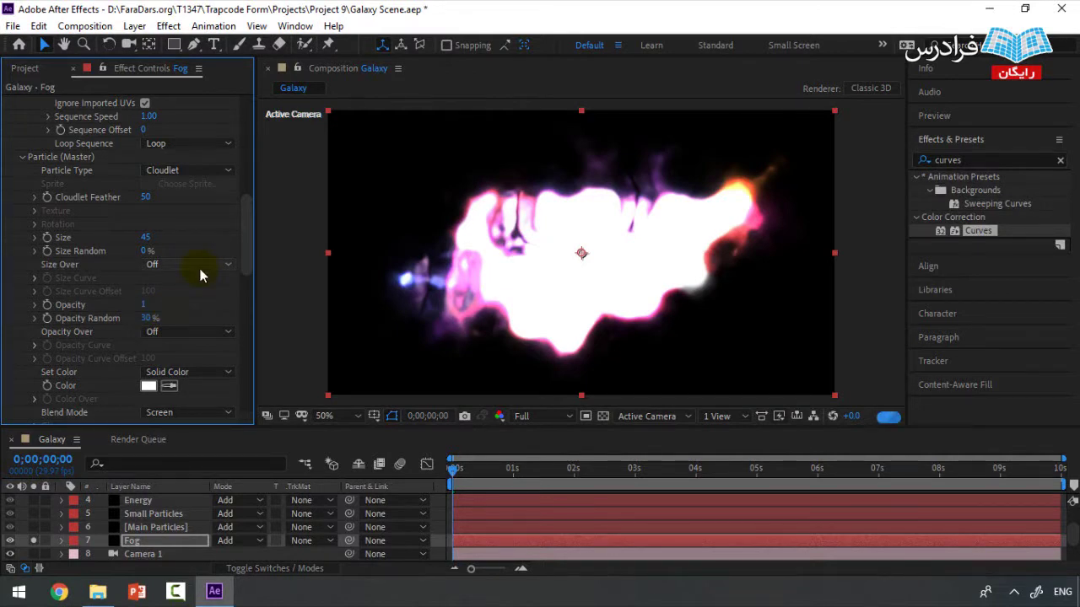
{"action": "left_click", "coordinate": [144, 304]}
{"action": "type", "text": "0"}
{"action": "key", "text": "Return"}
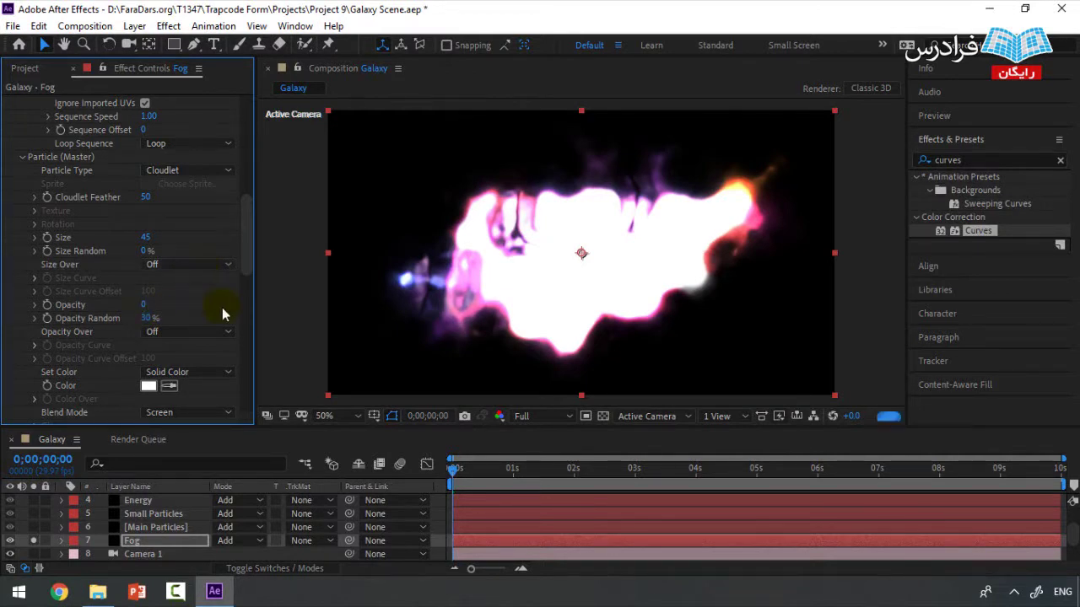
Adjust the Fog form's Size X in Base Form, trying 1290 before settling on a smaller width.
{"action": "scroll", "coordinate": [222, 311], "scroll_direction": "up", "scroll_amount": 10}
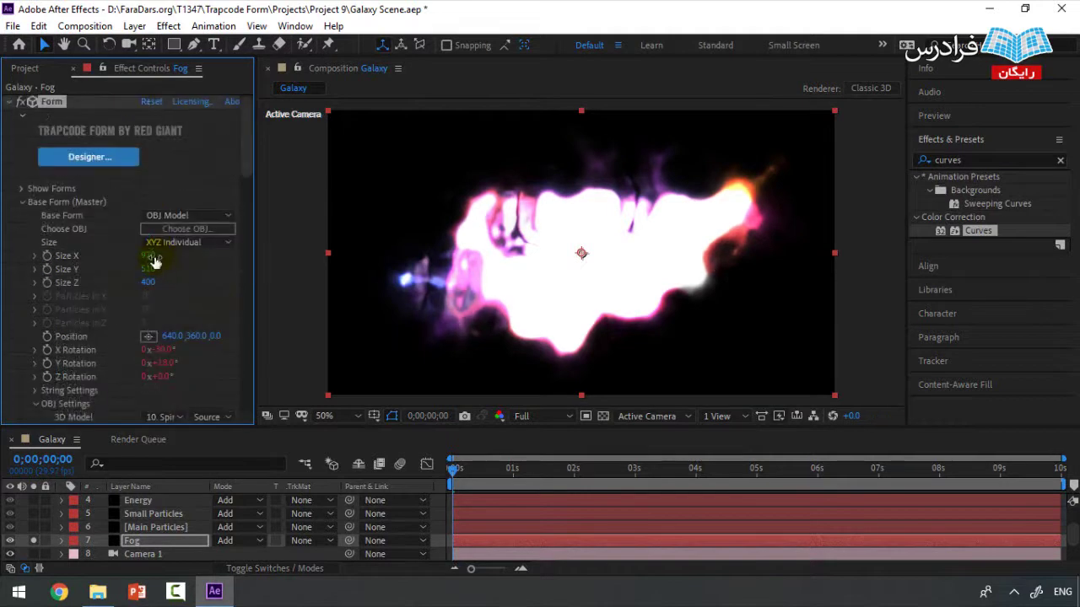
{"action": "left_click_drag", "start_coordinate": [159, 257], "coordinate": [175, 256]}
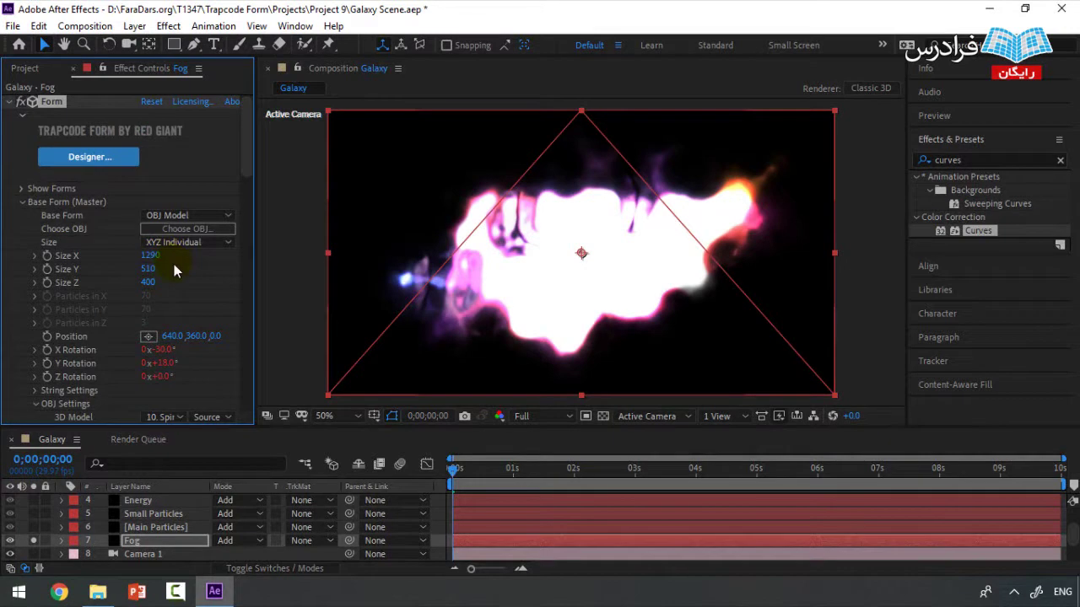
{"action": "mouse_move", "coordinate": [140, 267]}
{"action": "left_mouse_down"}
{"action": "mouse_move", "coordinate": [132, 260]}
{"action": "mouse_move", "coordinate": [145, 257]}
{"action": "left_mouse_up"}
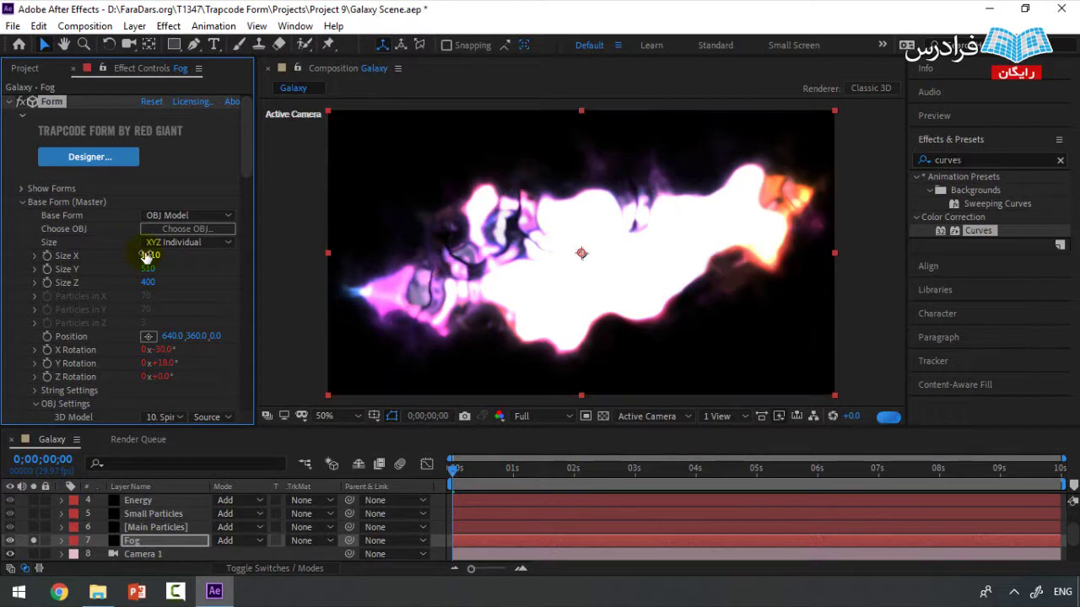
Expand the Fog layer's Fractal Field settings and reduce Affect Opacity to 0.
{"action": "scroll", "coordinate": [192, 278], "scroll_direction": "down", "scroll_amount": 8}
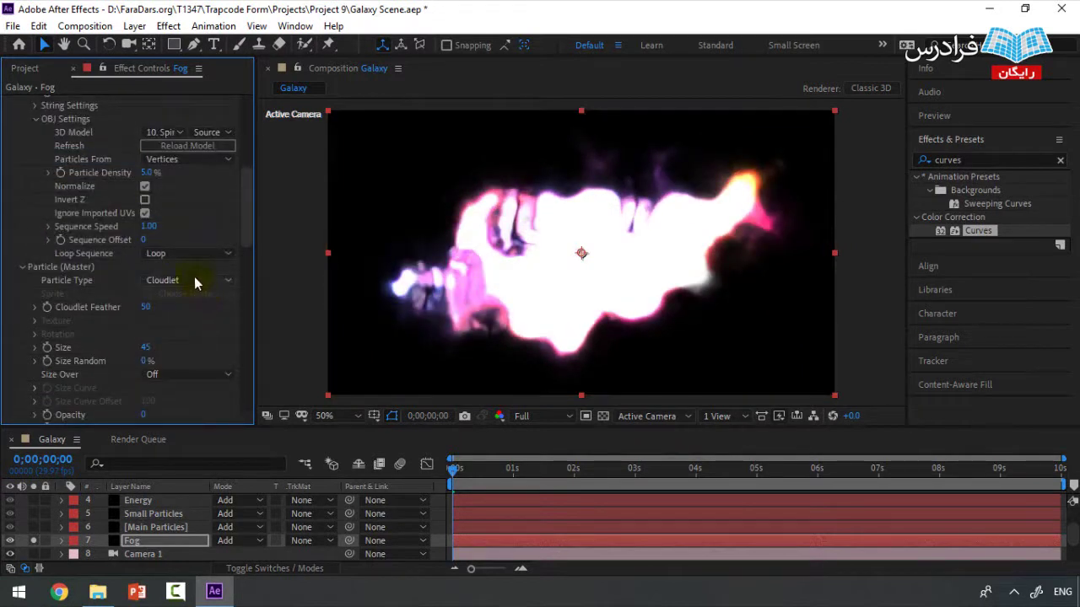
{"action": "scroll", "coordinate": [192, 280], "scroll_direction": "down", "scroll_amount": 2}
{"action": "scroll", "coordinate": [189, 285], "scroll_direction": "down", "scroll_amount": 5}
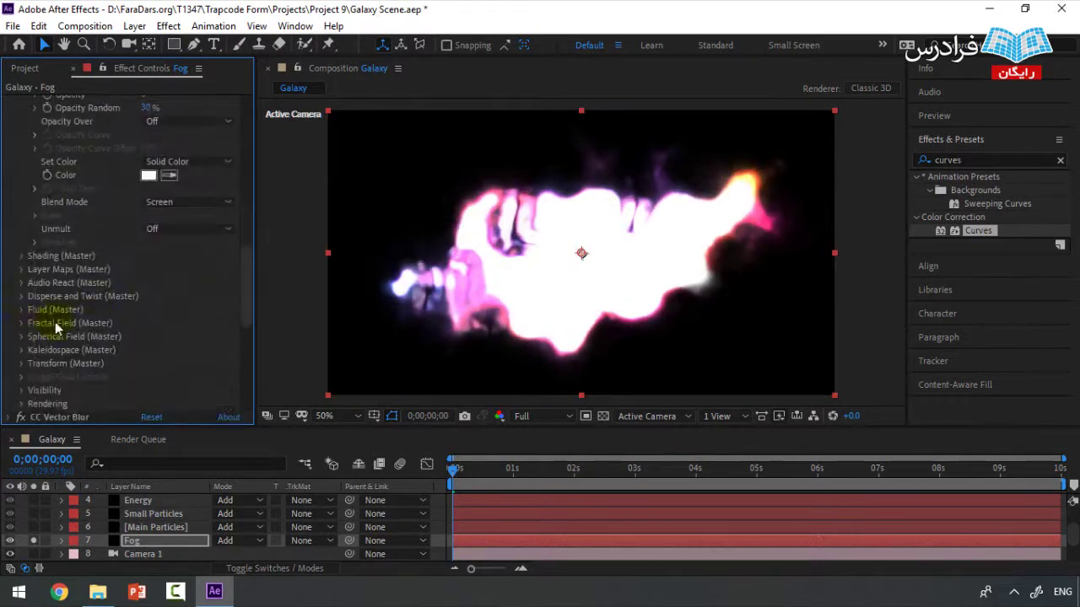
{"action": "left_click", "coordinate": [39, 323]}
{"action": "scroll", "coordinate": [135, 247], "scroll_direction": "up", "scroll_amount": 3}
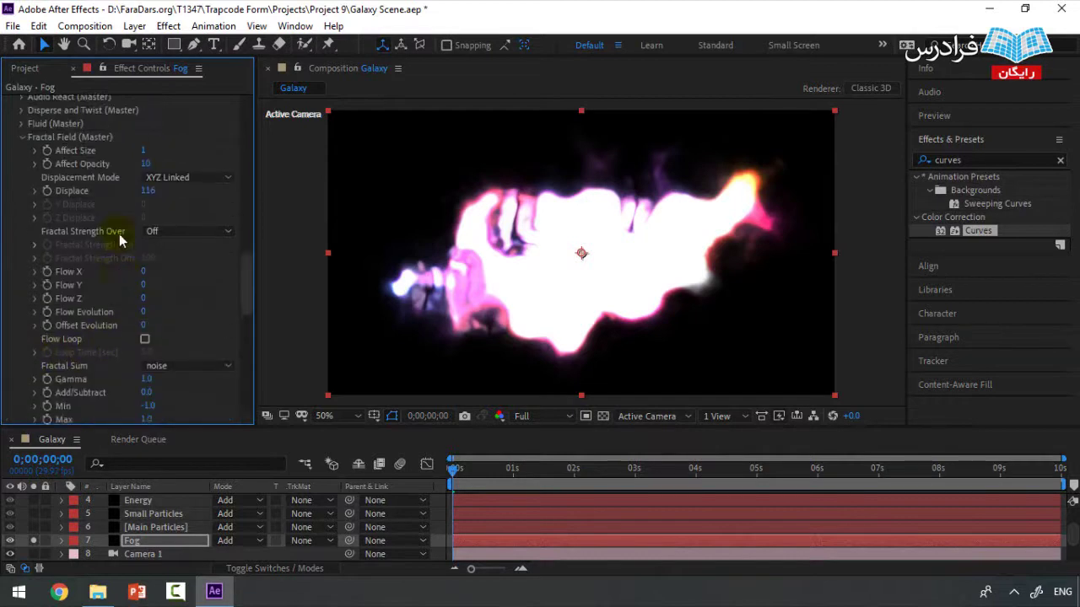
{"action": "left_click", "coordinate": [145, 200]}
{"action": "type", "text": "0"}
{"action": "key", "text": "Return"}
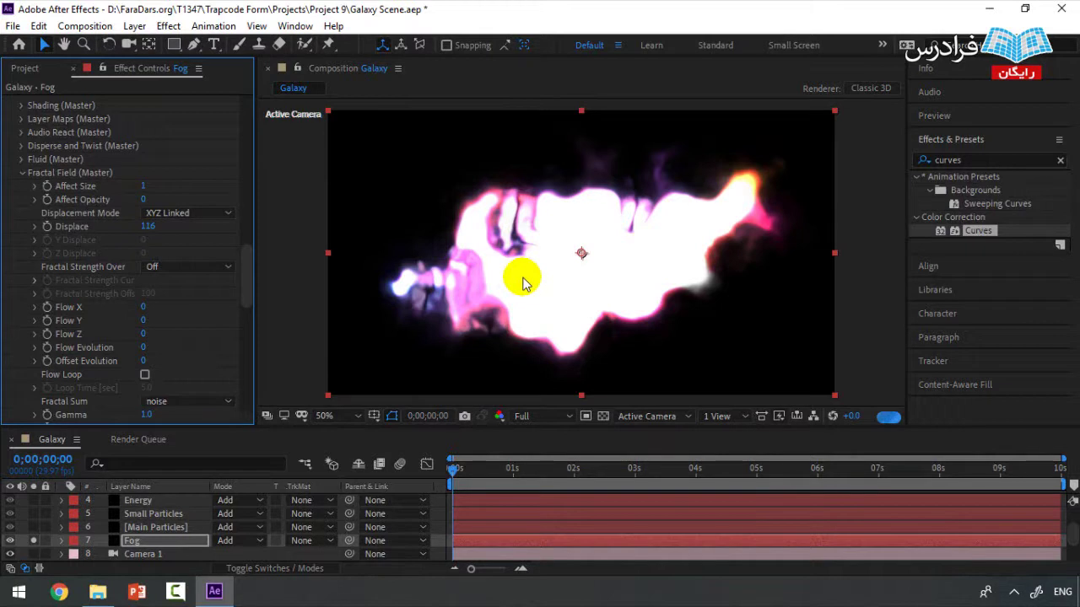
Try Fractal Field Affect Opacity values of 0.1 and 0.01 on the Fog layer.
{"action": "left_click", "coordinate": [156, 200]}
{"action": "left_click", "coordinate": [160, 200]}
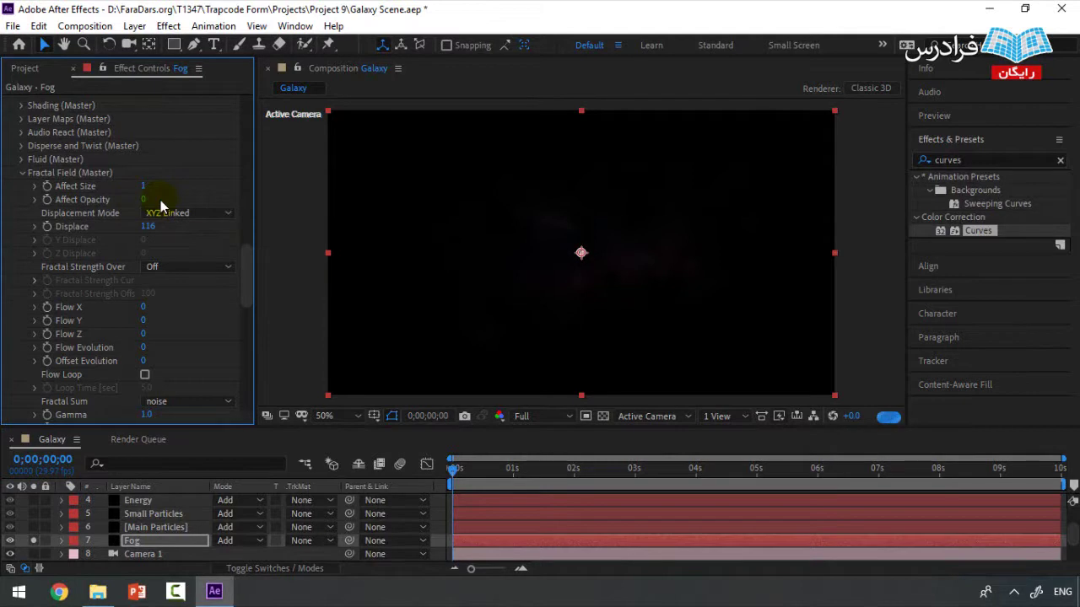
{"action": "left_click", "coordinate": [157, 200]}
{"action": "type", "text": "1"}
{"action": "key", "text": "Escape"}
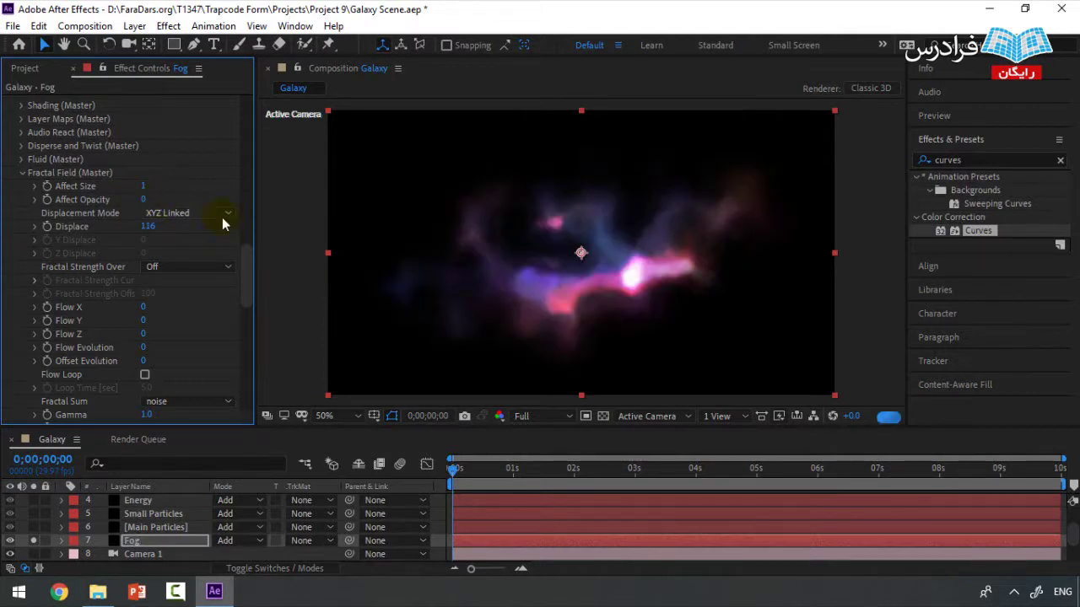
{"action": "left_click", "coordinate": [225, 199]}
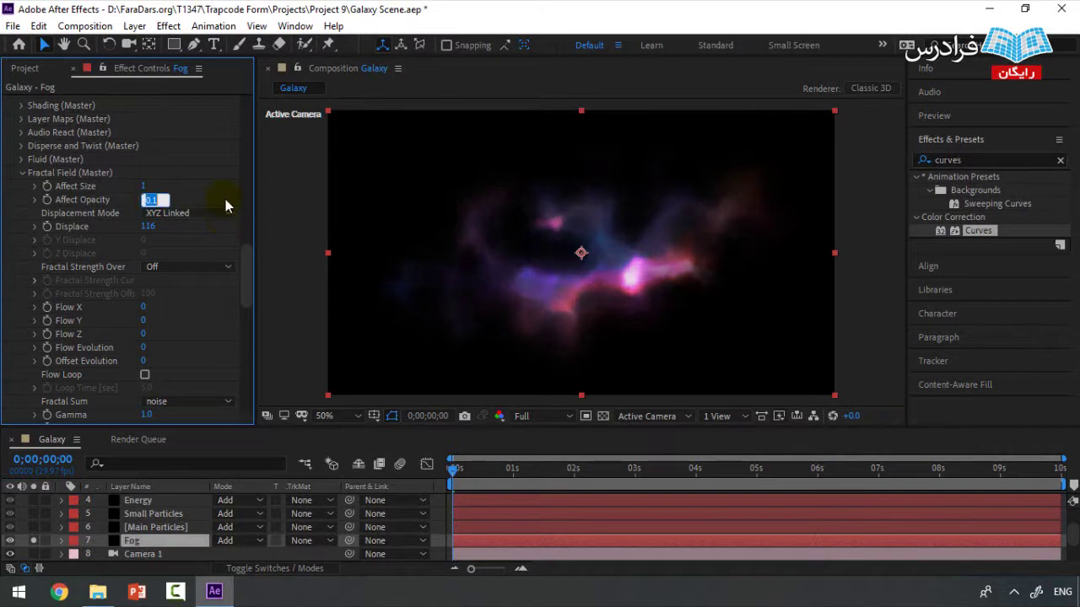
{"action": "type", "text": ".01"}
{"action": "key", "text": "Return"}
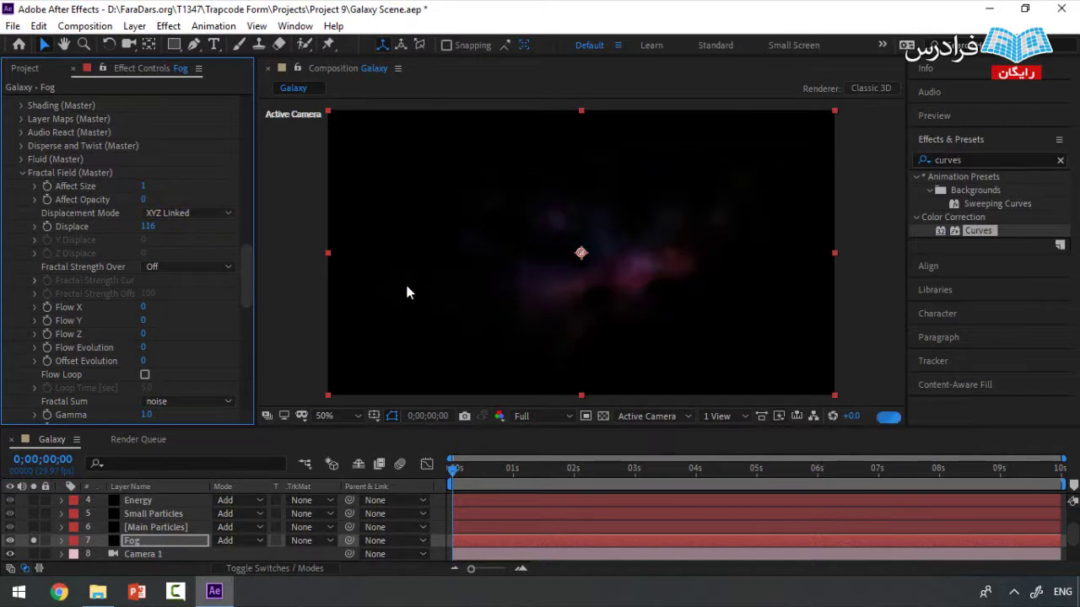
Set the Fog layer's Fractal Field Affect Opacity to 0.02 after trying 0.04.
{"action": "left_click", "coordinate": [160, 200]}
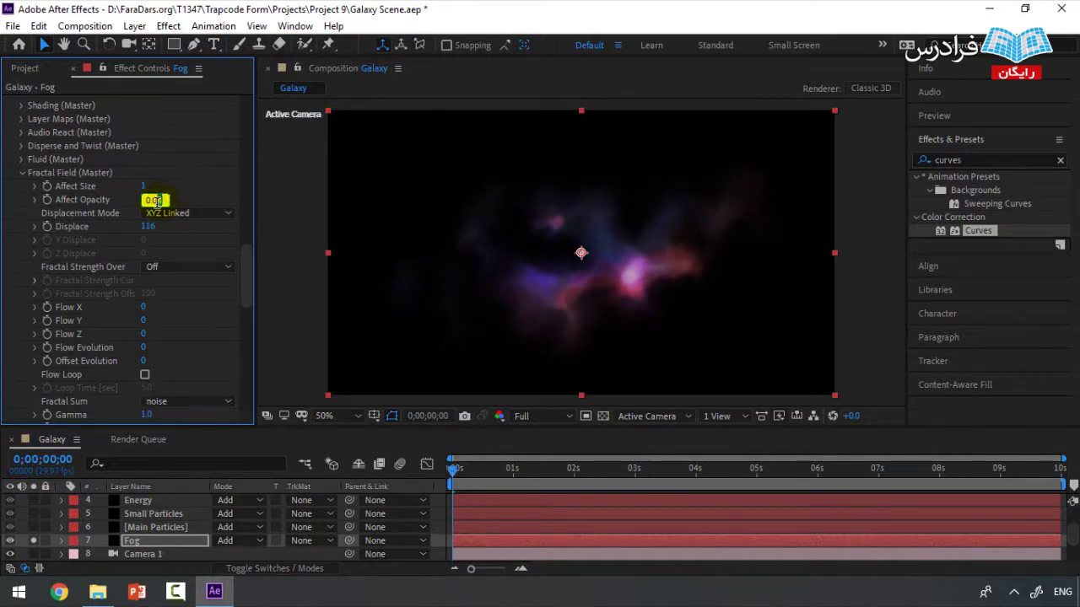
{"action": "type", "text": "4"}
{"action": "key", "text": "BackSpace"}
{"action": "type", "text": "2"}
{"action": "left_click", "coordinate": [170, 195]}
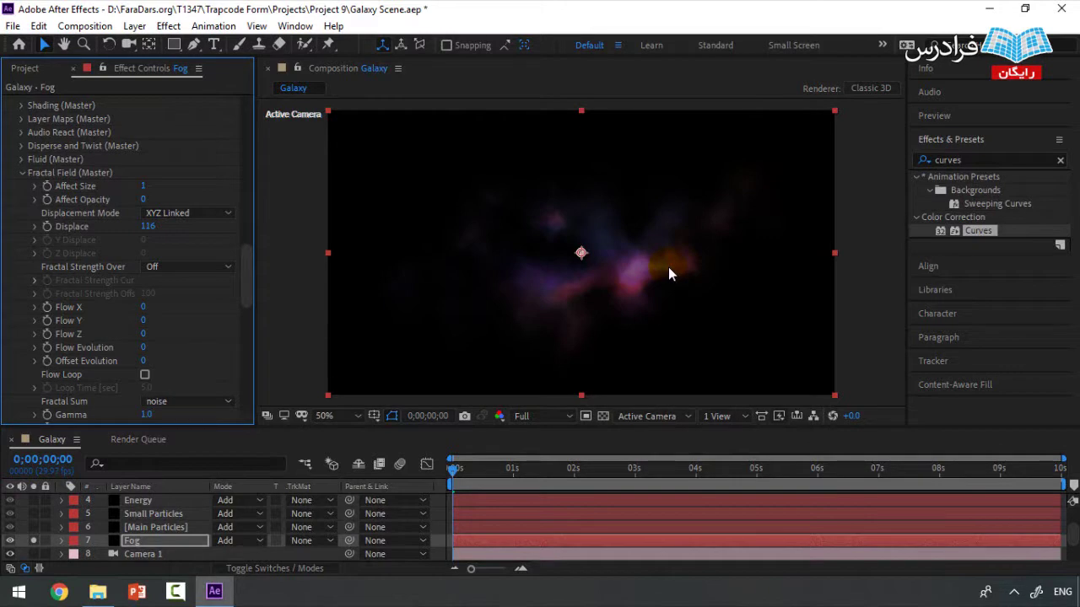
Set the Fog form's OBJ Particle Density to 20%.
{"action": "scroll", "coordinate": [124, 284], "scroll_direction": "up", "scroll_amount": 10}
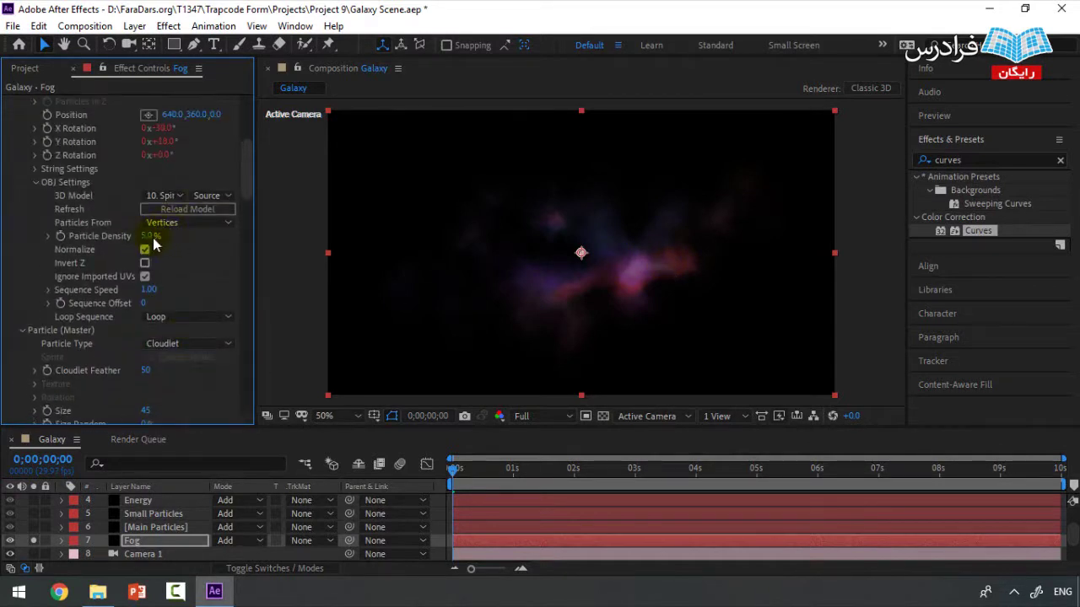
{"action": "left_click_drag", "start_coordinate": [160, 239], "coordinate": [152, 245]}
{"action": "scroll", "coordinate": [196, 269], "scroll_direction": "down", "scroll_amount": 7}
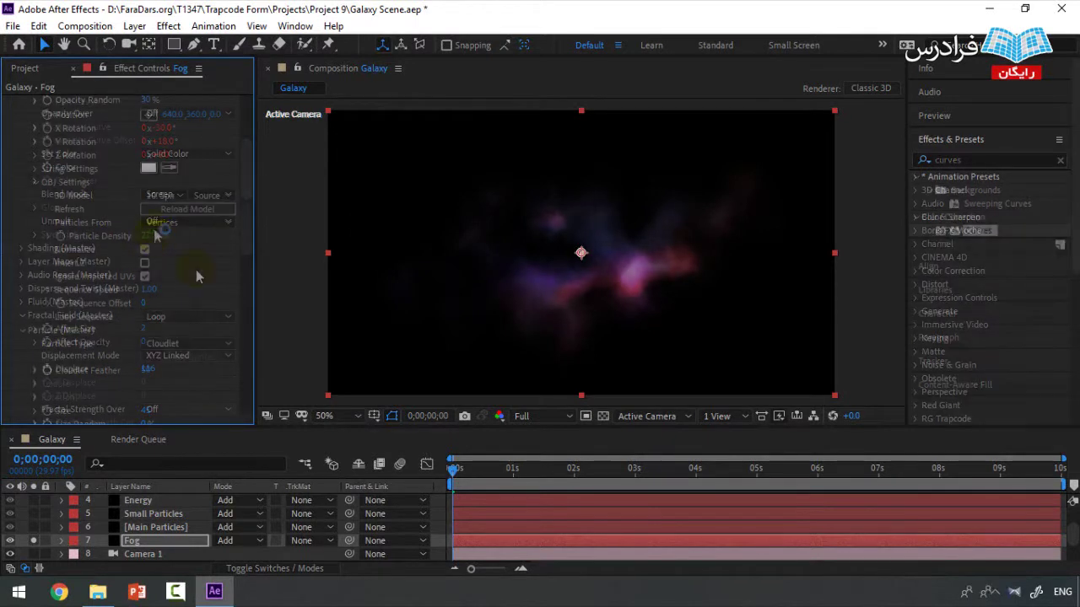
{"action": "scroll", "coordinate": [195, 269], "scroll_direction": "up", "scroll_amount": 7}
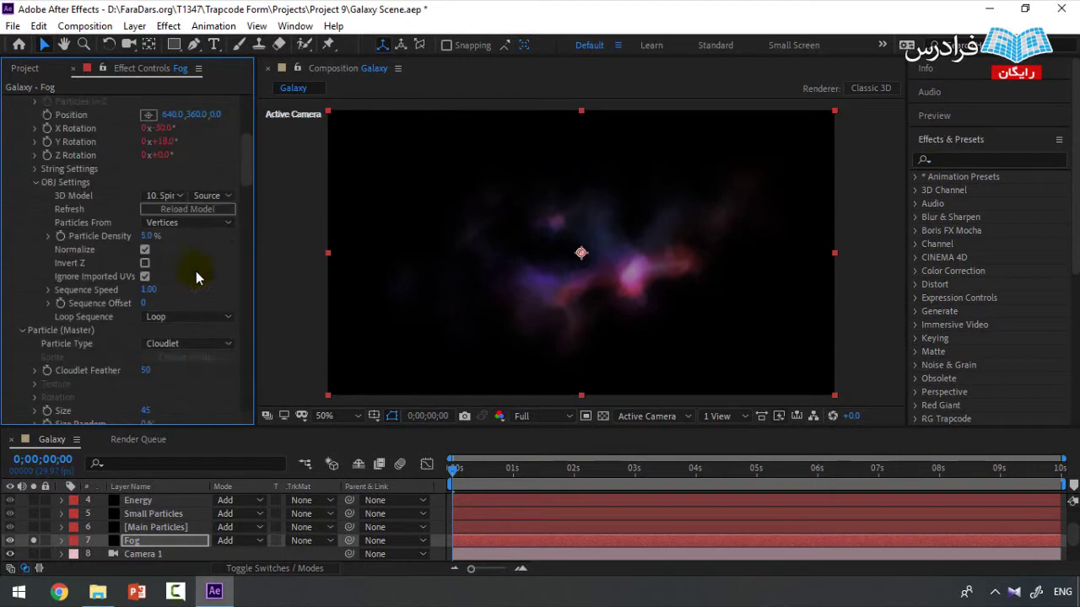
{"action": "scroll", "coordinate": [131, 249], "scroll_direction": "up", "scroll_amount": 1}
{"action": "left_click", "coordinate": [149, 272]}
{"action": "type", "text": "20"}
{"action": "key", "text": "Return"}
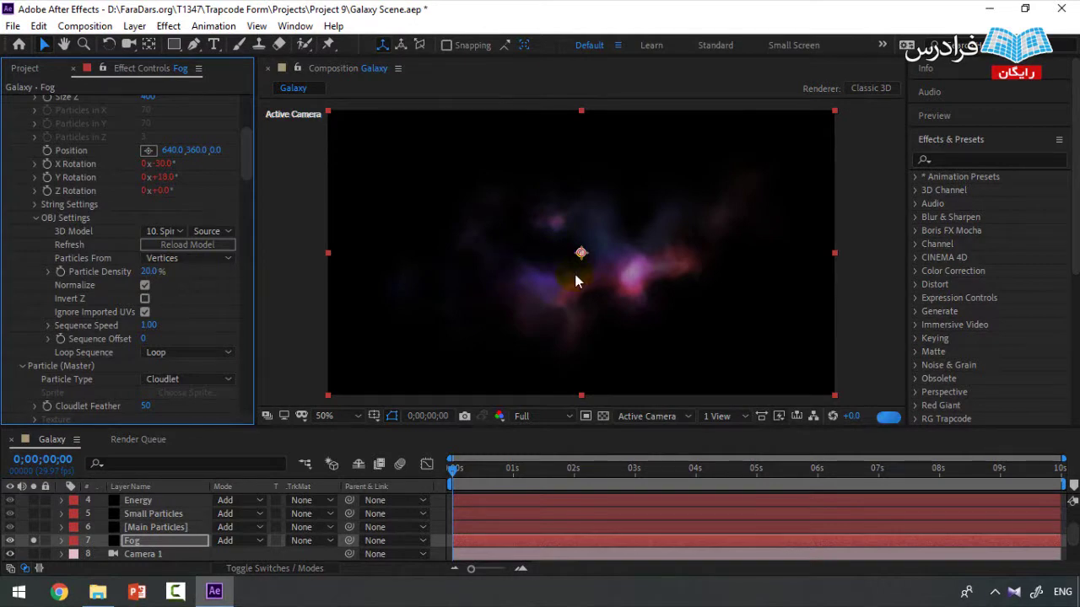
Set the Fog layer's particle Opacity to 0.2.
{"action": "scroll", "coordinate": [194, 272], "scroll_direction": "down", "scroll_amount": 1}
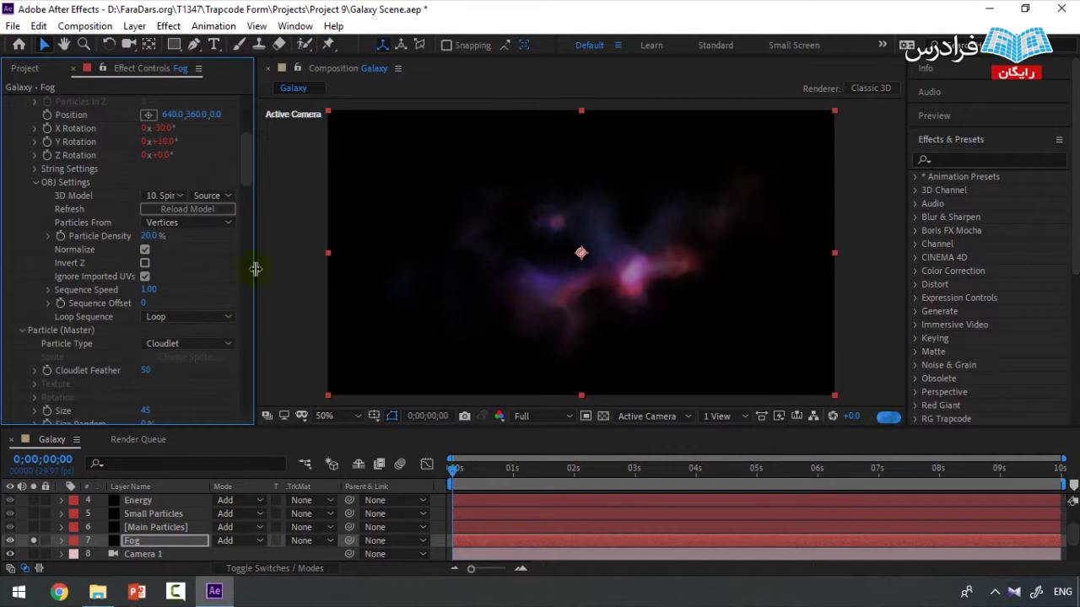
{"action": "scroll", "coordinate": [204, 264], "scroll_direction": "down", "scroll_amount": 1}
{"action": "scroll", "coordinate": [203, 266], "scroll_direction": "down", "scroll_amount": 2}
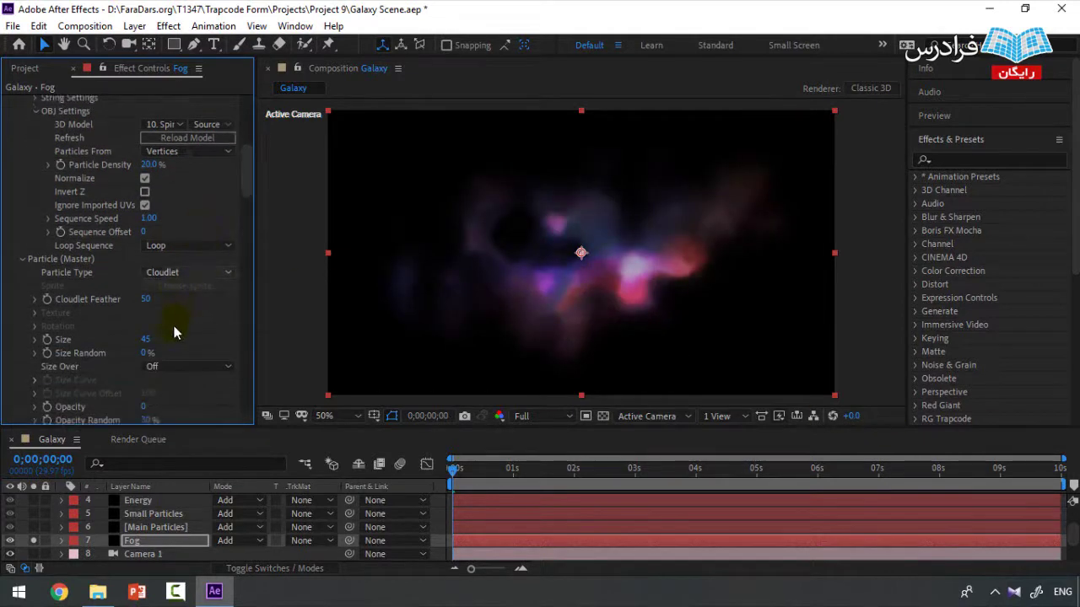
{"action": "left_click", "coordinate": [145, 371]}
{"action": "type", "text": "0.2"}
{"action": "double_click", "coordinate": [154, 373]}
{"action": "left_click", "coordinate": [237, 364]}
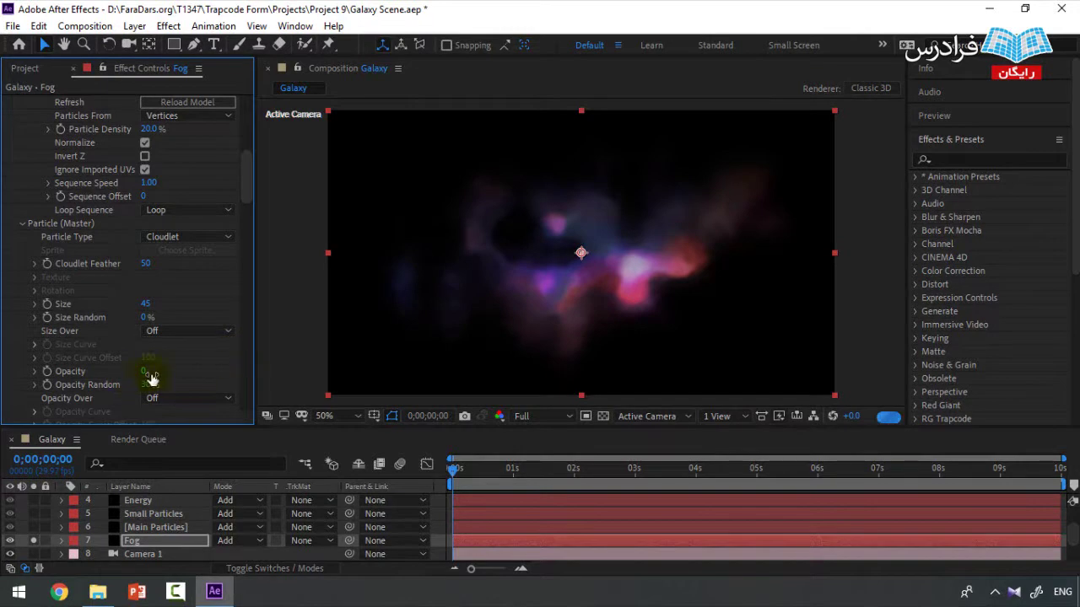
Reduce the Fog form's OBJ Particle Density to 15%.
{"action": "scroll", "coordinate": [173, 319], "scroll_direction": "up", "scroll_amount": 3}
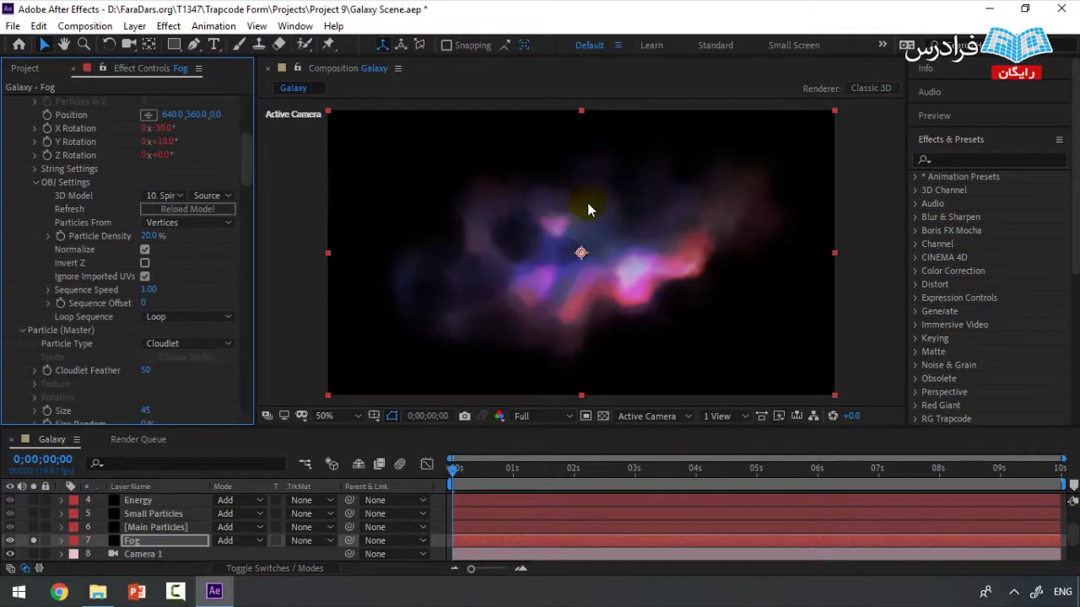
{"action": "left_click", "coordinate": [150, 236]}
{"action": "type", "text": "15"}
{"action": "key", "text": "Return"}
Fine-tune the Fog layer's Fractal Field Affect Opacity with a small fractional value.
{"action": "left_click_drag", "start_coordinate": [246, 161], "coordinate": [254, 276]}
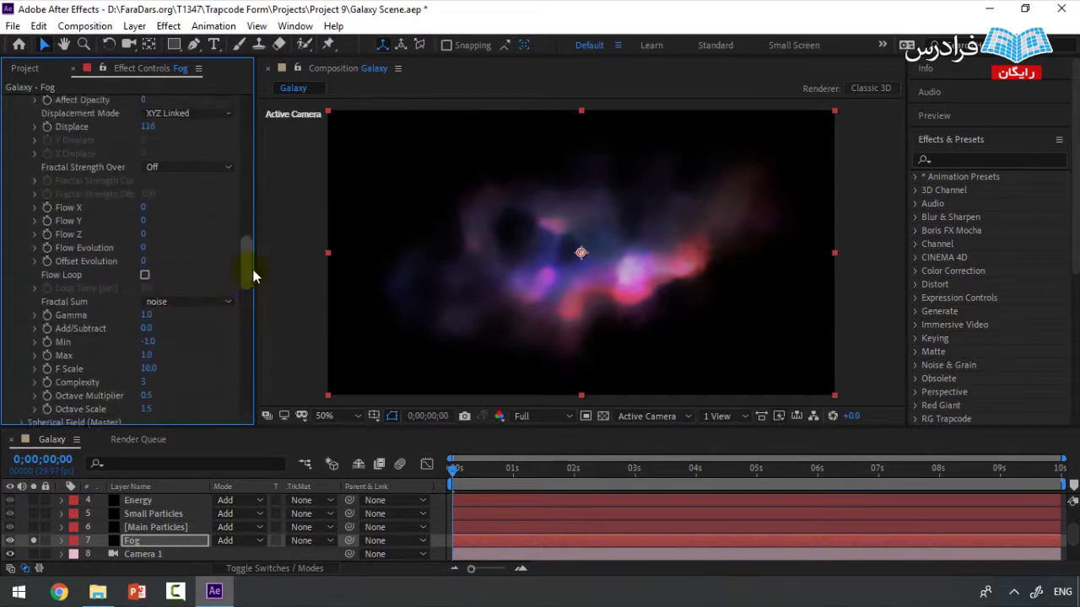
{"action": "scroll", "coordinate": [250, 275], "scroll_direction": "up", "scroll_amount": 4}
{"action": "left_click", "coordinate": [152, 230]}
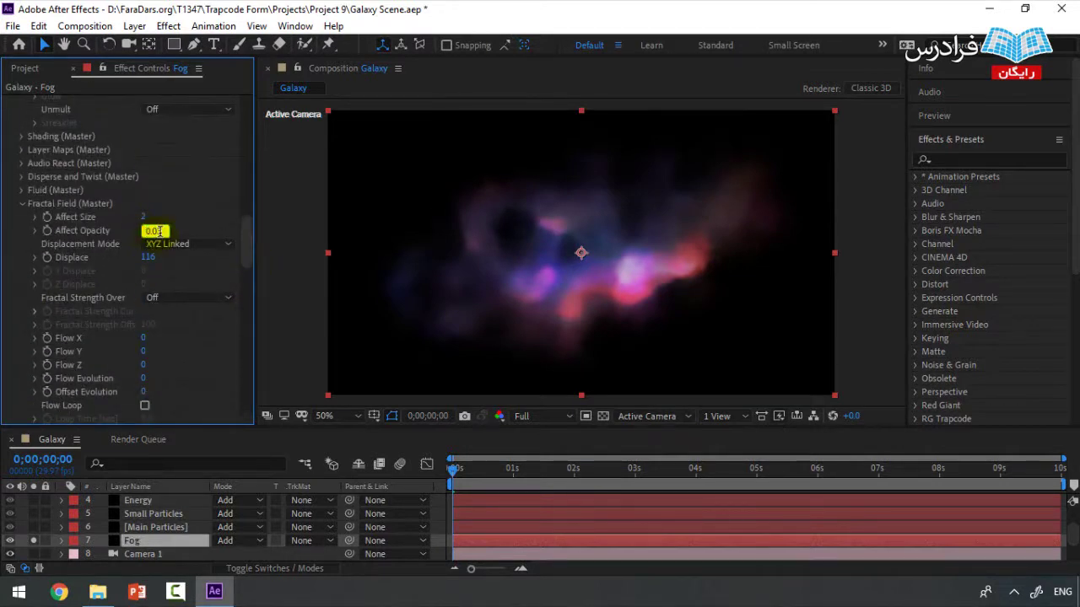
{"action": "left_click", "coordinate": [159, 229]}
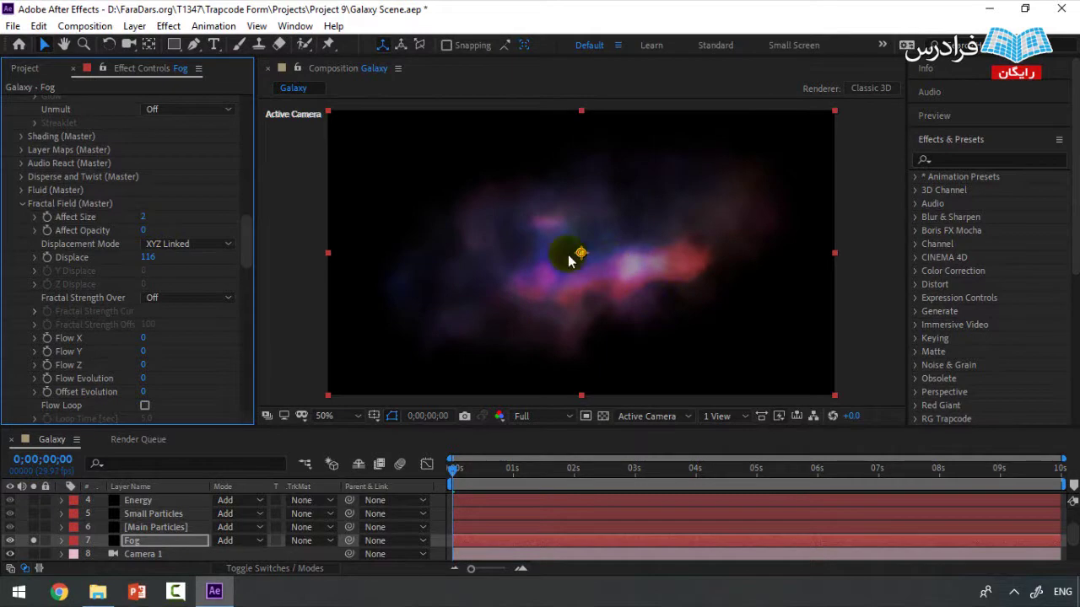
Unsolo the Fog layer and toggle its visibility to compare the galaxy with and without fog, leaving it visible.
{"action": "left_click", "coordinate": [10, 542]}
{"action": "left_click", "coordinate": [9, 543]}
{"action": "left_click", "coordinate": [9, 542]}
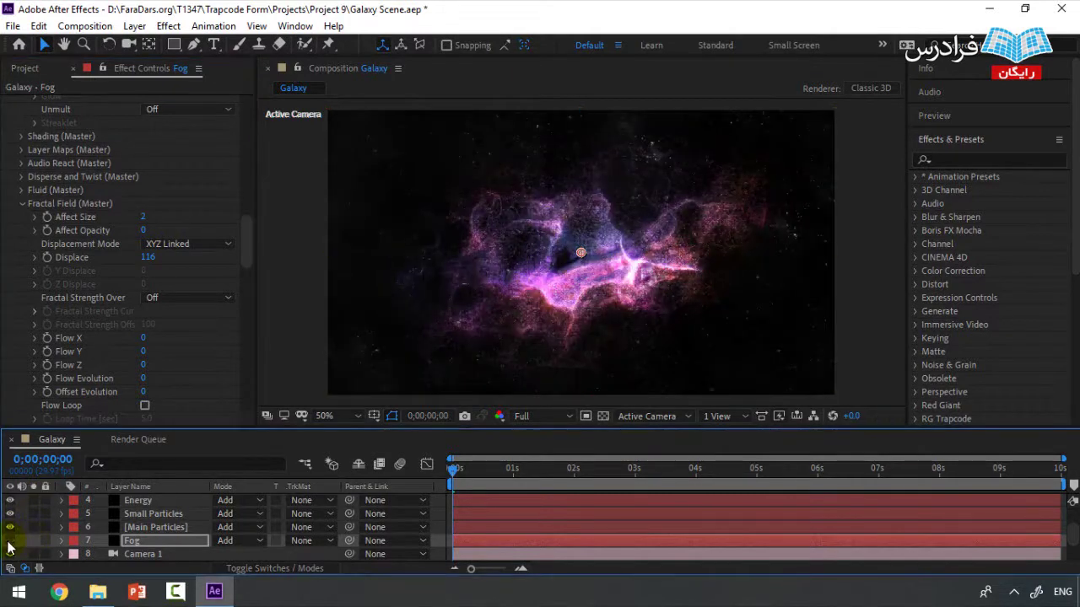
{"action": "left_click", "coordinate": [9, 543]}
{"action": "left_click", "coordinate": [10, 542]}
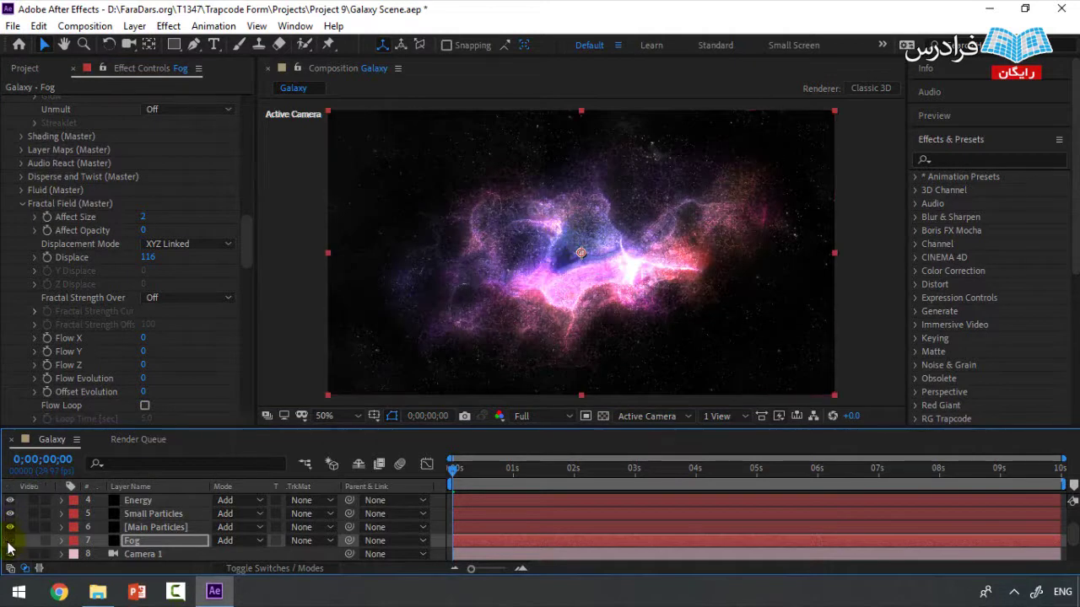
{"action": "left_click", "coordinate": [9, 542]}
{"action": "left_click", "coordinate": [9, 543]}
{"action": "left_click", "coordinate": [9, 542]}
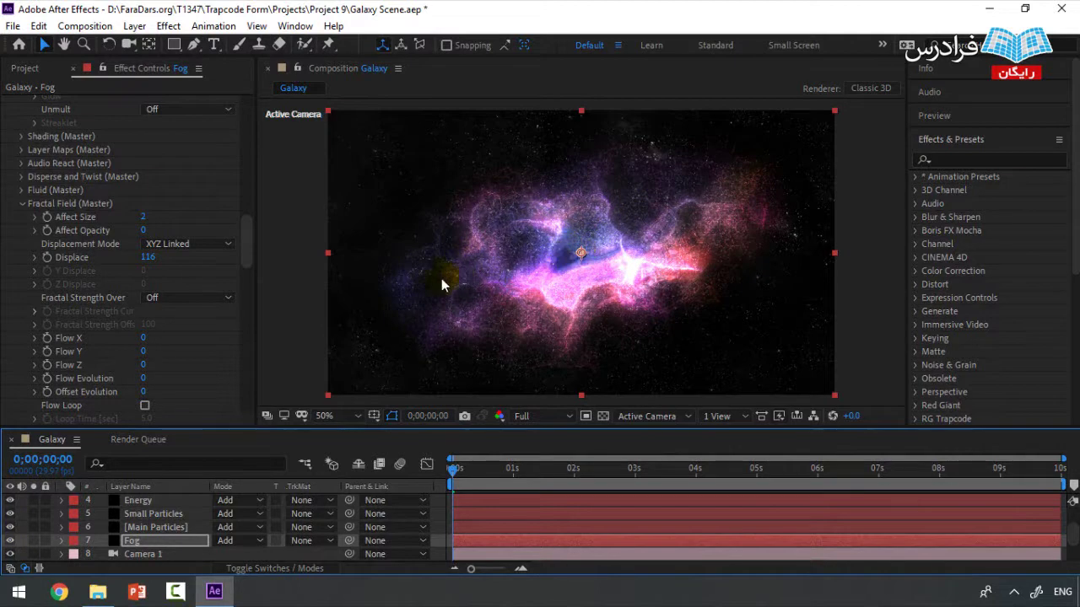
Expand the Fog layer's Disperse and Twist settings and set Disperse to 32.
{"action": "scroll", "coordinate": [196, 333], "scroll_direction": "up", "scroll_amount": 2}
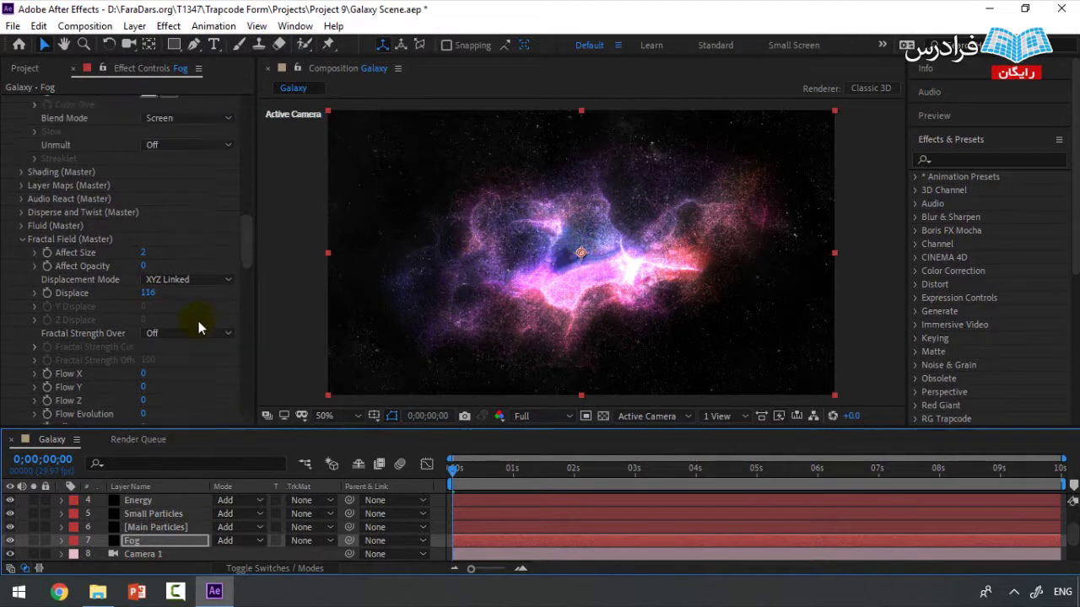
{"action": "left_click", "coordinate": [22, 213]}
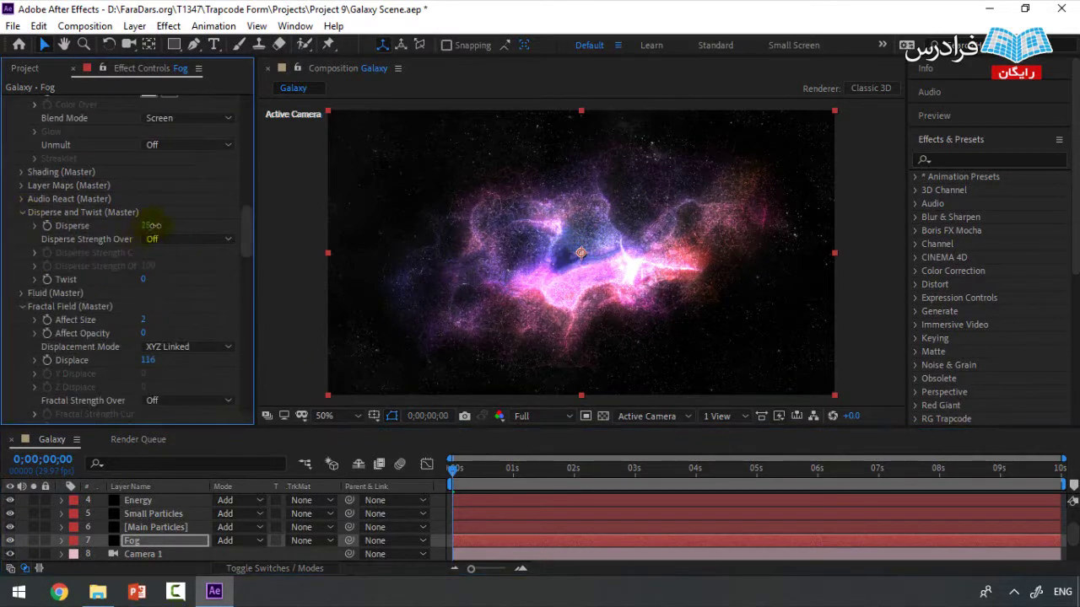
{"action": "left_click_drag", "start_coordinate": [156, 224], "coordinate": [160, 232]}
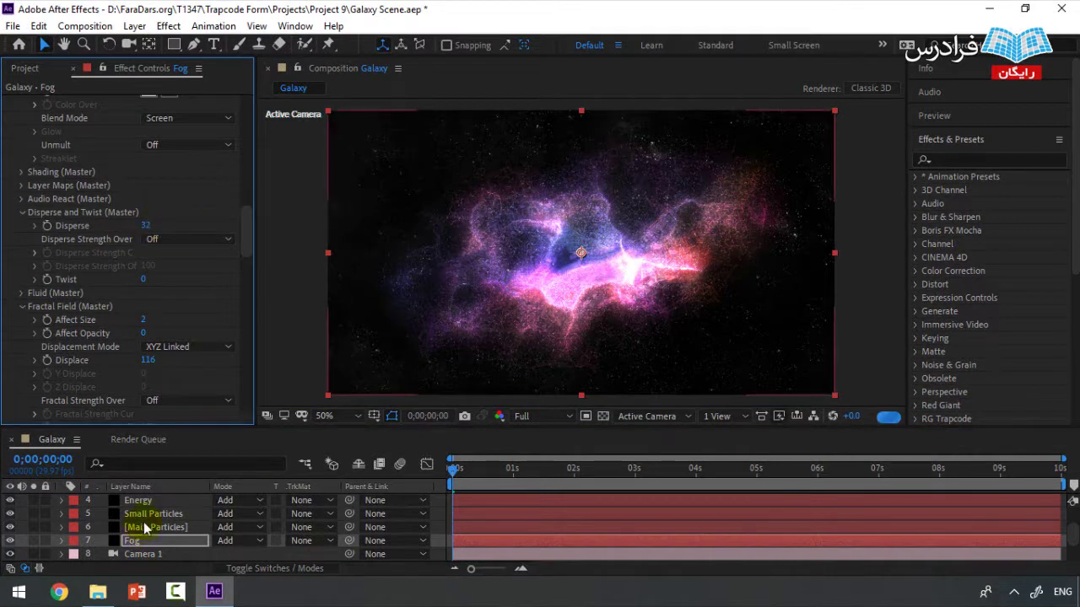
{"action": "scroll", "coordinate": [148, 519], "scroll_direction": "up", "scroll_amount": 3}
{"action": "scroll", "coordinate": [148, 519], "scroll_direction": "down", "scroll_amount": 3}
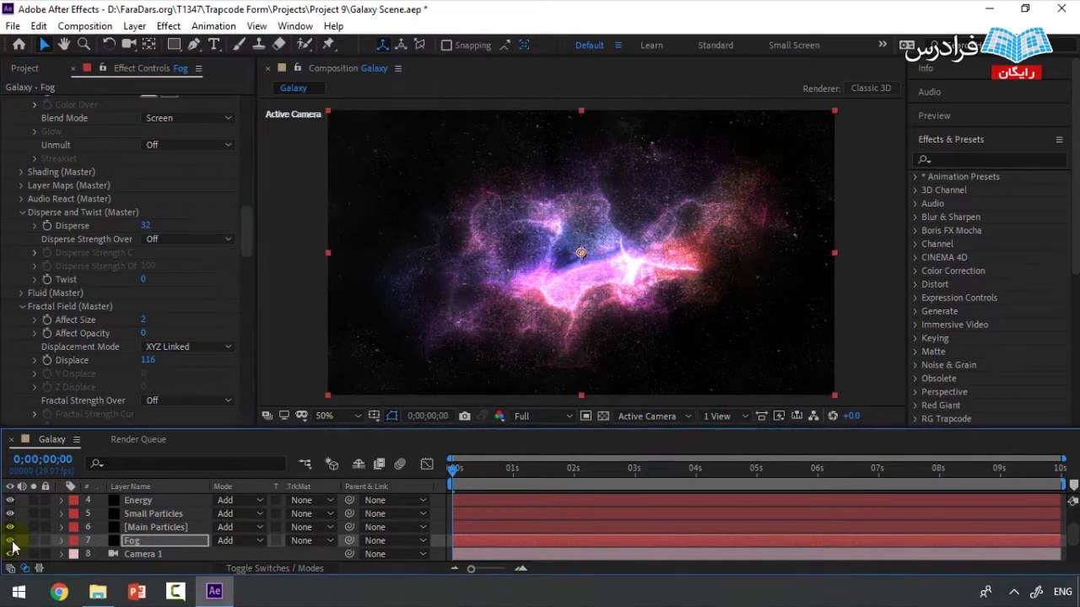
Enlarge the Fog layer's Form base to Size X 1140 and Size Y 740.
{"action": "scroll", "coordinate": [154, 313], "scroll_direction": "up", "scroll_amount": 3}
{"action": "scroll", "coordinate": [178, 226], "scroll_direction": "up", "scroll_amount": 10}
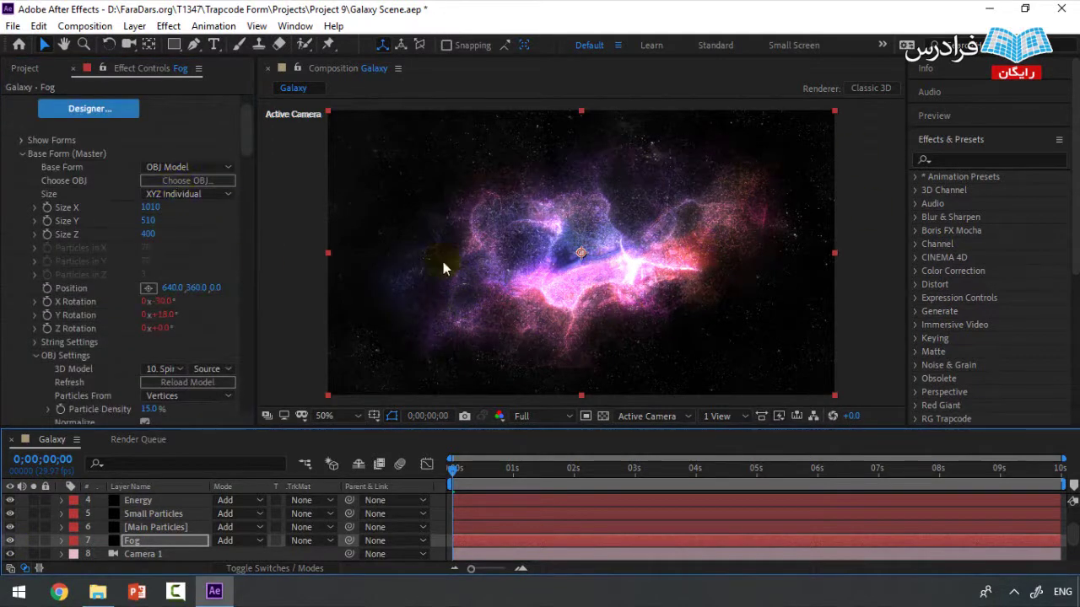
{"action": "scroll", "coordinate": [173, 278], "scroll_direction": "up", "scroll_amount": 1}
{"action": "left_click_drag", "start_coordinate": [160, 256], "coordinate": [167, 265]}
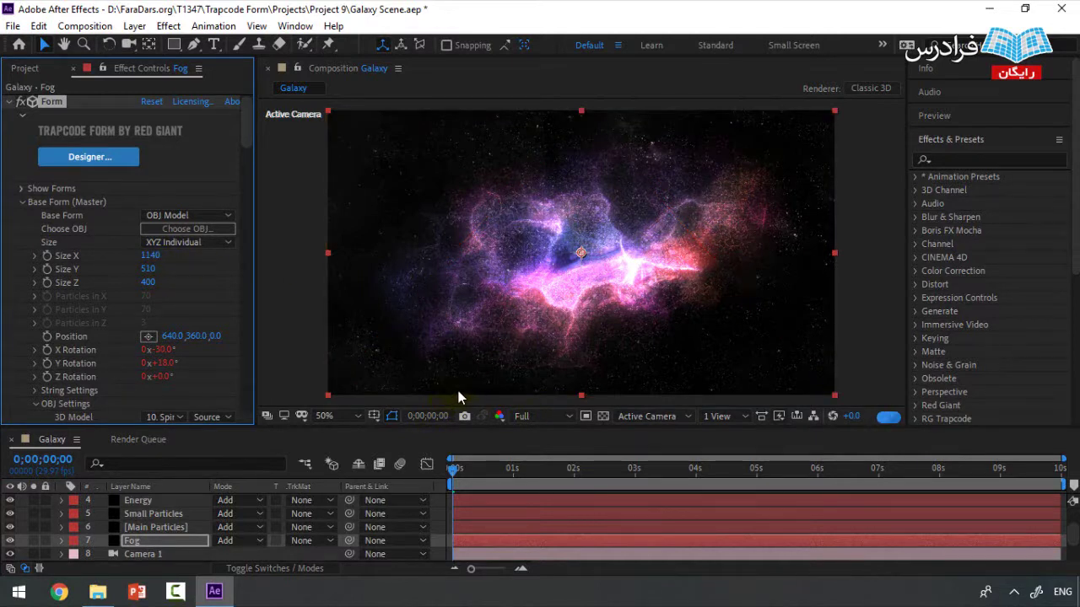
{"action": "left_click_drag", "start_coordinate": [152, 271], "coordinate": [171, 268]}
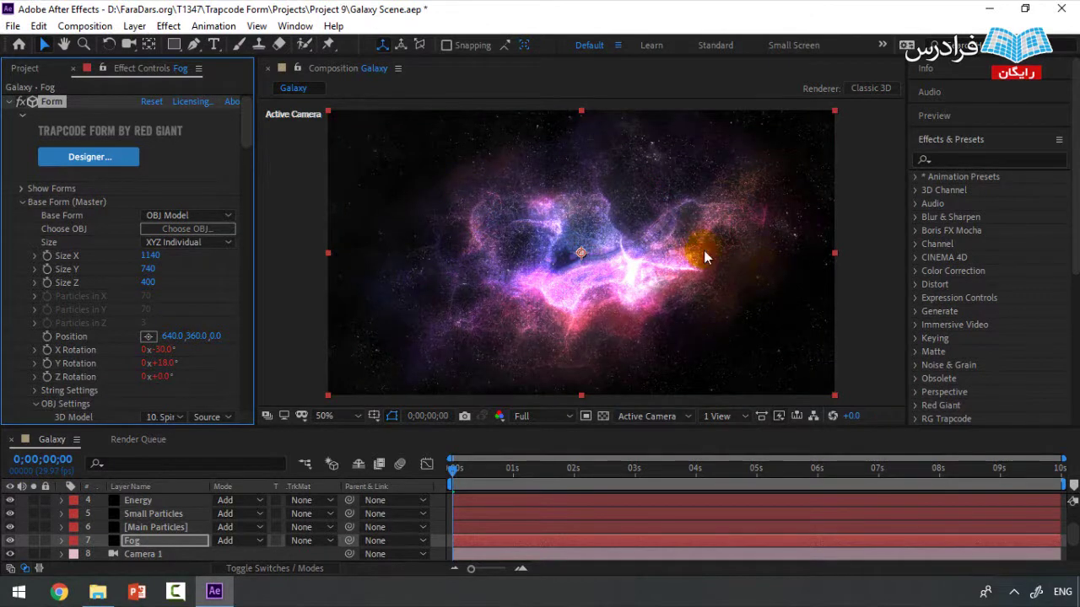
Toggle the Fog layer's visibility and solo state to compare the galaxy with and without the enlarged fog.
{"action": "left_click", "coordinate": [10, 541]}
{"action": "left_click", "coordinate": [10, 542]}
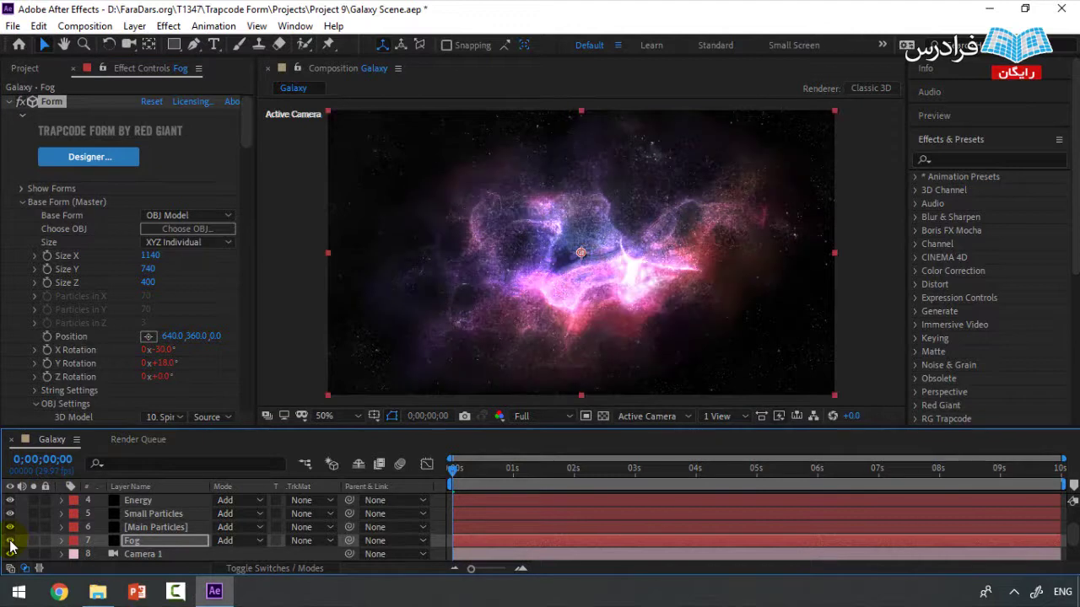
{"action": "left_click", "coordinate": [10, 542]}
{"action": "left_click", "coordinate": [10, 541]}
{"action": "left_click", "coordinate": [33, 541]}
{"action": "left_click", "coordinate": [34, 540]}
{"action": "left_click", "coordinate": [10, 541]}
{"action": "left_click", "coordinate": [10, 542]}
Collapse the Fog layer's Form, CC Vector Blur, Glow and Curves effects.
{"action": "left_click", "coordinate": [8, 101]}
{"action": "left_click", "coordinate": [8, 114]}
{"action": "left_click", "coordinate": [8, 129]}
{"action": "left_click", "coordinate": [8, 142]}
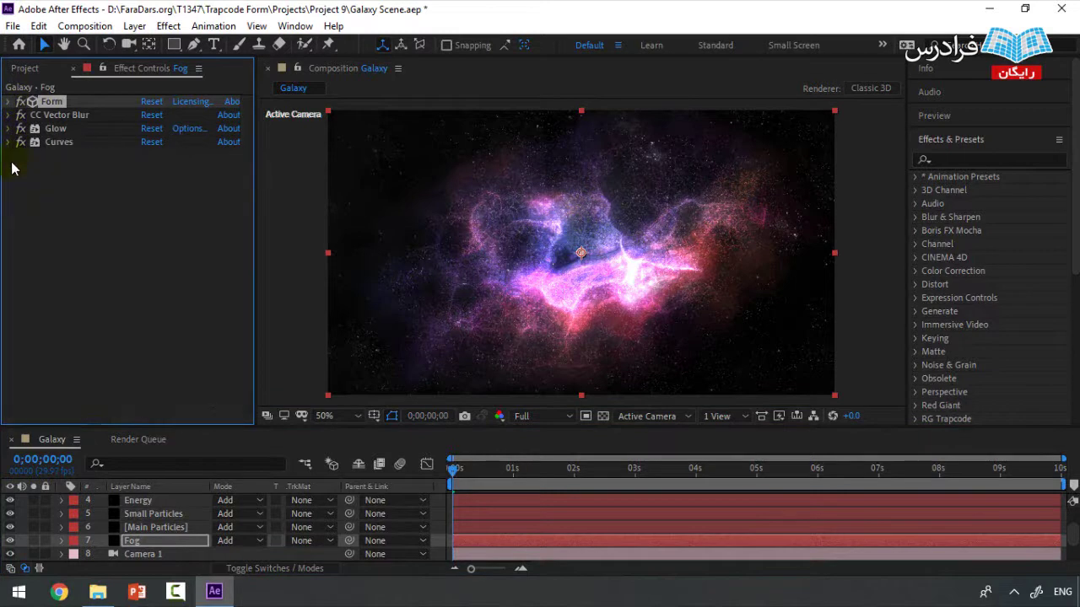
Duplicate the Fog layer and place the copy directly beneath the original in the layer stack.
{"action": "left_click", "coordinate": [142, 540]}
{"action": "key", "text": "ctrl+d"}
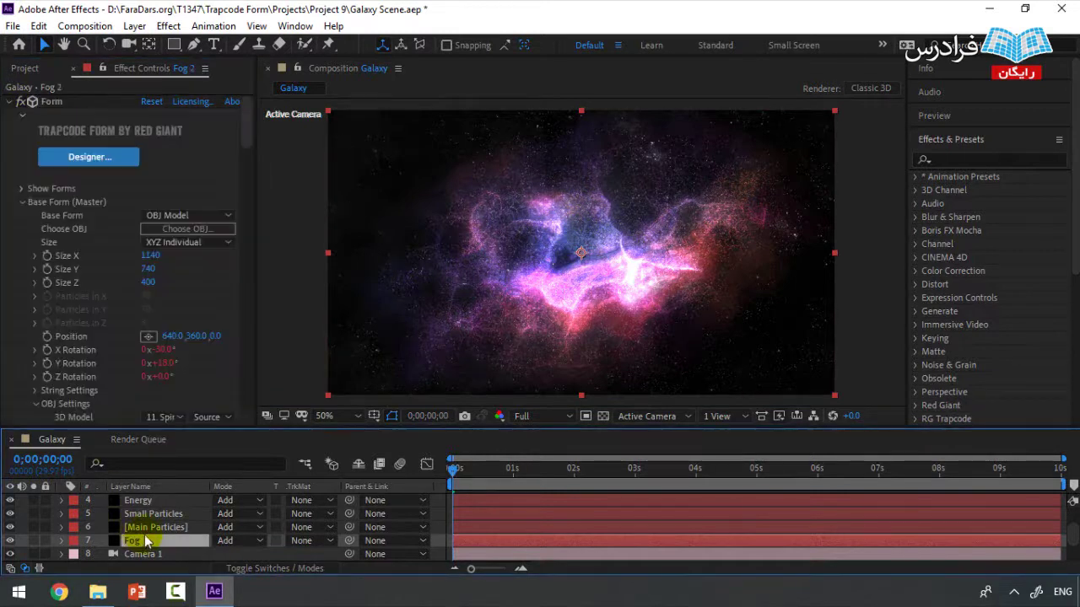
{"action": "mouse_move", "coordinate": [145, 536]}
{"action": "left_mouse_down"}
{"action": "mouse_move", "coordinate": [148, 565]}
{"action": "mouse_move", "coordinate": [156, 515]}
{"action": "mouse_move", "coordinate": [150, 547]}
{"action": "mouse_move", "coordinate": [156, 516]}
{"action": "mouse_move", "coordinate": [133, 525]}
{"action": "left_mouse_up"}
Compare the galaxy with the Fog 2 layer hidden and shown, and set its blending mode to Screen.
{"action": "left_click", "coordinate": [10, 513]}
{"action": "left_click", "coordinate": [10, 513]}
{"action": "left_click", "coordinate": [11, 512]}
{"action": "left_click", "coordinate": [11, 513]}
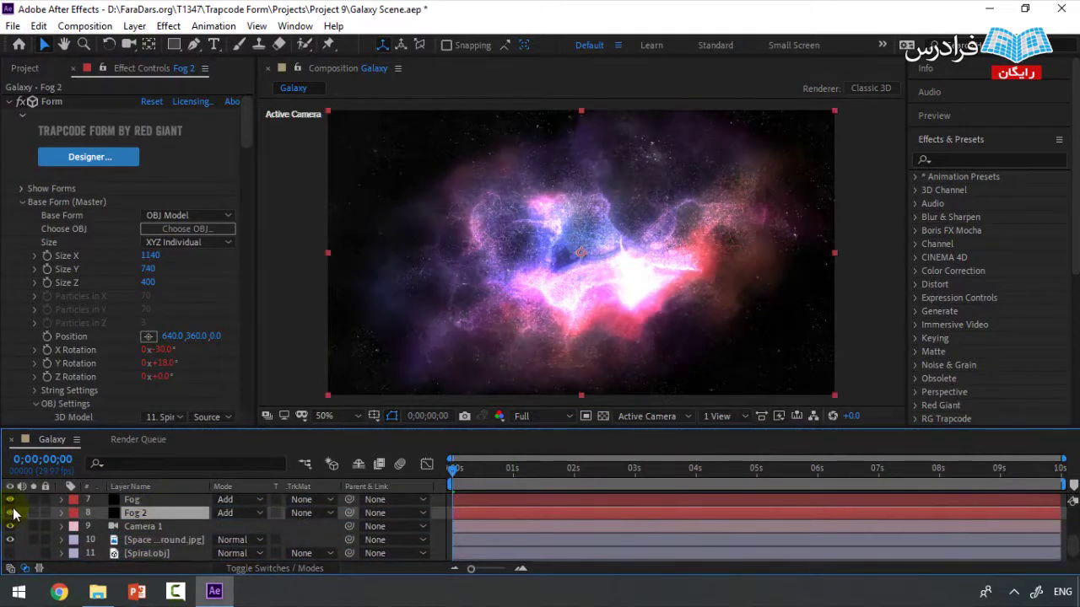
{"action": "left_click", "coordinate": [244, 514]}
Collapse Fog 2's Form and Glow effects so that its Curves graph can be edited.
{"action": "left_click", "coordinate": [246, 190]}
{"action": "left_click", "coordinate": [248, 142]}
{"action": "left_click_drag", "start_coordinate": [248, 139], "coordinate": [245, 295]}
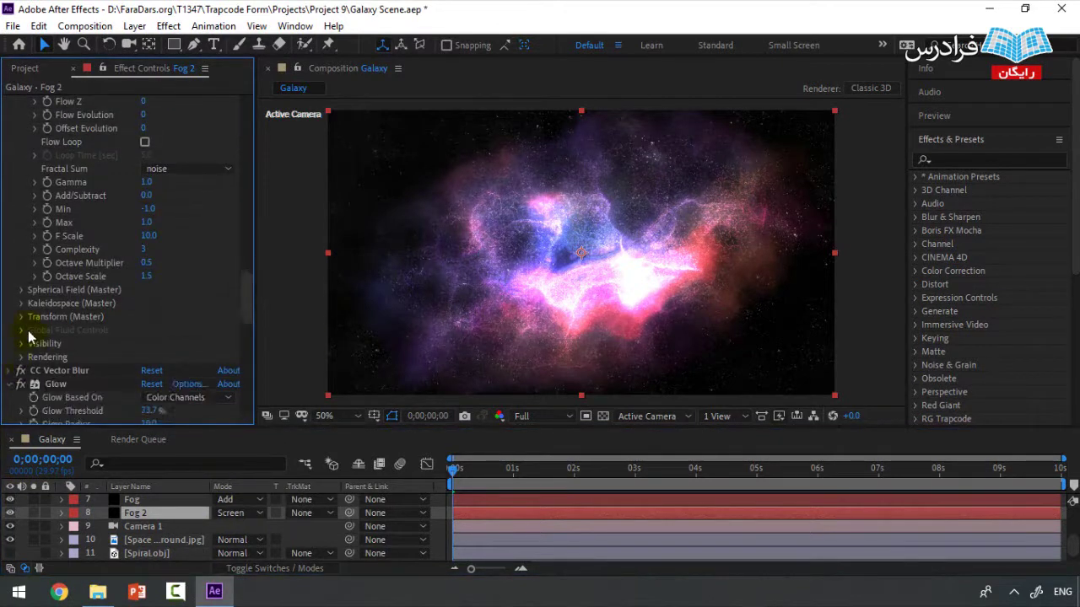
{"action": "scroll", "coordinate": [26, 338], "scroll_direction": "up", "scroll_amount": 15}
{"action": "scroll", "coordinate": [25, 278], "scroll_direction": "up", "scroll_amount": 5}
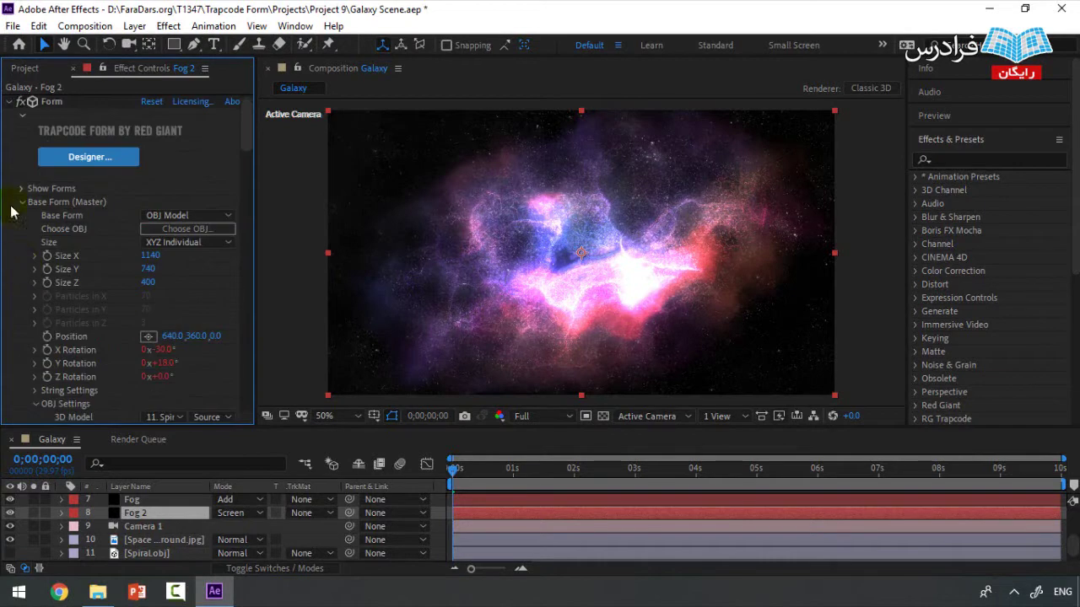
{"action": "left_click", "coordinate": [9, 102]}
{"action": "left_click", "coordinate": [8, 129]}
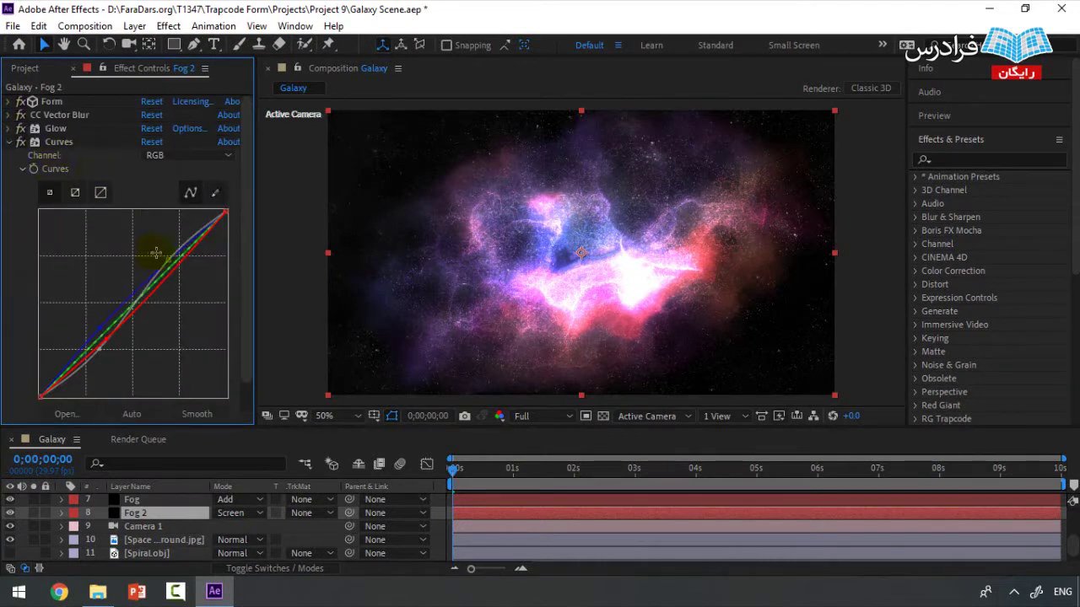
Slightly raise the Blue channel's lower midtones in Fog 2's Curves effect, undoing the first overly strong adjustment.
{"action": "left_click", "coordinate": [215, 157]}
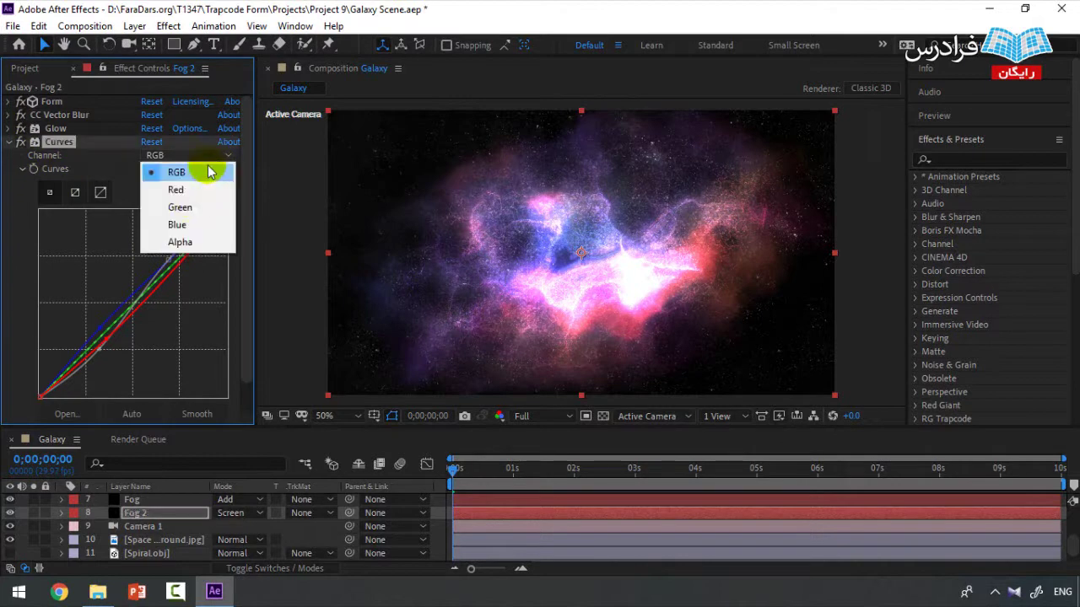
{"action": "left_click", "coordinate": [177, 224]}
{"action": "left_click_drag", "start_coordinate": [103, 334], "coordinate": [61, 281]}
{"action": "key", "text": "ctrl+z"}
{"action": "left_click", "coordinate": [206, 159]}
{"action": "left_click", "coordinate": [179, 190]}
{"action": "left_click", "coordinate": [101, 337]}
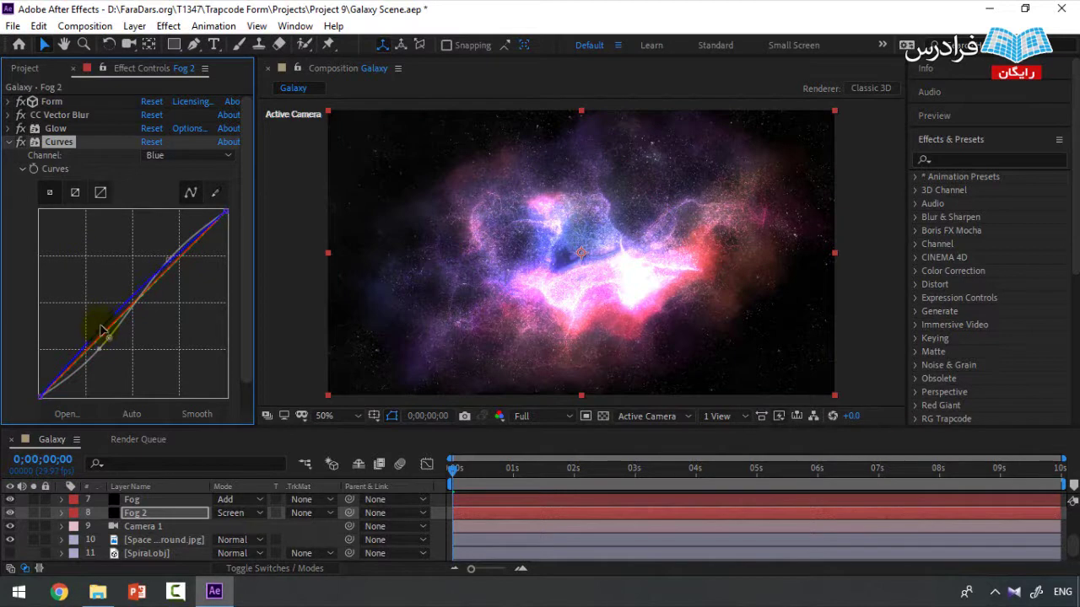
{"action": "mouse_move", "coordinate": [103, 328]}
{"action": "left_mouse_down"}
{"action": "mouse_move", "coordinate": [48, 270]}
{"action": "mouse_move", "coordinate": [54, 250]}
{"action": "mouse_move", "coordinate": [101, 319]}
{"action": "left_mouse_up"}
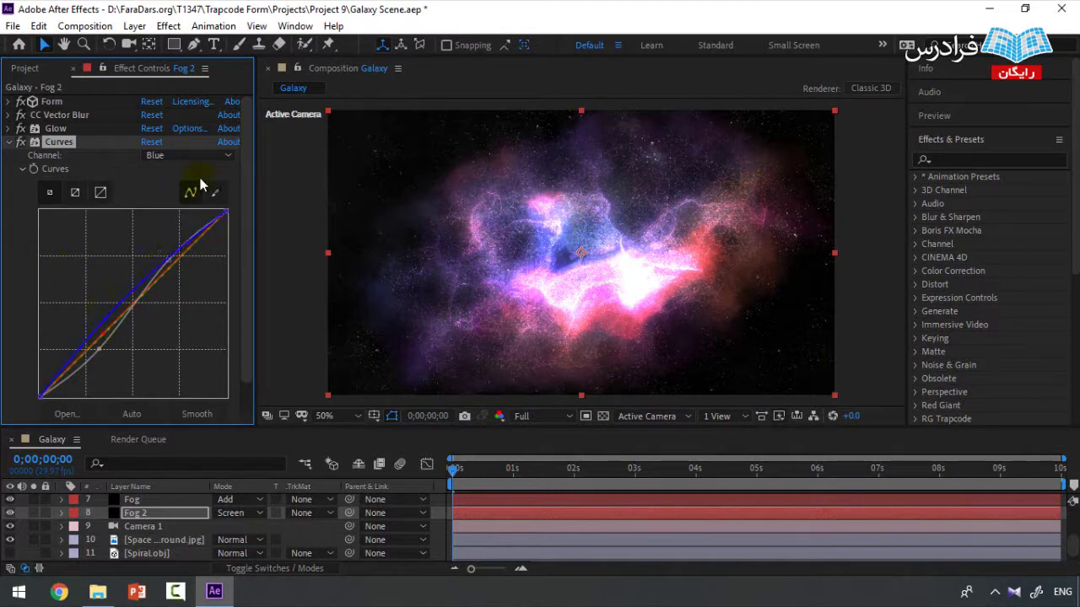
Solo the Fog 2 layer and raise its Blue curve a little further in the darker tones.
{"action": "left_click", "coordinate": [194, 156]}
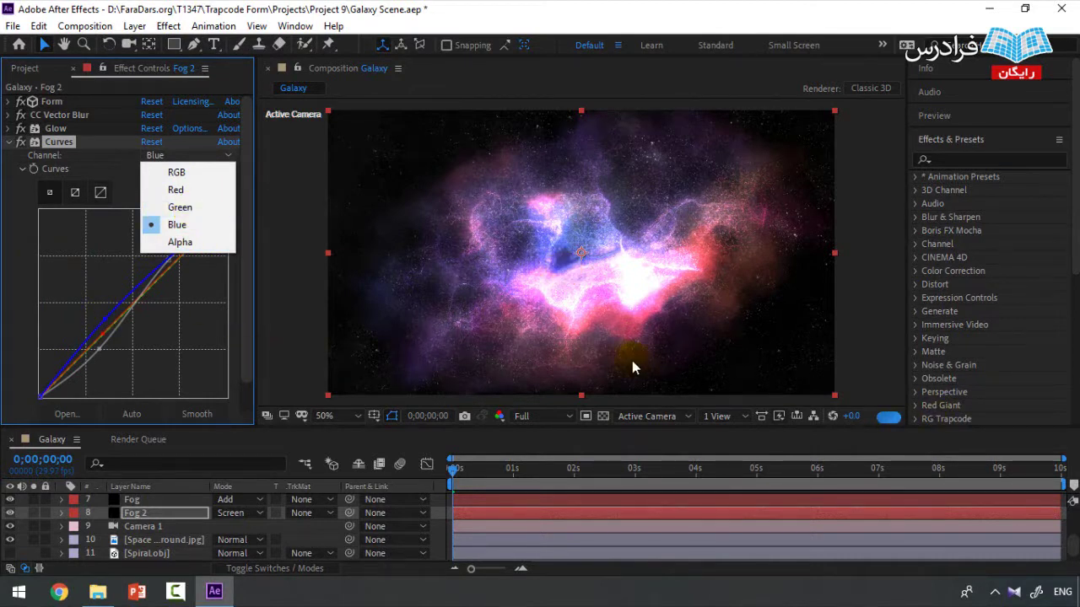
{"action": "left_click", "coordinate": [33, 513]}
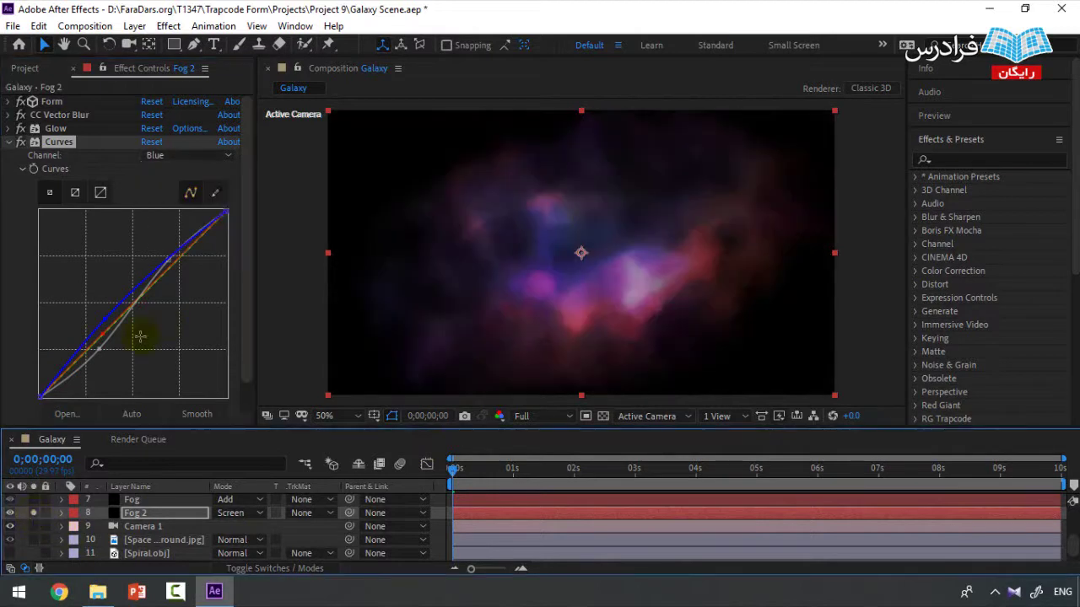
{"action": "mouse_move", "coordinate": [103, 313]}
{"action": "left_mouse_down"}
{"action": "mouse_move", "coordinate": [79, 273]}
{"action": "mouse_move", "coordinate": [103, 307]}
{"action": "mouse_move", "coordinate": [81, 275]}
{"action": "mouse_move", "coordinate": [100, 333]}
{"action": "mouse_move", "coordinate": [82, 318]}
{"action": "mouse_move", "coordinate": [92, 320]}
{"action": "left_mouse_up"}
Raise the midtones of the Green channel in Fog 2's Curves effect.
{"action": "left_click", "coordinate": [209, 157]}
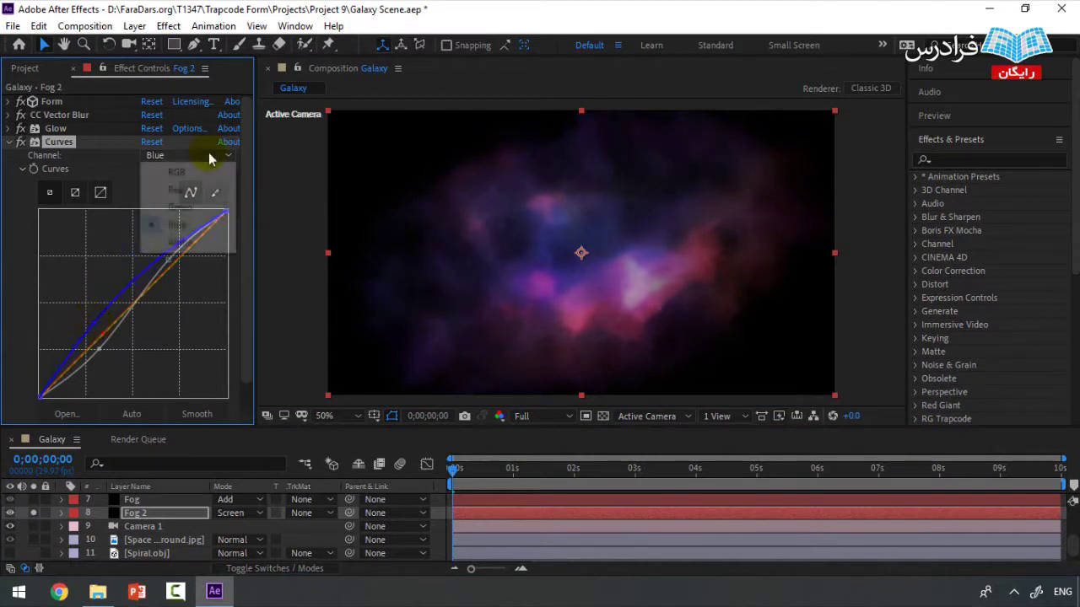
{"action": "left_click", "coordinate": [202, 208]}
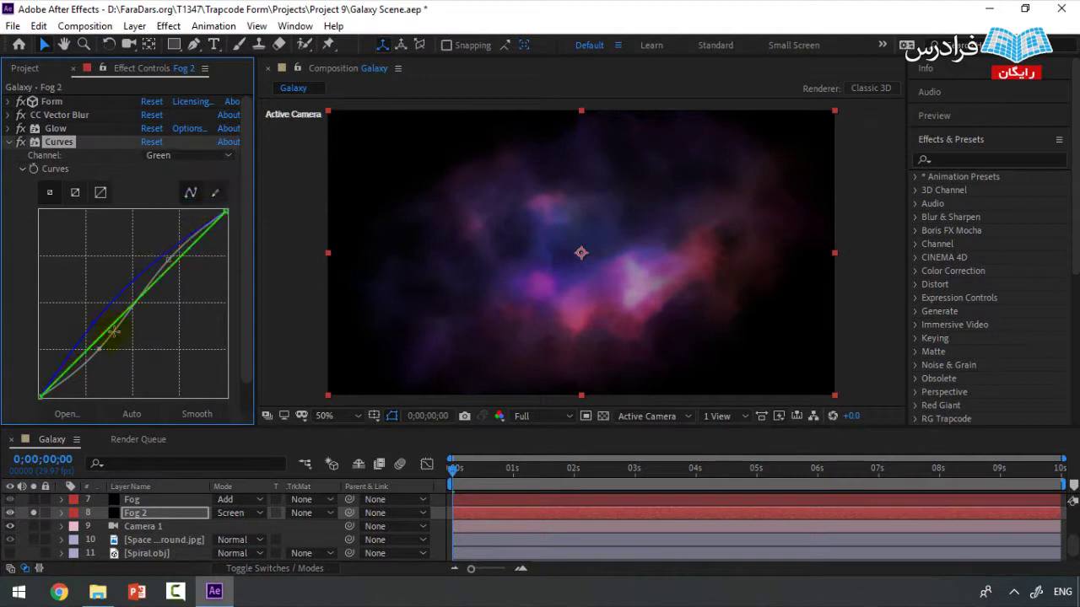
{"action": "mouse_move", "coordinate": [125, 309]}
{"action": "left_mouse_down"}
{"action": "mouse_move", "coordinate": [106, 289]}
{"action": "mouse_move", "coordinate": [120, 305]}
{"action": "left_mouse_up"}
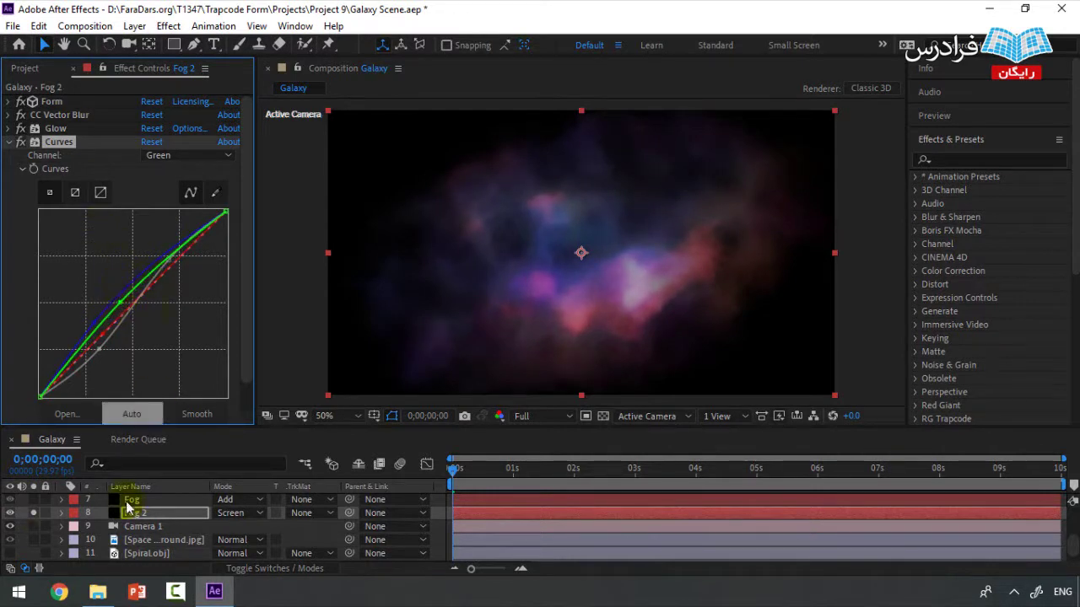
Unsolo Fog 2 and toggle its visibility to compare the color-corrected fog, leaving it visible.
{"action": "left_click", "coordinate": [11, 518]}
{"action": "left_click", "coordinate": [11, 518]}
{"action": "left_click", "coordinate": [11, 518]}
{"action": "left_click", "coordinate": [11, 518]}
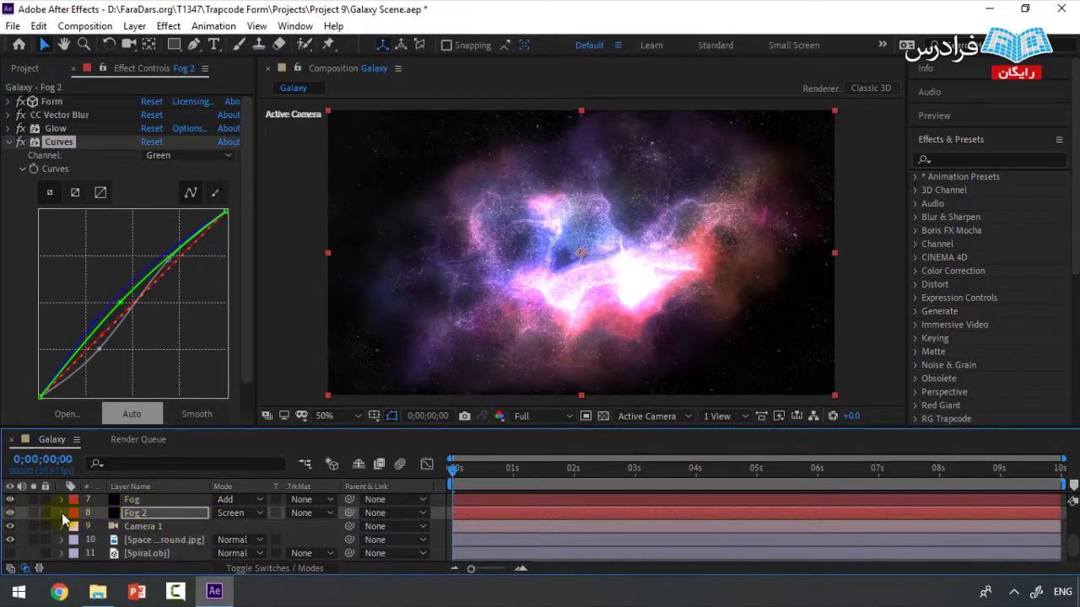
Reduce the Fog 2 layer's Opacity in its Transform properties and collapse the layer.
{"action": "left_click", "coordinate": [61, 513]}
{"action": "left_click", "coordinate": [76, 540]}
{"action": "scroll", "coordinate": [164, 540], "scroll_direction": "down", "scroll_amount": 2}
{"action": "scroll", "coordinate": [203, 548], "scroll_direction": "up", "scroll_amount": 2}
{"action": "scroll", "coordinate": [216, 546], "scroll_direction": "down", "scroll_amount": 2}
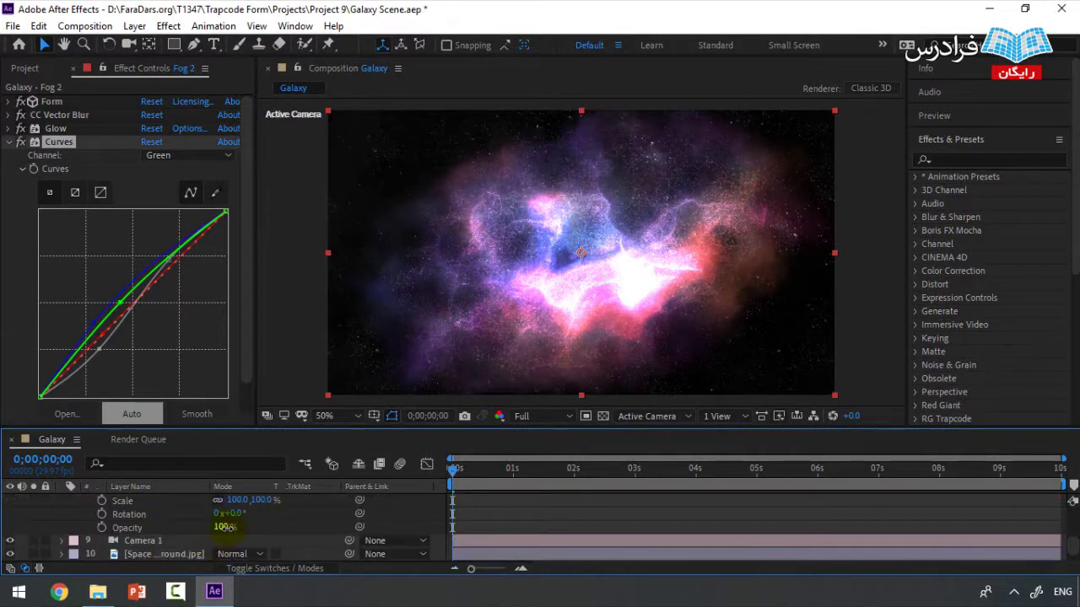
{"action": "left_click", "coordinate": [143, 528]}
{"action": "scroll", "coordinate": [144, 527], "scroll_direction": "up", "scroll_amount": 2}
{"action": "scroll", "coordinate": [143, 527], "scroll_direction": "down", "scroll_amount": 2}
{"action": "scroll", "coordinate": [146, 524], "scroll_direction": "up", "scroll_amount": 4}
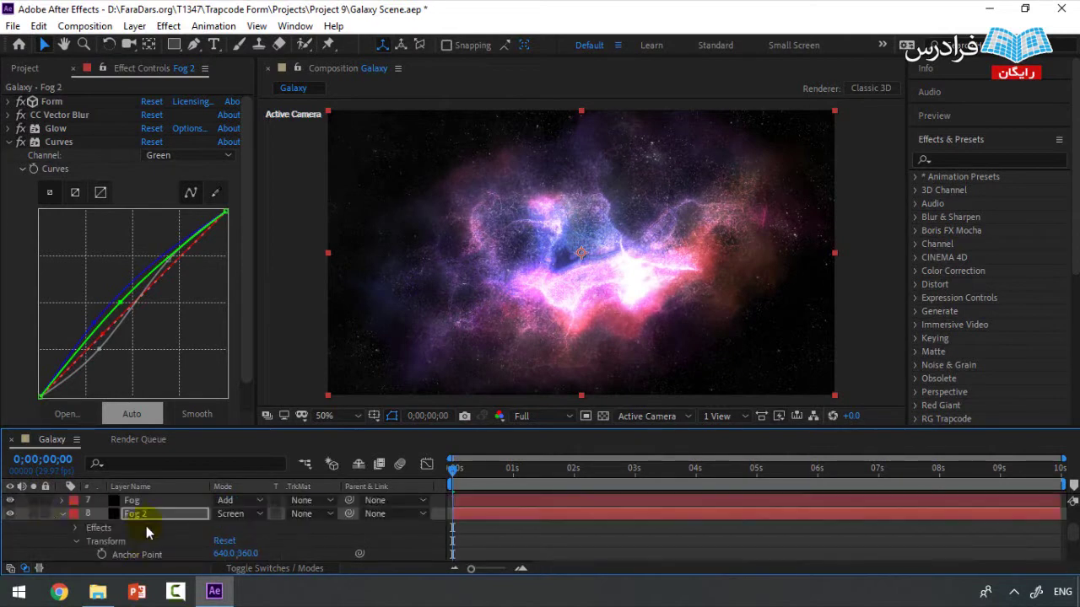
{"action": "left_click", "coordinate": [61, 513]}
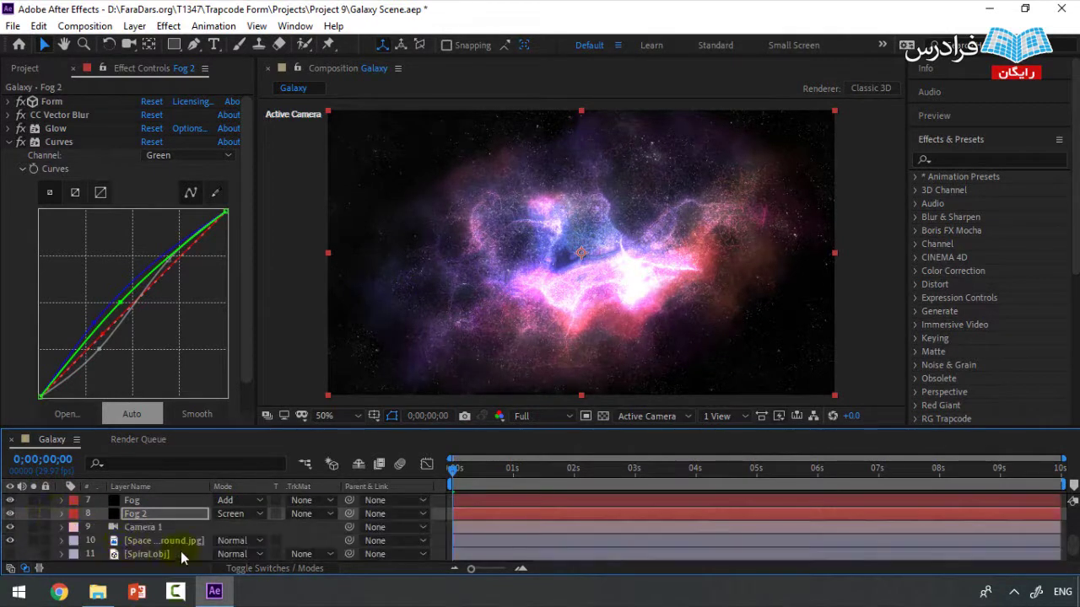
Set the original Fog layer's Transform Opacity to 53% and collapse the layer.
{"action": "left_click", "coordinate": [62, 500]}
{"action": "left_click", "coordinate": [79, 527]}
{"action": "scroll", "coordinate": [96, 530], "scroll_direction": "down", "scroll_amount": 1}
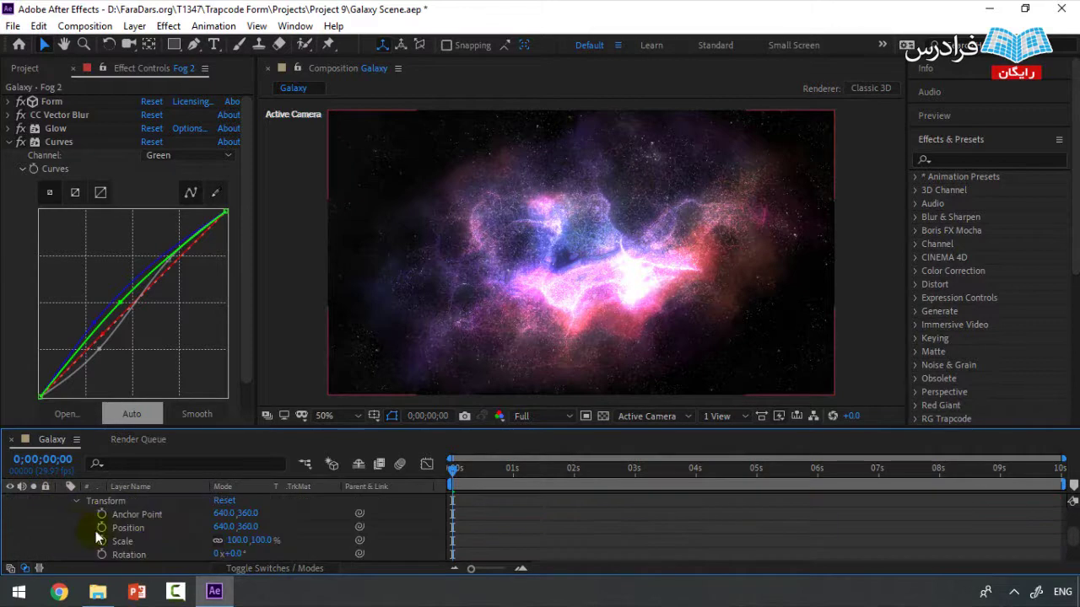
{"action": "scroll", "coordinate": [168, 533], "scroll_direction": "down", "scroll_amount": 2}
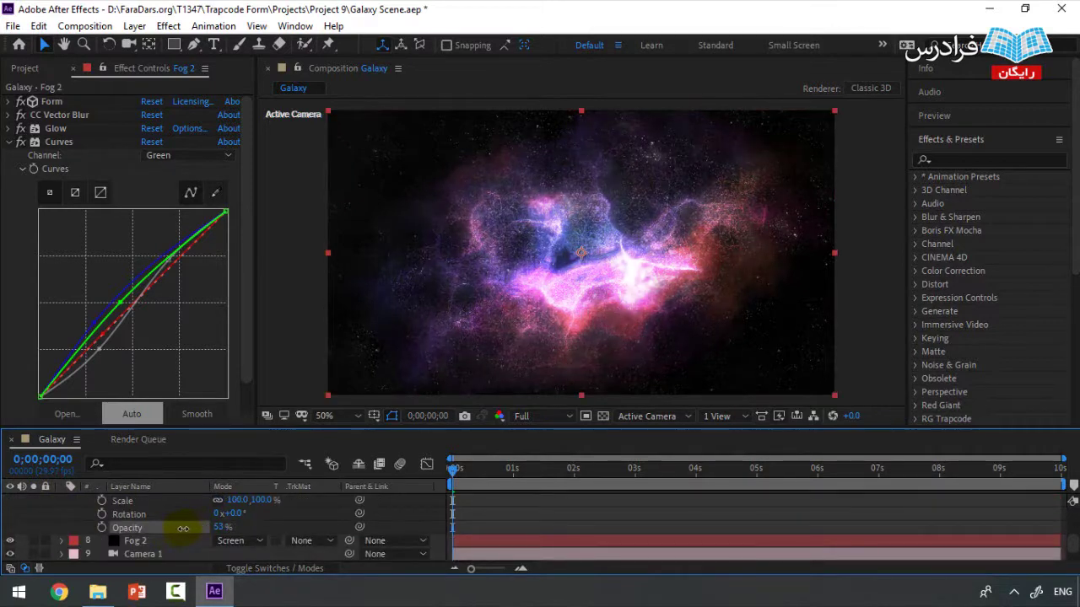
{"action": "left_click", "coordinate": [183, 528]}
{"action": "scroll", "coordinate": [249, 527], "scroll_direction": "up", "scroll_amount": 4}
{"action": "left_click", "coordinate": [61, 501]}
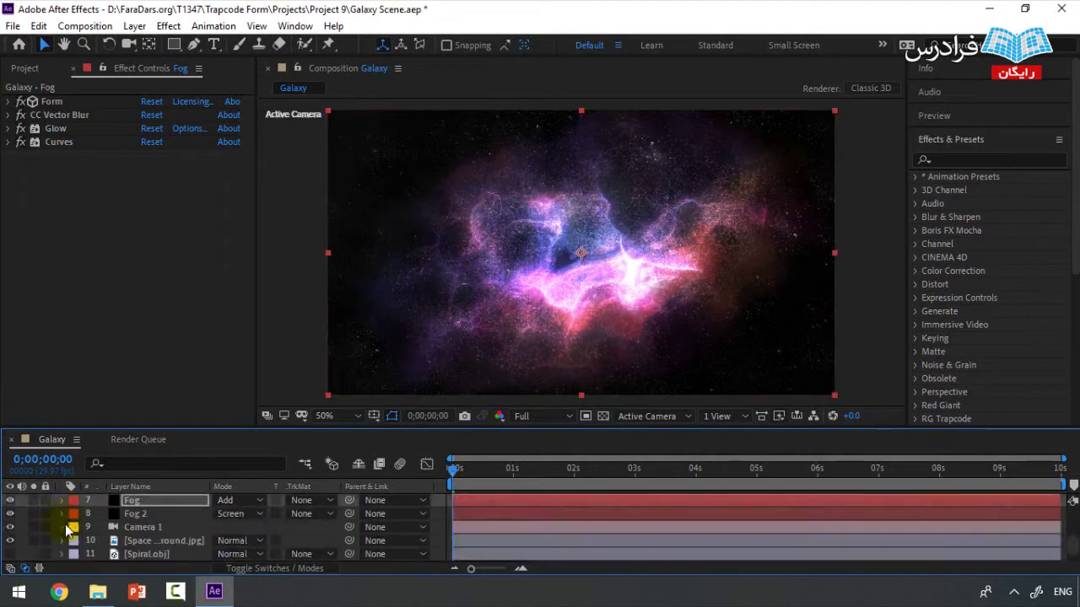
Hide and show both Fog layers to compare the galaxy with and without them, leaving both visible.
{"action": "left_click", "coordinate": [10, 500]}
{"action": "left_click", "coordinate": [10, 513]}
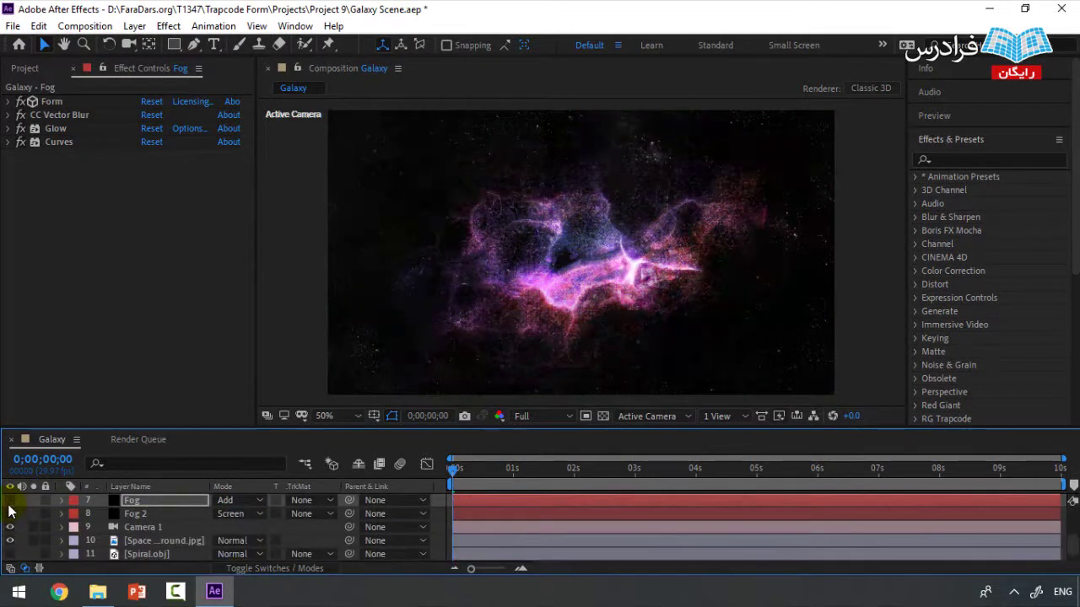
{"action": "left_click", "coordinate": [10, 500]}
{"action": "left_click", "coordinate": [10, 514]}
{"action": "left_click", "coordinate": [642, 249]}
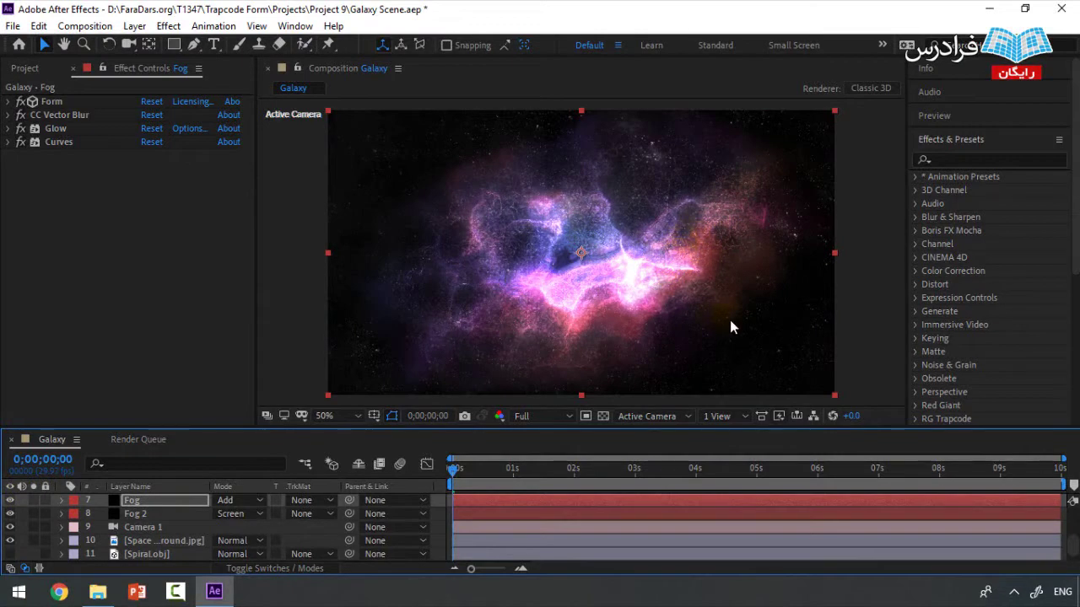
Set the Fog 2 layer's Form particle Size to 35.
{"action": "left_click", "coordinate": [140, 513]}
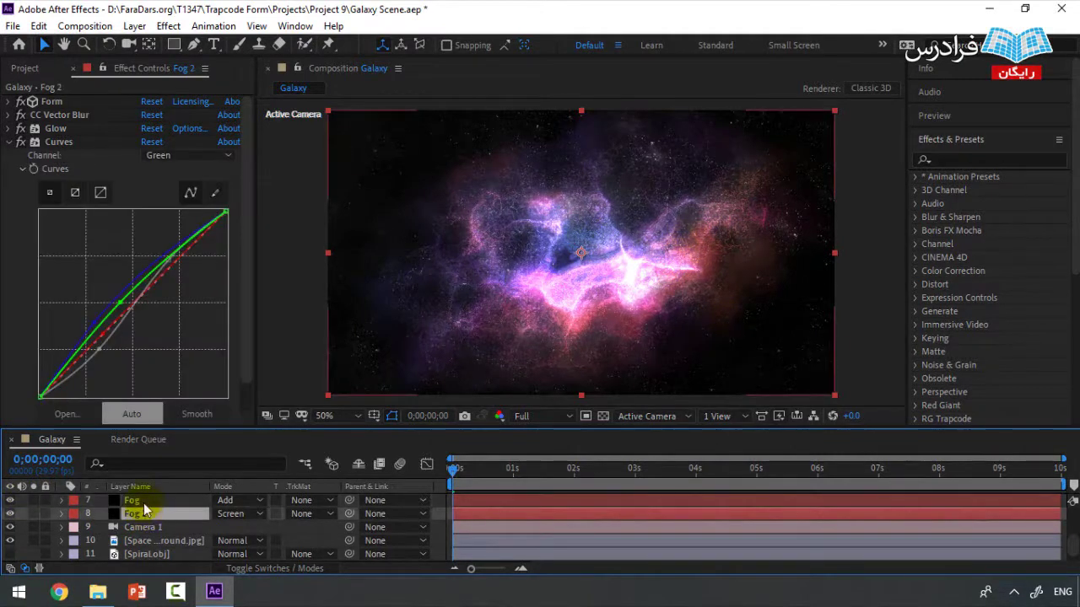
{"action": "left_click", "coordinate": [120, 331]}
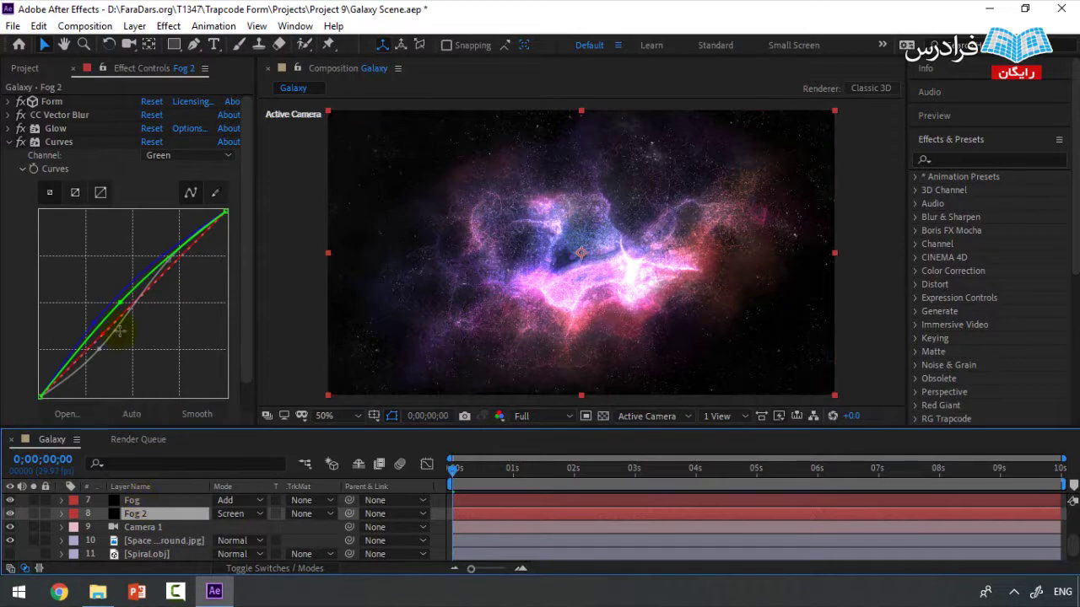
{"action": "left_click", "coordinate": [8, 142]}
{"action": "left_click", "coordinate": [8, 101]}
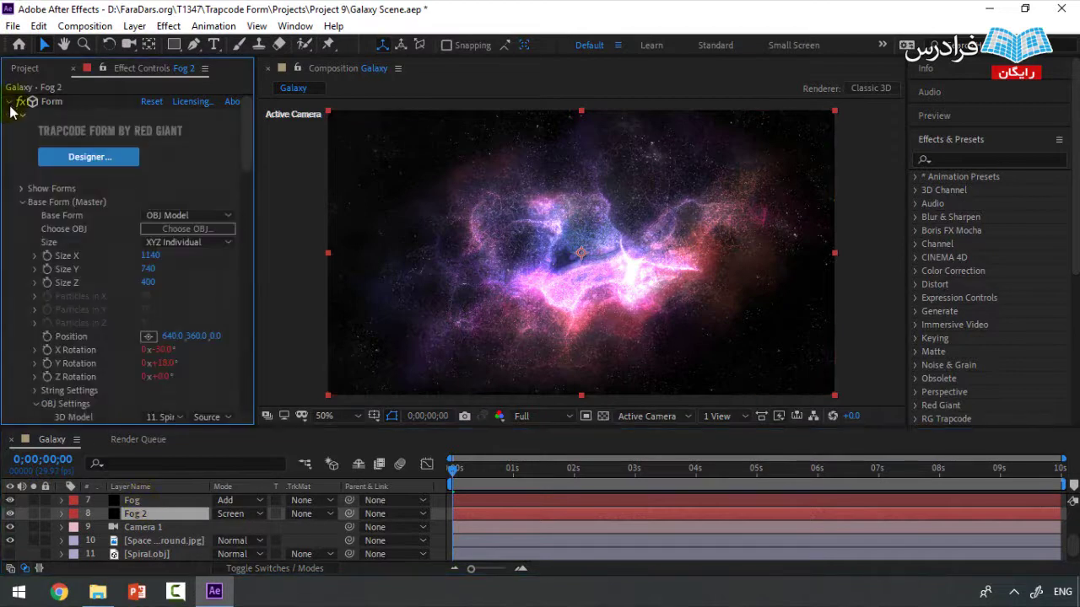
{"action": "scroll", "coordinate": [102, 287], "scroll_direction": "down", "scroll_amount": 7}
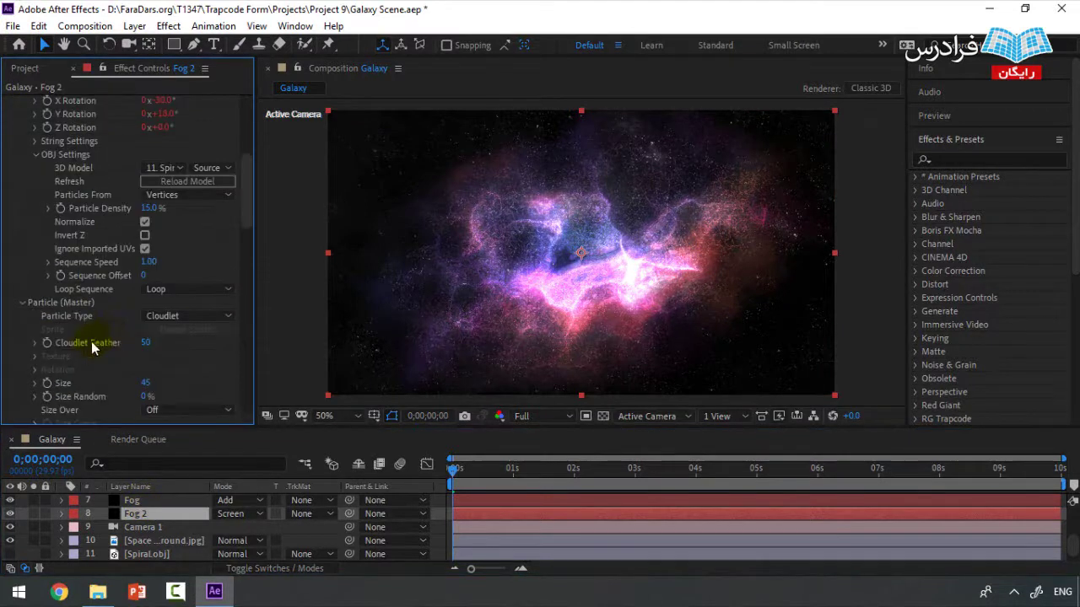
{"action": "left_click", "coordinate": [146, 347]}
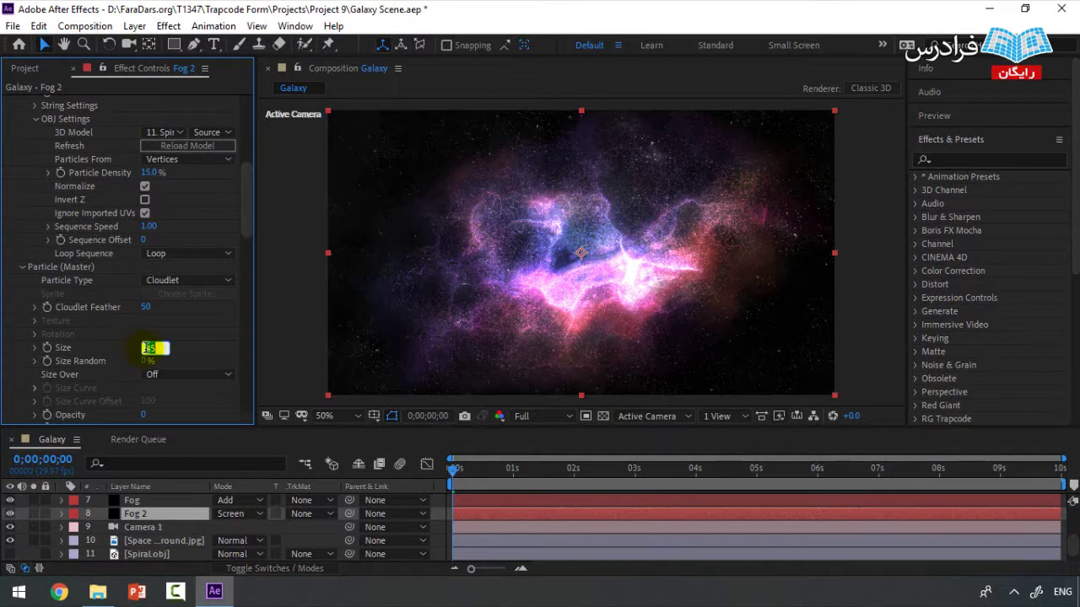
{"action": "key", "text": "Return"}
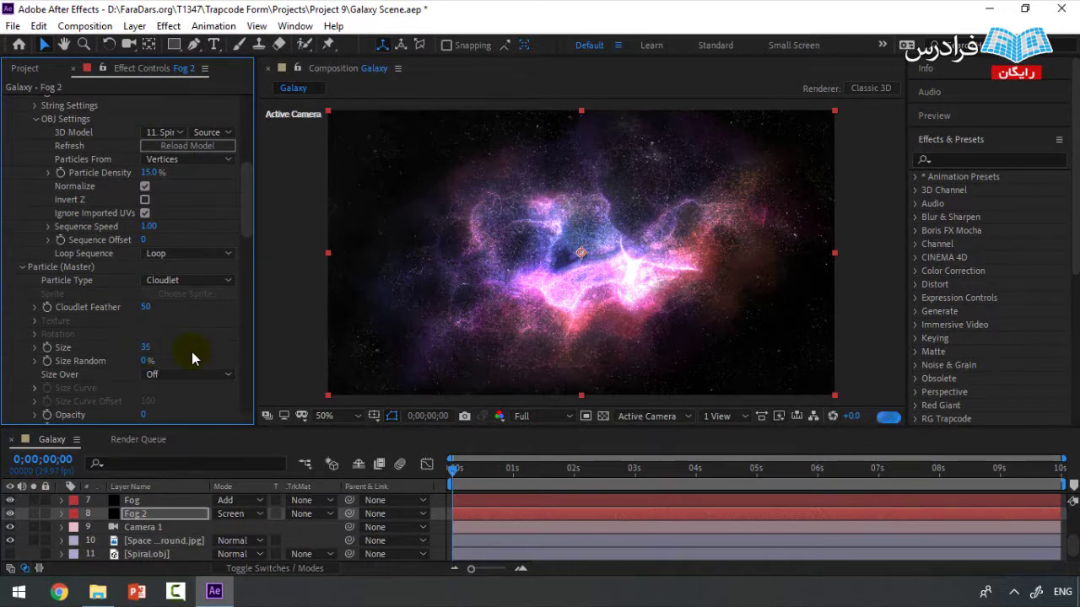
Set the Fog 2 form's Disperse to 50.
{"action": "scroll", "coordinate": [188, 315], "scroll_direction": "down", "scroll_amount": 9}
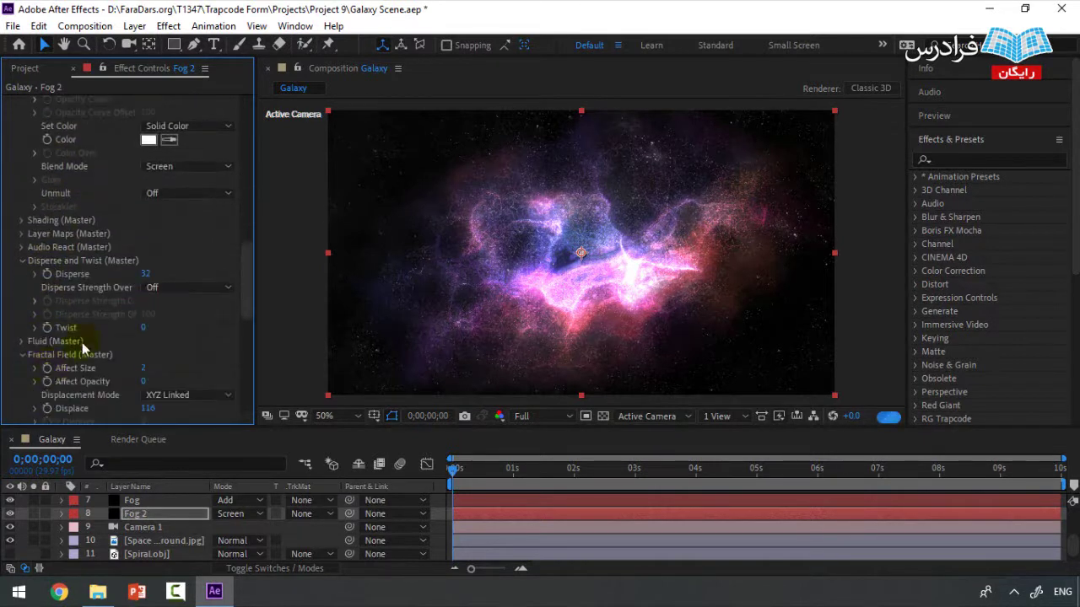
{"action": "left_click", "coordinate": [145, 274]}
{"action": "type", "text": "50"}
{"action": "key", "text": "Return"}
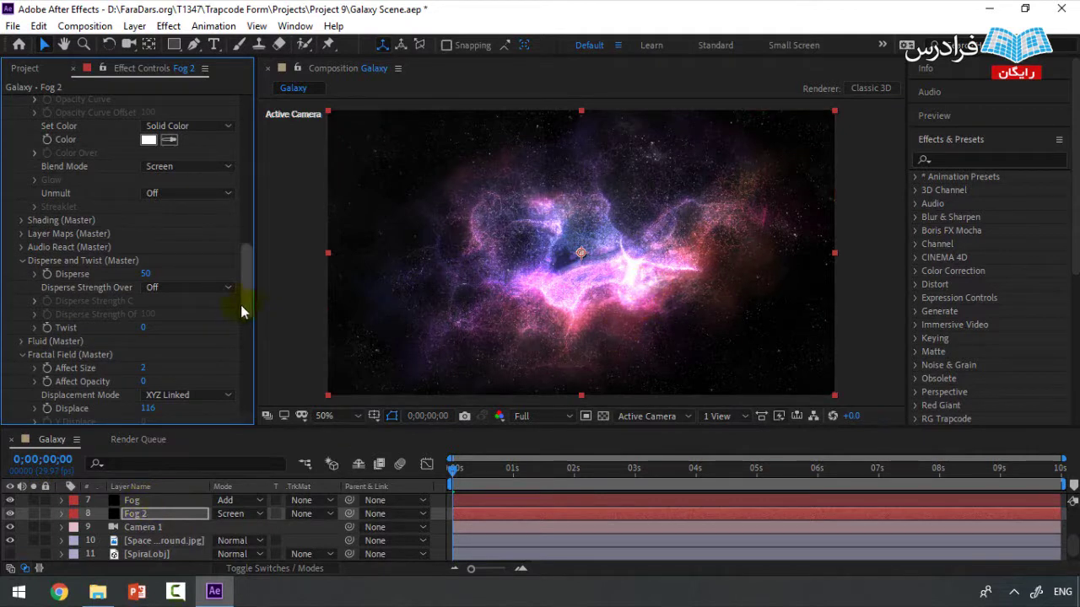
Turn the Flare layer's visibility back on and expand its Optical Flares settings.
{"action": "scroll", "coordinate": [81, 529], "scroll_direction": "up", "scroll_amount": 3}
{"action": "left_click", "coordinate": [11, 513]}
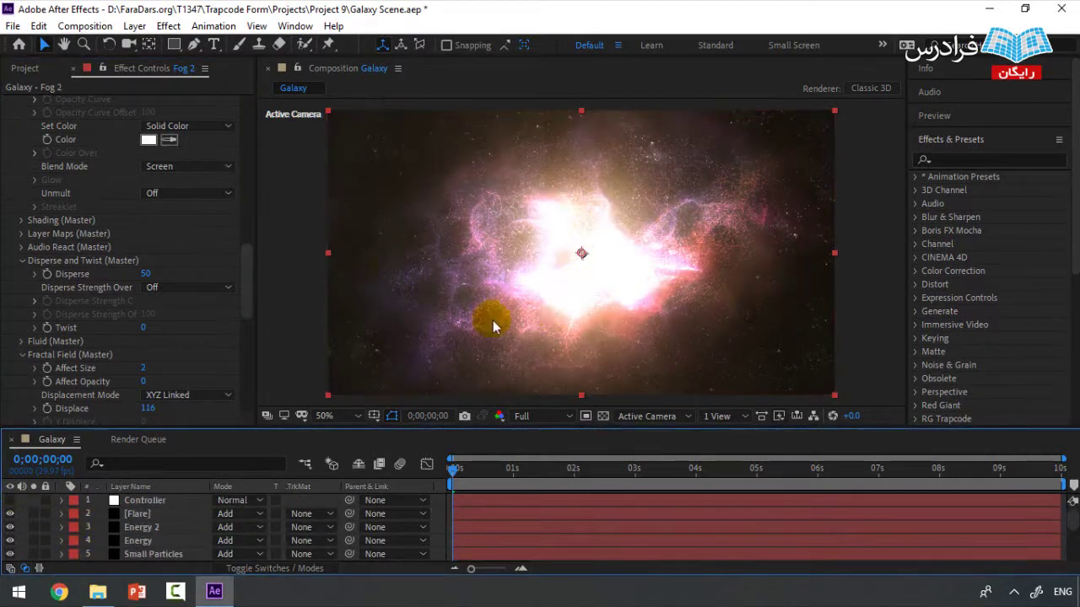
{"action": "left_click", "coordinate": [139, 514]}
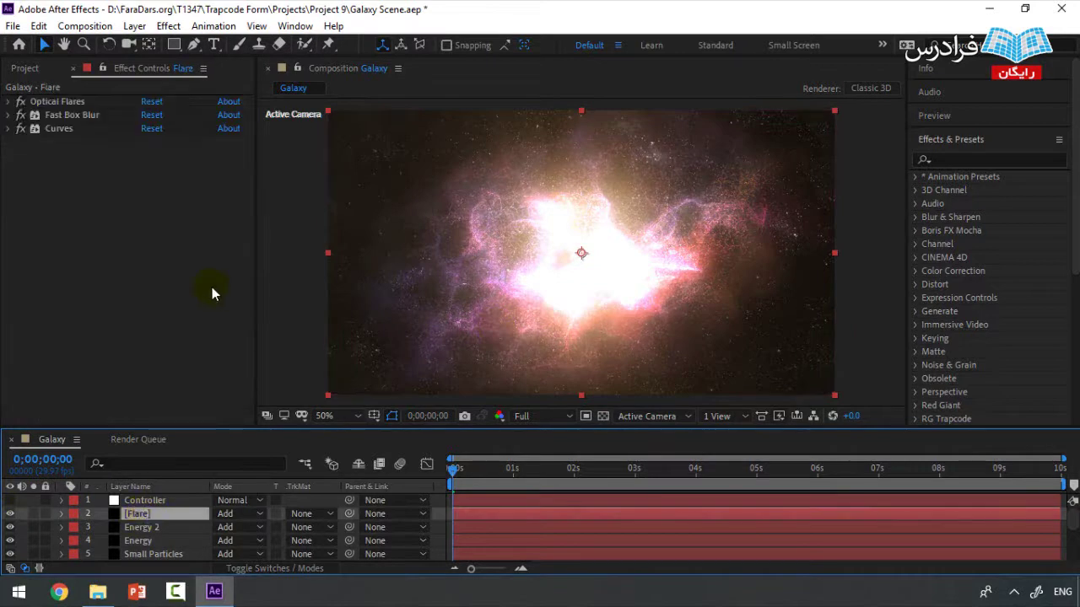
{"action": "key", "text": "ctrl+5"}
{"action": "scroll", "coordinate": [310, 259], "scroll_direction": "up", "scroll_amount": 2}
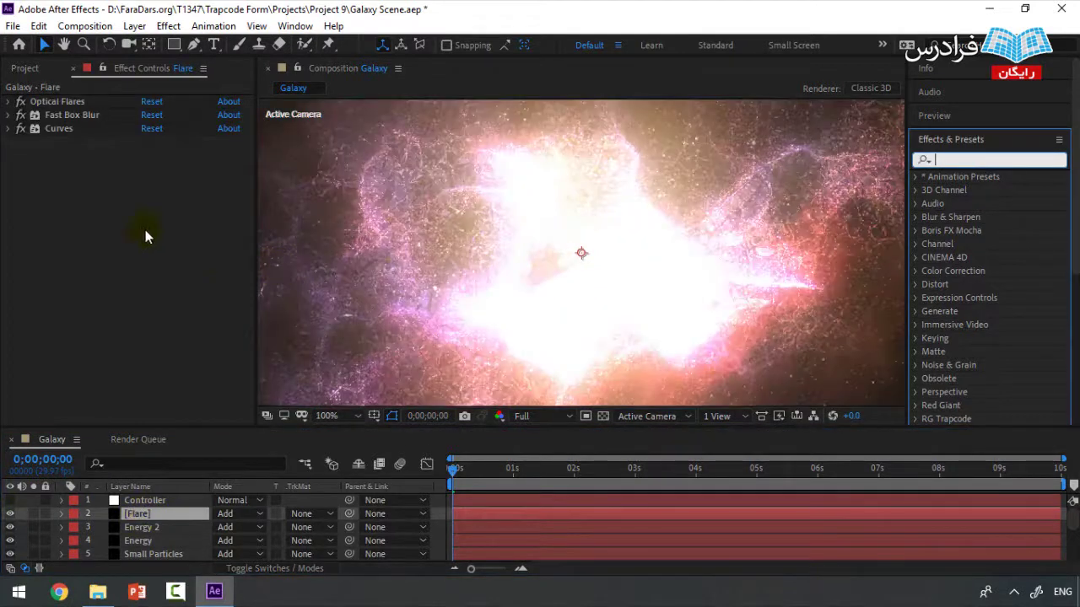
{"action": "left_click", "coordinate": [56, 115]}
{"action": "left_click", "coordinate": [10, 102]}
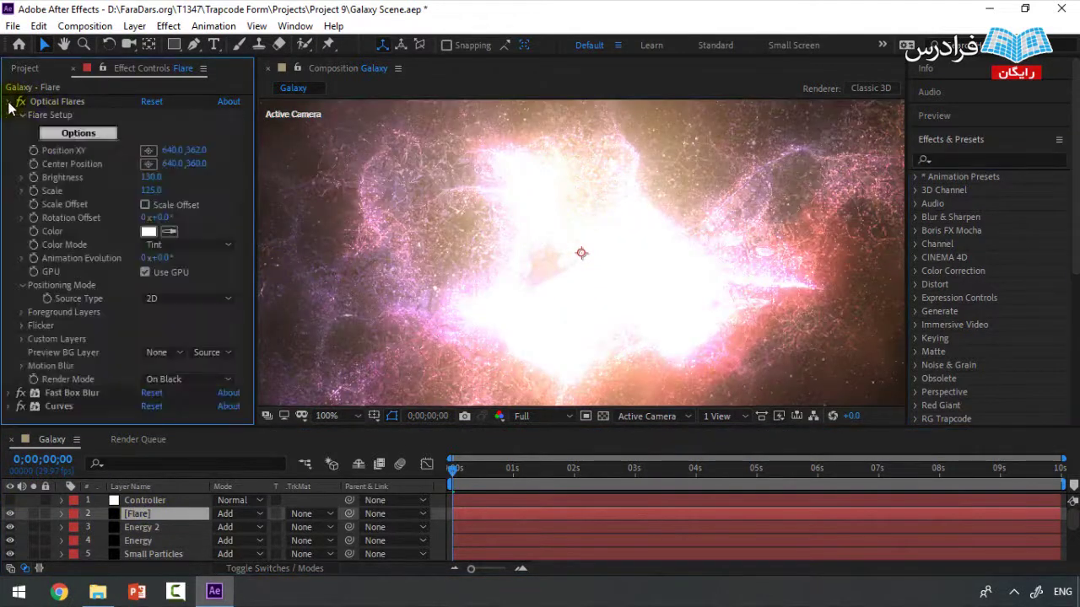
Set the flare's Optical Flares Brightness to 10 and fit the whole composition in the viewer.
{"action": "left_click", "coordinate": [148, 177]}
{"action": "type", "text": "10"}
{"action": "left_click", "coordinate": [445, 299]}
{"action": "left_click", "coordinate": [331, 414]}
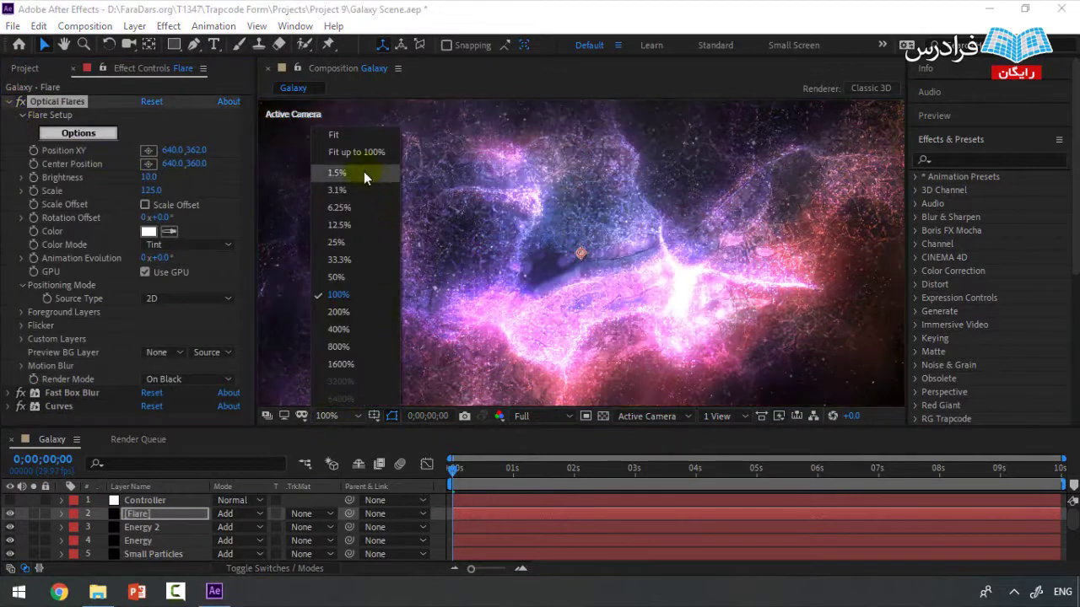
{"action": "left_click", "coordinate": [353, 137]}
Try an Optical Flares Brightness of 130, undo it, and set the value to 120.
{"action": "left_click", "coordinate": [149, 177]}
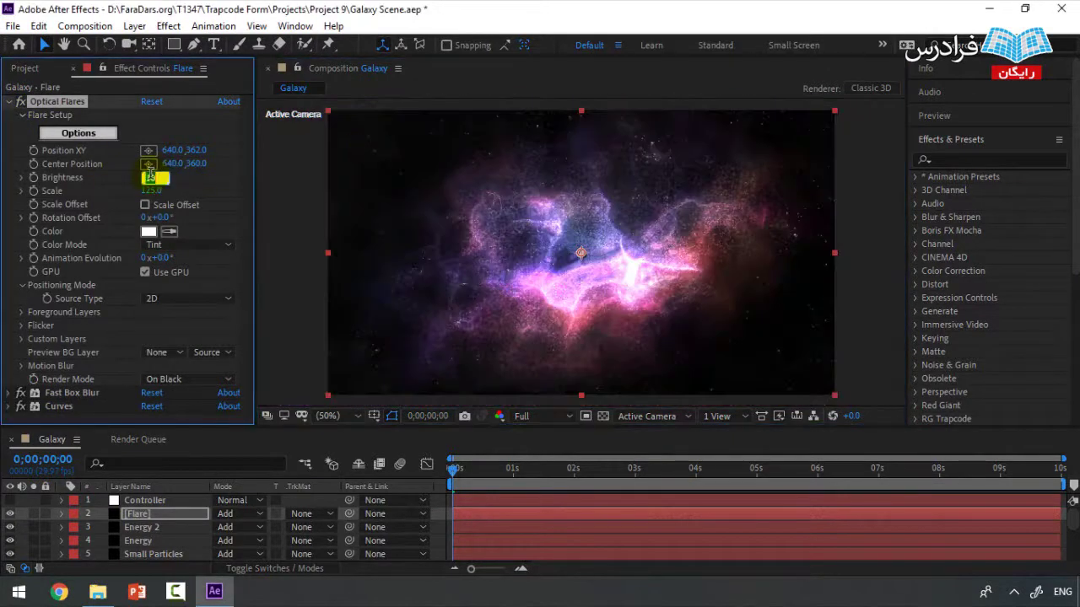
{"action": "type", "text": "130"}
{"action": "key", "text": "Return"}
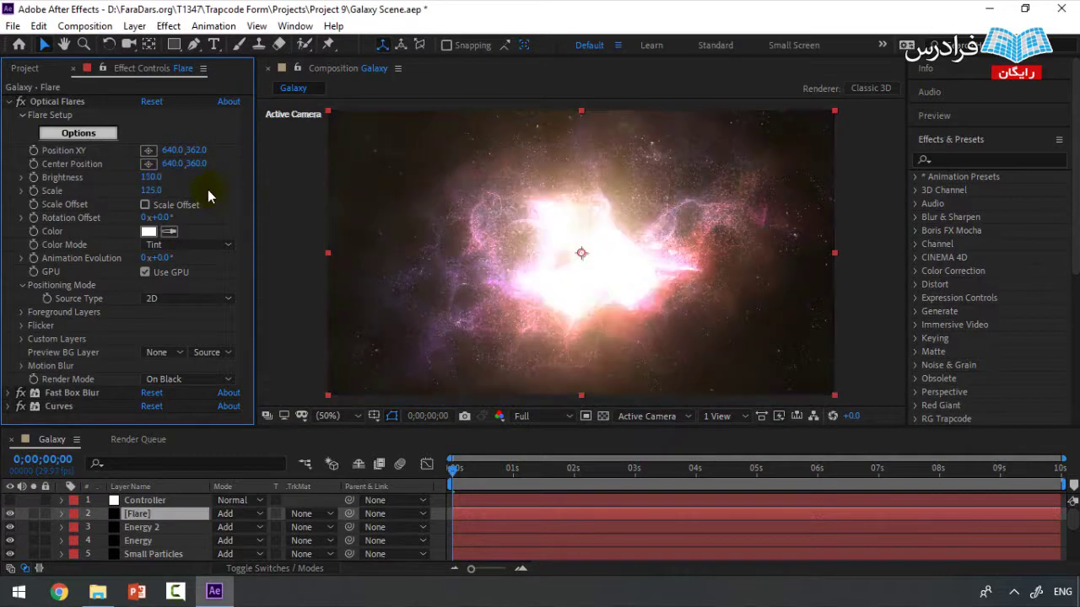
{"action": "key", "text": "ctrl+z"}
{"action": "left_click", "coordinate": [151, 178]}
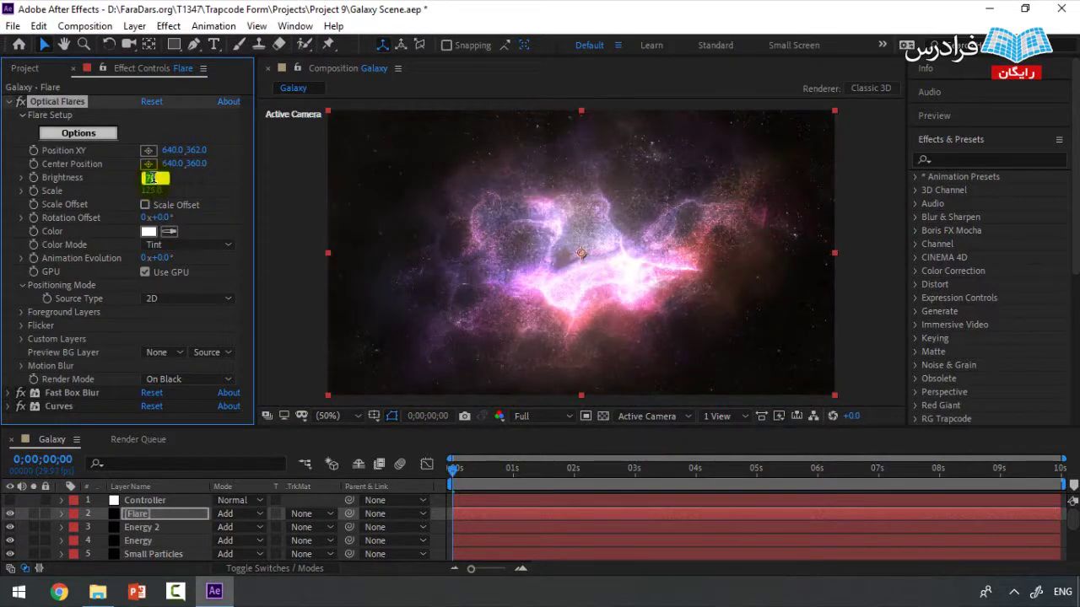
{"action": "type", "text": "120"}
{"action": "key", "text": "Return"}
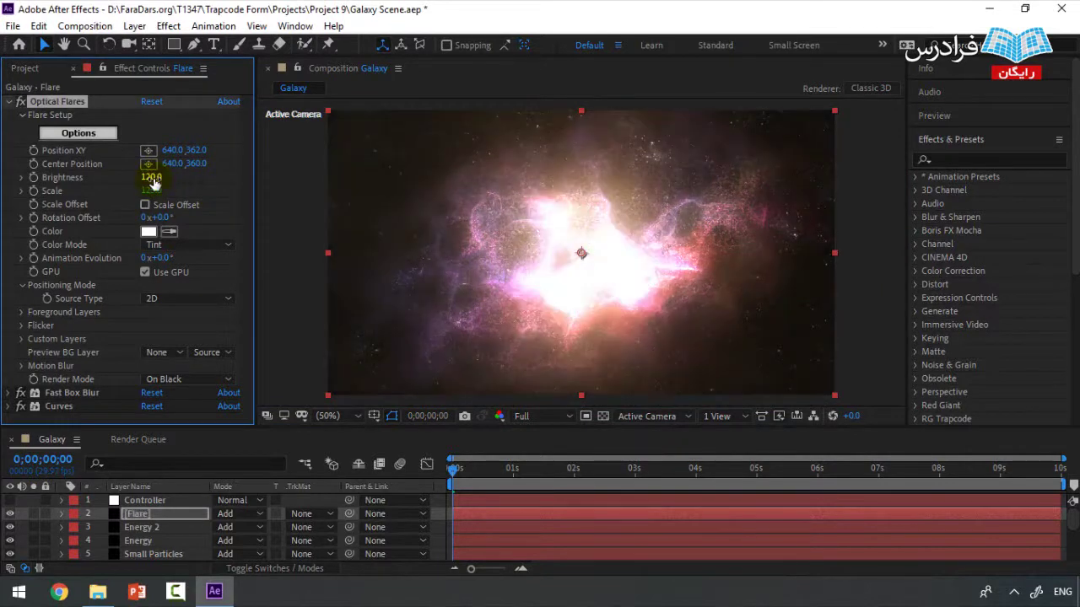
Compare the flare at Brightness values of 110 and 130.
{"action": "left_click", "coordinate": [152, 178]}
{"action": "type", "text": "110"}
{"action": "key", "text": "Return"}
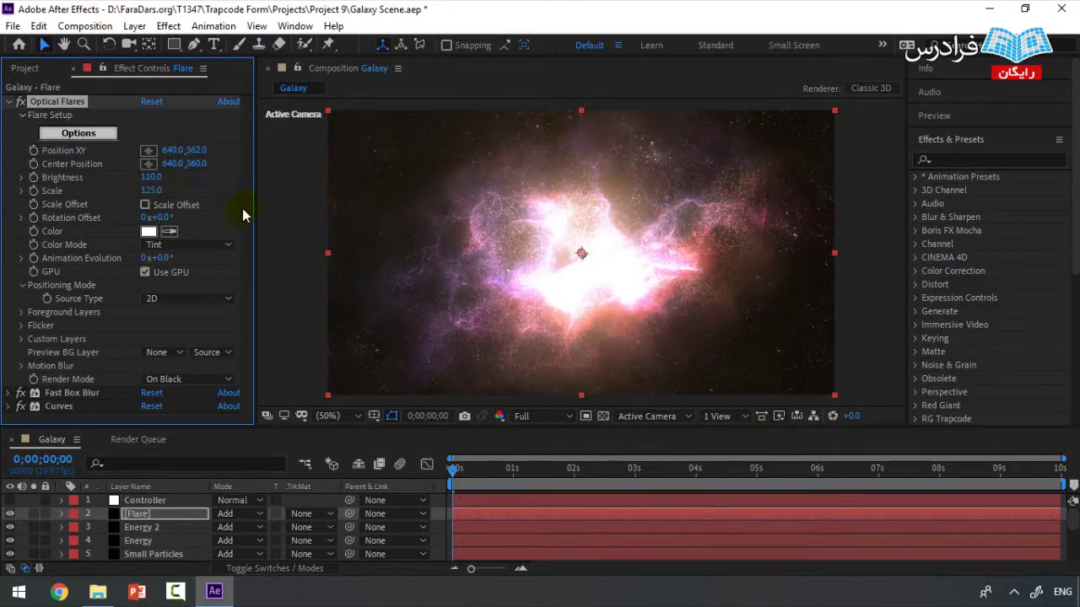
{"action": "left_click", "coordinate": [152, 178]}
{"action": "type", "text": "130"}
{"action": "left_click", "coordinate": [156, 179]}
{"action": "key", "text": "Return"}
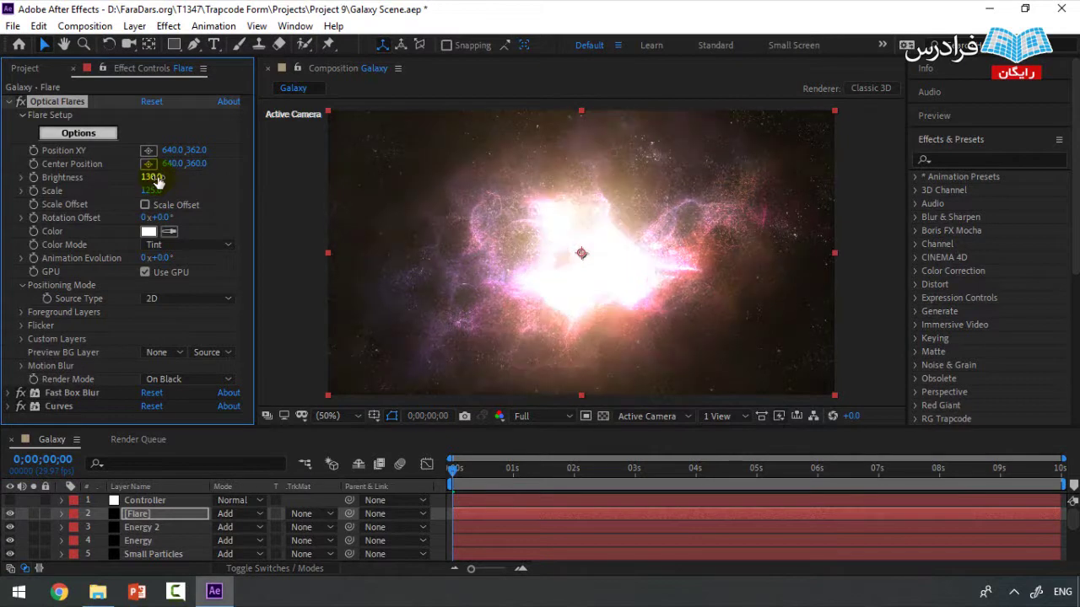
Set the flare's Optical Flares Brightness to 110.
{"action": "left_click", "coordinate": [153, 177]}
{"action": "type", "text": "110"}
{"action": "key", "text": "Return"}
{"action": "left_click", "coordinate": [627, 294]}
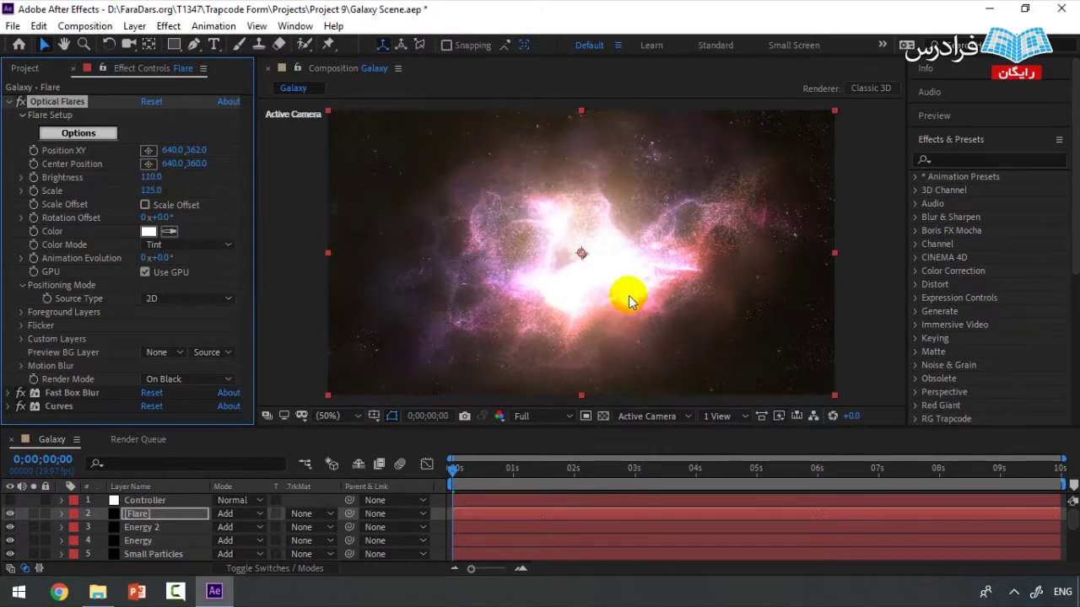
{"action": "left_click", "coordinate": [537, 210]}
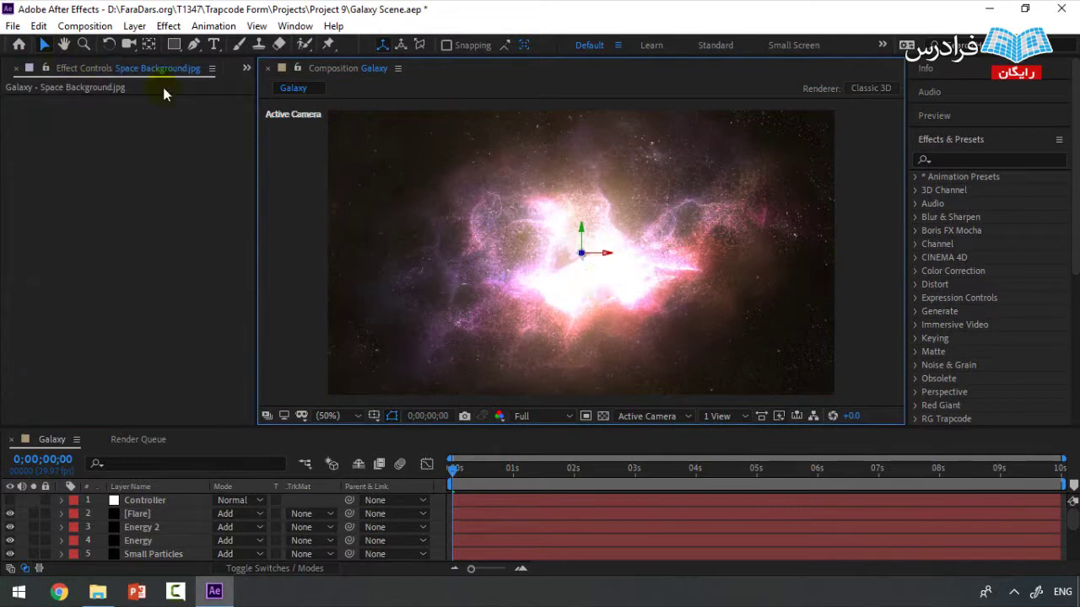
Create a new adjustment layer above all the other layers in the Galaxy composition.
{"action": "scroll", "coordinate": [161, 531], "scroll_direction": "down", "scroll_amount": 4}
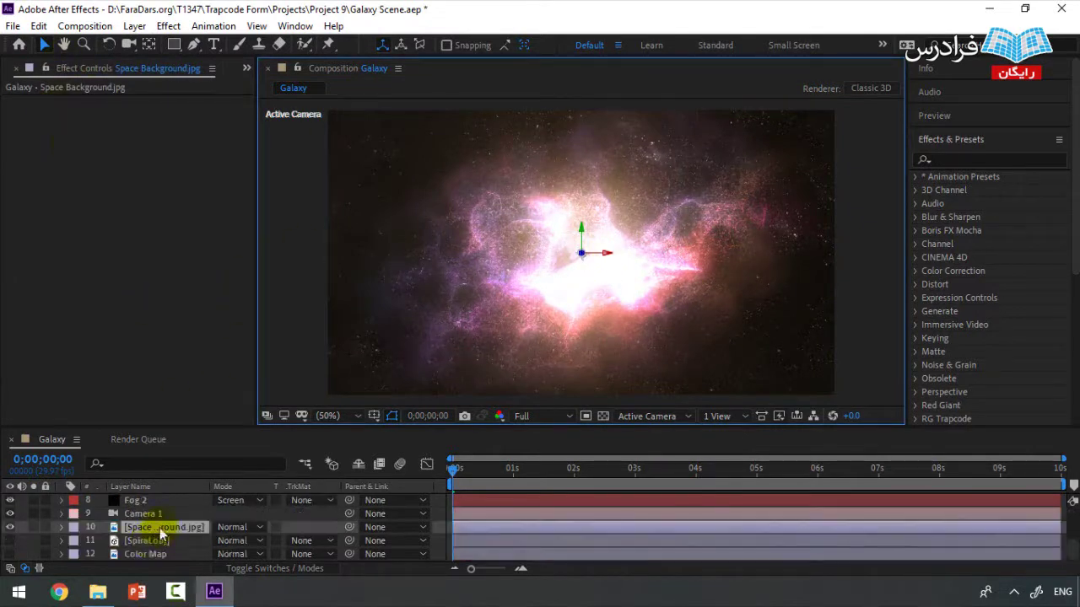
{"action": "right_click", "coordinate": [31, 545]}
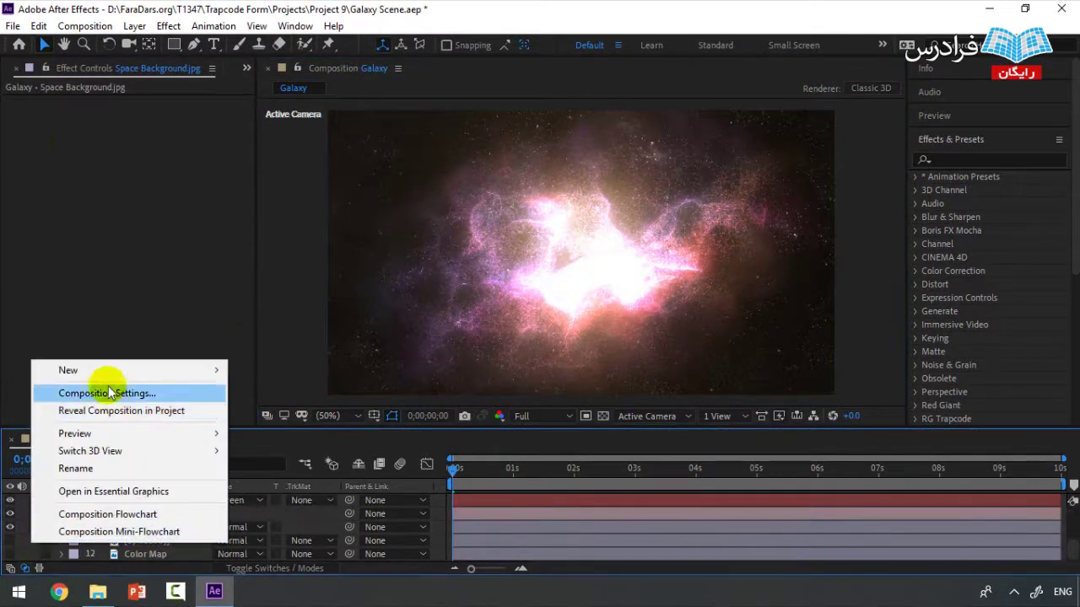
{"action": "mouse_move", "coordinate": [127, 370]}
{"action": "left_click", "coordinate": [287, 497]}
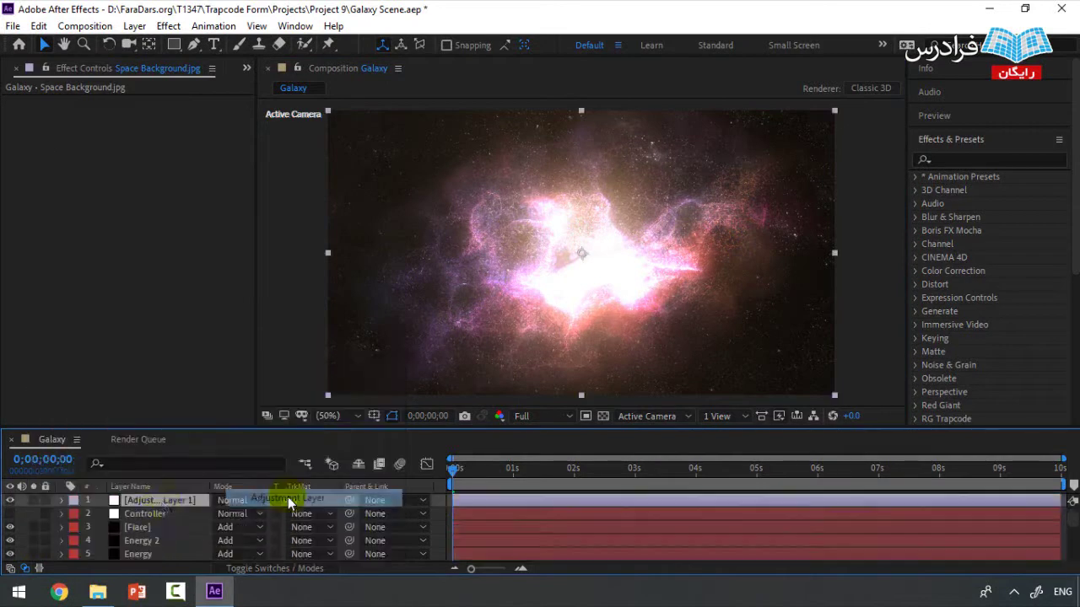
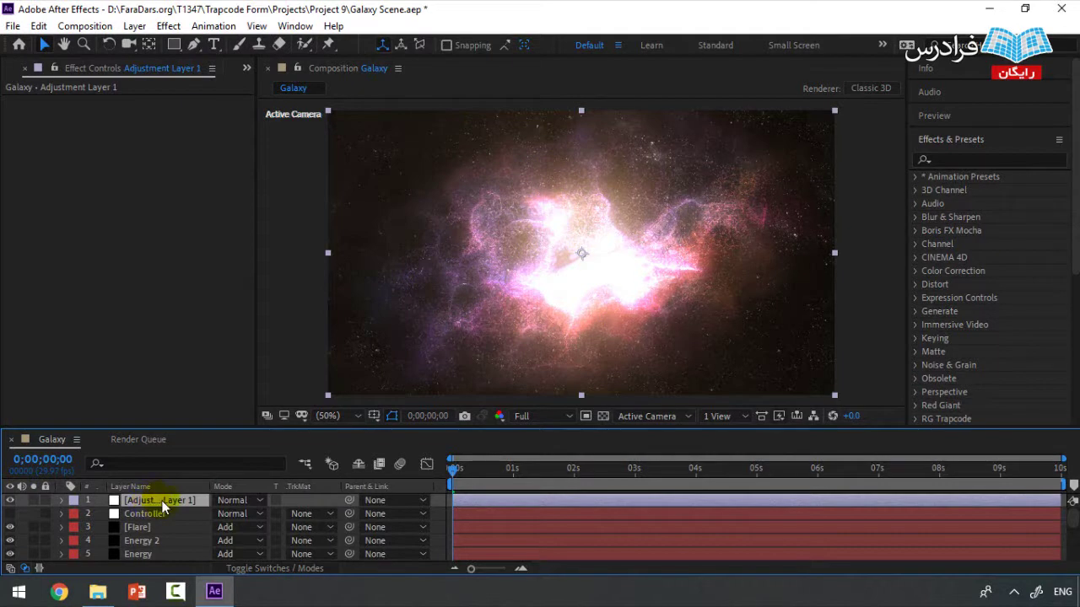
Search the effects for curves and apply the Curves color correction effect to the adjustment layer.
{"action": "left_click", "coordinate": [983, 162]}
{"action": "left_click", "coordinate": [976, 160]}
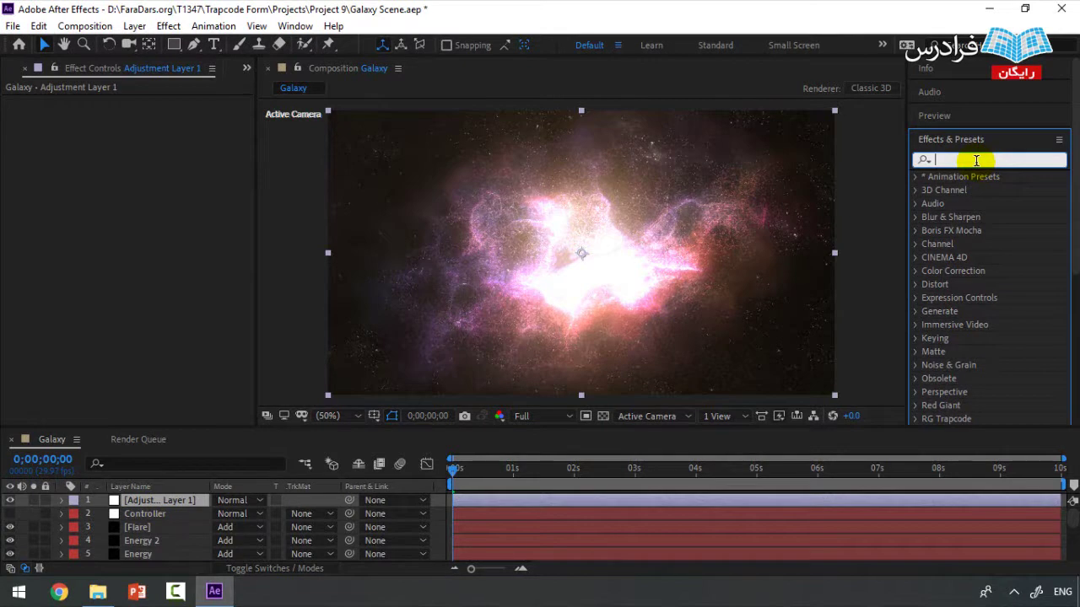
{"action": "type", "text": "curv"}
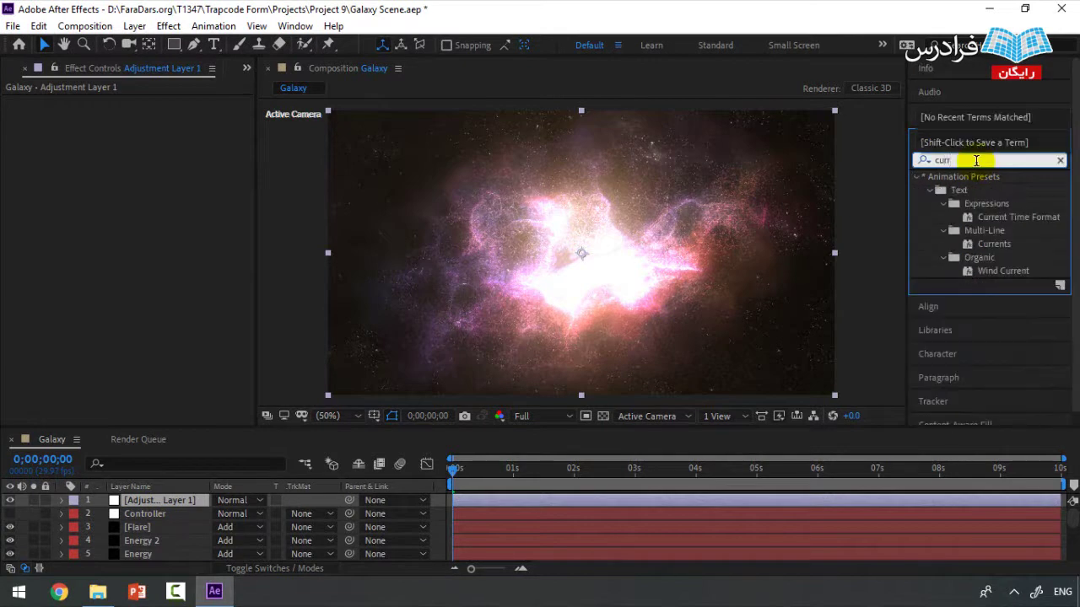
{"action": "type", "text": "es"}
{"action": "left_click_drag", "start_coordinate": [1000, 232], "coordinate": [182, 503]}
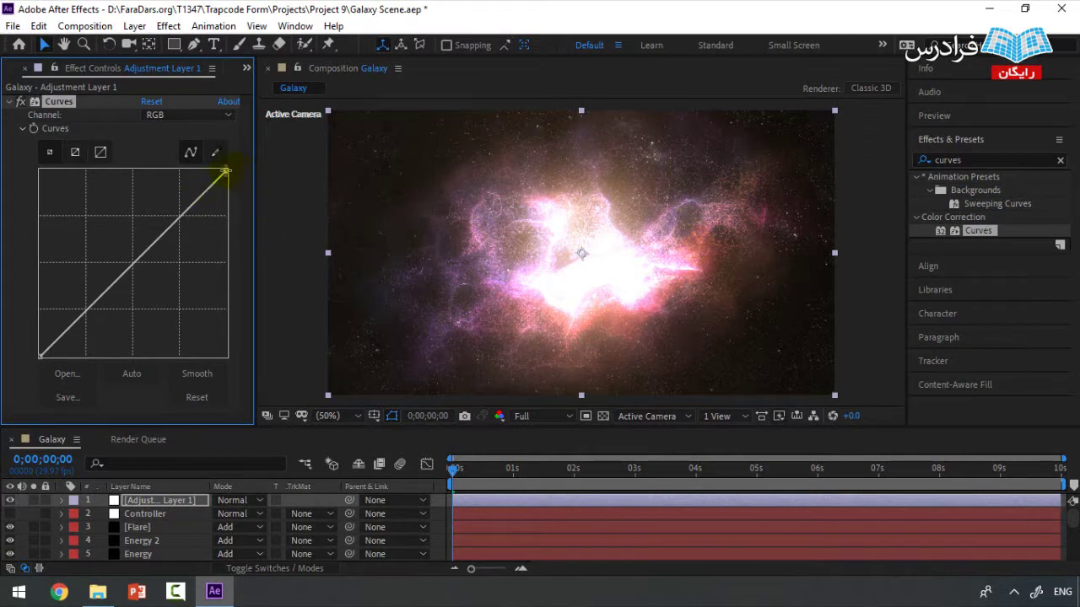
Shape the adjustment layer's RGB curve into a gentle S, slightly lowering the shadows and raising the highlights.
{"action": "mouse_move", "coordinate": [85, 316]}
{"action": "left_mouse_down"}
{"action": "mouse_move", "coordinate": [96, 323]}
{"action": "mouse_move", "coordinate": [81, 312]}
{"action": "mouse_move", "coordinate": [83, 322]}
{"action": "left_mouse_up"}
{"action": "mouse_move", "coordinate": [180, 218]}
{"action": "left_mouse_down"}
{"action": "mouse_move", "coordinate": [170, 221]}
{"action": "mouse_move", "coordinate": [186, 235]}
{"action": "left_mouse_up"}
{"action": "mouse_move", "coordinate": [70, 299]}
{"action": "left_mouse_down"}
{"action": "mouse_move", "coordinate": [56, 320]}
{"action": "mouse_move", "coordinate": [75, 322]}
{"action": "mouse_move", "coordinate": [73, 313]}
{"action": "left_mouse_up"}
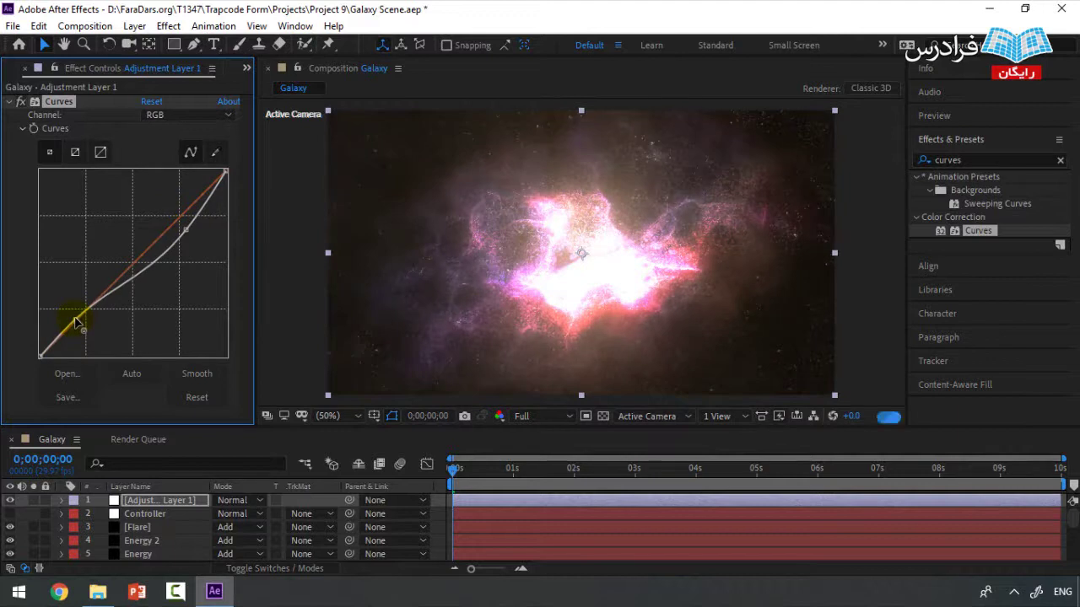
{"action": "left_click_drag", "start_coordinate": [185, 234], "coordinate": [167, 221]}
{"action": "mouse_move", "coordinate": [74, 319]}
{"action": "left_mouse_down"}
{"action": "mouse_move", "coordinate": [87, 325]}
{"action": "mouse_move", "coordinate": [78, 322]}
{"action": "left_mouse_up"}
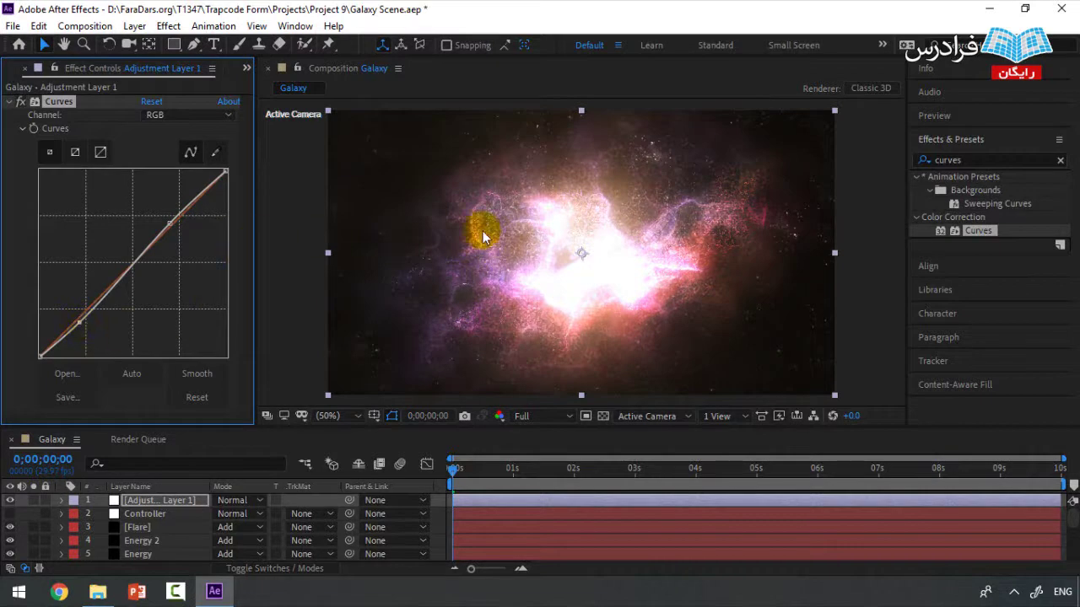
Try slightly raising the lower midtones of the adjustment layer's Red channel curve.
{"action": "left_click", "coordinate": [208, 117]}
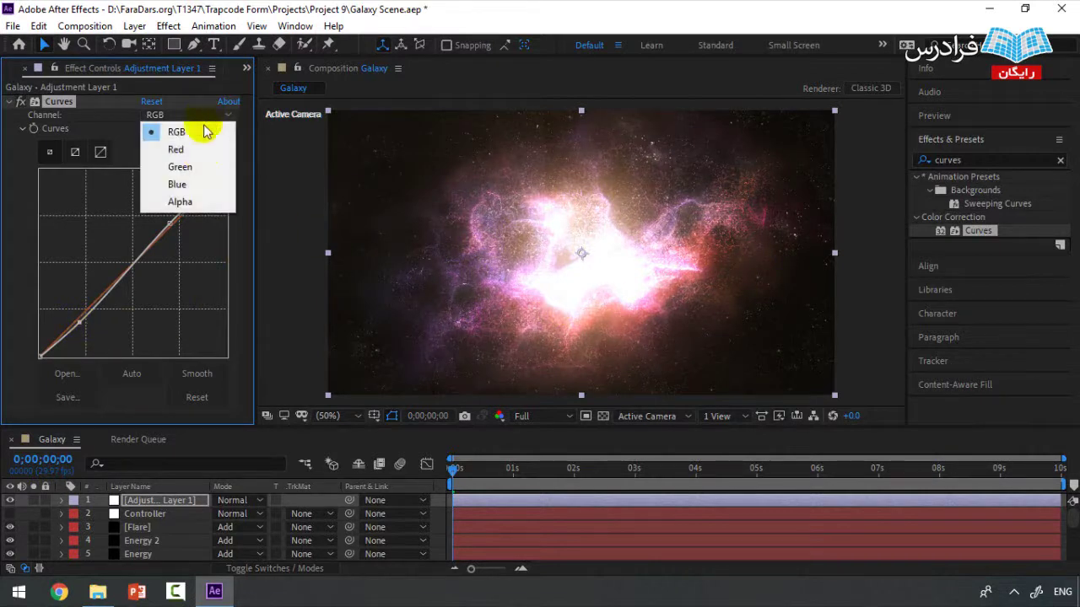
{"action": "left_click", "coordinate": [205, 148]}
{"action": "left_click_drag", "start_coordinate": [133, 264], "coordinate": [103, 285]}
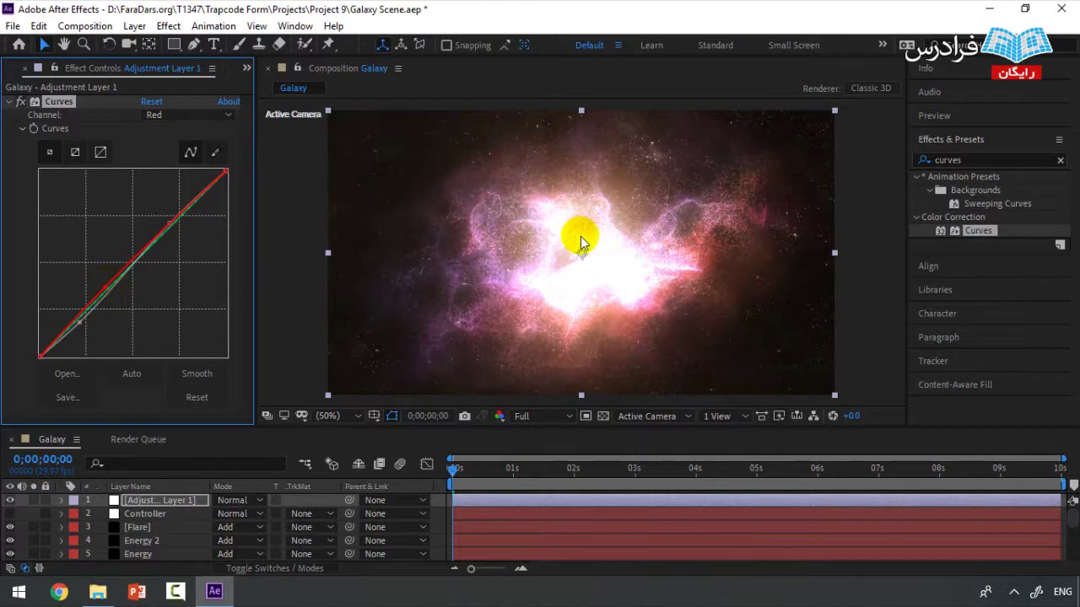
Try slightly raising the lower midtones of the Blue channel curve and undo the change.
{"action": "left_click", "coordinate": [208, 114]}
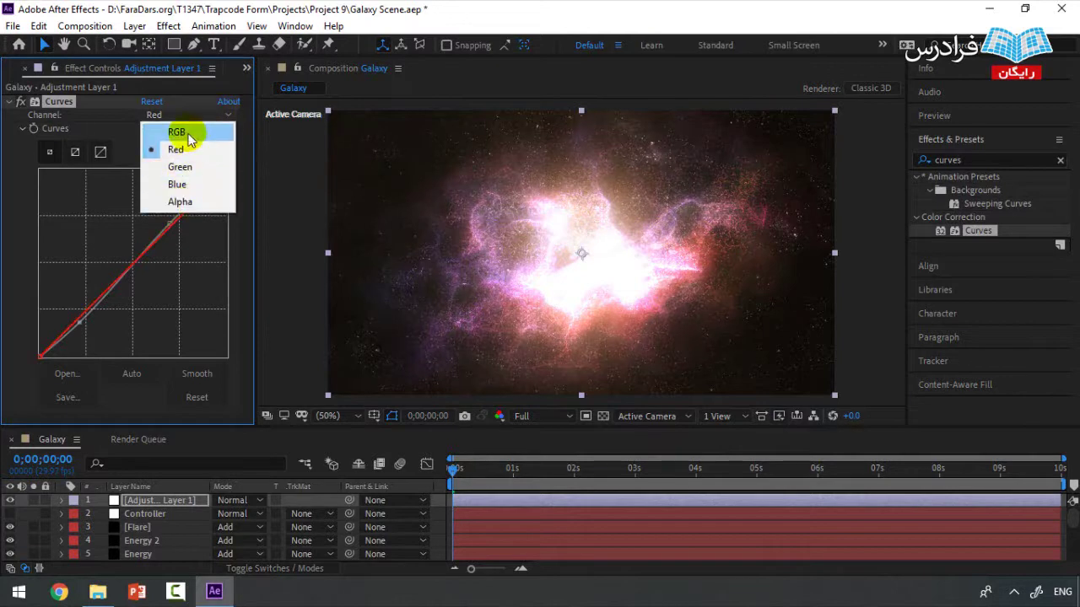
{"action": "left_click", "coordinate": [178, 184]}
{"action": "left_click_drag", "start_coordinate": [103, 290], "coordinate": [101, 280]}
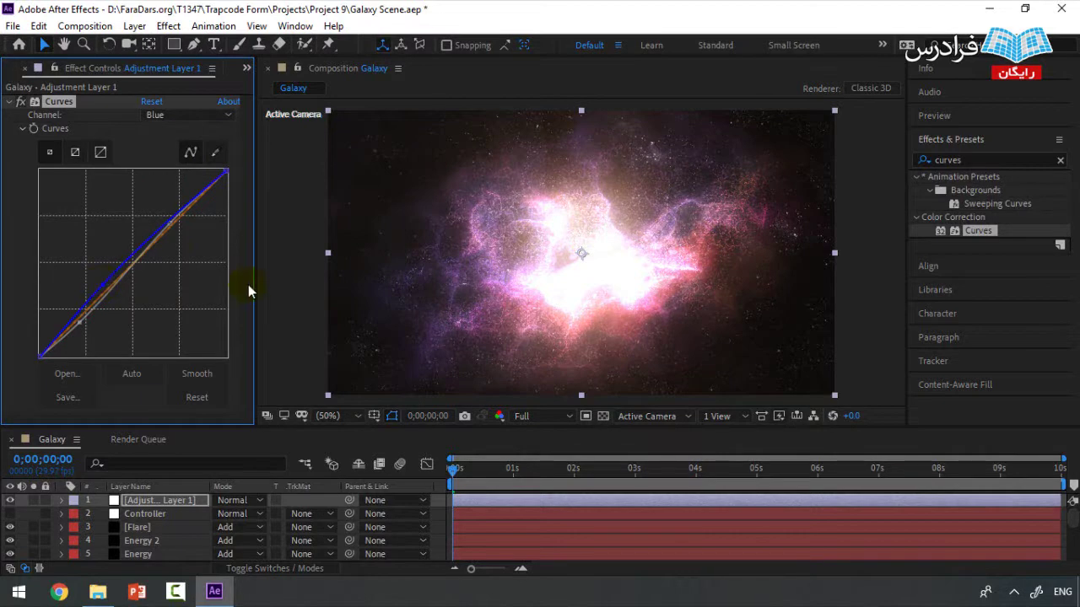
{"action": "key", "text": "ctrl+z"}
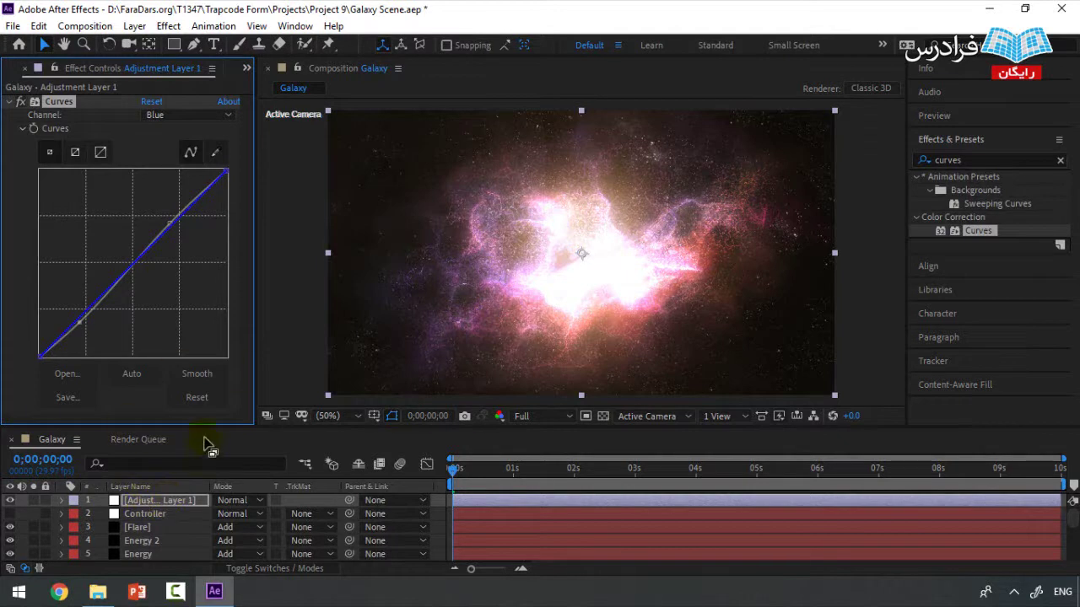
Select the adjustment layer and collapse its Curves effect.
{"action": "left_click", "coordinate": [141, 503]}
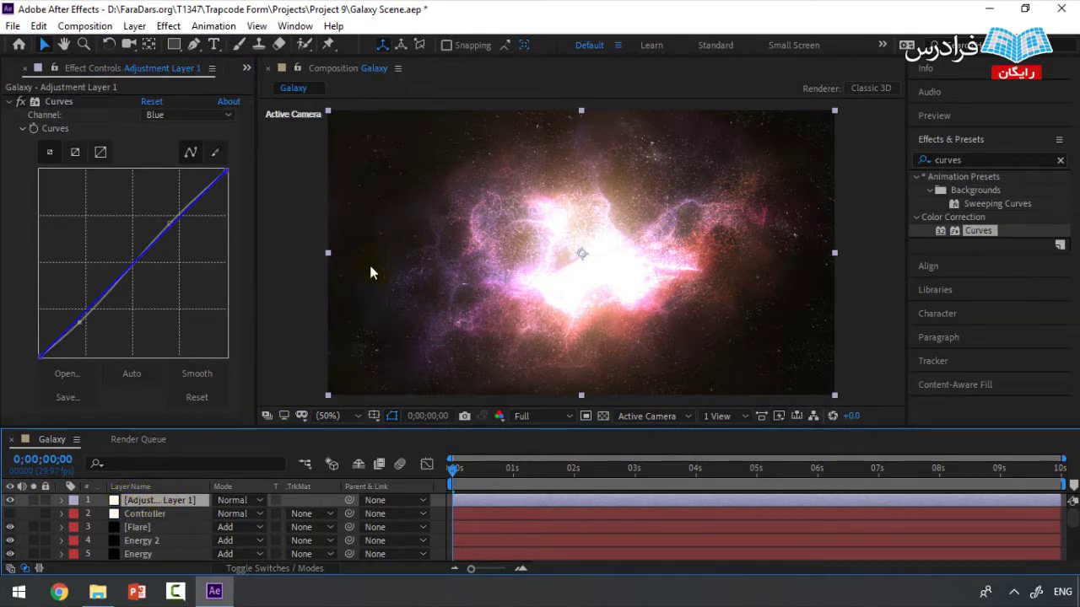
{"action": "left_click", "coordinate": [7, 106]}
{"action": "left_click", "coordinate": [7, 102]}
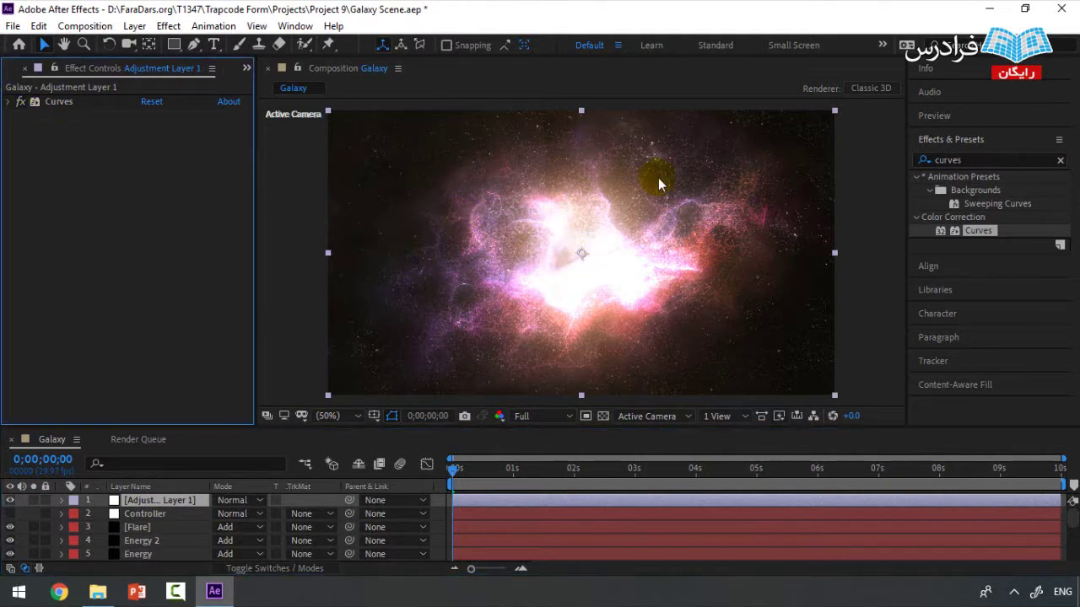
Review the galaxy composite and its layer stack, including the effects on the Fog 2 and Fog layers.
{"action": "left_click", "coordinate": [316, 240]}
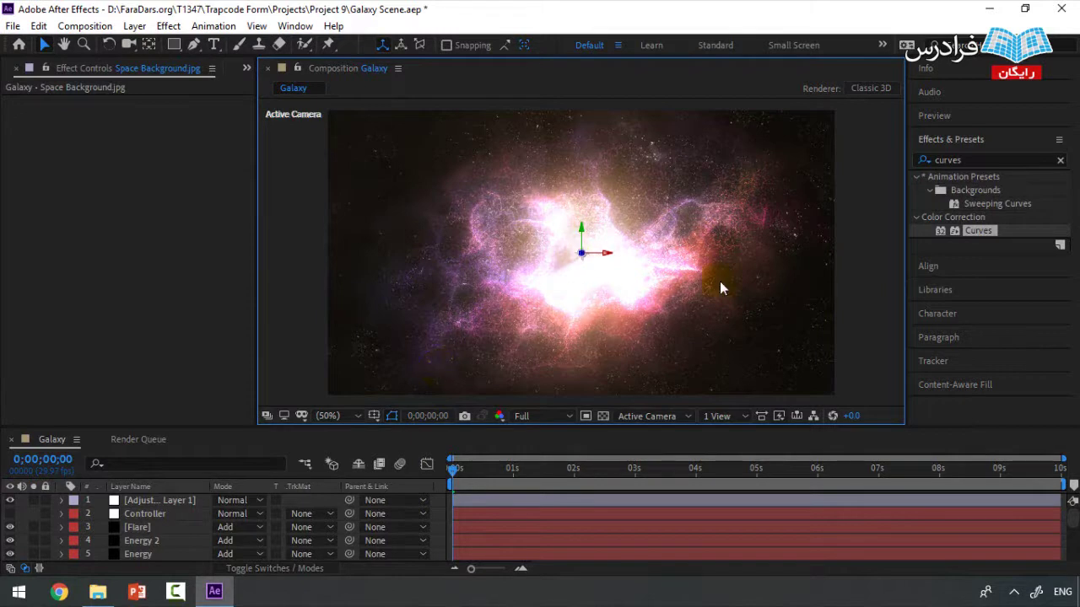
{"action": "left_click", "coordinate": [596, 236]}
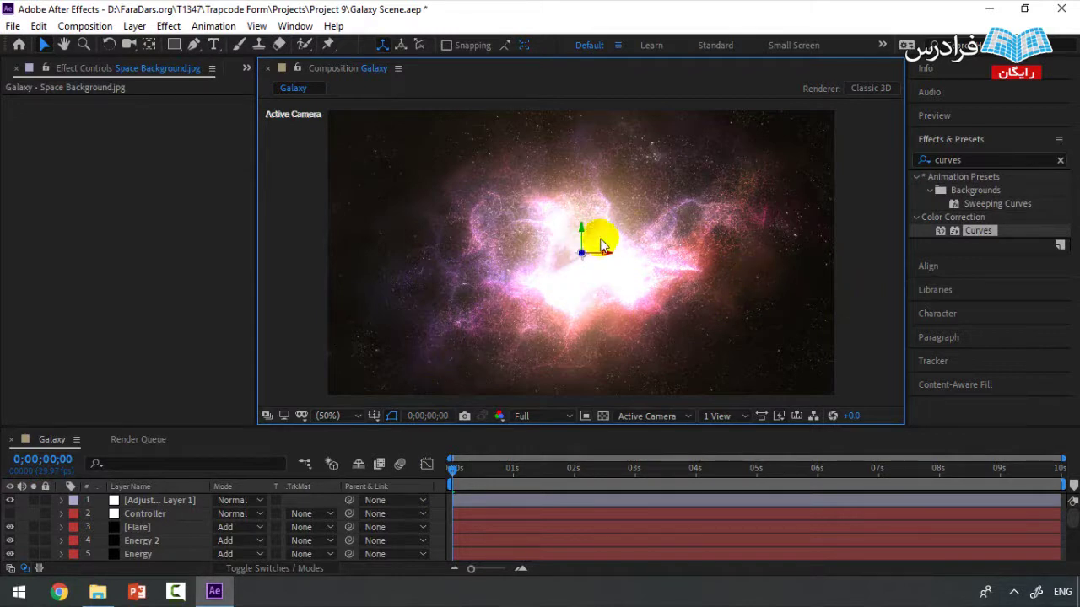
{"action": "left_click", "coordinate": [566, 271]}
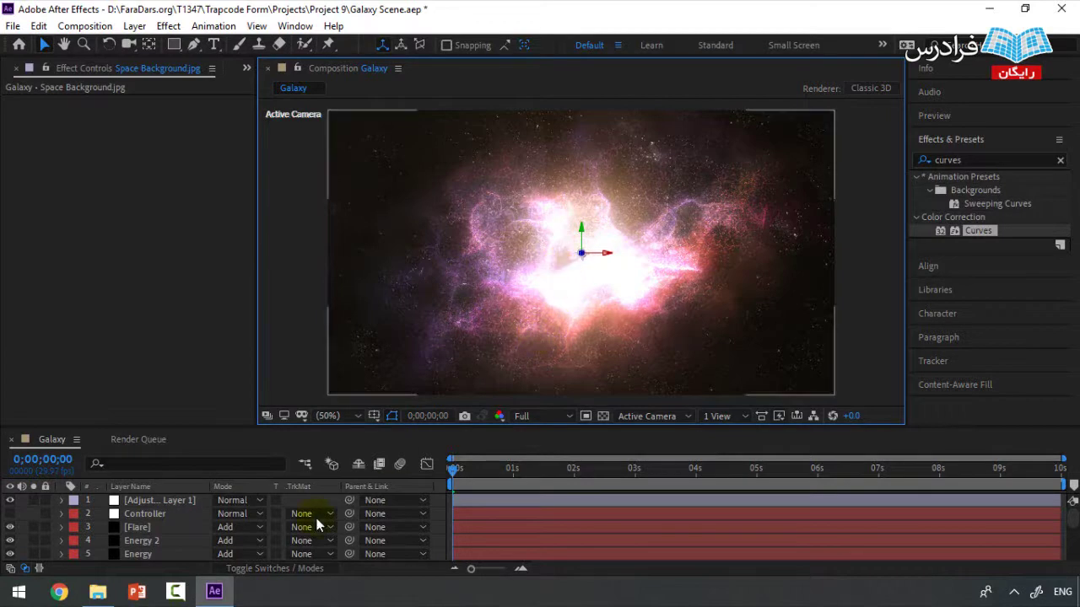
{"action": "scroll", "coordinate": [174, 521], "scroll_direction": "down", "scroll_amount": 3}
{"action": "left_click", "coordinate": [176, 527]}
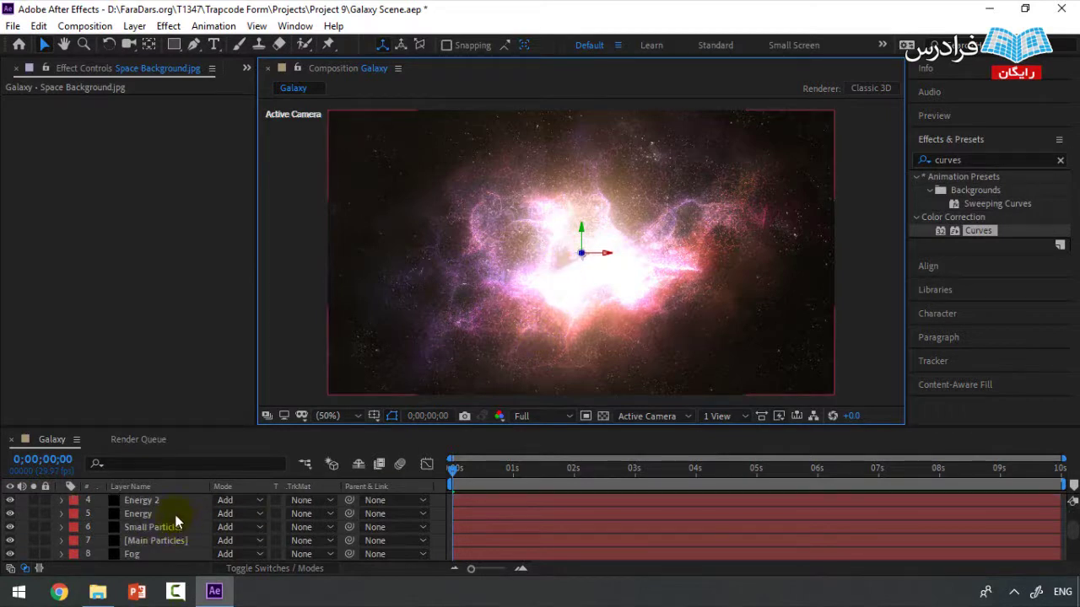
{"action": "scroll", "coordinate": [174, 521], "scroll_direction": "down", "scroll_amount": 3}
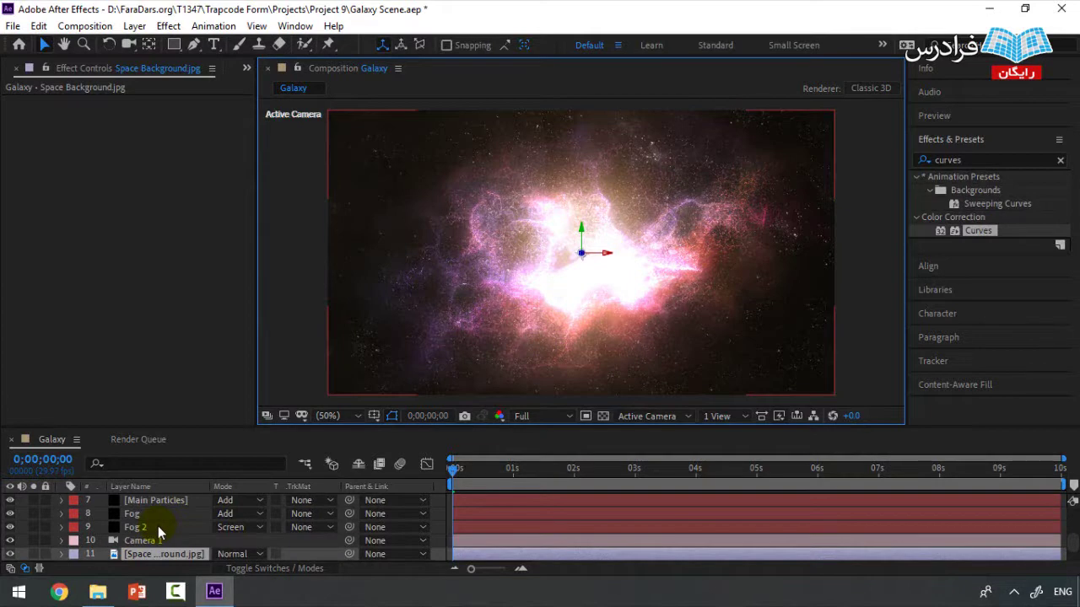
{"action": "key", "text": "ctrl+shift+a"}
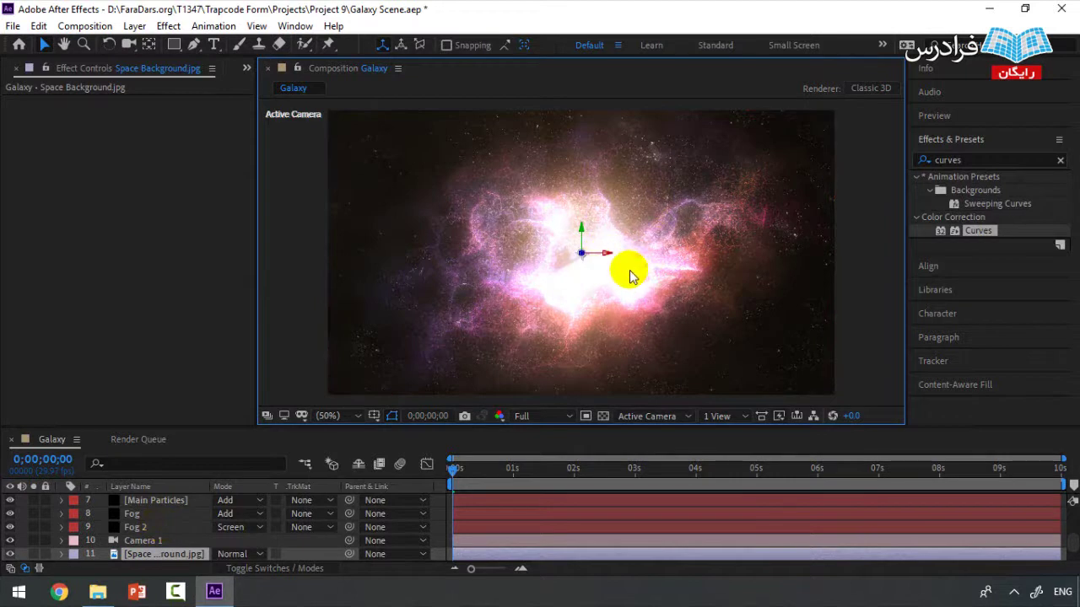
{"action": "left_click", "coordinate": [135, 528]}
{"action": "scroll", "coordinate": [168, 532], "scroll_direction": "up", "scroll_amount": 3}
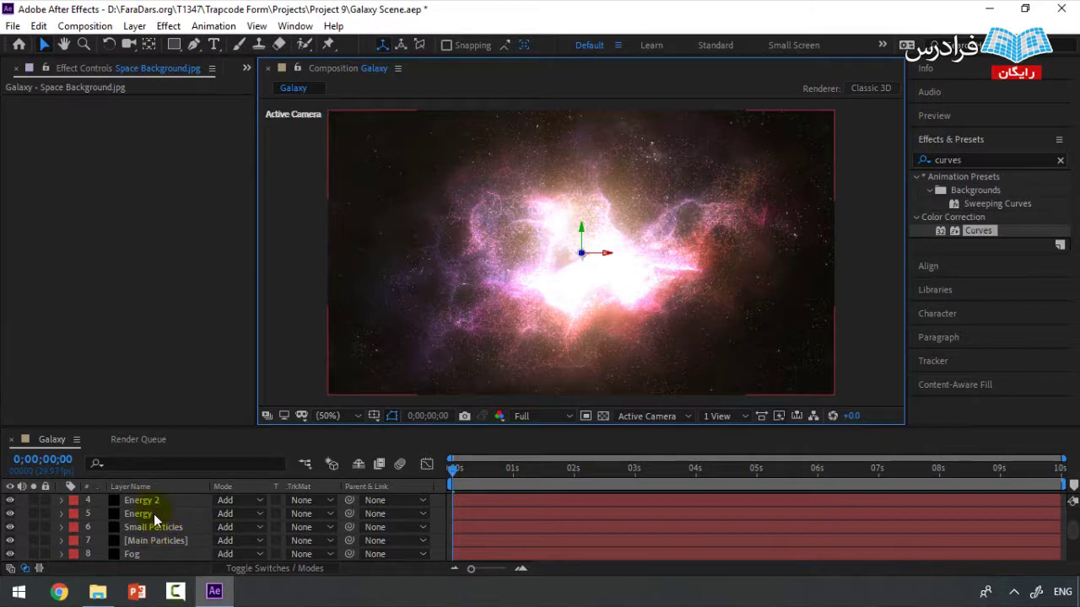
{"action": "scroll", "coordinate": [154, 527], "scroll_direction": "down", "scroll_amount": 3}
{"action": "left_click", "coordinate": [154, 531]}
{"action": "key", "text": "Return"}
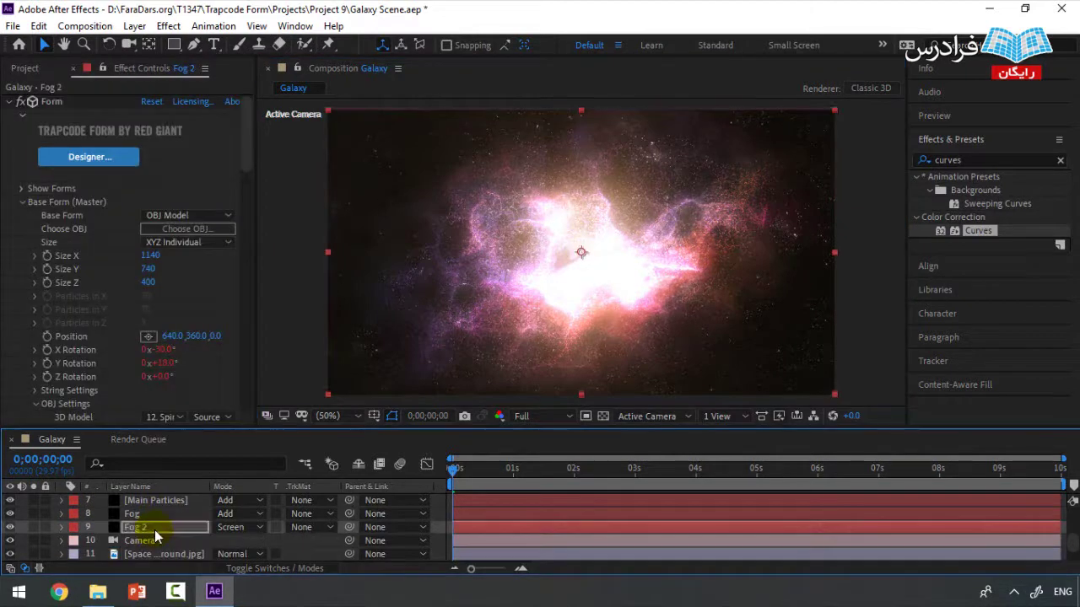
{"action": "left_click", "coordinate": [135, 514]}
{"action": "scroll", "coordinate": [155, 523], "scroll_direction": "up", "scroll_amount": 3}
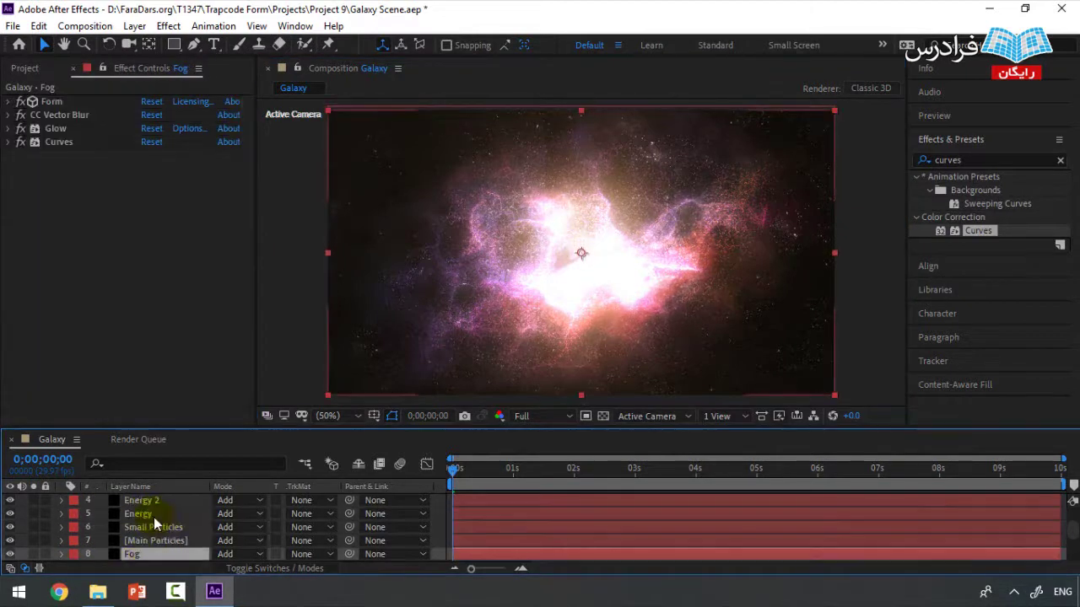
{"action": "scroll", "coordinate": [160, 528], "scroll_direction": "up", "scroll_amount": 3}
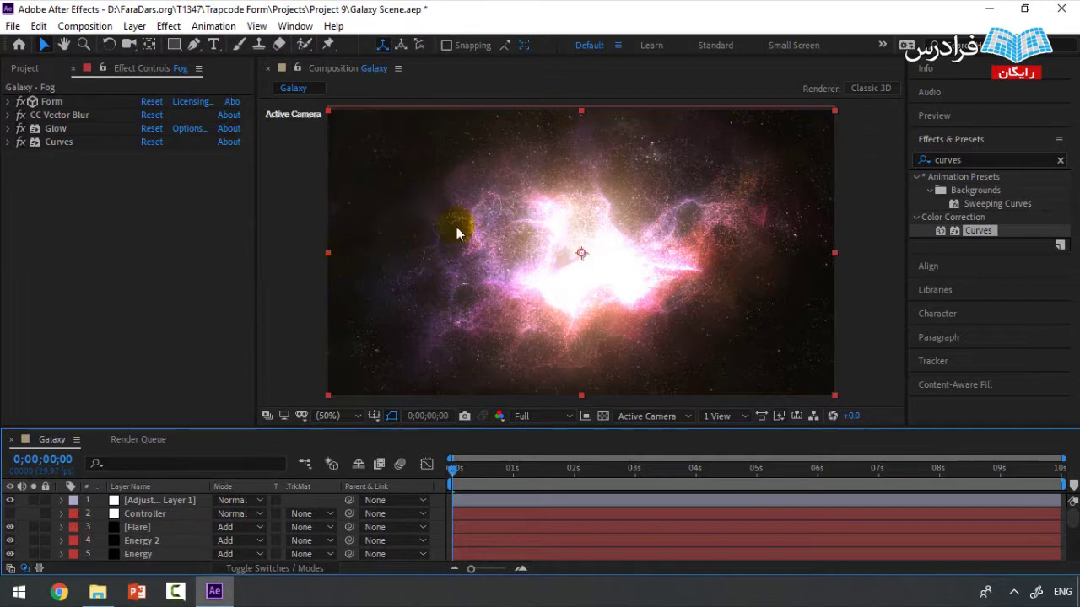
{"action": "left_click", "coordinate": [860, 251]}
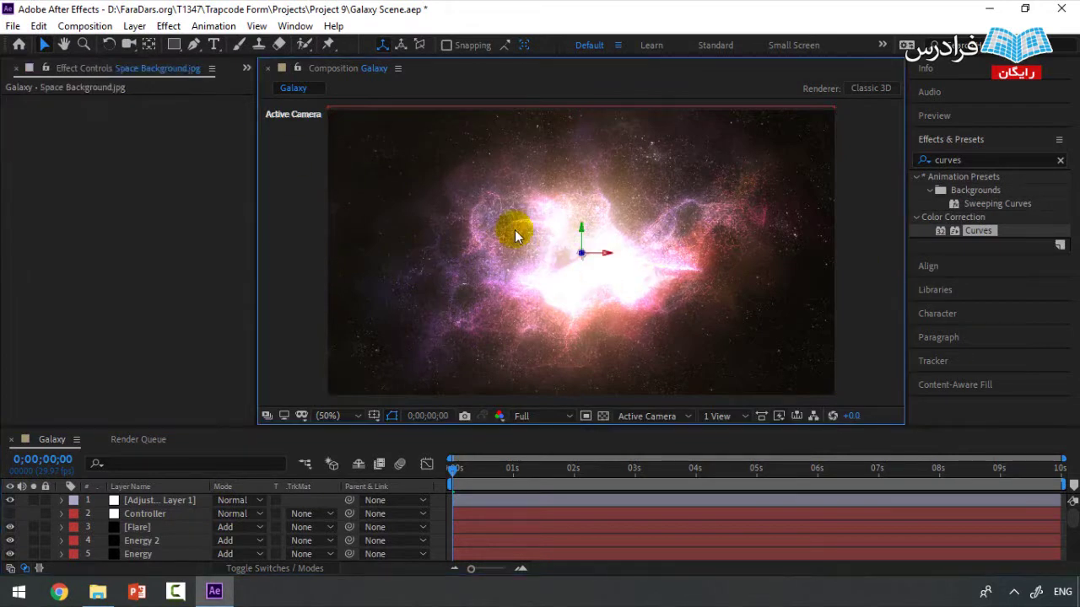